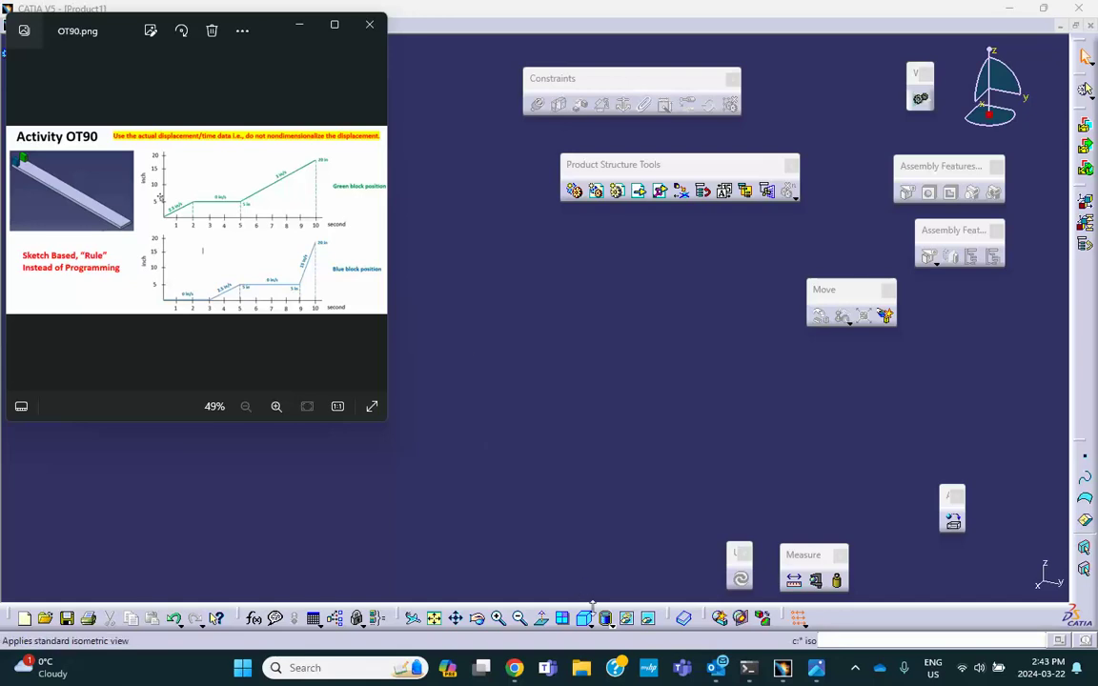
Bring the CATIA V5 Product1 assembly back in front of the Photos viewer.
left_click(596, 532)
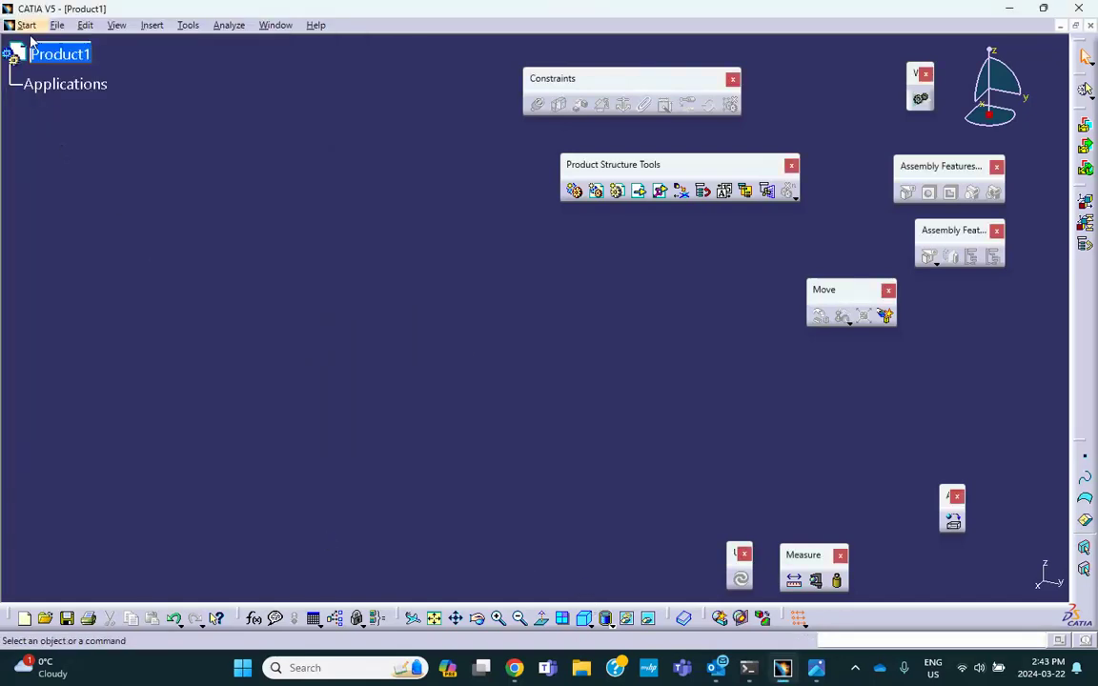
Start a Save As from Save Management and browse Desktop > Winter_2024 > Week_11_Mechanism_W24.
left_click(58, 26)
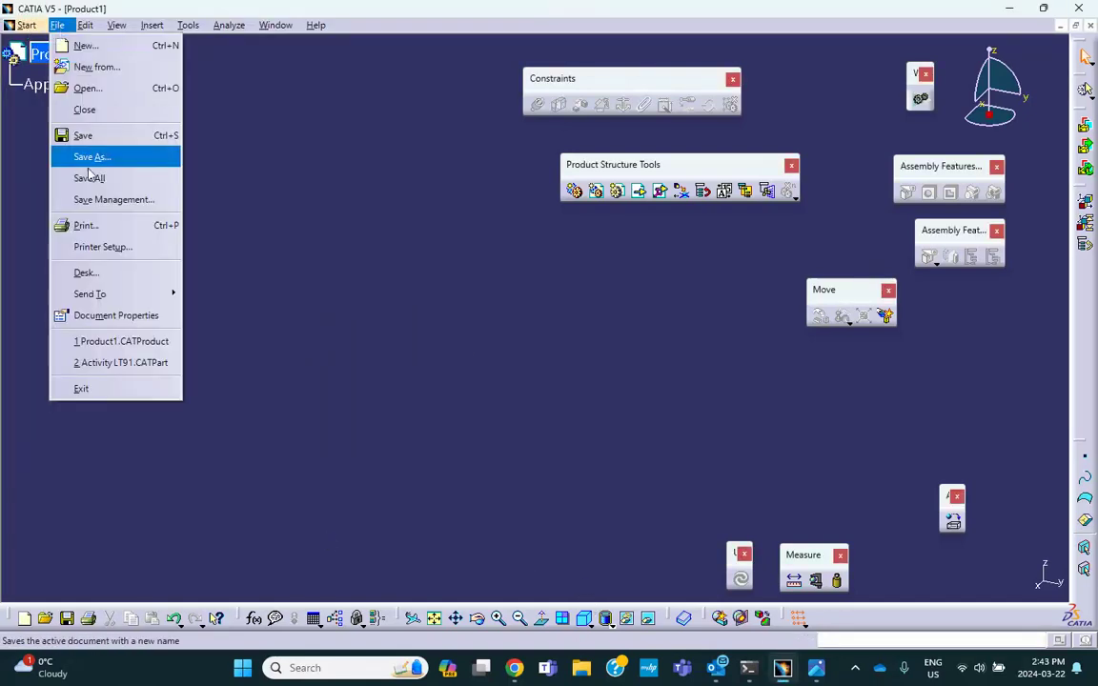
left_click(101, 201)
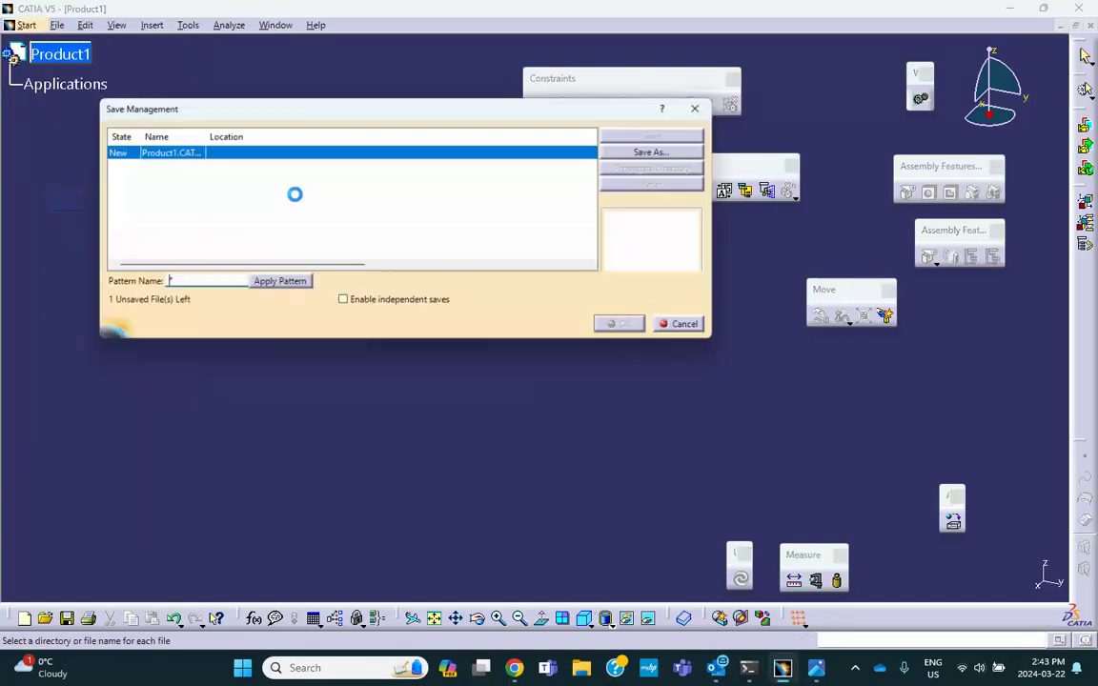
left_click(658, 152)
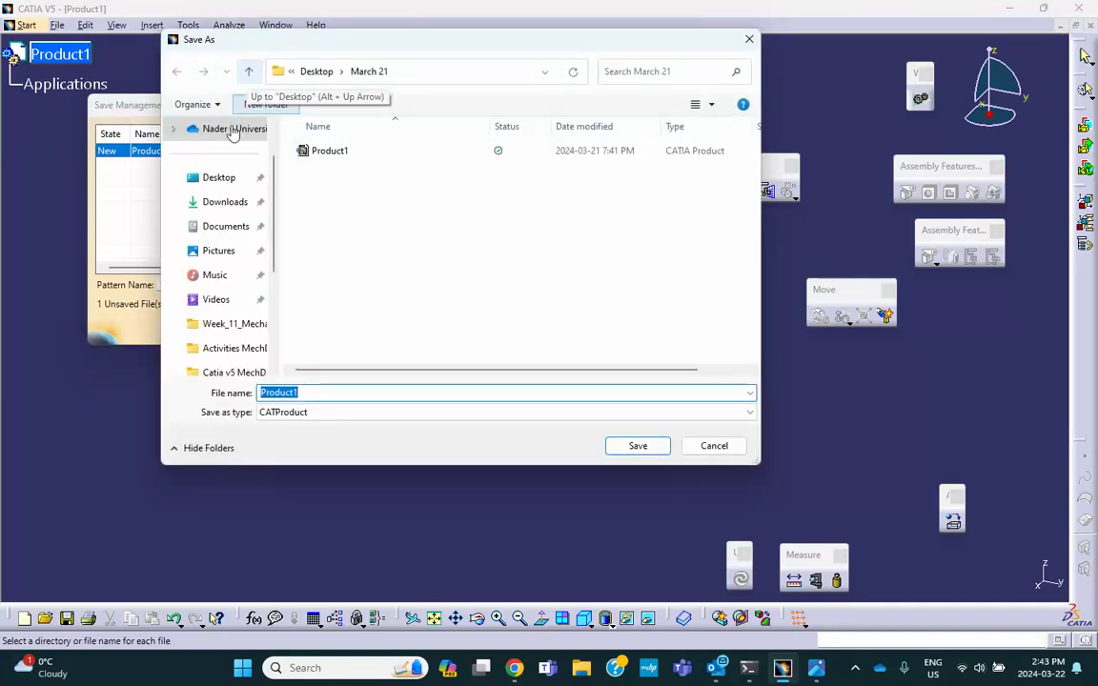
left_click(219, 179)
scroll(335, 257, "down", 2)
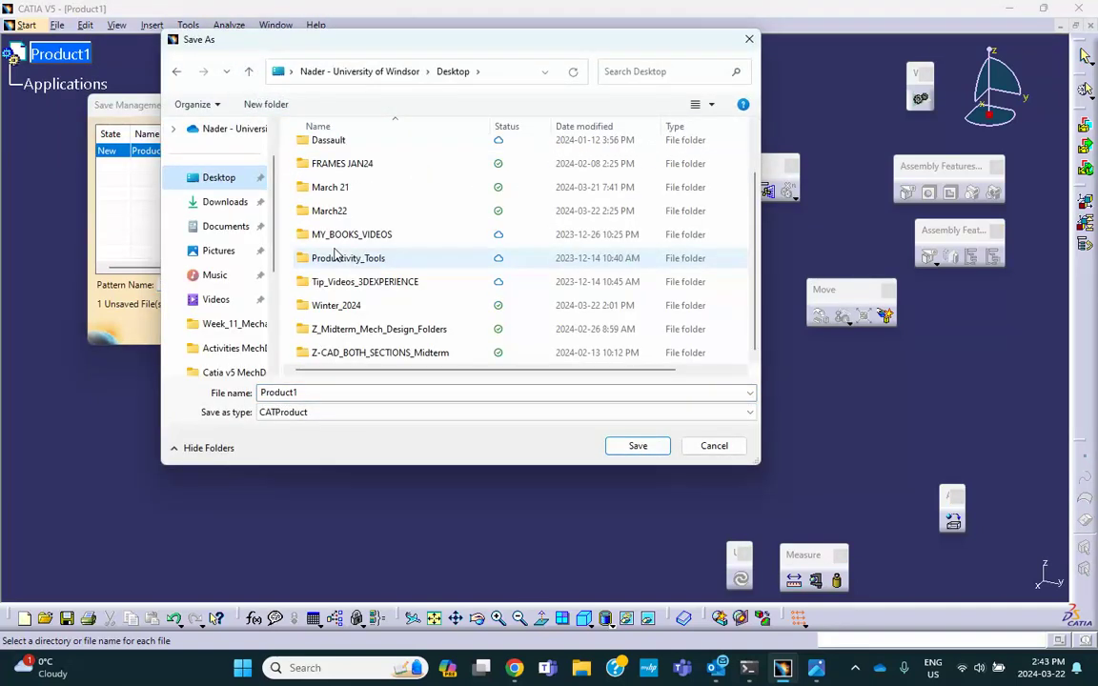
double_click(336, 306)
double_click(341, 176)
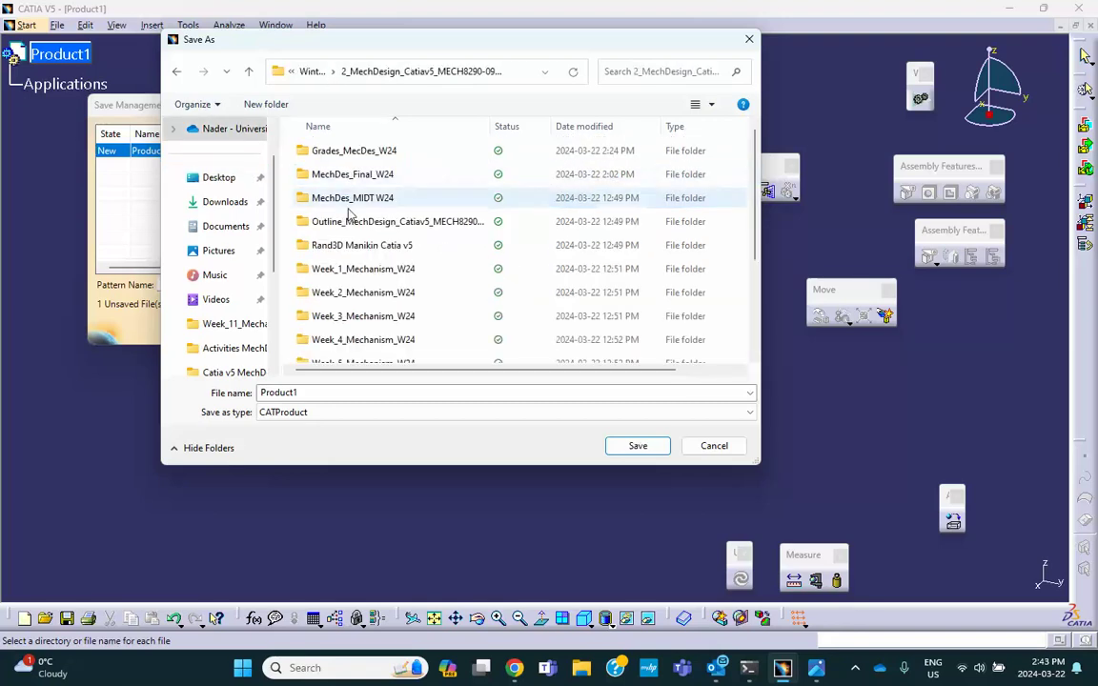
scroll(347, 324, "down", 3)
double_click(346, 326)
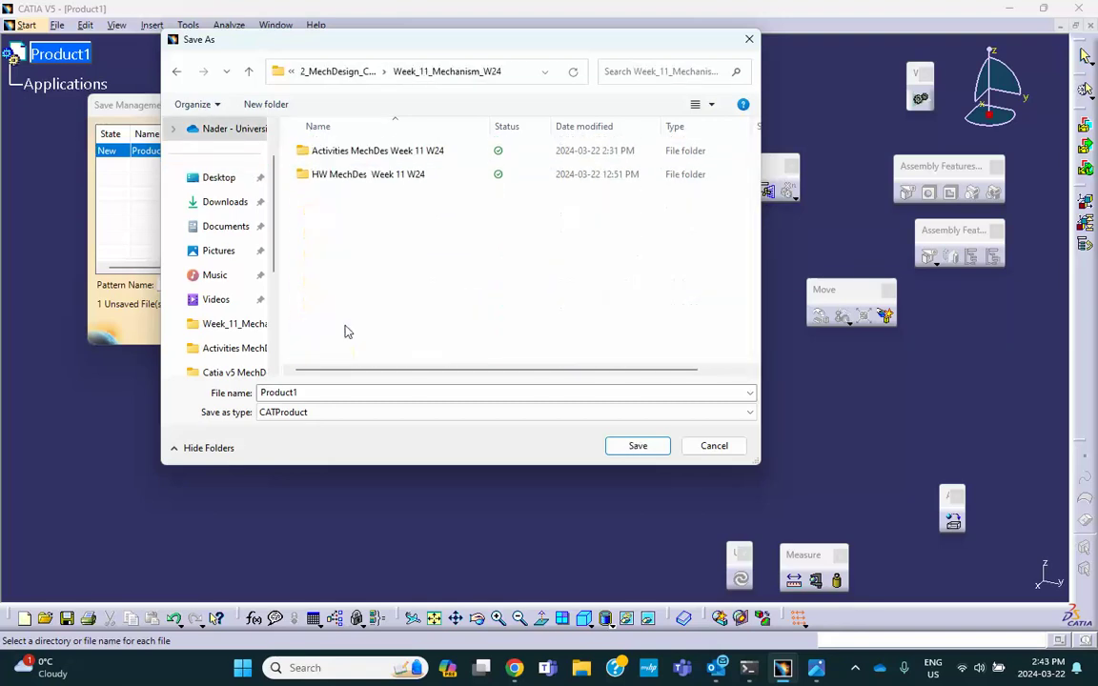
Go into Activities MechDes Week 11 W24 > Catia v5 MechDes Activity OT90 W24 and save Product1 there.
left_click(355, 176)
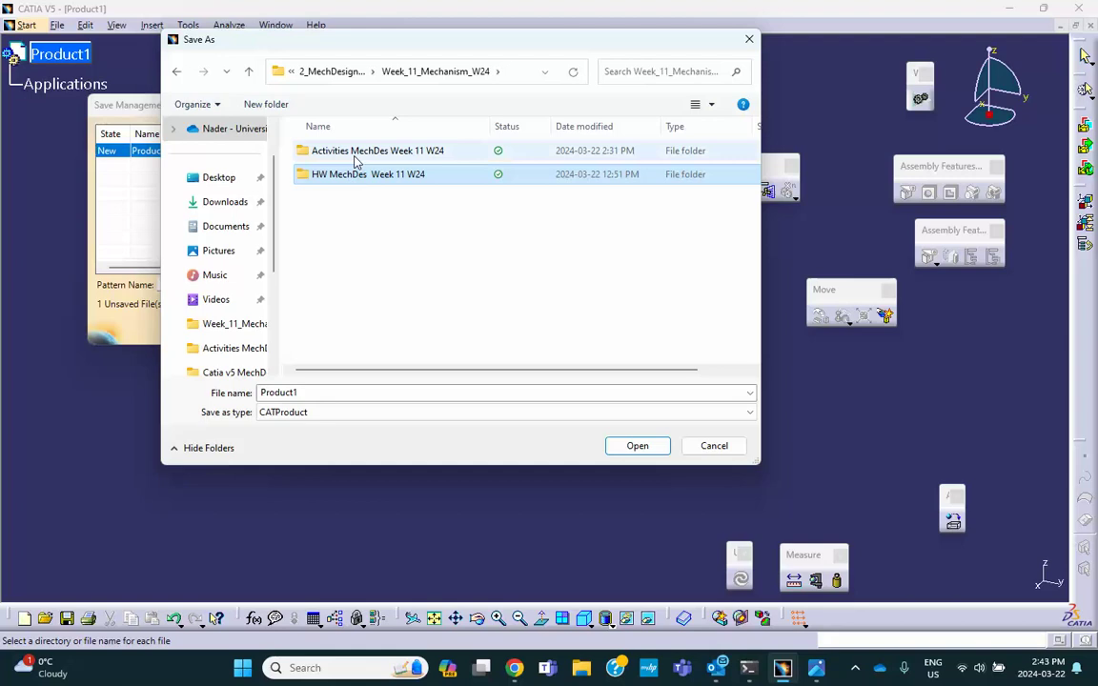
double_click(354, 153)
double_click(371, 177)
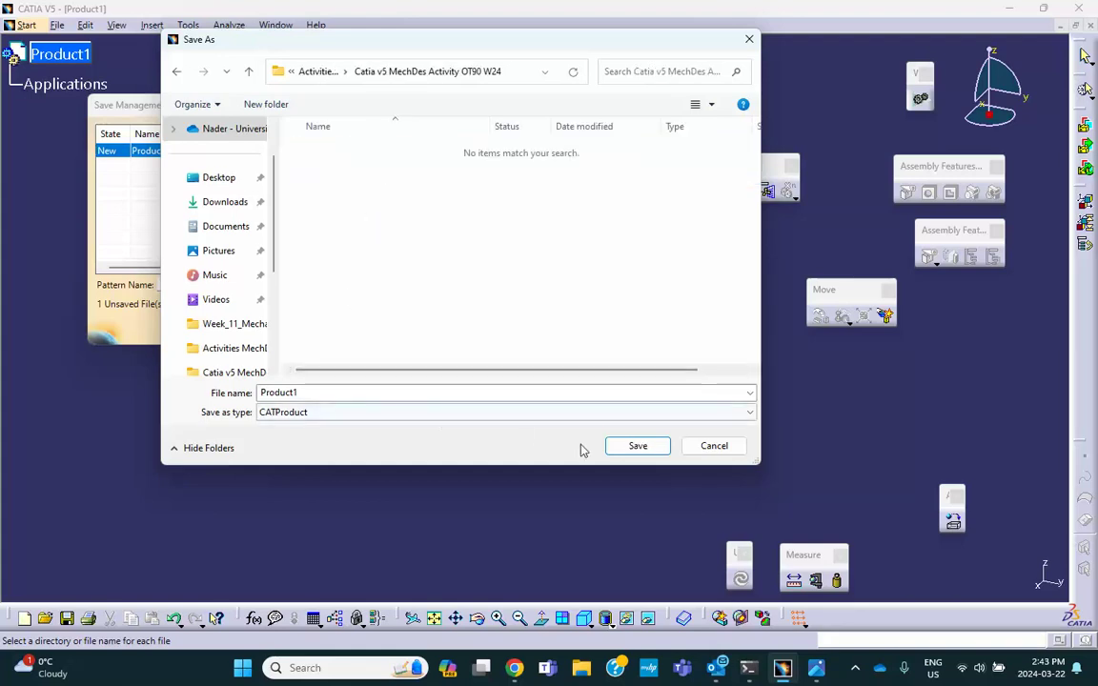
left_click(637, 447)
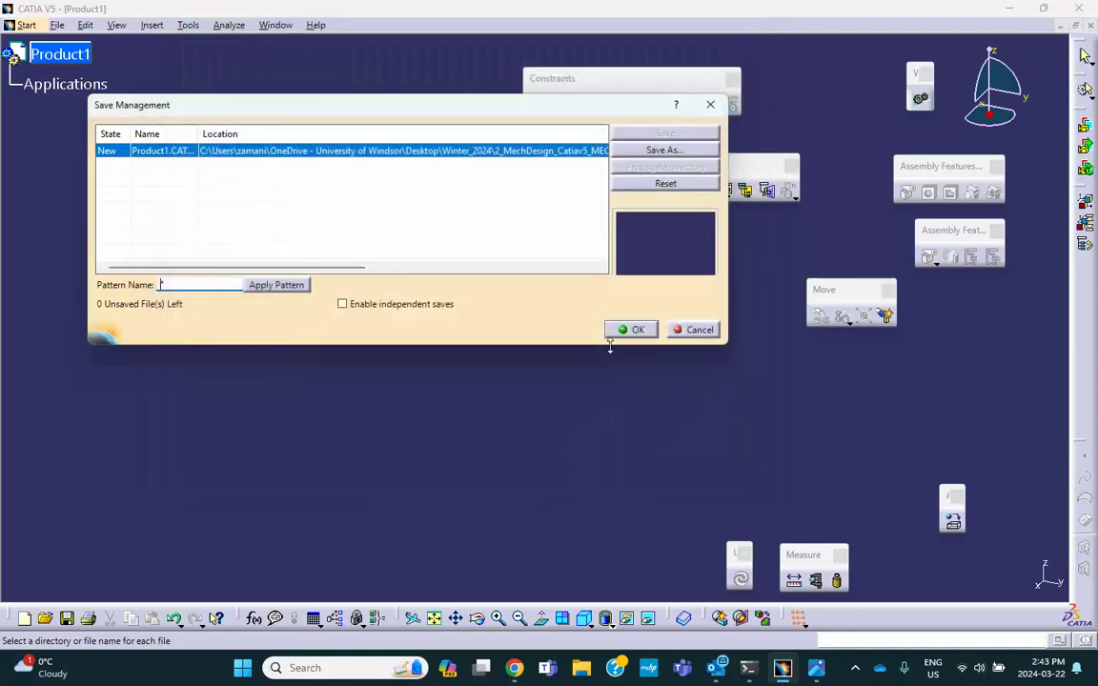
left_click(634, 327)
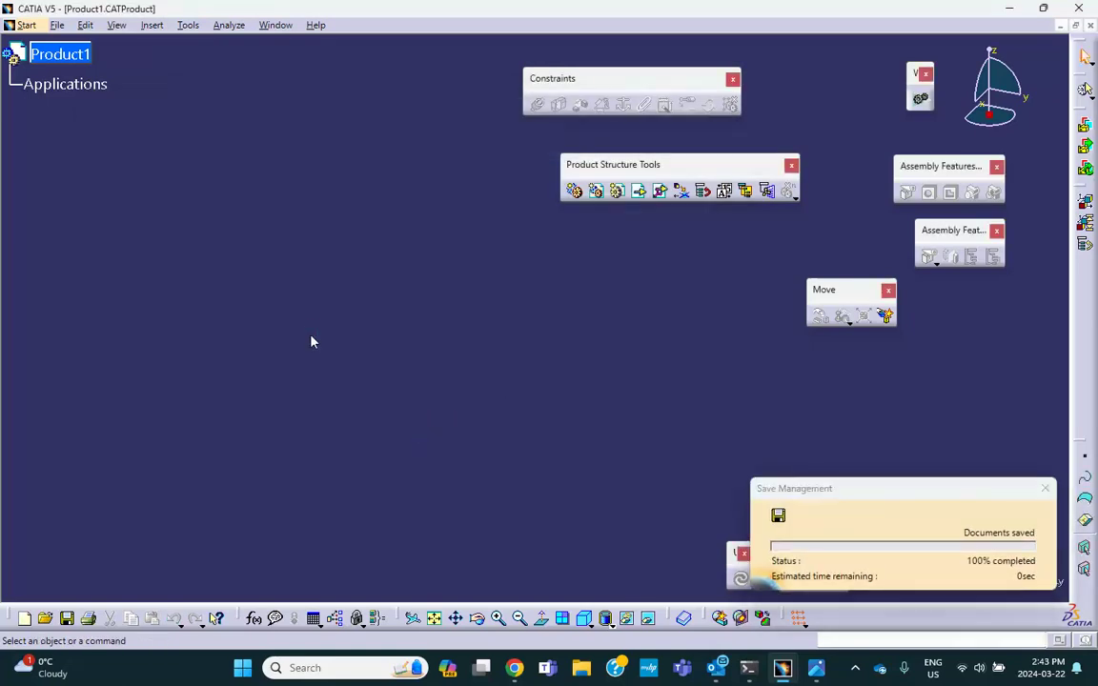
Insert a new part, Part1.1, under Product1 and expand it in the tree.
left_click(151, 27)
left_click(205, 275)
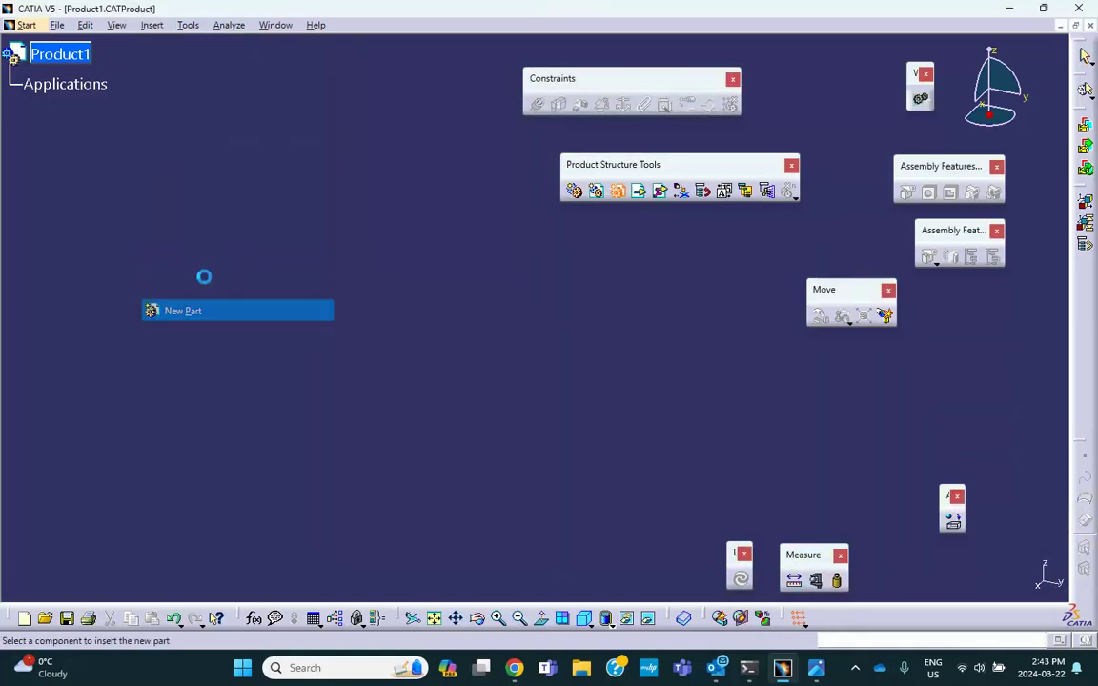
left_click(60, 54)
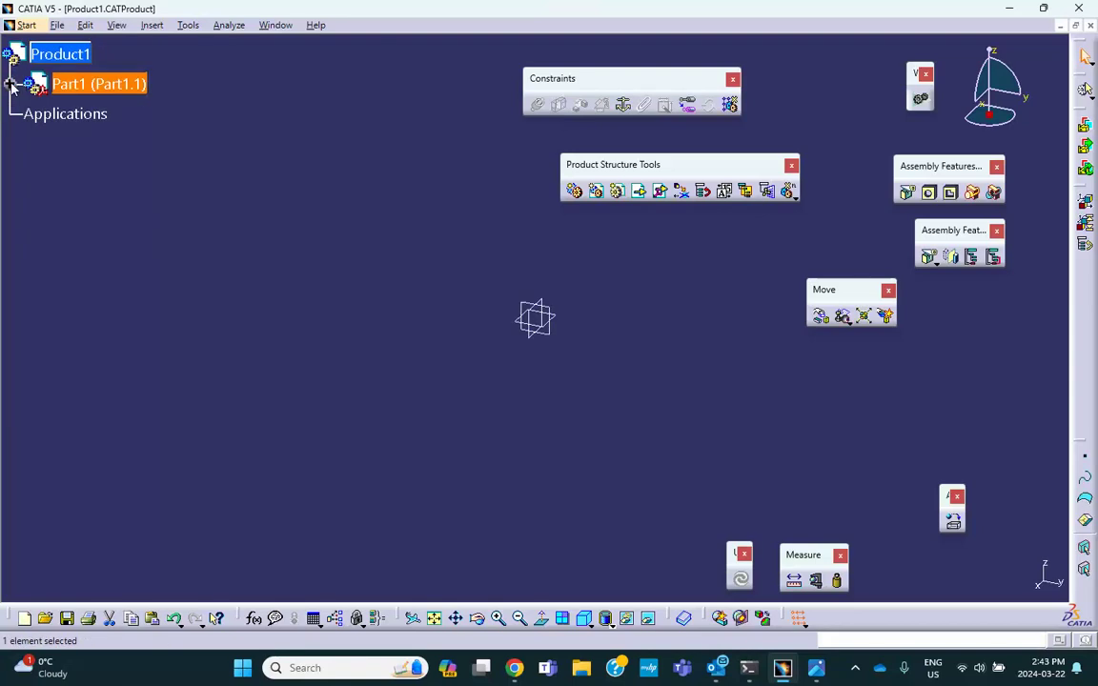
left_click(11, 85)
Set Part1.1's instance name and part number to track, then open it for editing.
right_click(111, 84)
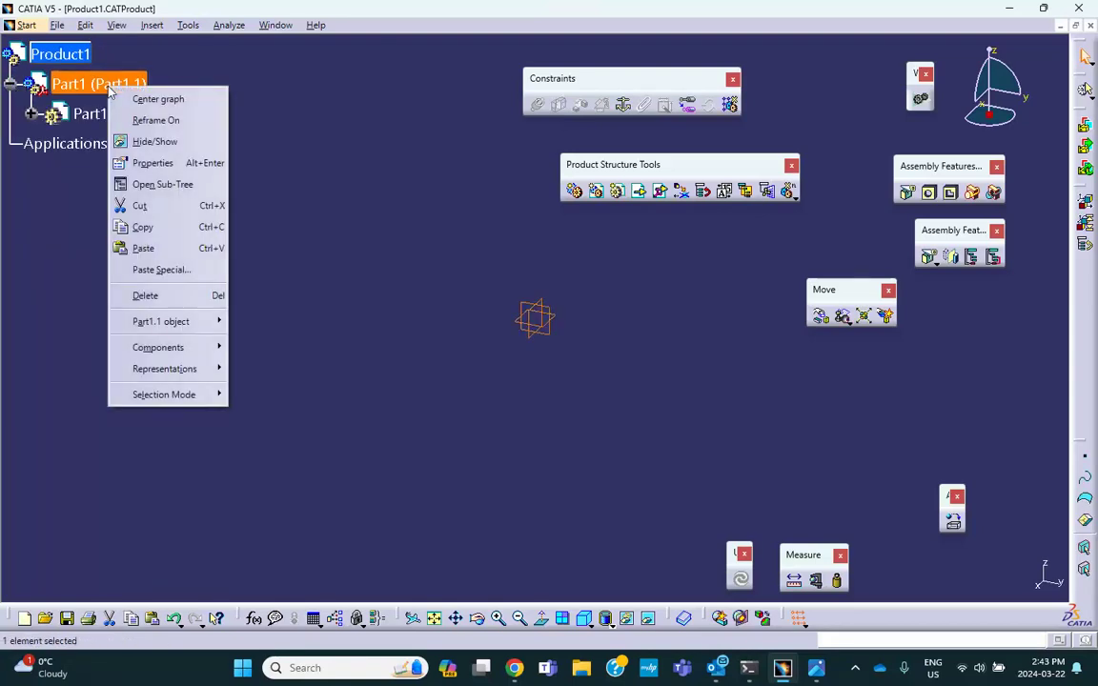
left_click(147, 164)
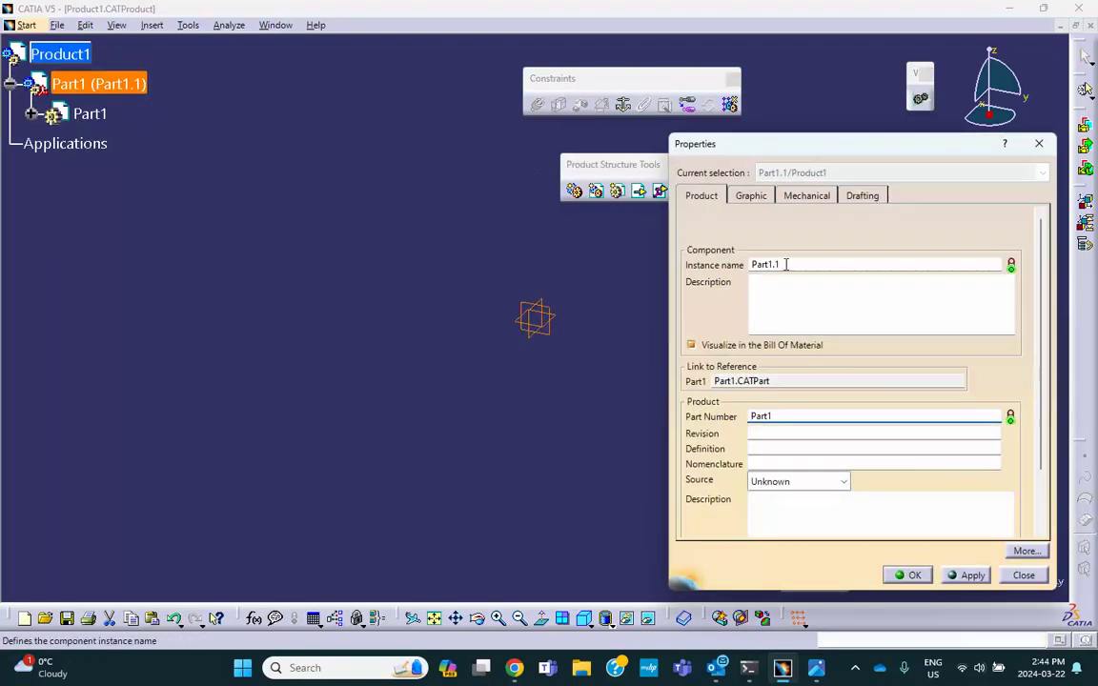
type("track")
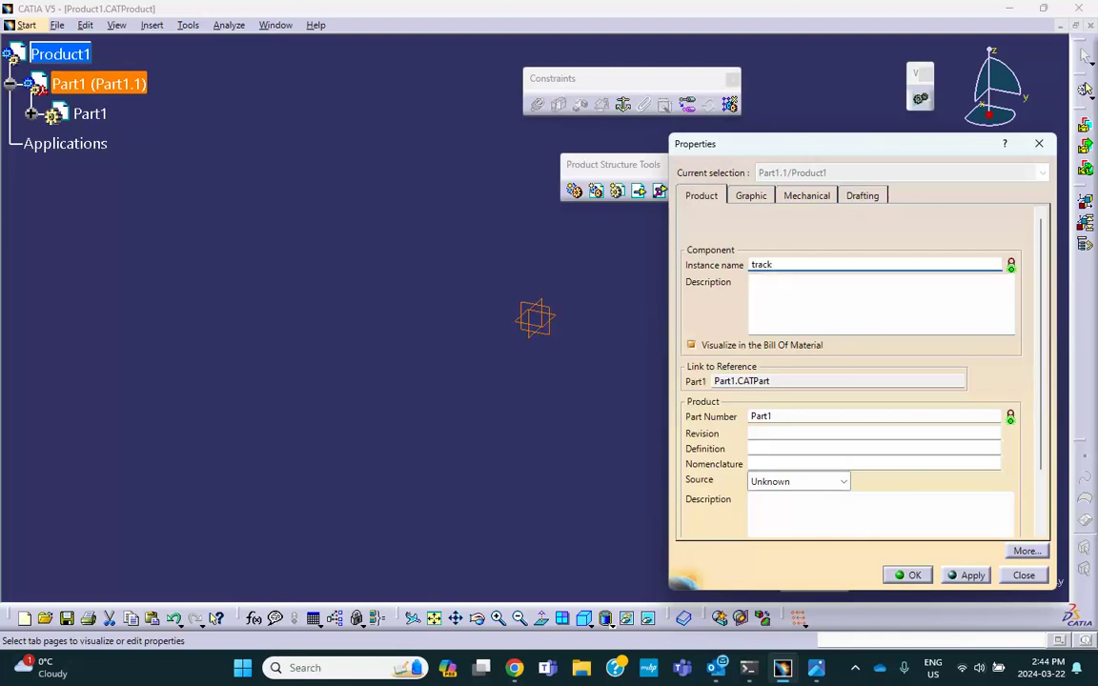
double_click(785, 419)
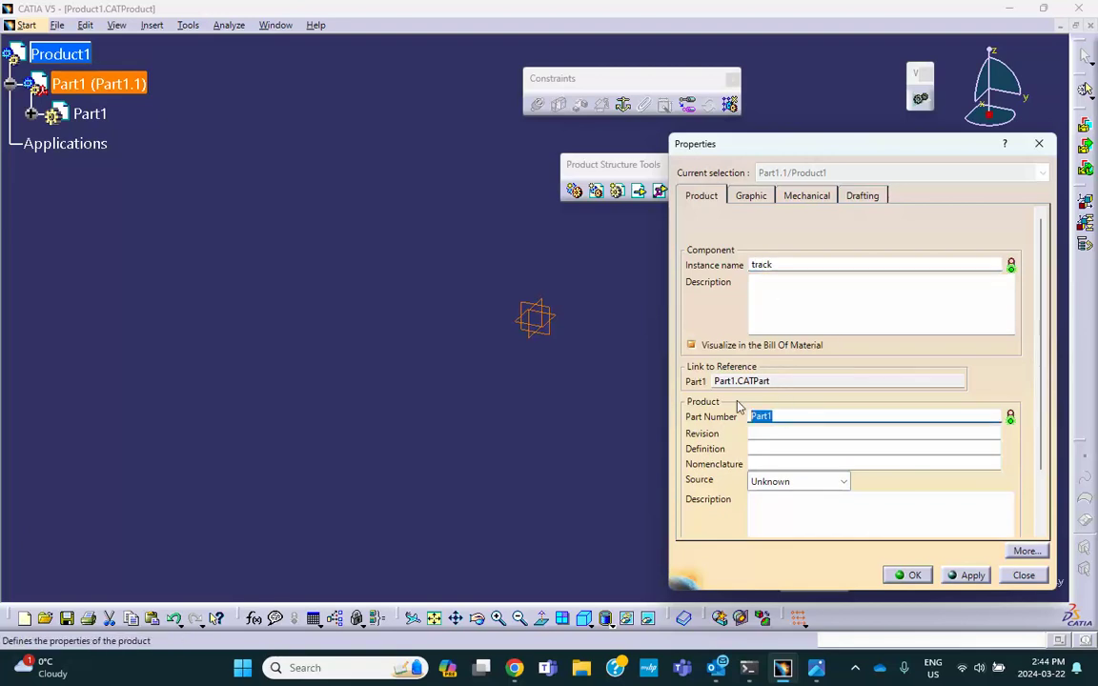
type("track")
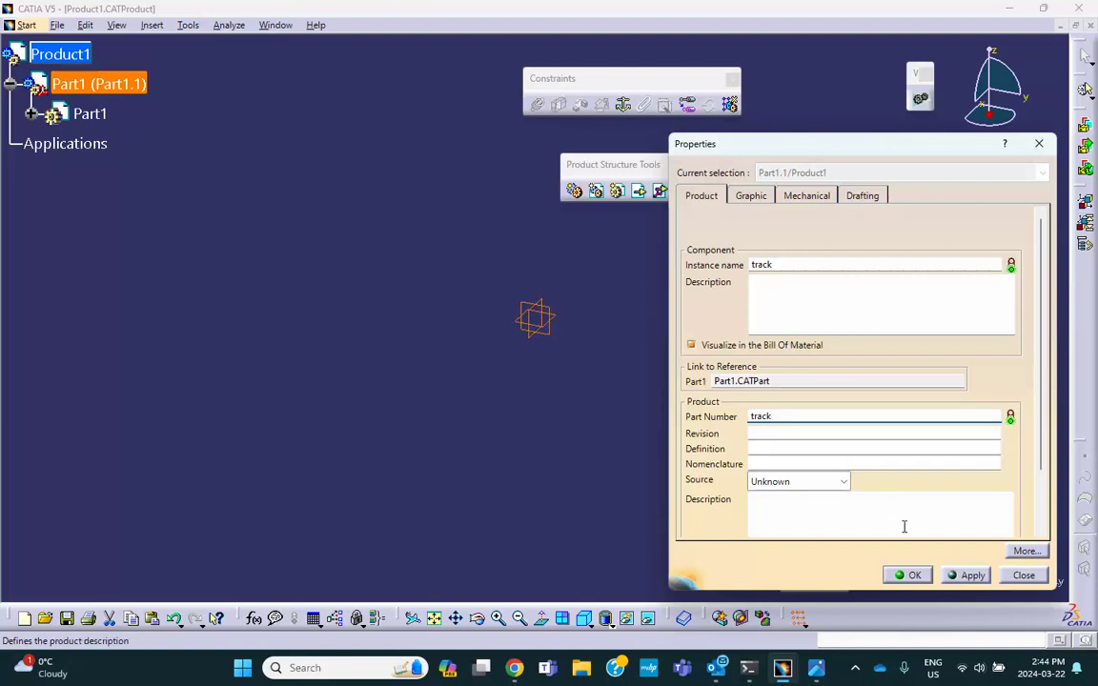
left_click(907, 574)
left_click(201, 203)
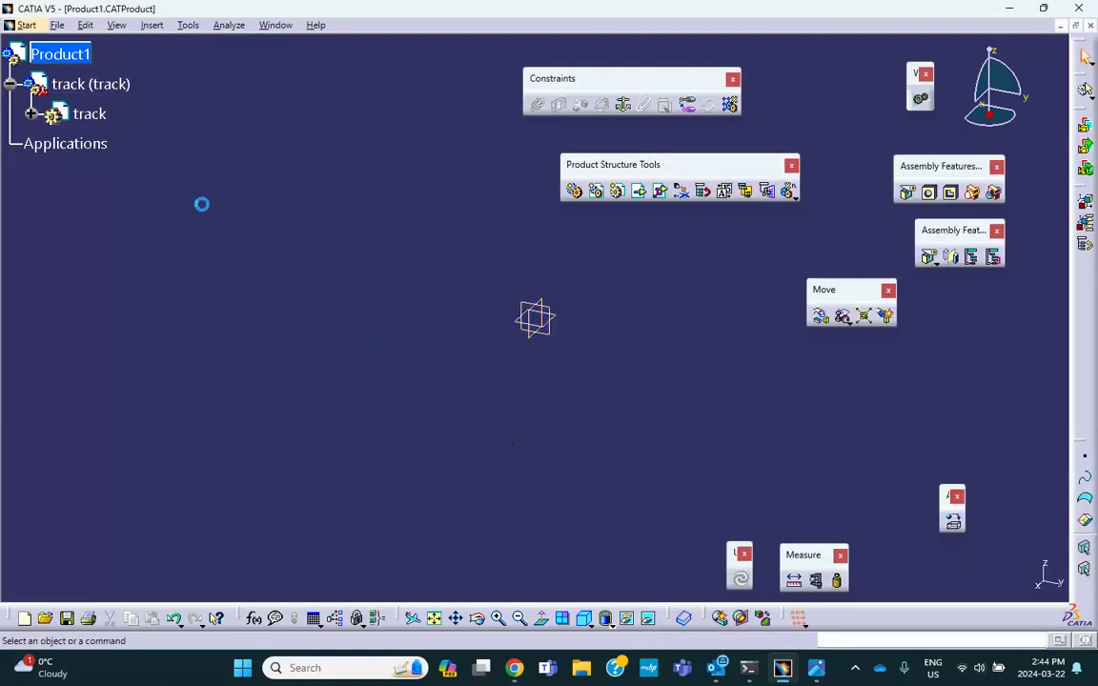
double_click(89, 114)
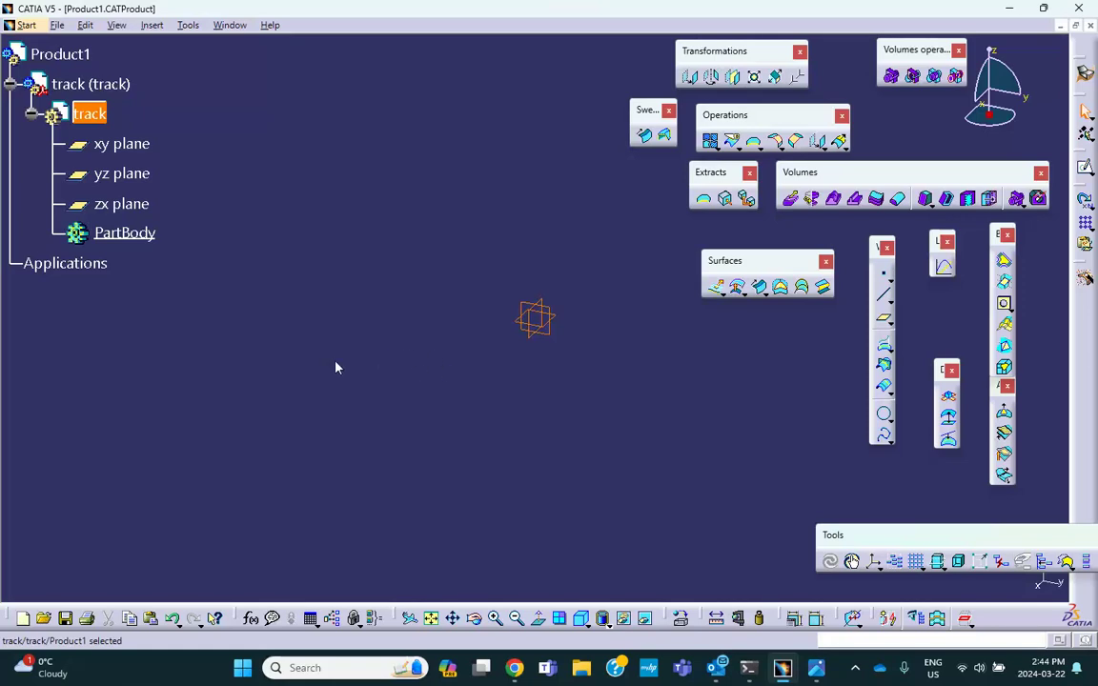
Switch the track part to Part Design and begin a sketch on the zx plane.
left_click(340, 221)
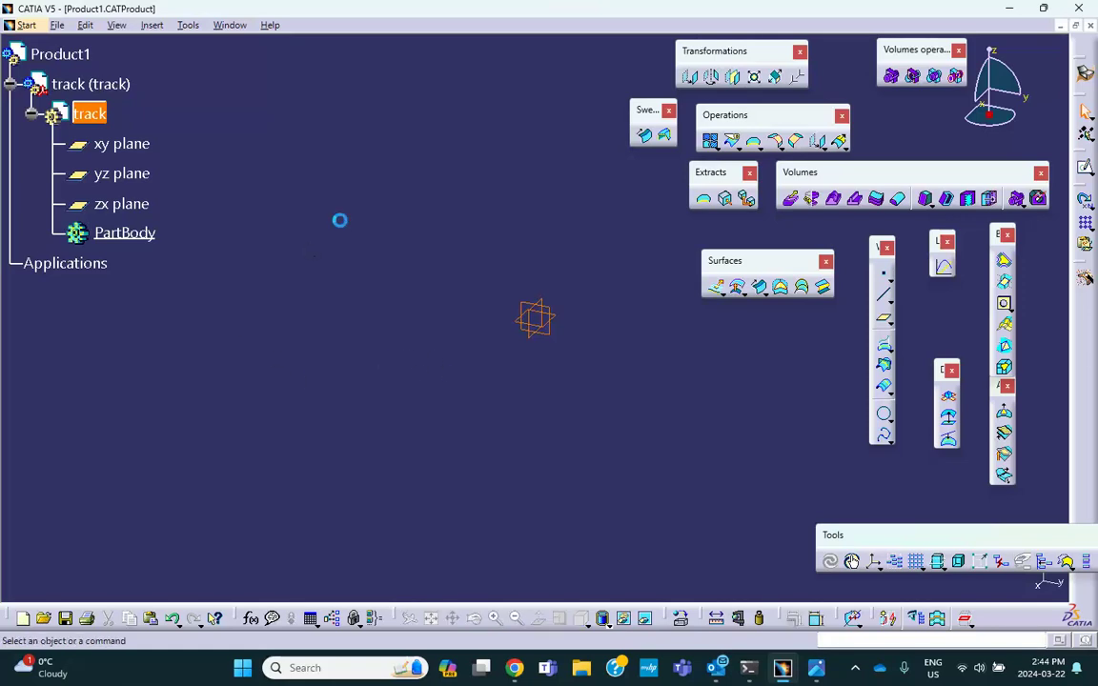
left_click(23, 26)
mouse_move(65, 90)
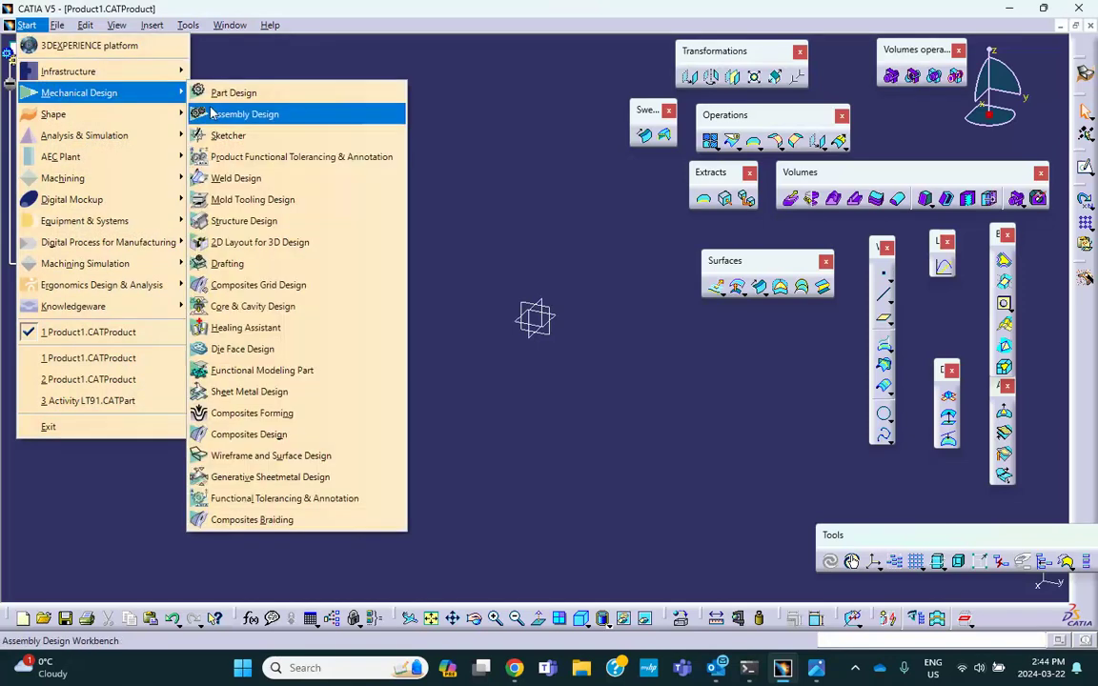
left_click(229, 92)
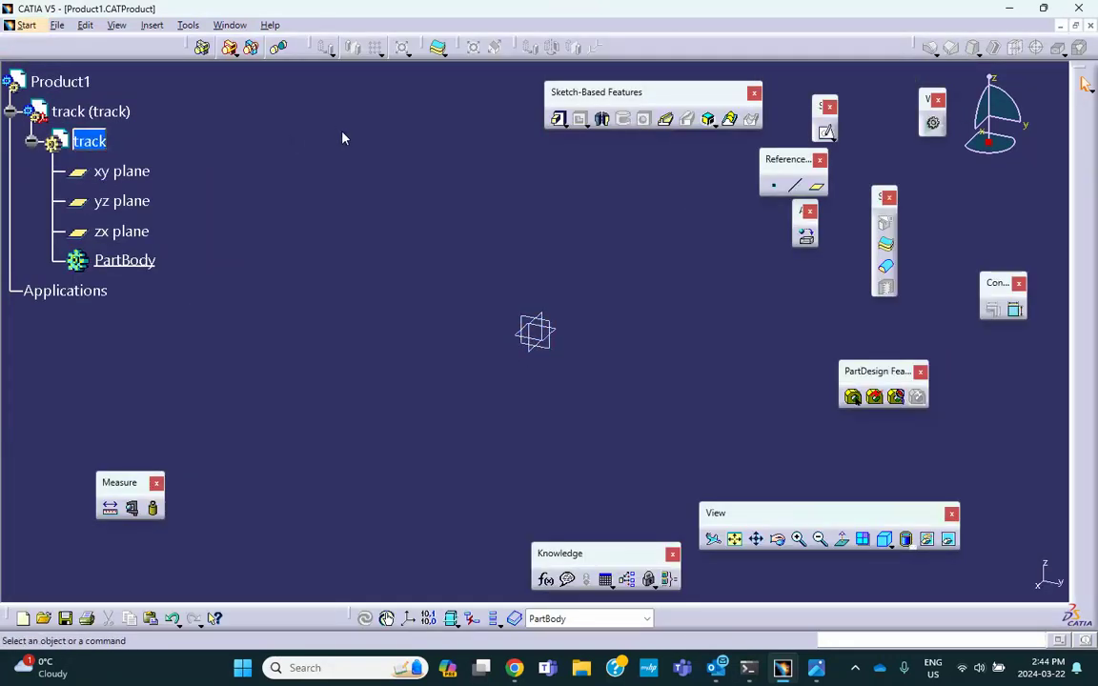
left_click(547, 322)
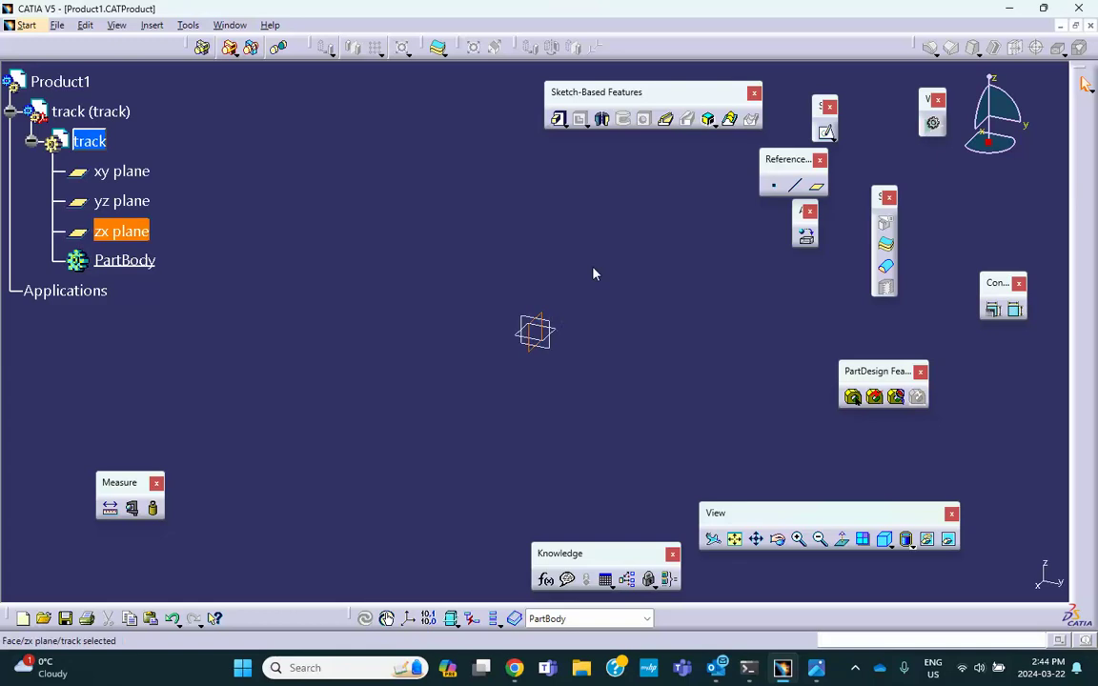
left_click(825, 132)
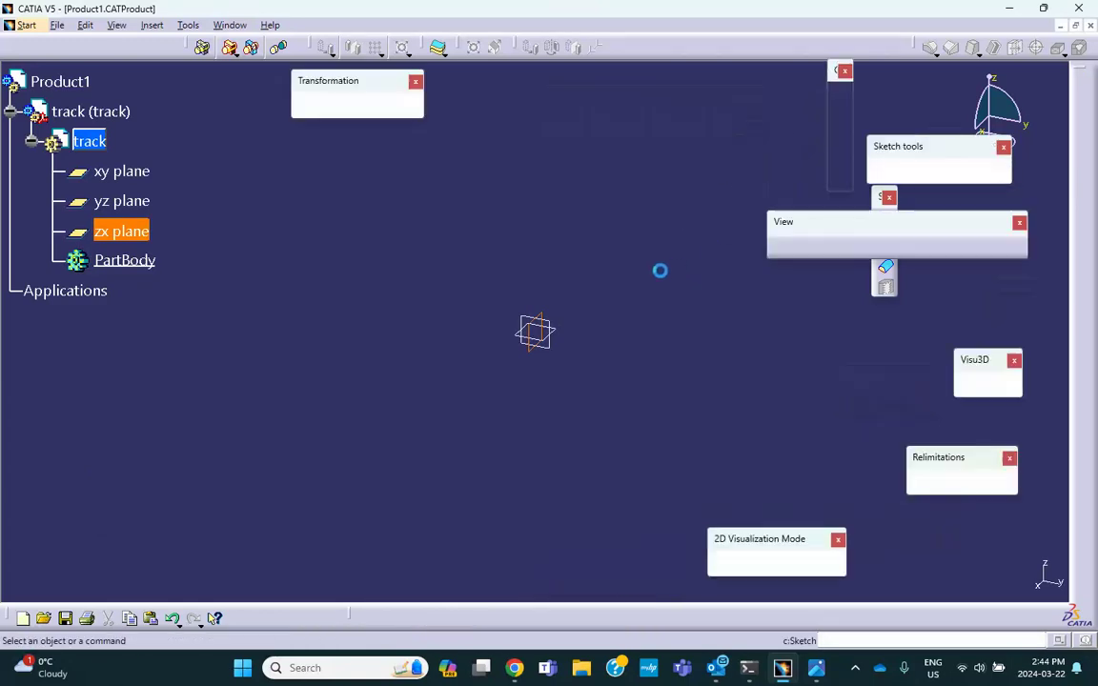
Draw a thin rectangle extending left from the origin on the zx plane.
left_click(684, 131)
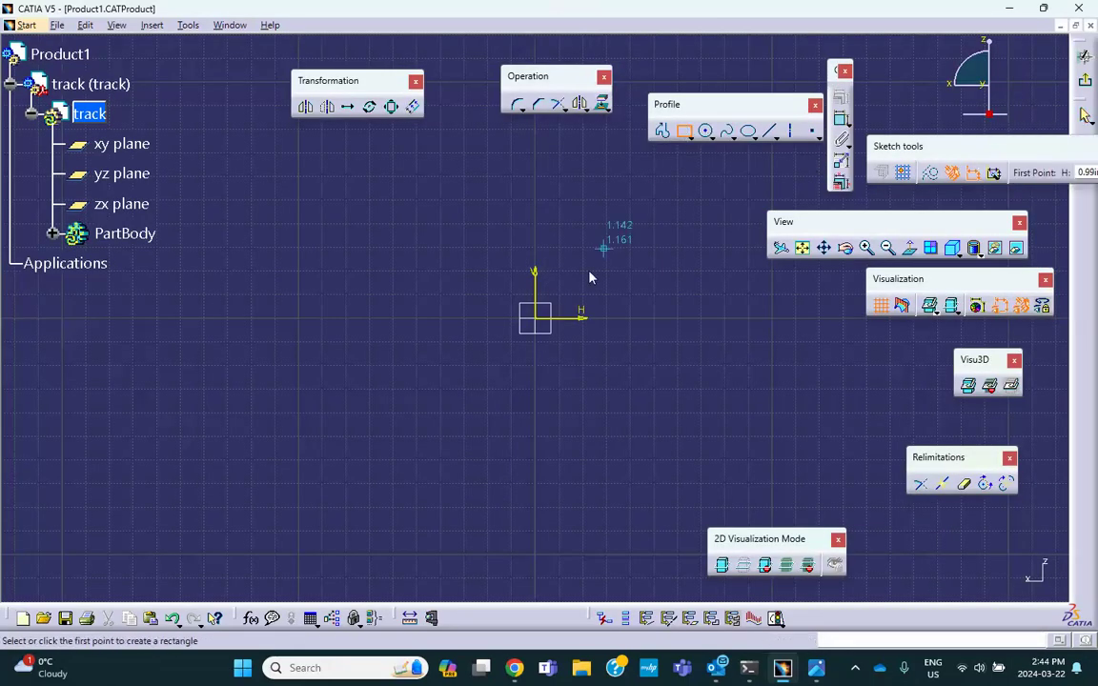
left_click(539, 318)
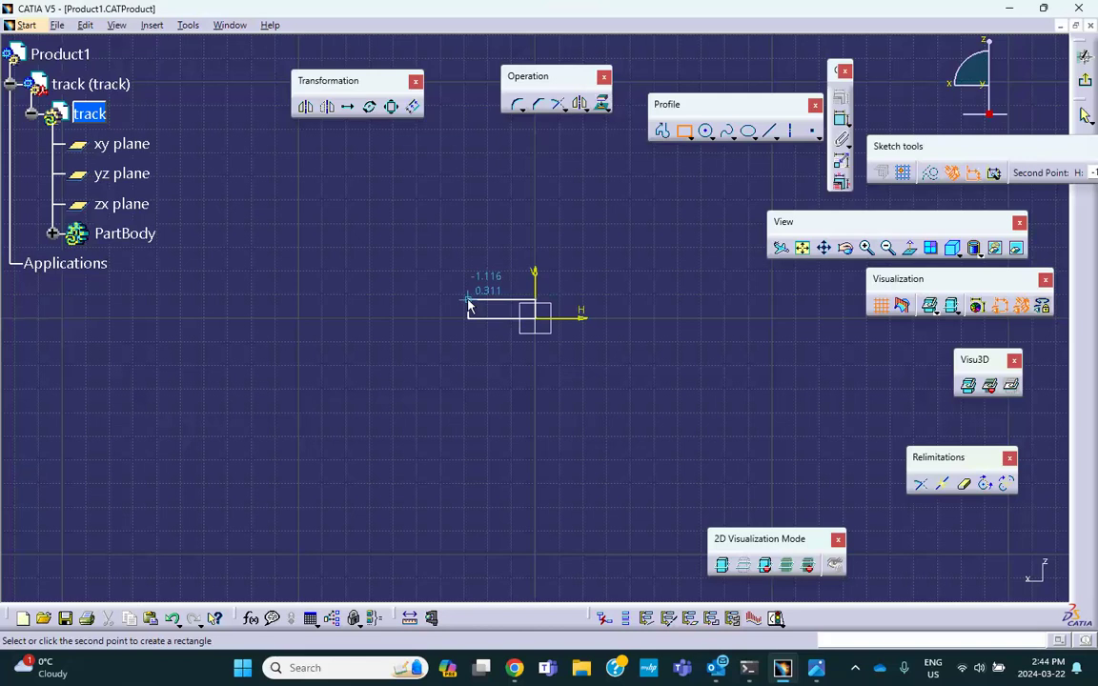
left_click(457, 303)
Constrain the rectangle's bottom edge to 2 in and exit the sketch.
left_click(839, 119)
left_click(498, 318)
left_click(500, 367)
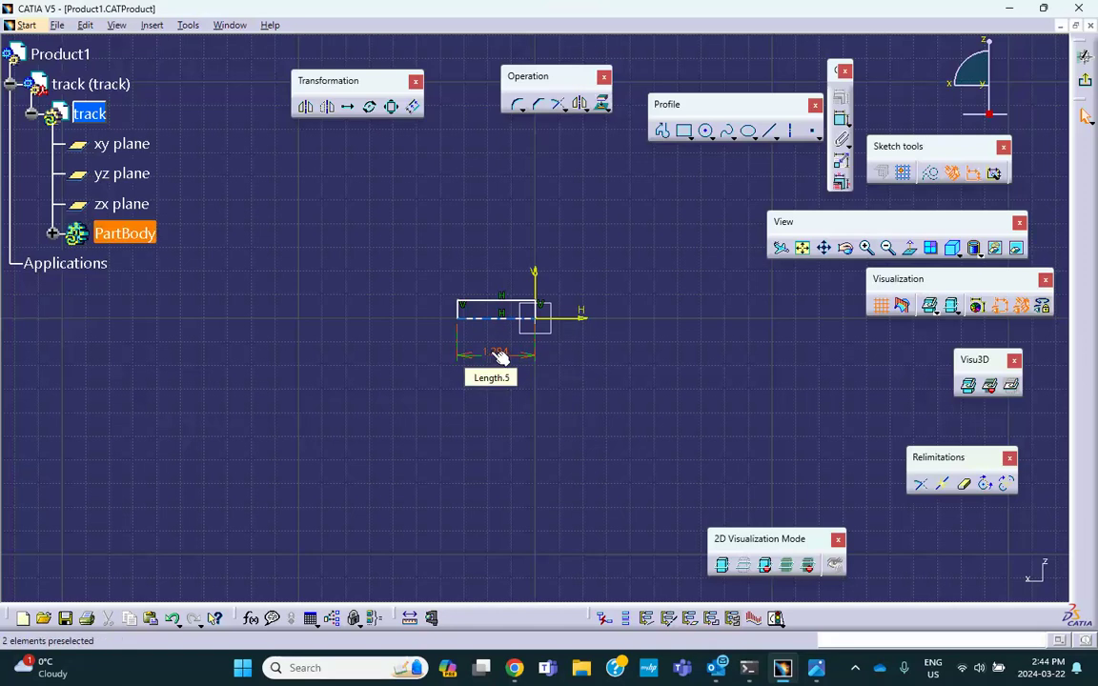
double_click(501, 357)
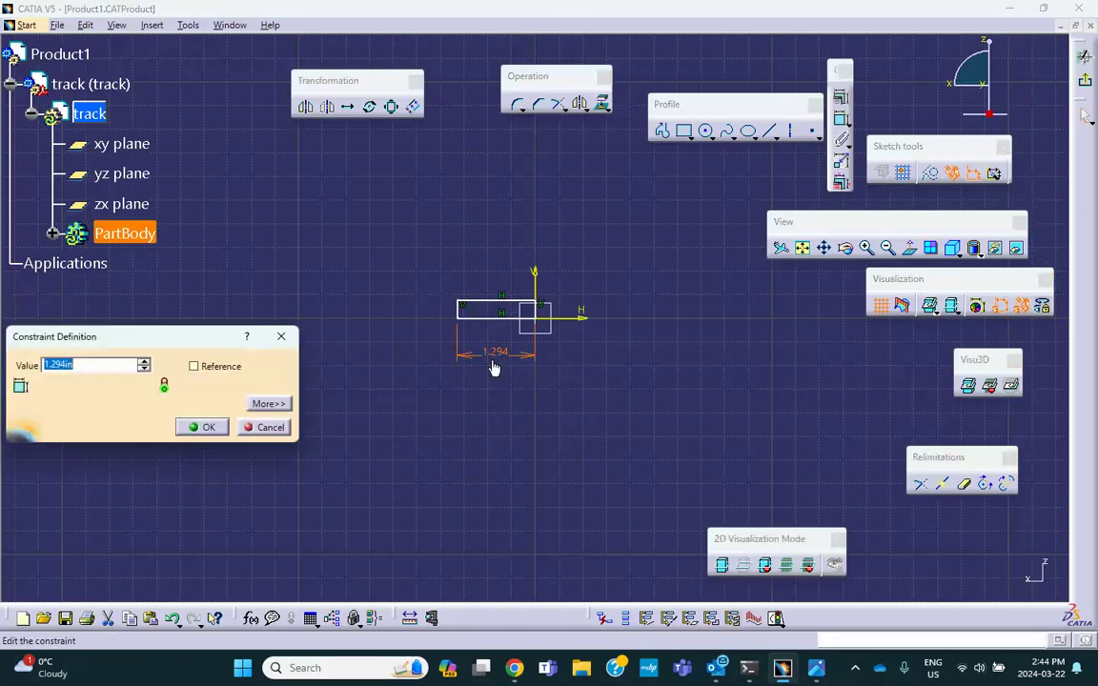
type("2")
left_click(195, 427)
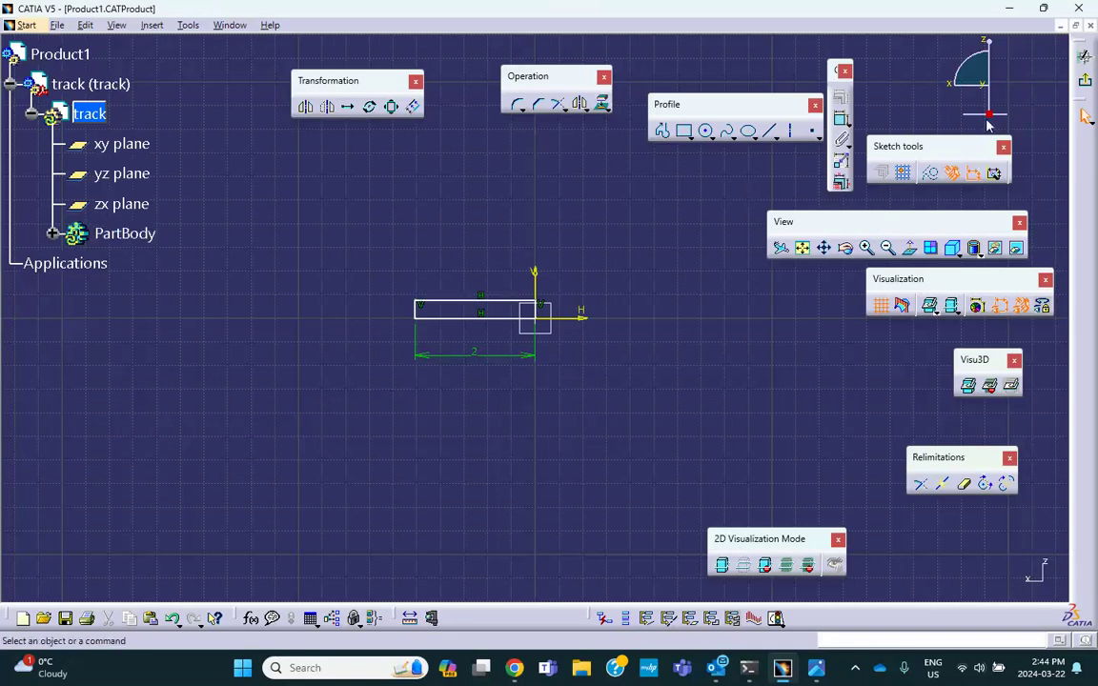
left_click(1085, 80)
mouse_move(675, 231)
middle_mouse_down()
mouse_move(556, 164)
mouse_move(534, 278)
mouse_move(381, 196)
middle_mouse_up()
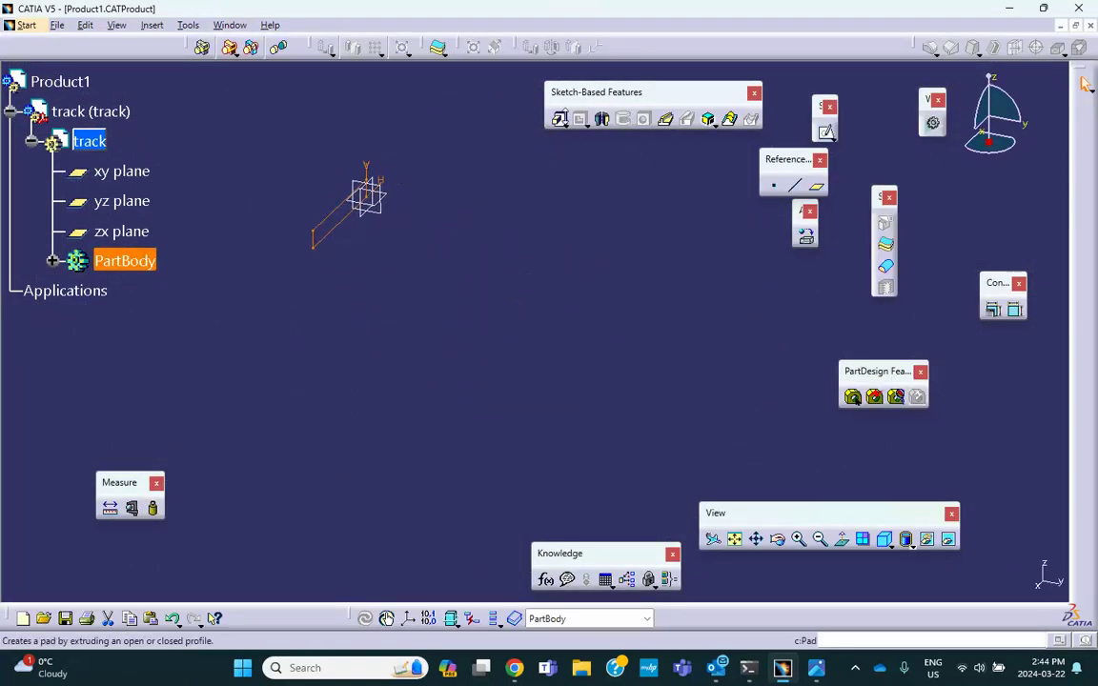
Pad the track sketch 20 in and zoom out to see the whole track.
left_click(559, 119)
type("20")
left_click(774, 453)
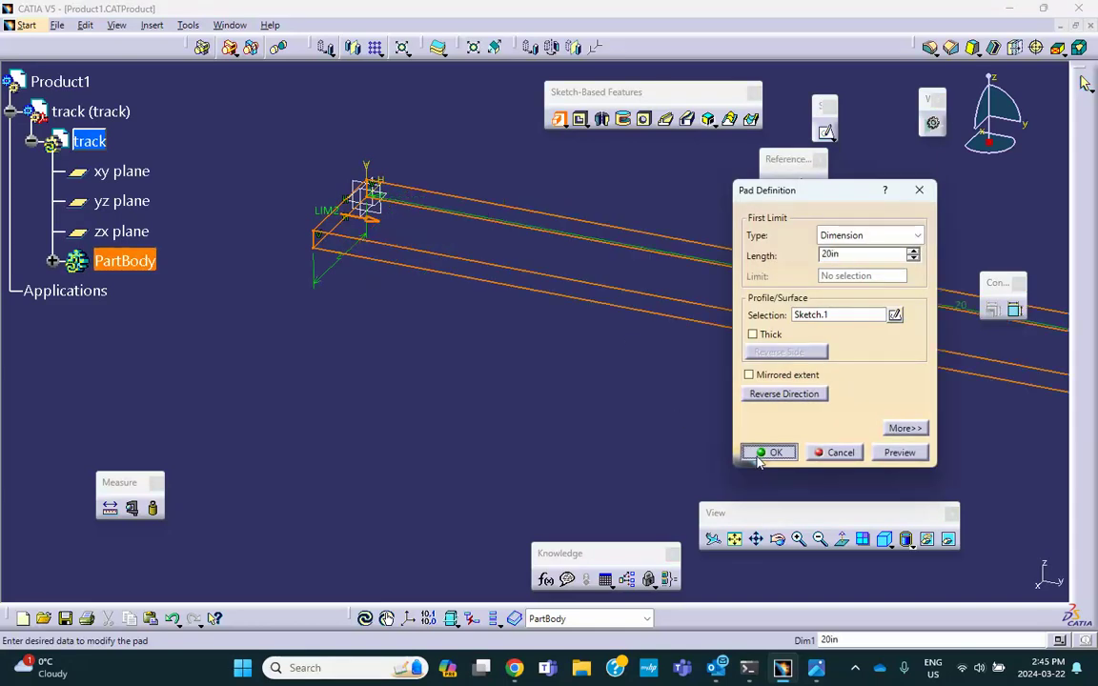
middle_click_drag(591, 398, 515, 381)
Return to Product1 in Assembly Design after checking the OT90 reference image.
double_click(80, 84)
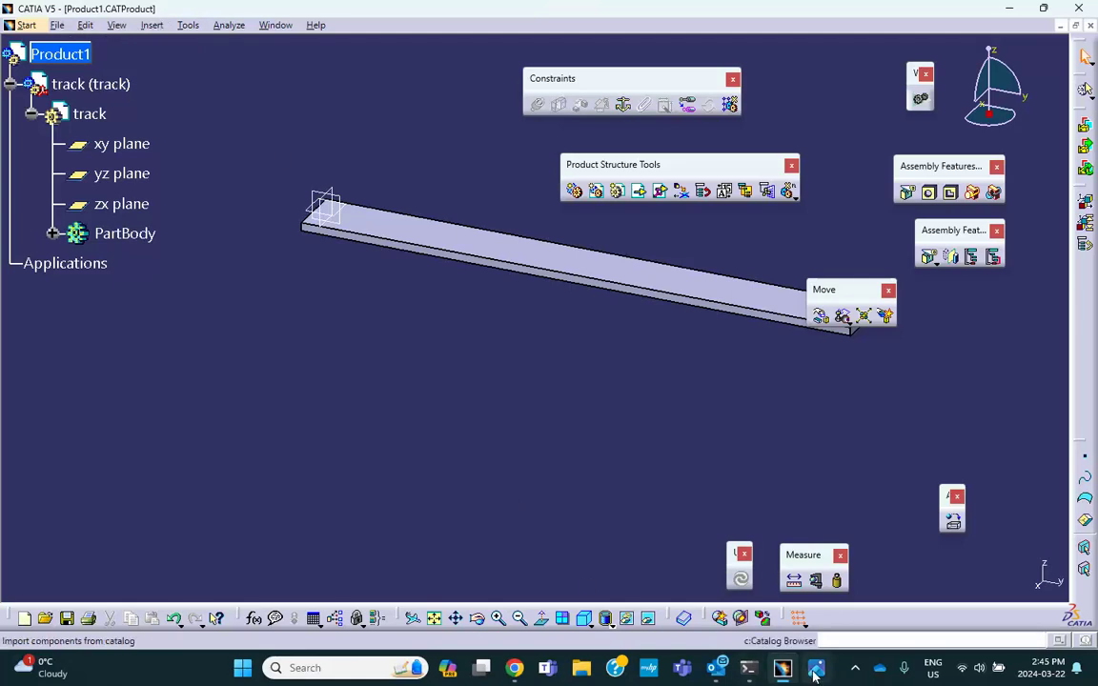
key("alt+Tab")
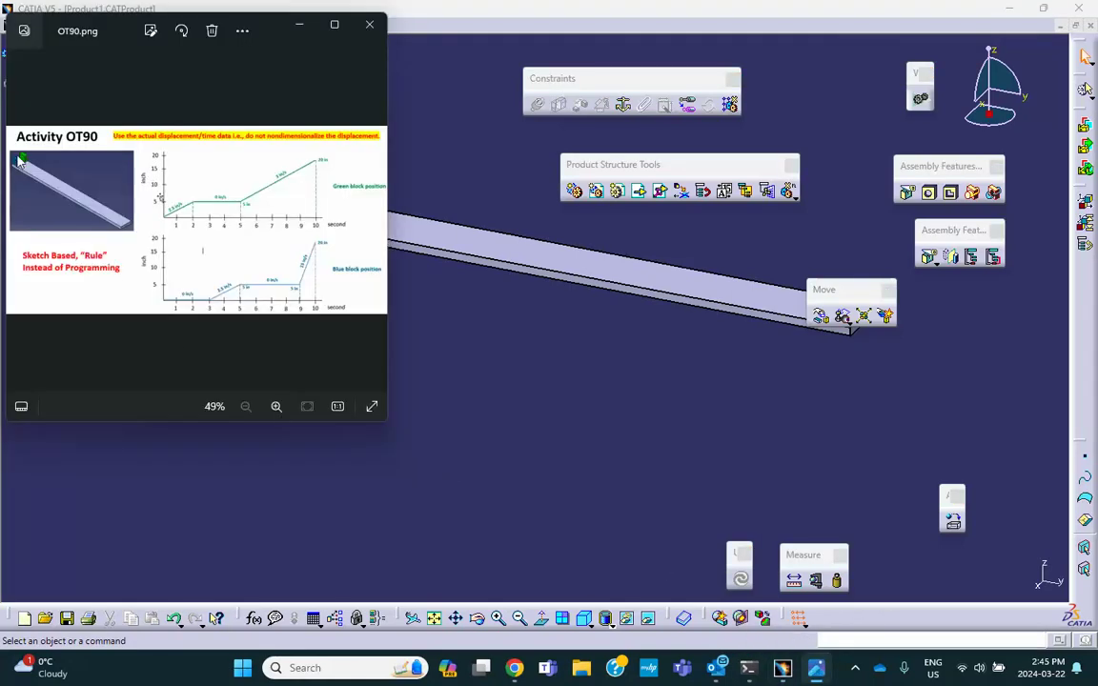
left_click(298, 24)
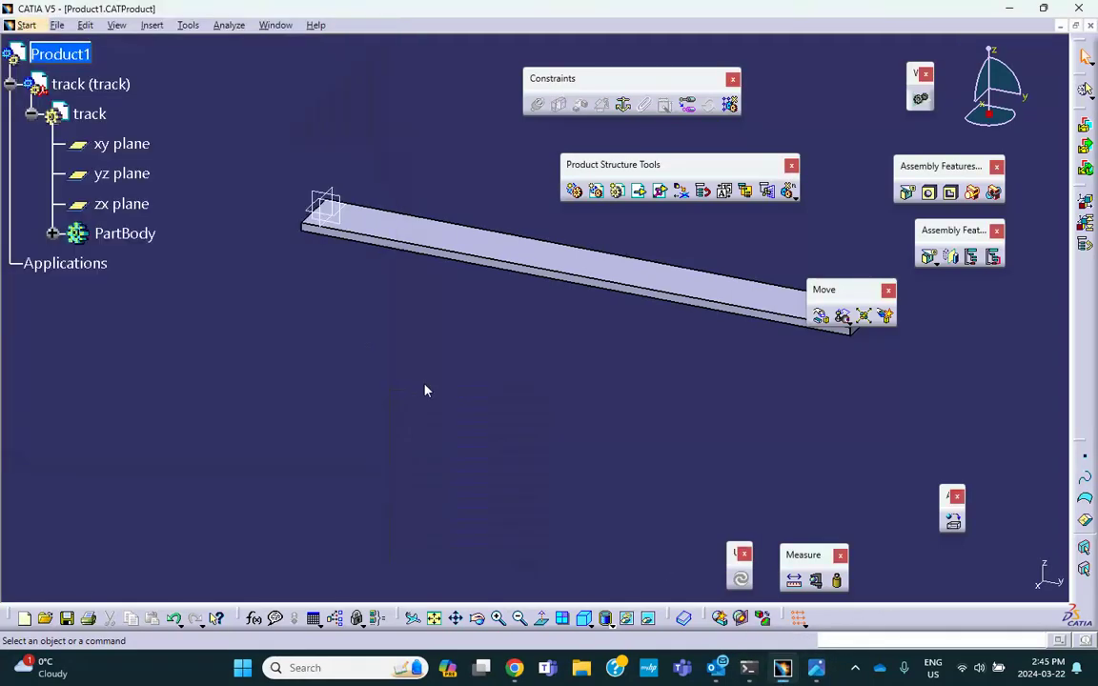
left_click(153, 25)
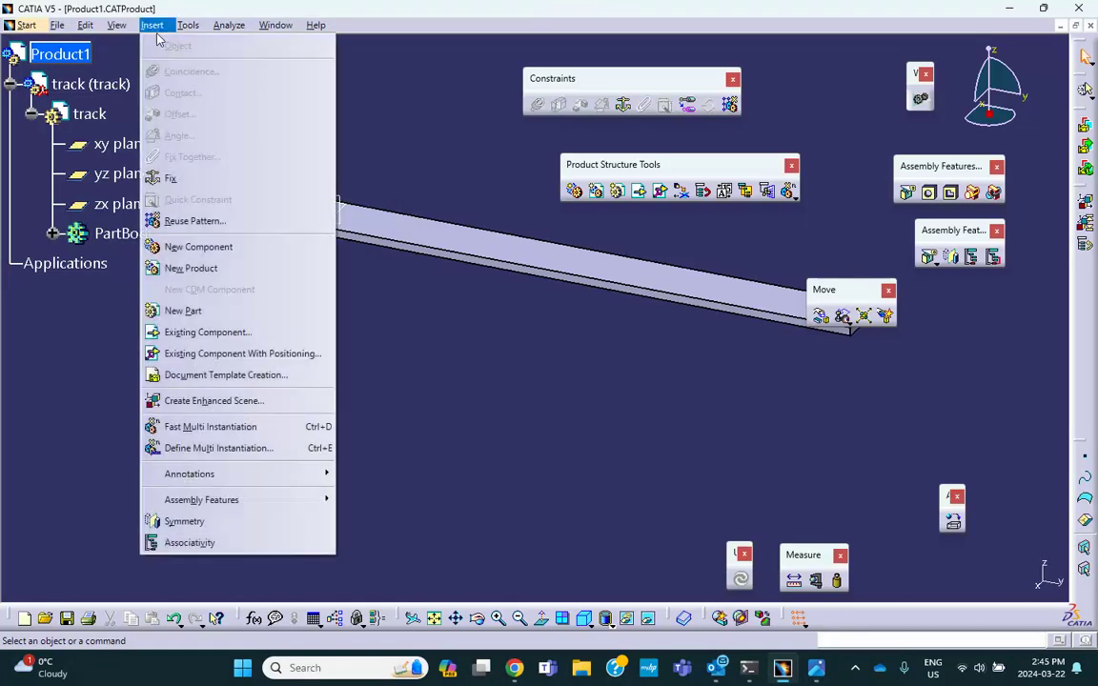
Insert another new part under Product1, keeping the default origin.
left_click(186, 309)
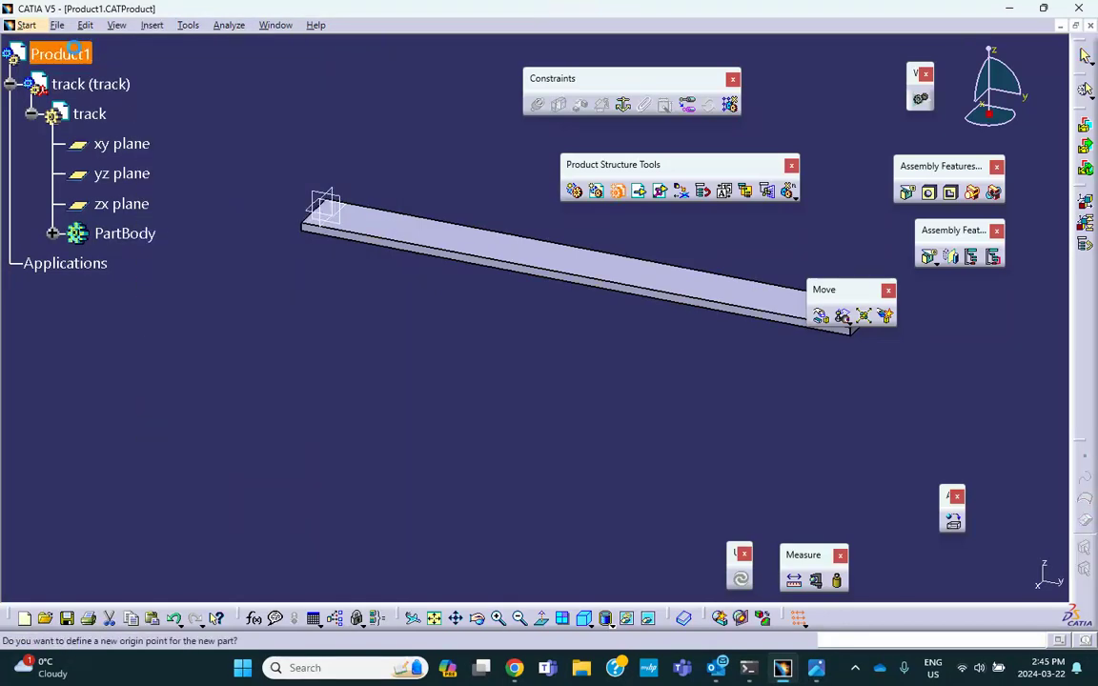
left_click(60, 54)
left_click(633, 384)
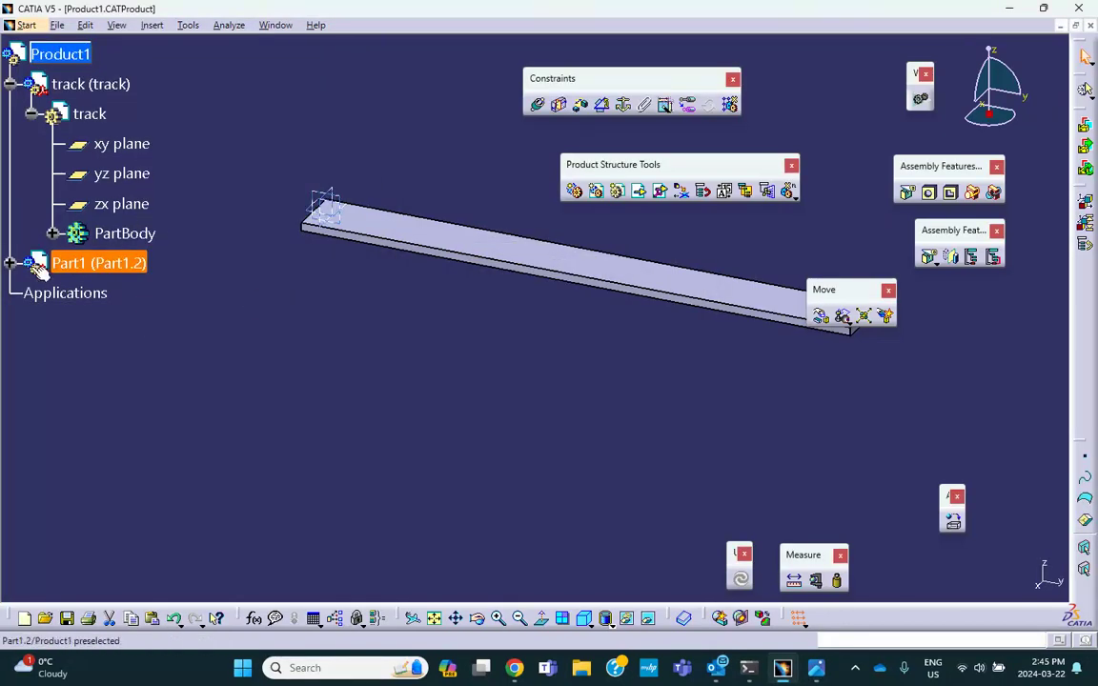
Rename the new part's instance to blue-block and copy that name.
right_click(108, 267)
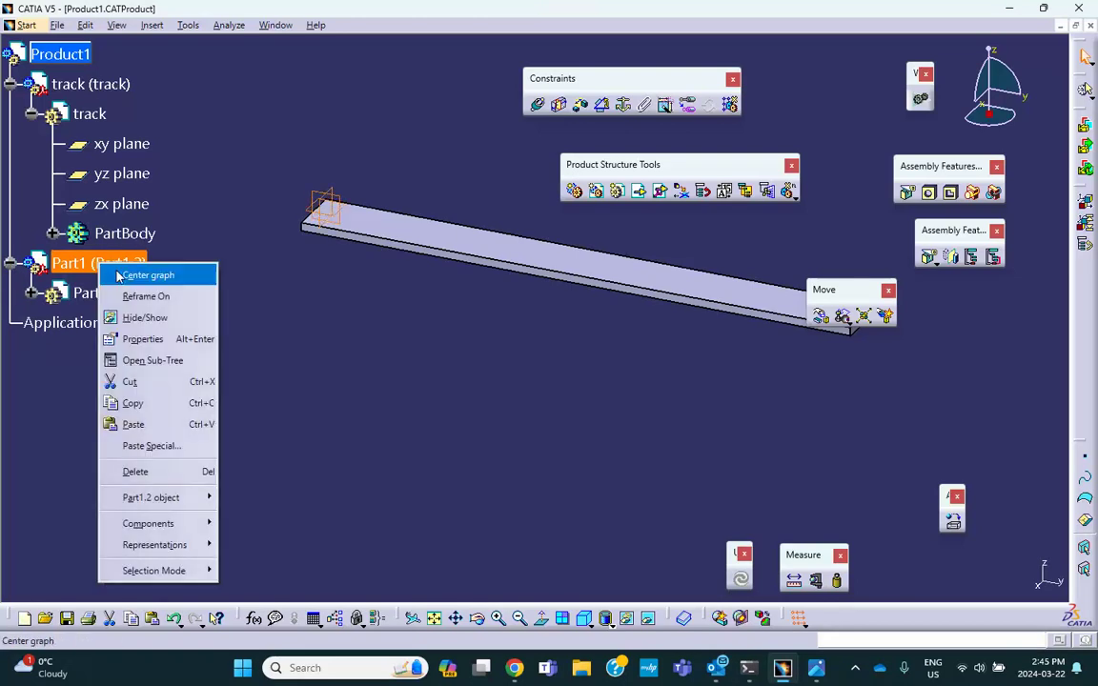
left_click(148, 337)
left_click_drag(796, 265, 744, 266)
type("b")
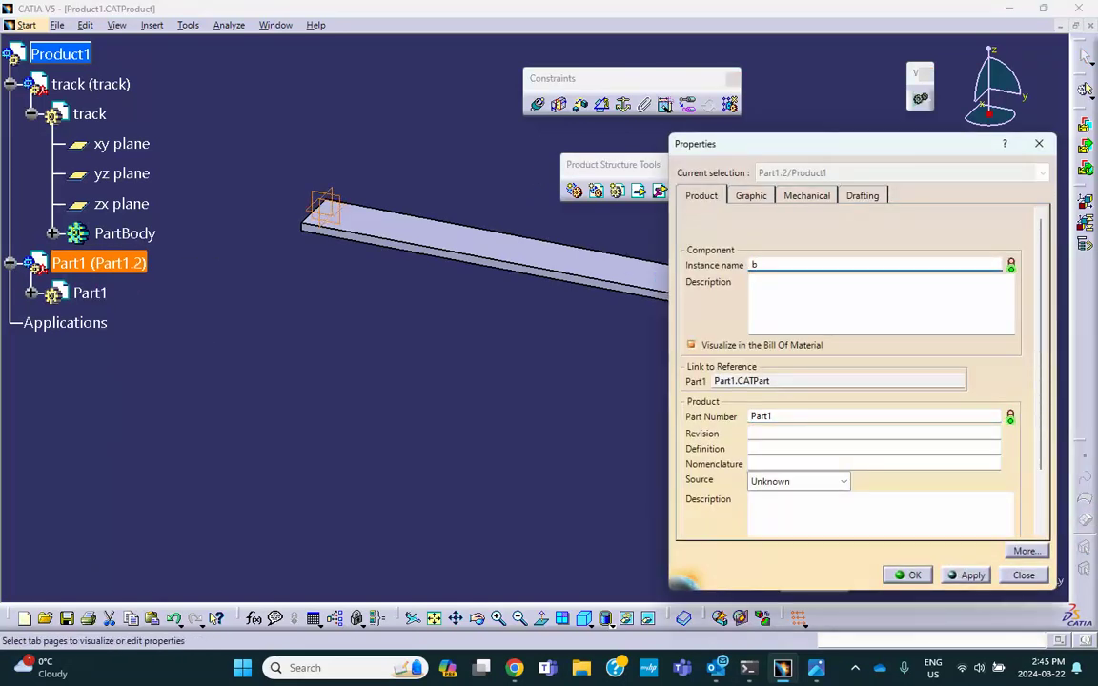
type("lue-block")
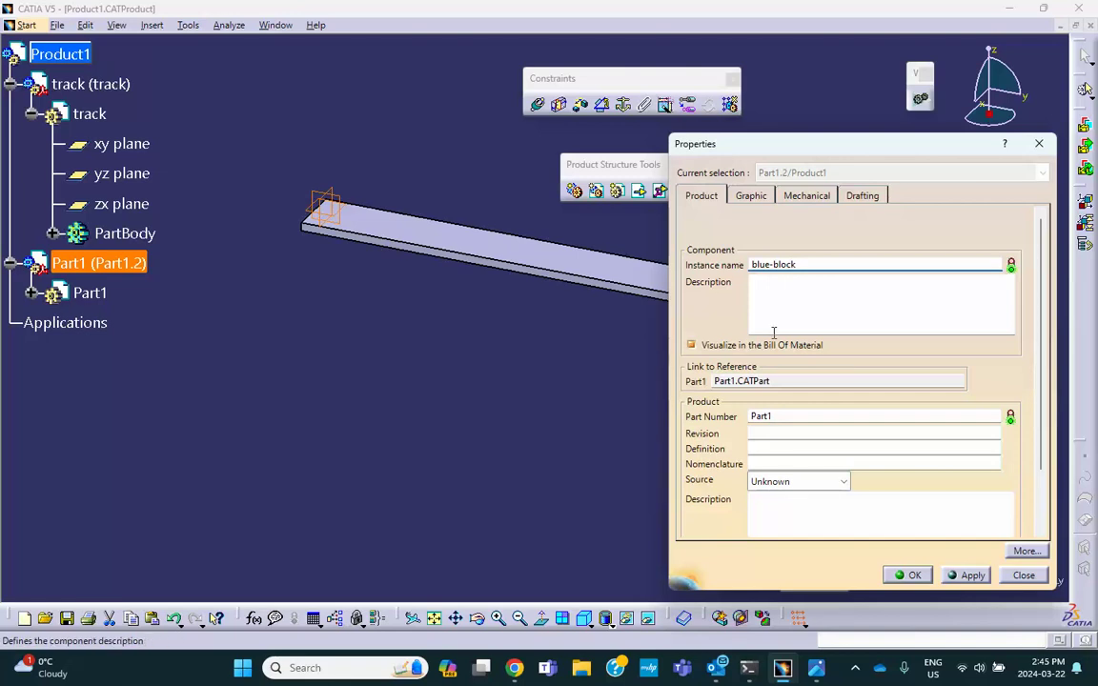
key("shift+Home")
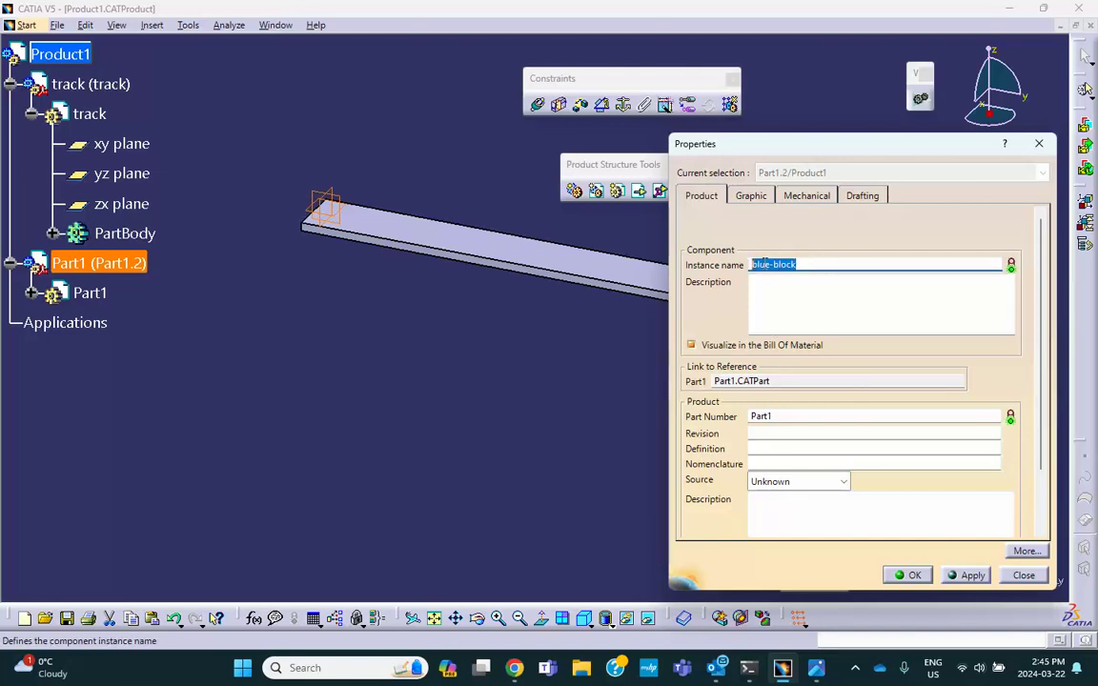
right_click(700, 265)
left_click(648, 315)
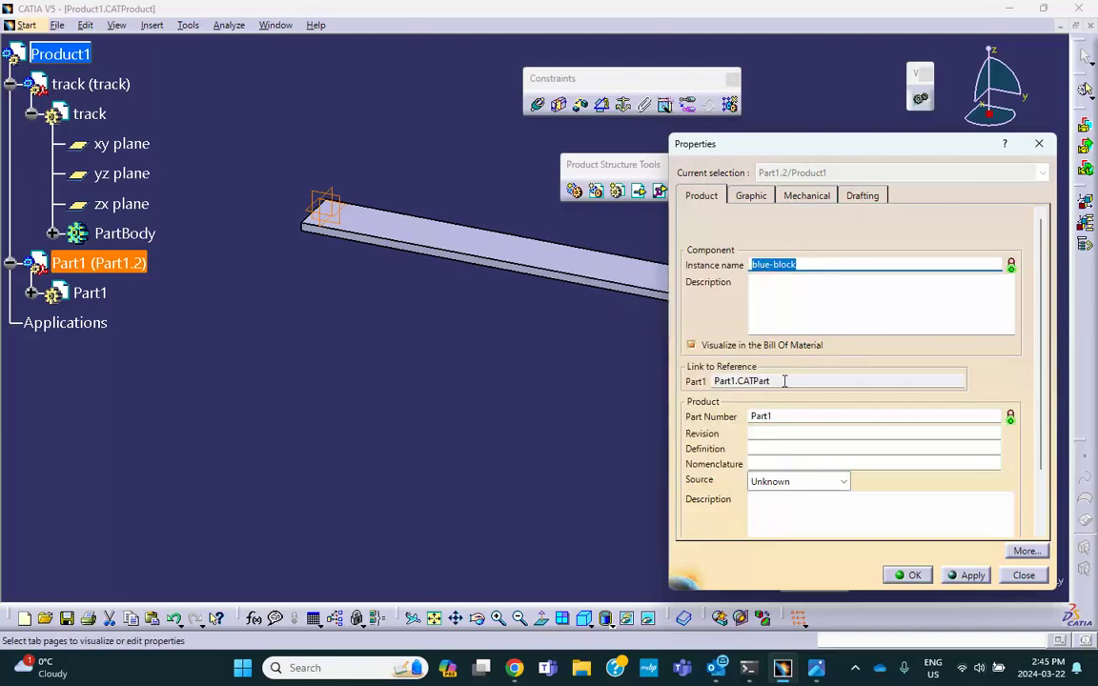
Paste blue-block as the part number and confirm the renaming.
double_click(768, 419)
right_click(768, 423)
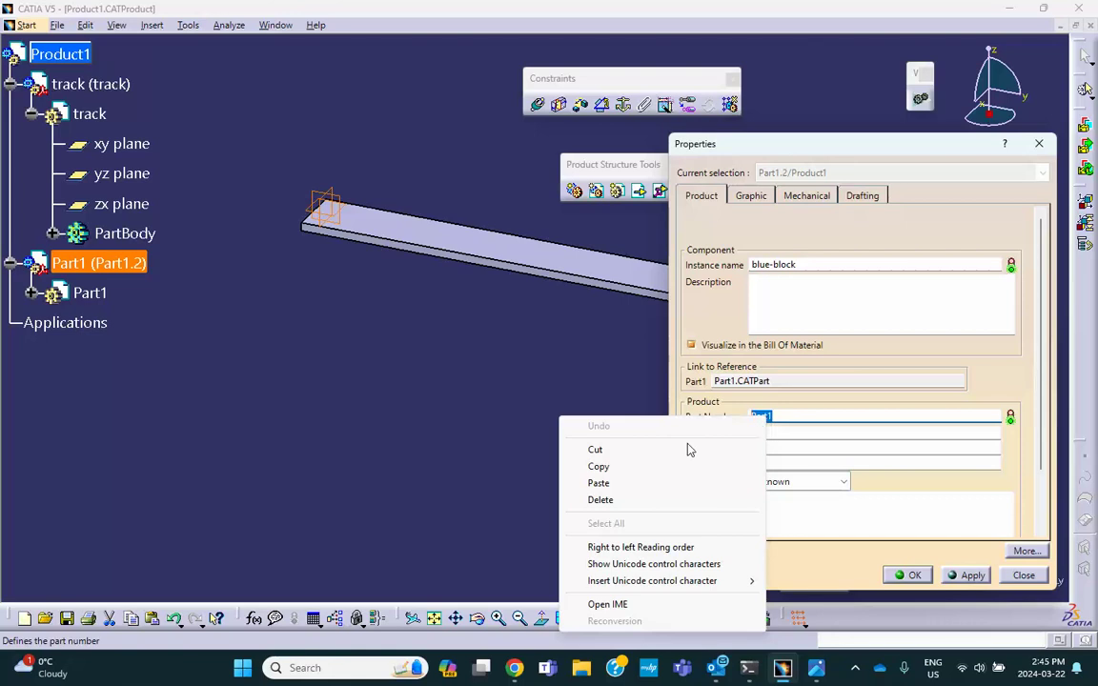
left_click(599, 483)
left_click(913, 573)
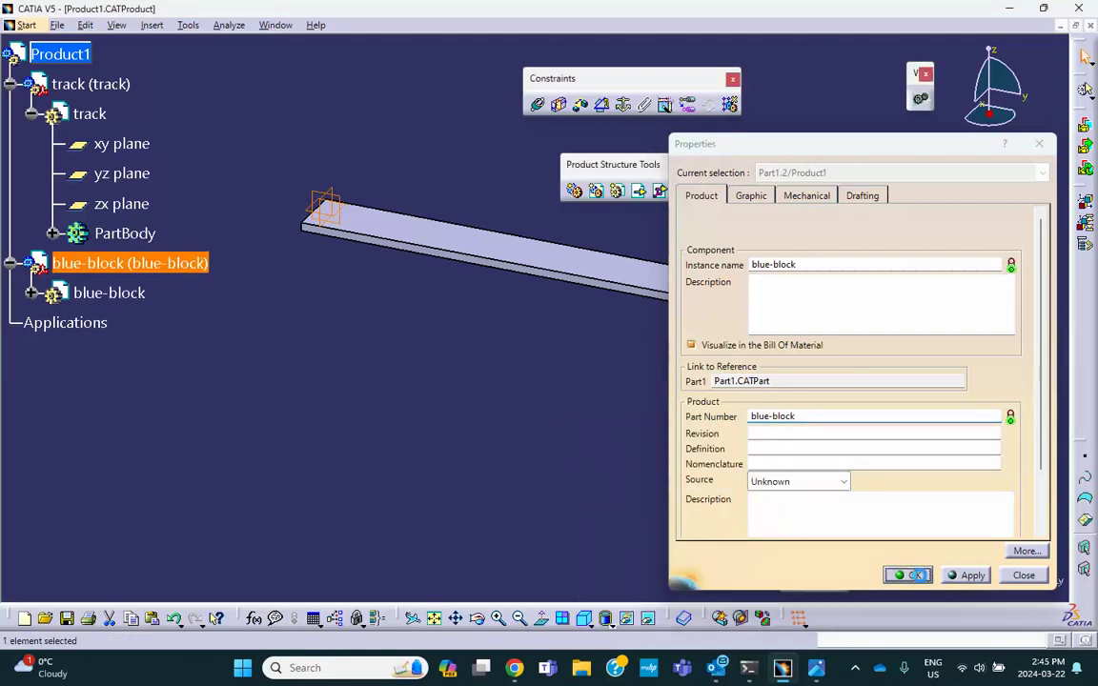
left_click(527, 456)
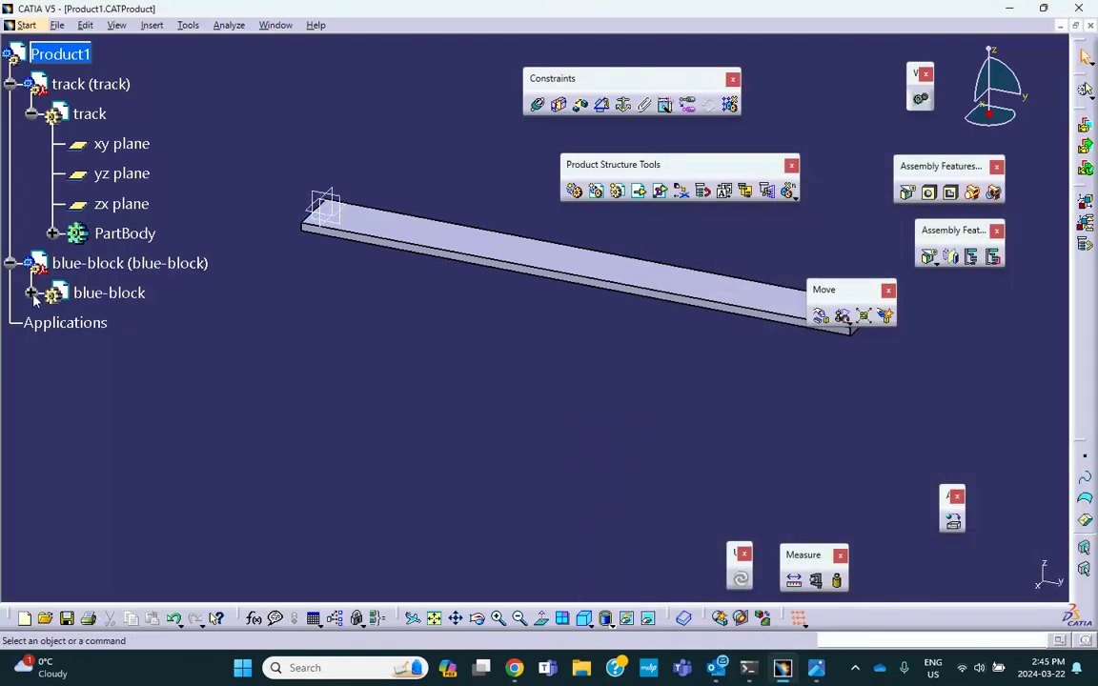
Start a zx-plane sketch in blue-block and draw a rectangle above the track's end.
double_click(105, 295)
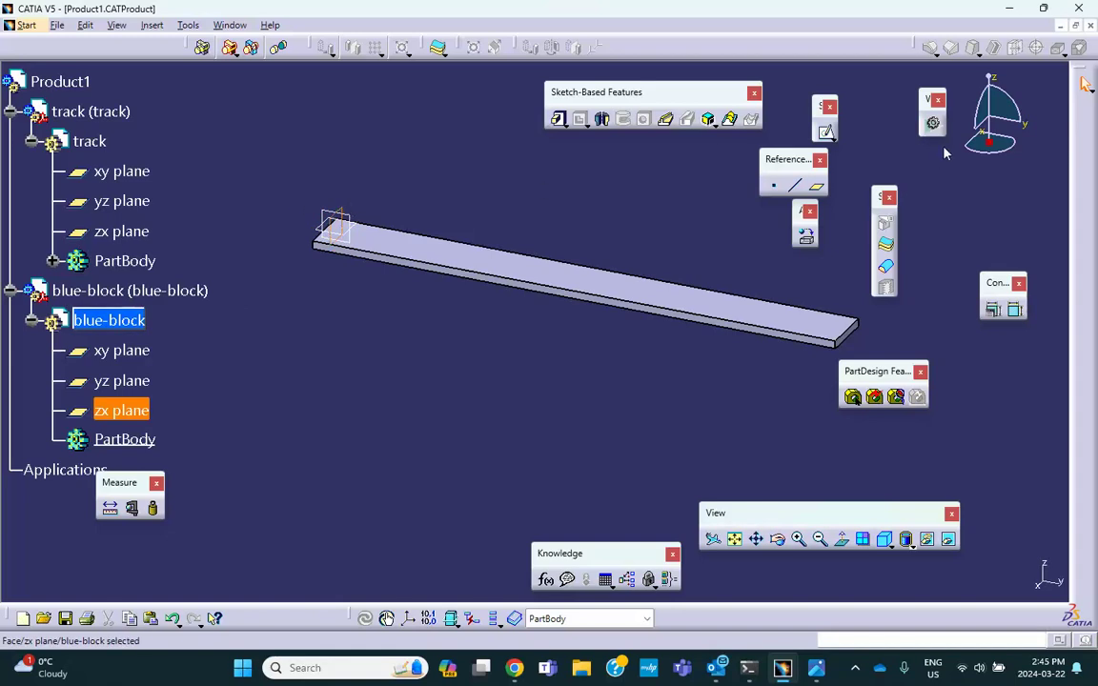
left_click(827, 133)
mouse_move(532, 310)
middle_mouse_down("ctrl")
mouse_move(544, 201)
mouse_move(485, 287)
mouse_move(717, 225)
middle_mouse_up("ctrl")
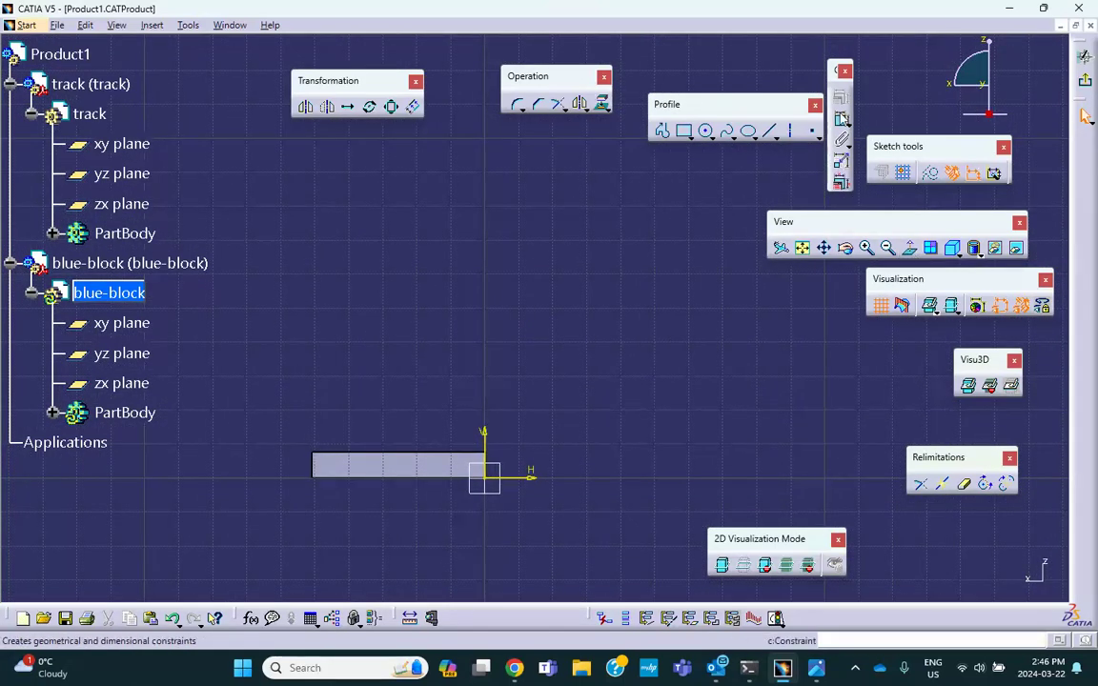
left_click(684, 132)
left_click(315, 434)
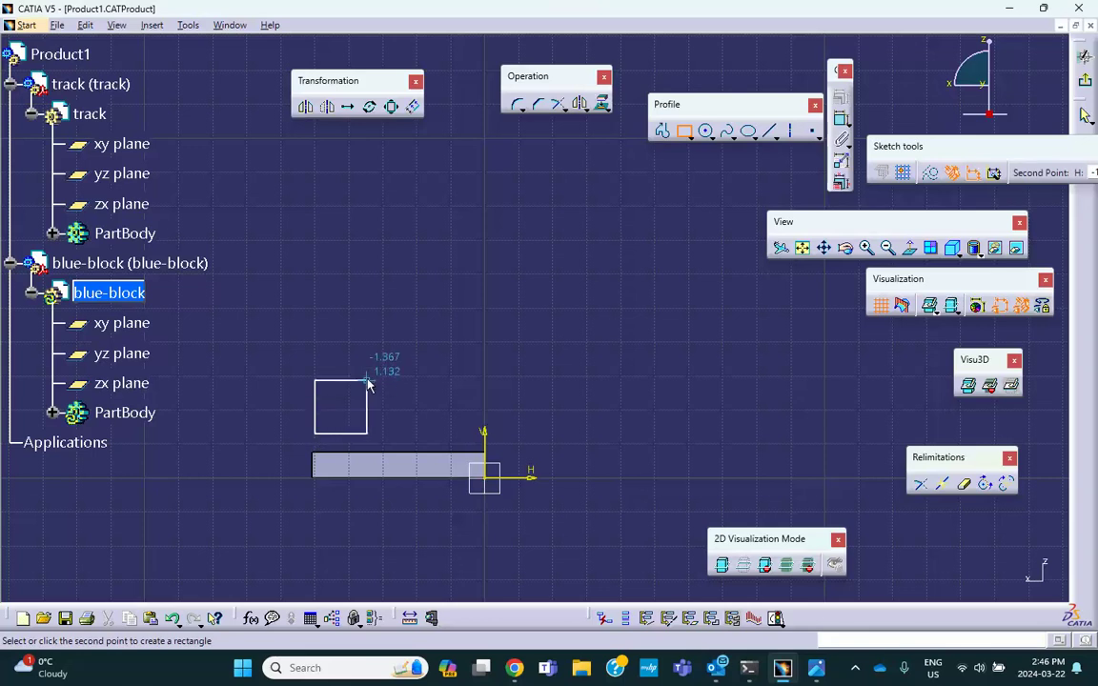
left_click(367, 381)
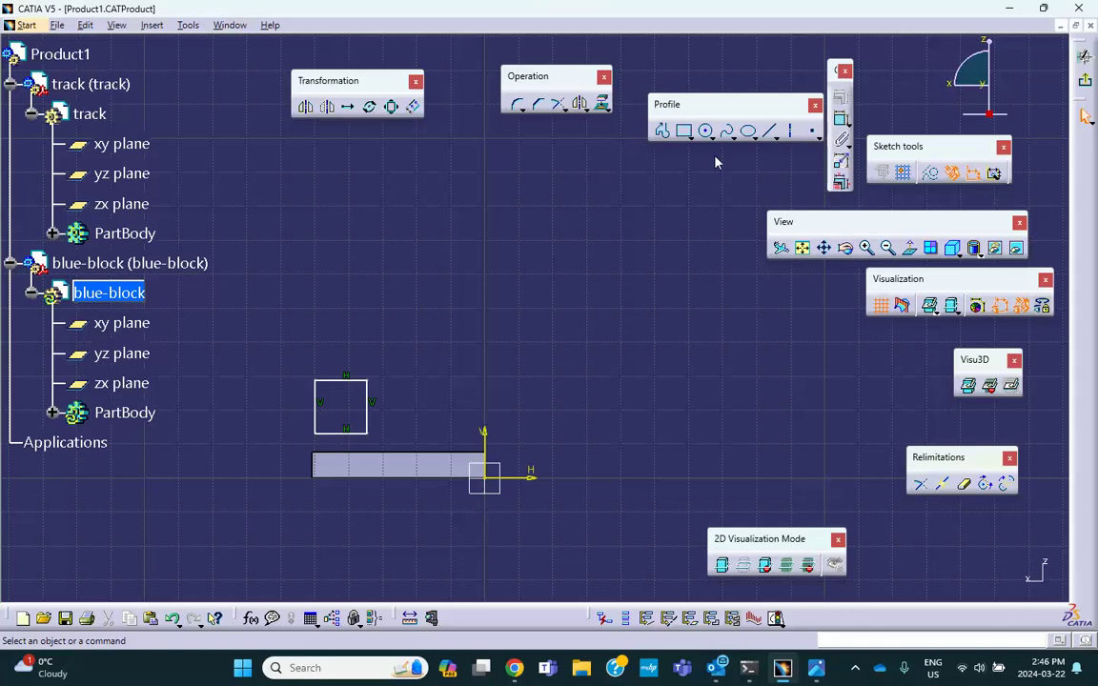
Dimension the rectangle's width and height to 0.6 in each.
left_click(840, 118)
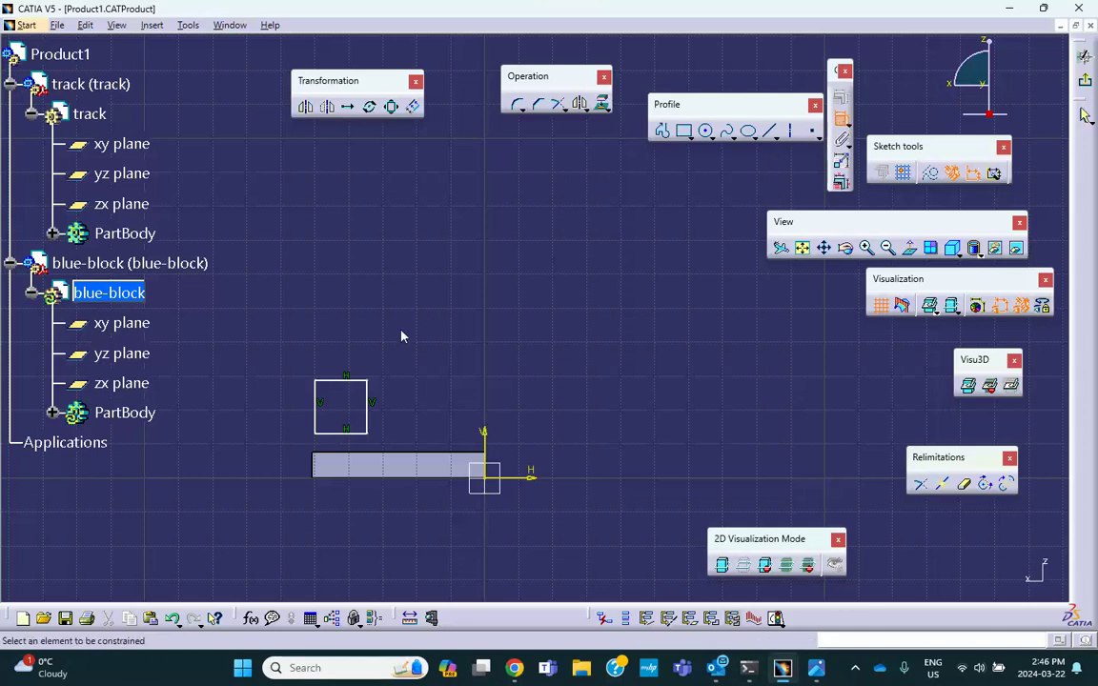
left_click(343, 380)
left_click(353, 311)
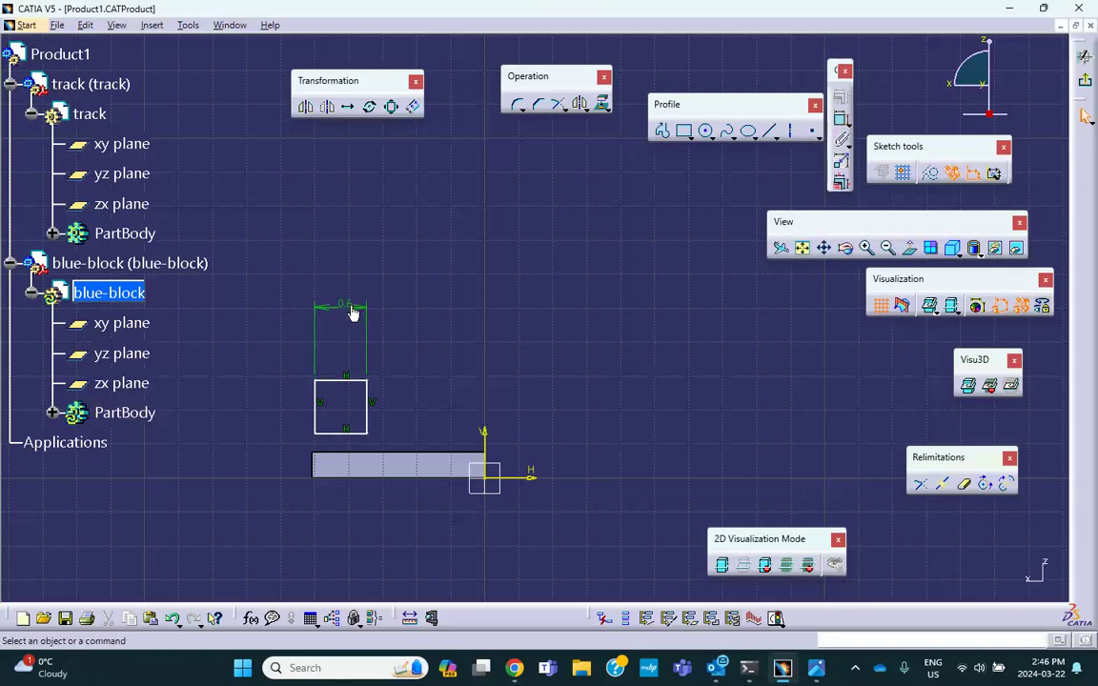
double_click(353, 312)
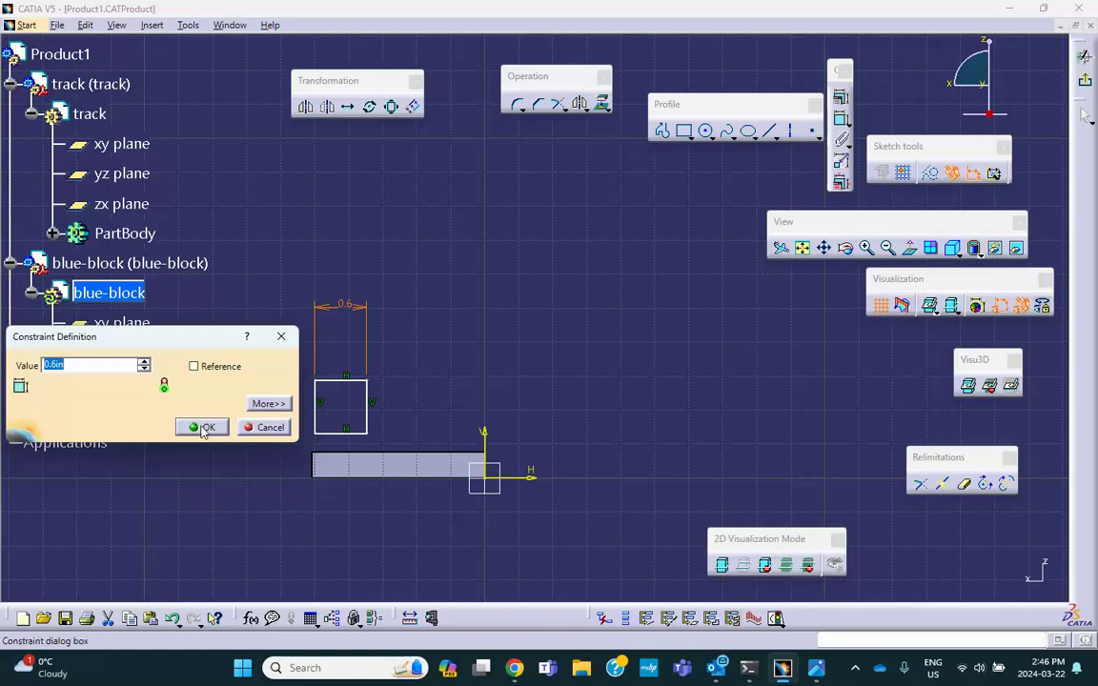
key("Return")
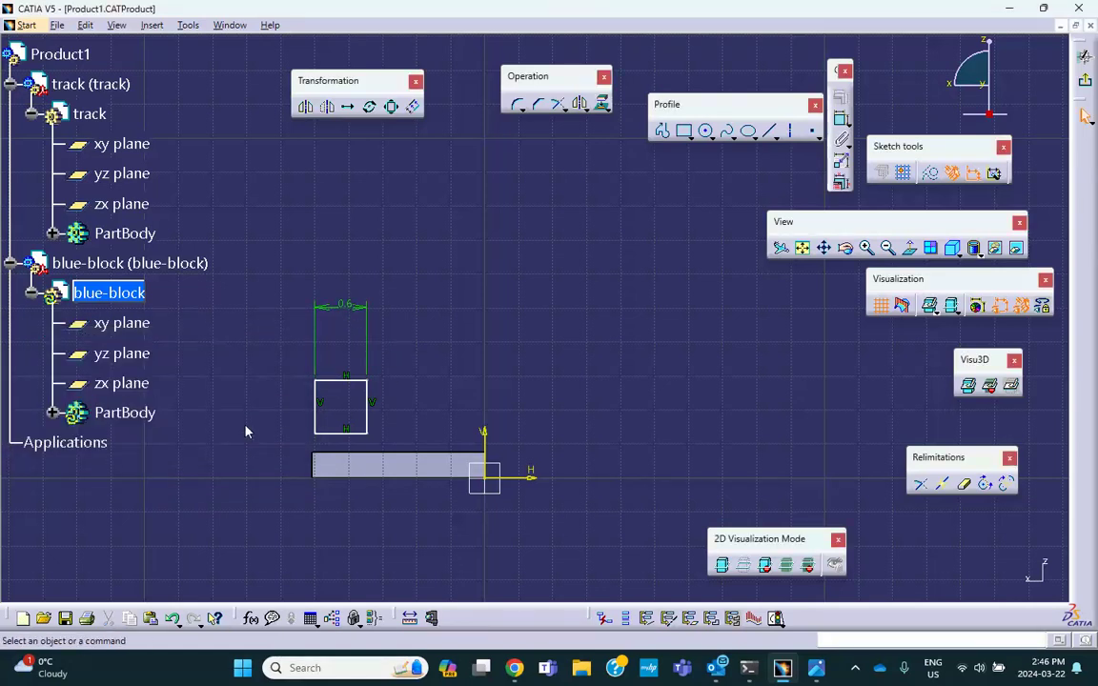
left_click(840, 118)
left_click(368, 405)
double_click(405, 402)
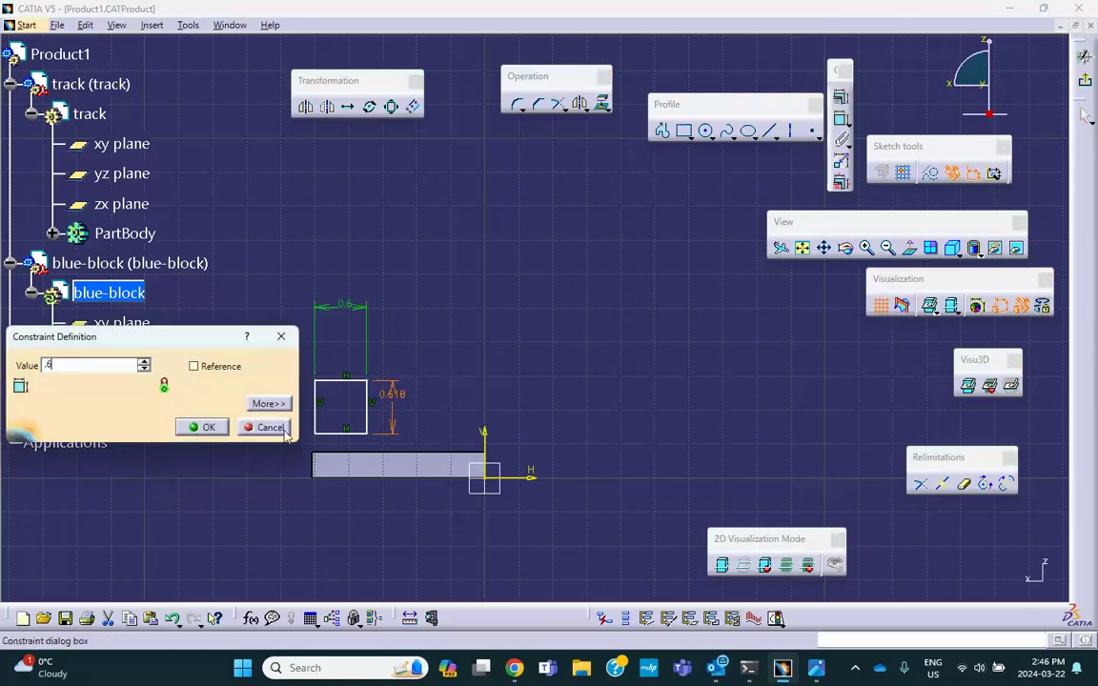
left_click(206, 427)
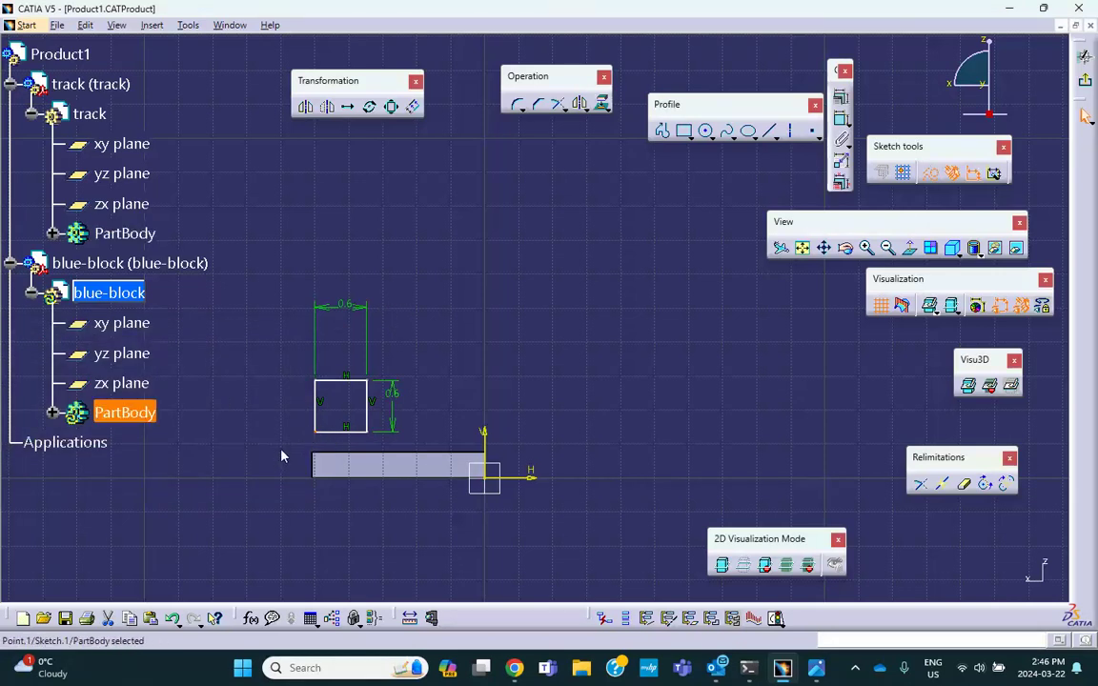
Make the square's corner coincident with the track's corner and exit the sketch.
left_click(315, 454, "ctrl")
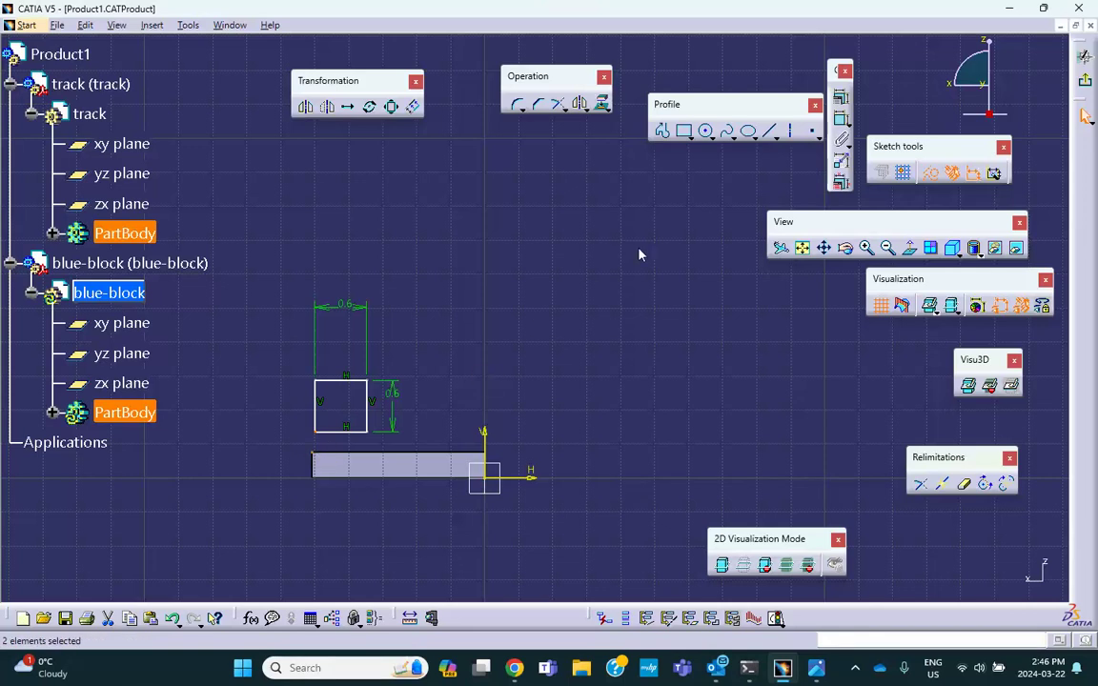
left_click(841, 96)
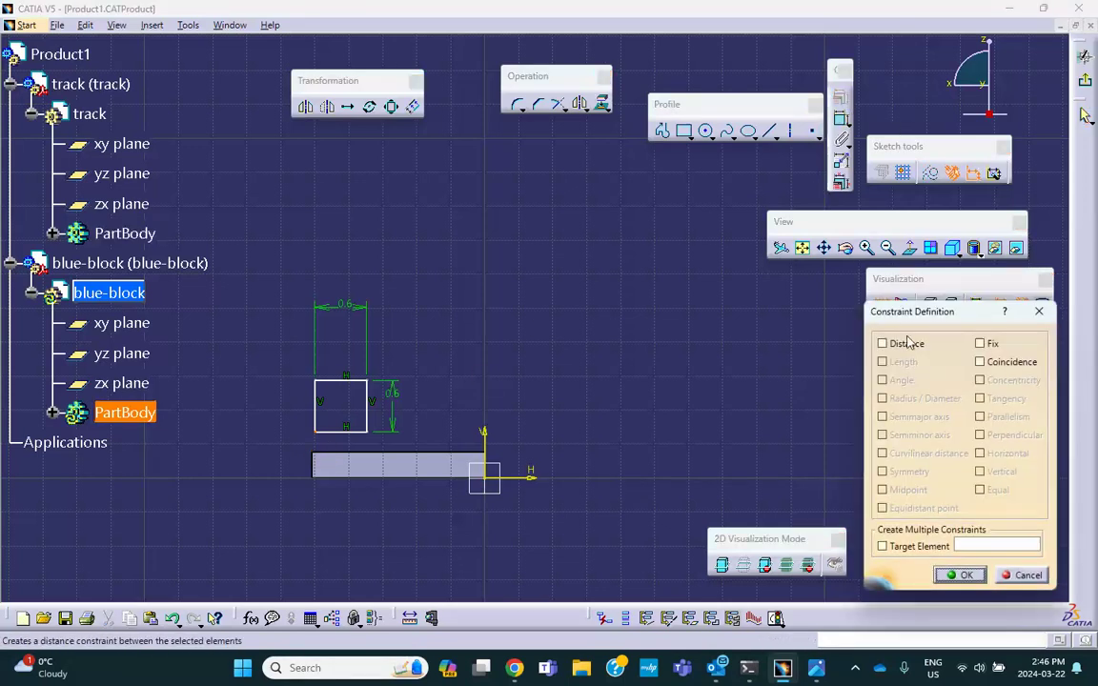
left_click(980, 362)
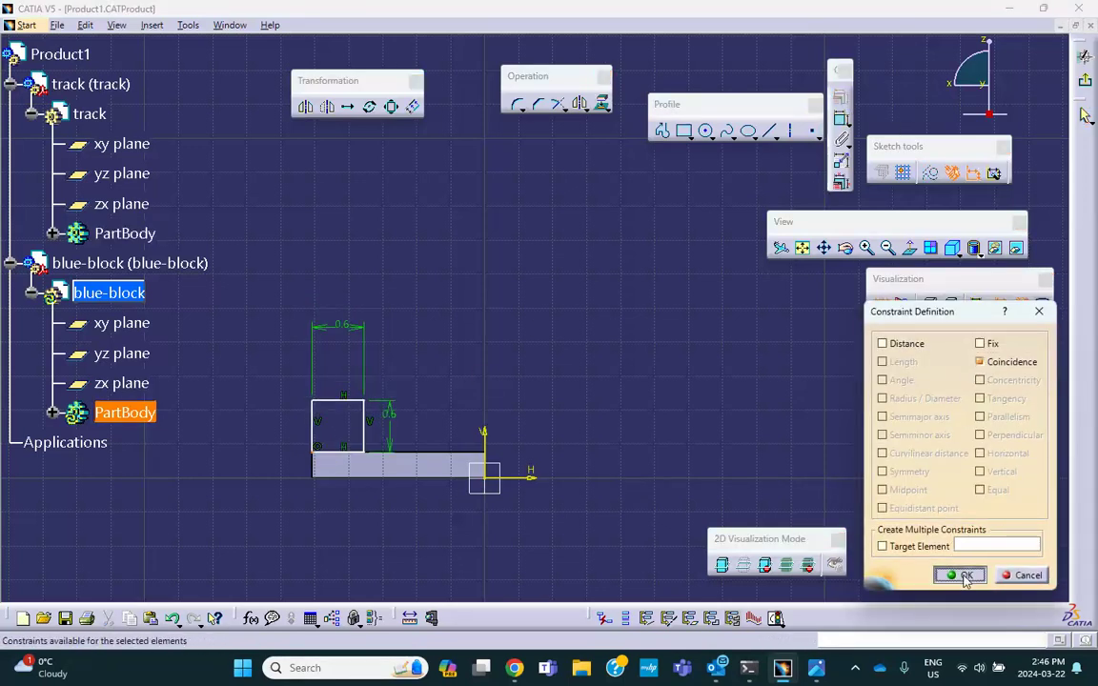
left_click(959, 574)
left_click(863, 166)
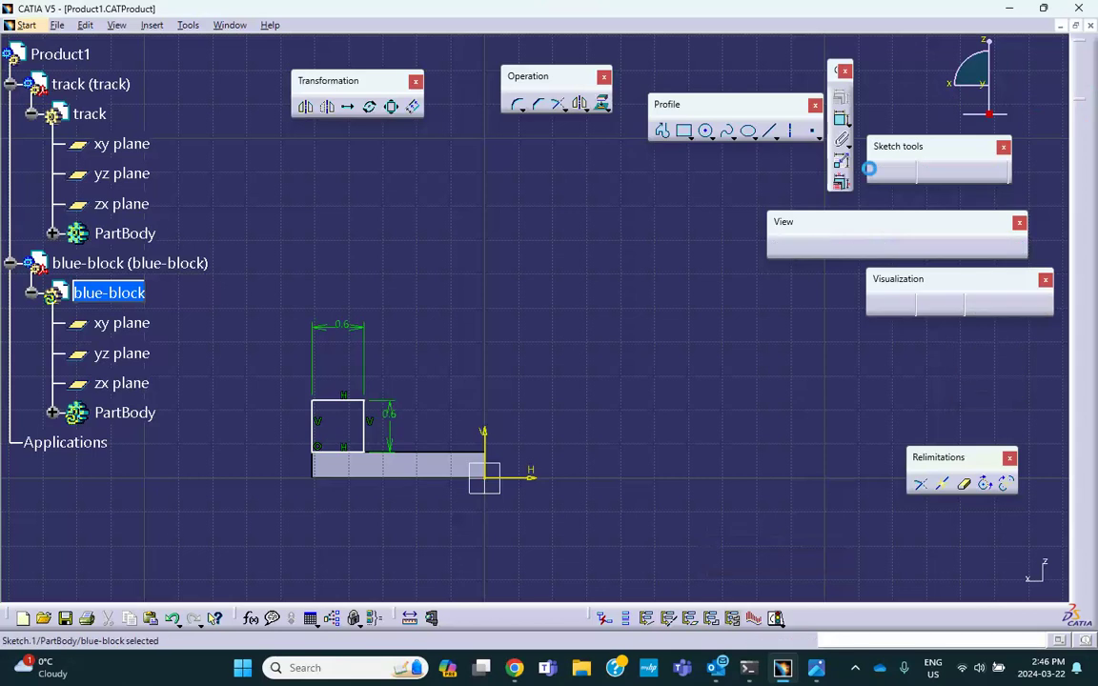
Pad the 0.6 square sketch into a solid block sitting on the track.
left_click(559, 118)
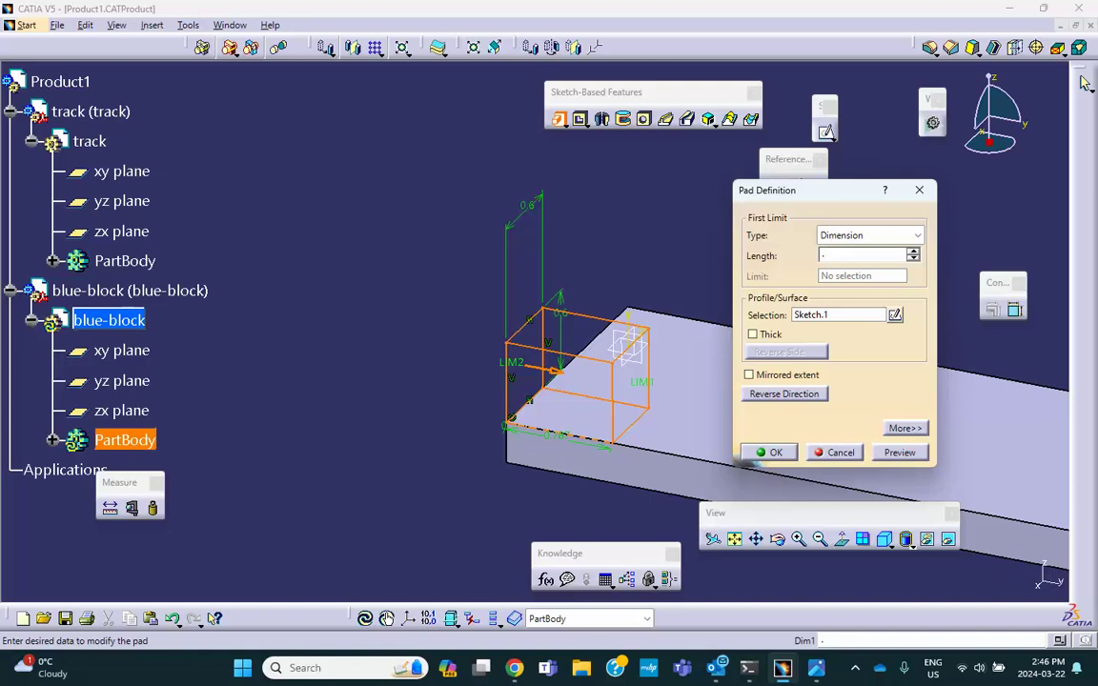
left_click(776, 453)
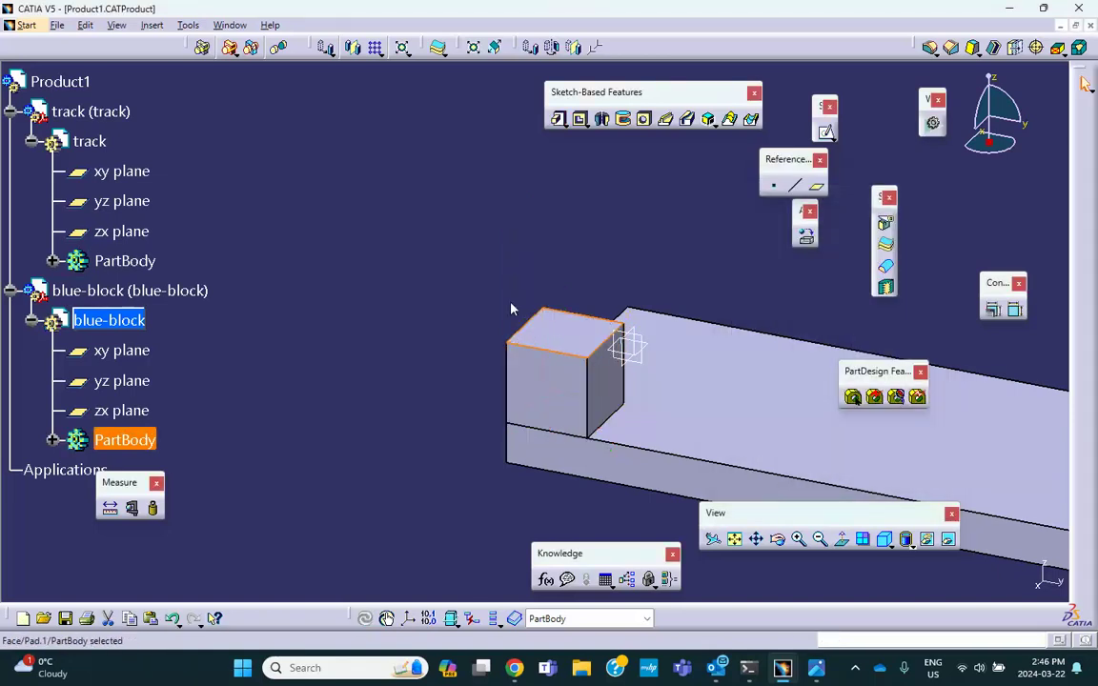
middle_click_drag(512, 309, 385, 216)
Colour blue-block blue in its Graphic properties and return to the Product1 assembly.
right_click(181, 290)
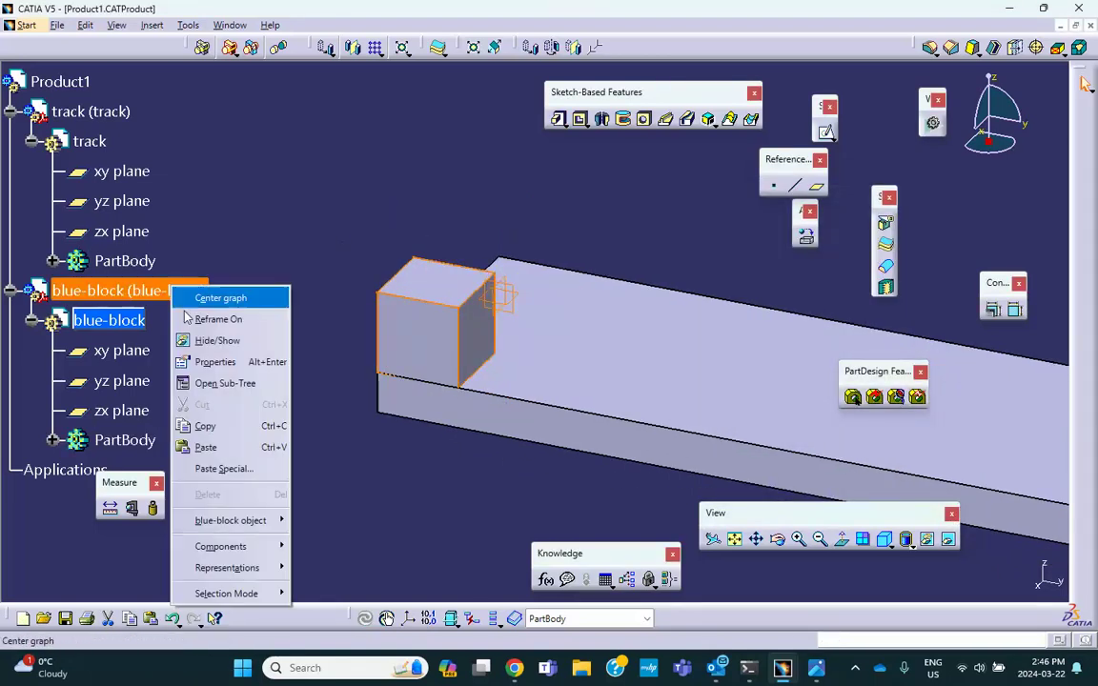
left_click(208, 361)
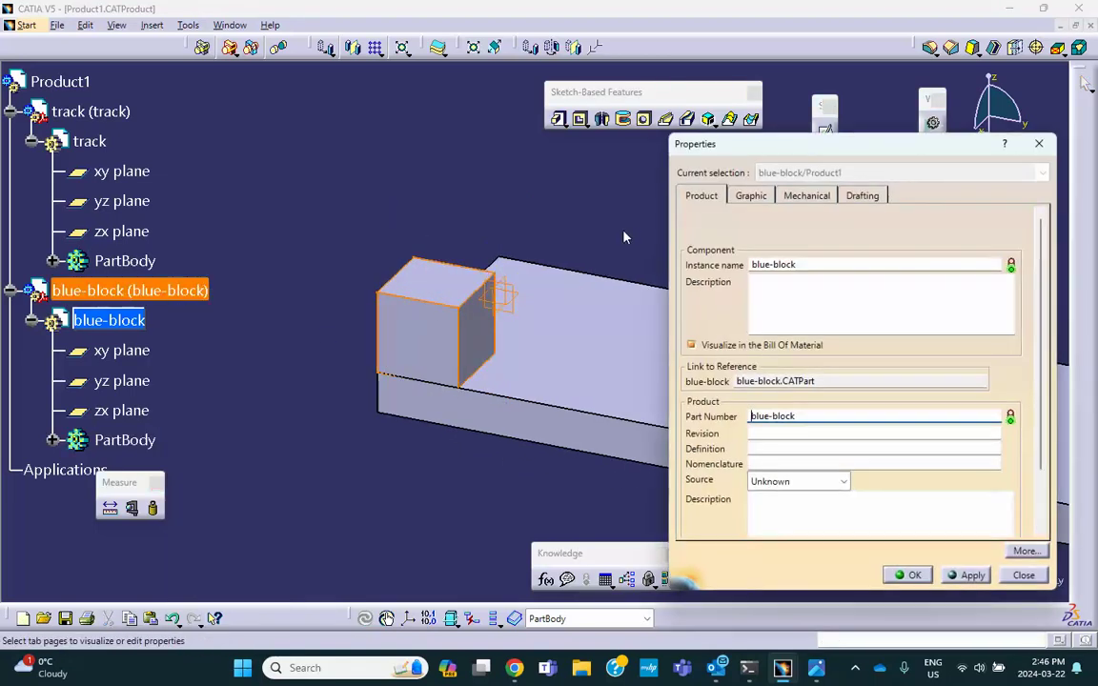
left_click(751, 198)
left_click(777, 249)
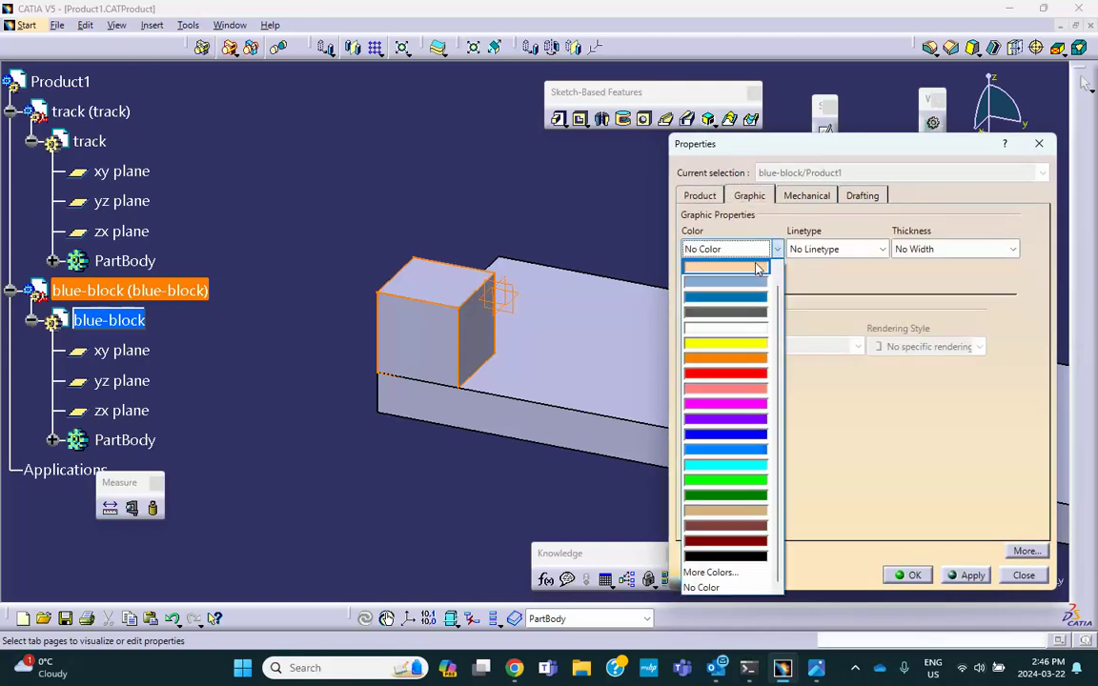
left_click(724, 296)
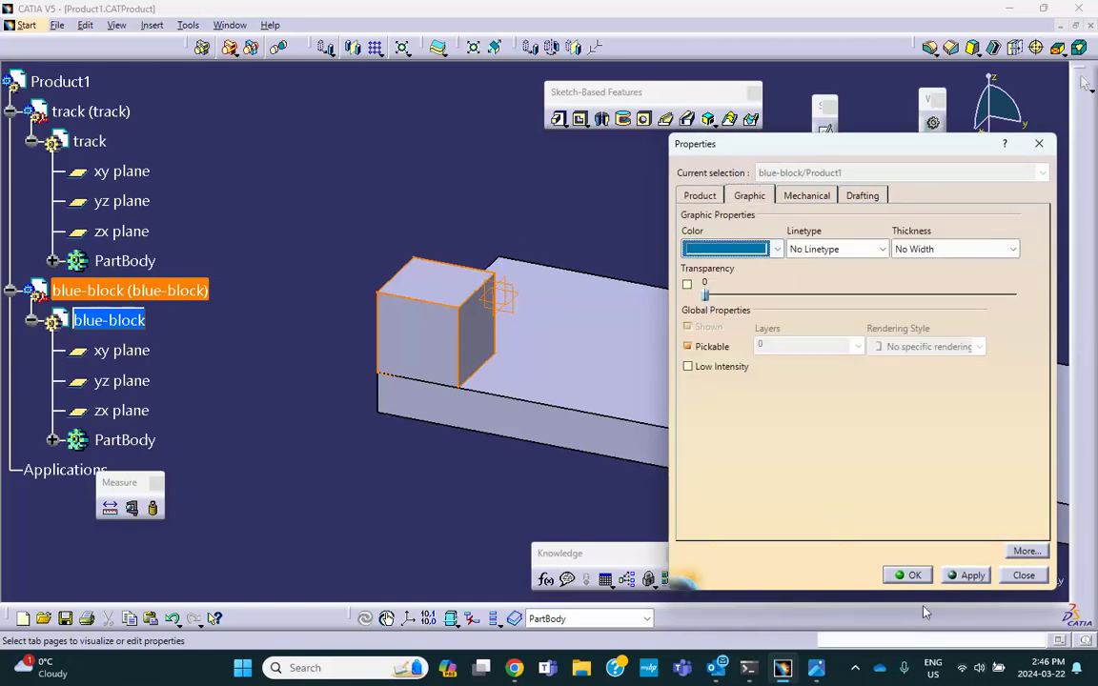
left_click(917, 576)
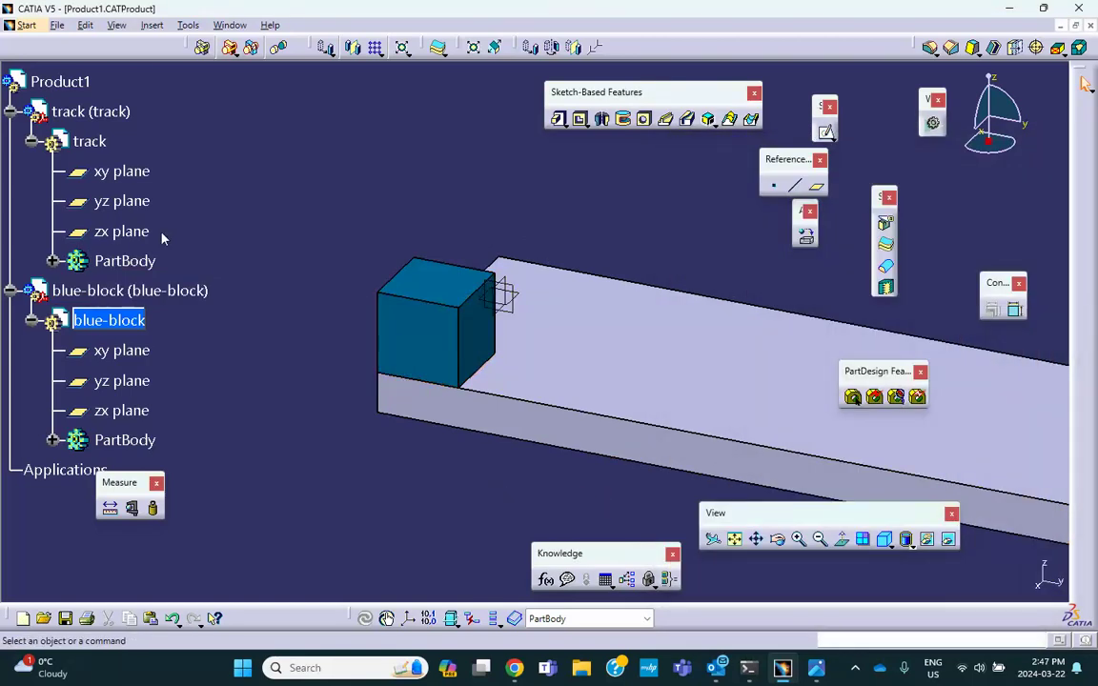
double_click(60, 135)
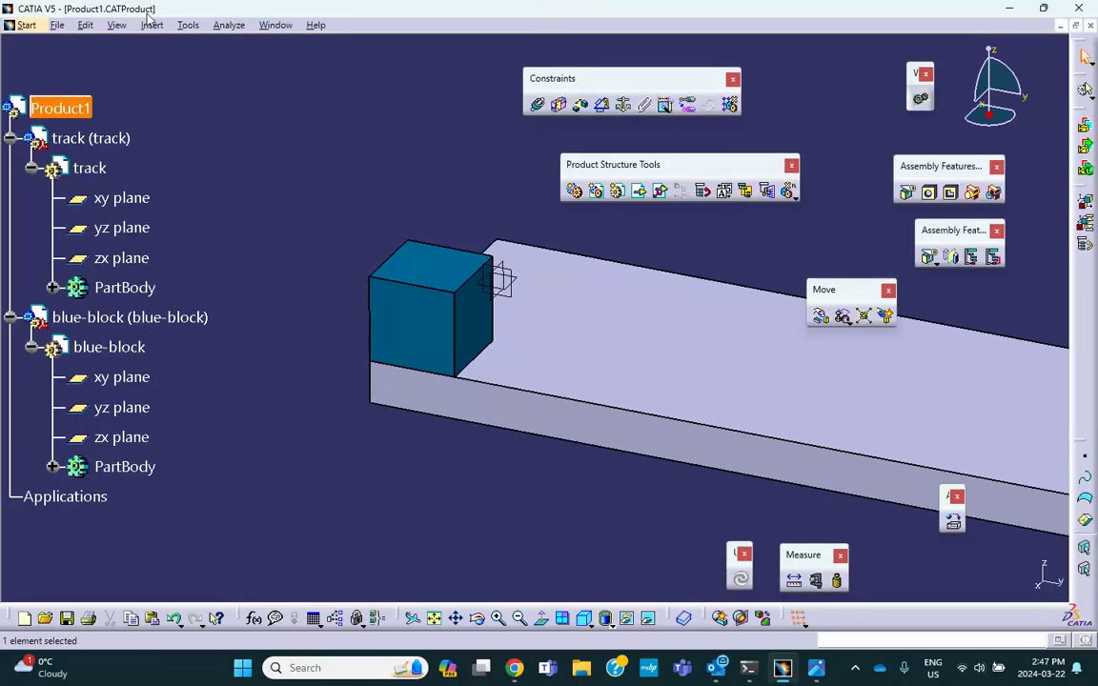
Insert a third new part at the Product1 origin and expand it in the tree.
left_click(151, 25)
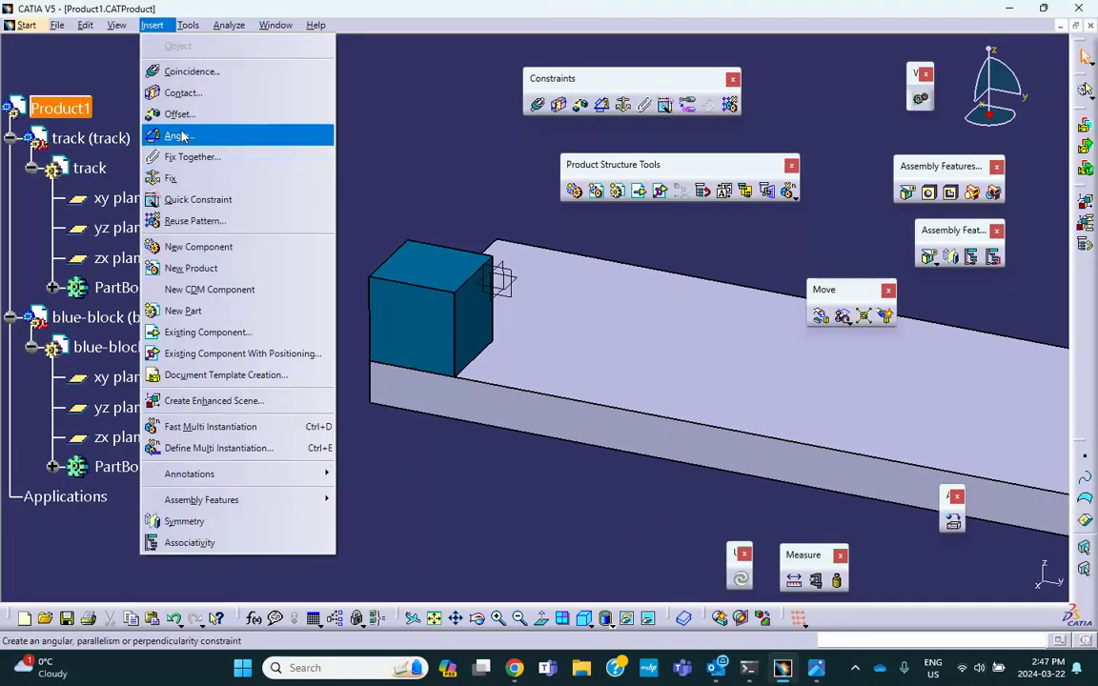
left_click(211, 311)
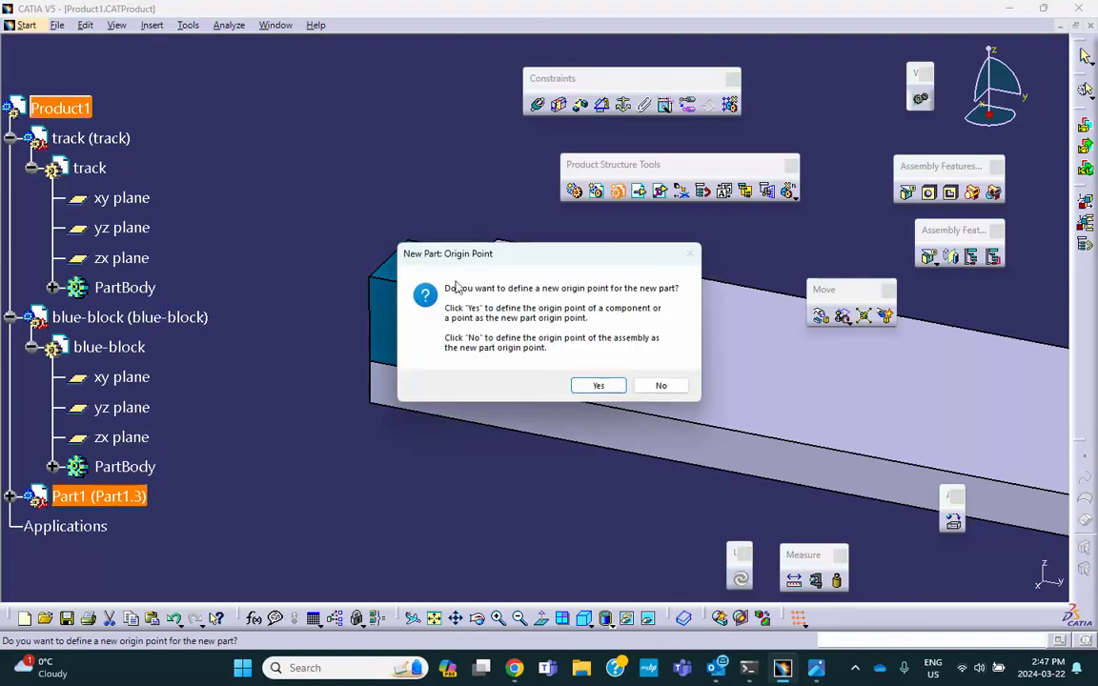
left_click(660, 385)
scroll(220, 237, "down", 3)
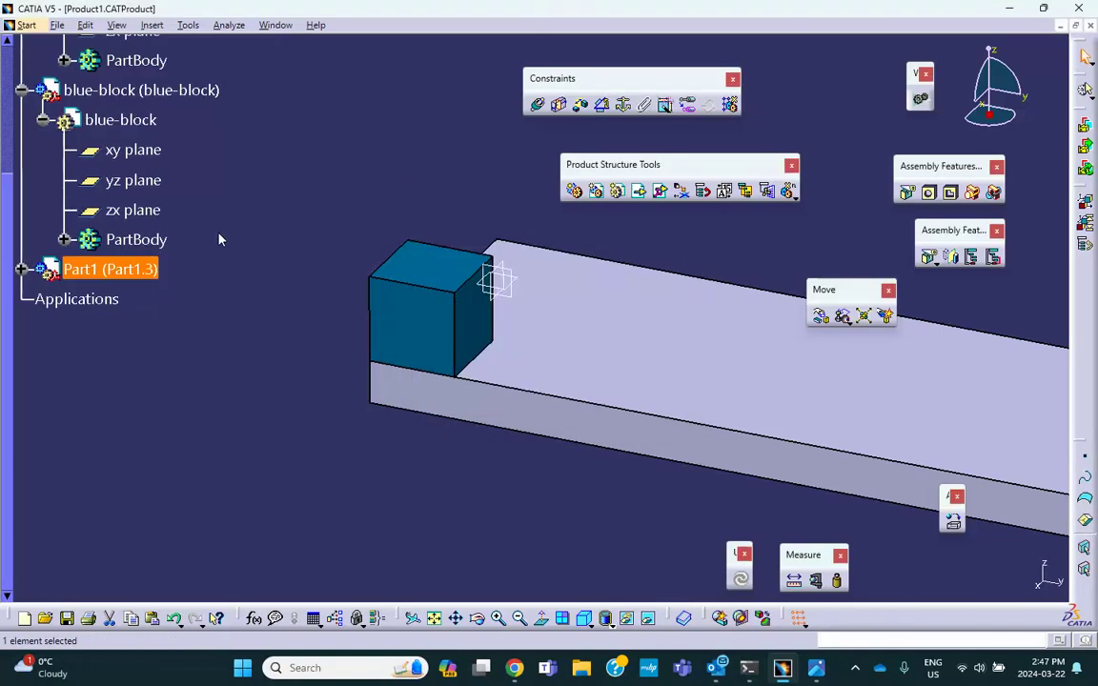
left_click(21, 268)
Set the new part's colour to bright green in its Graphic properties.
right_click(100, 269)
left_click(129, 308)
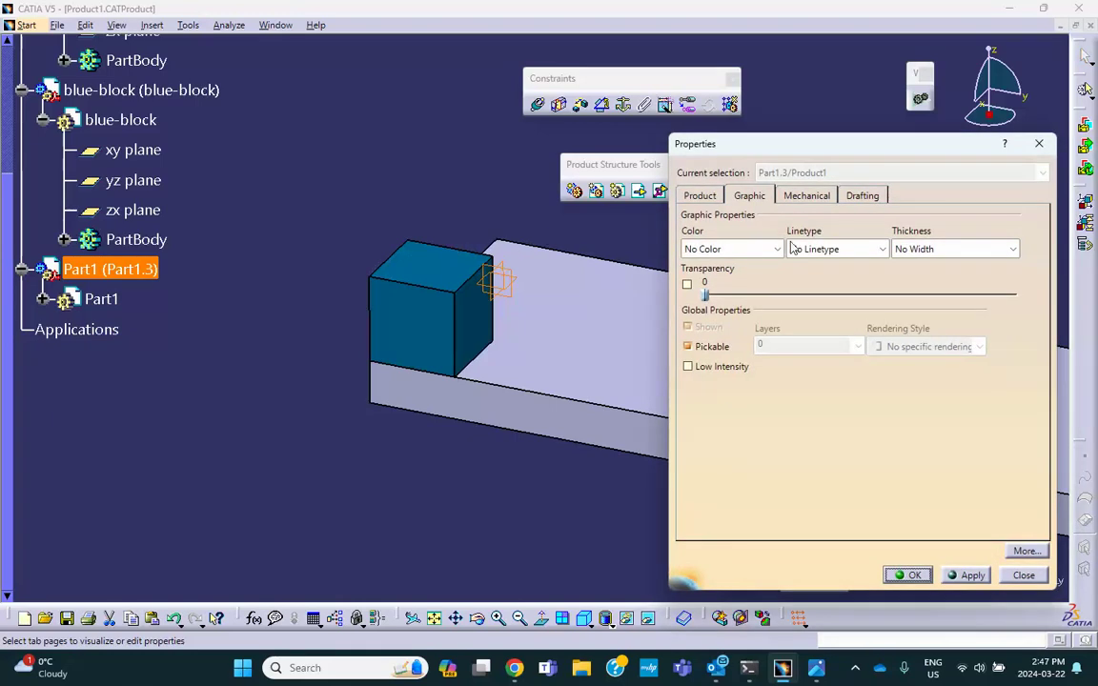
left_click(720, 249)
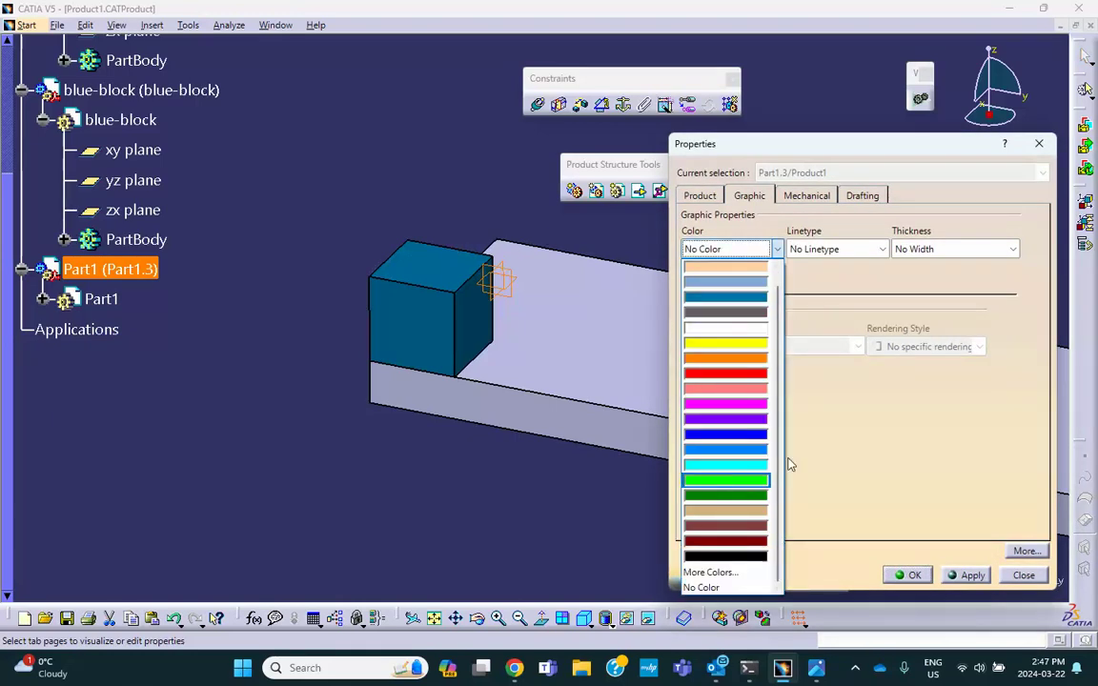
left_click(865, 468)
left_click(761, 255)
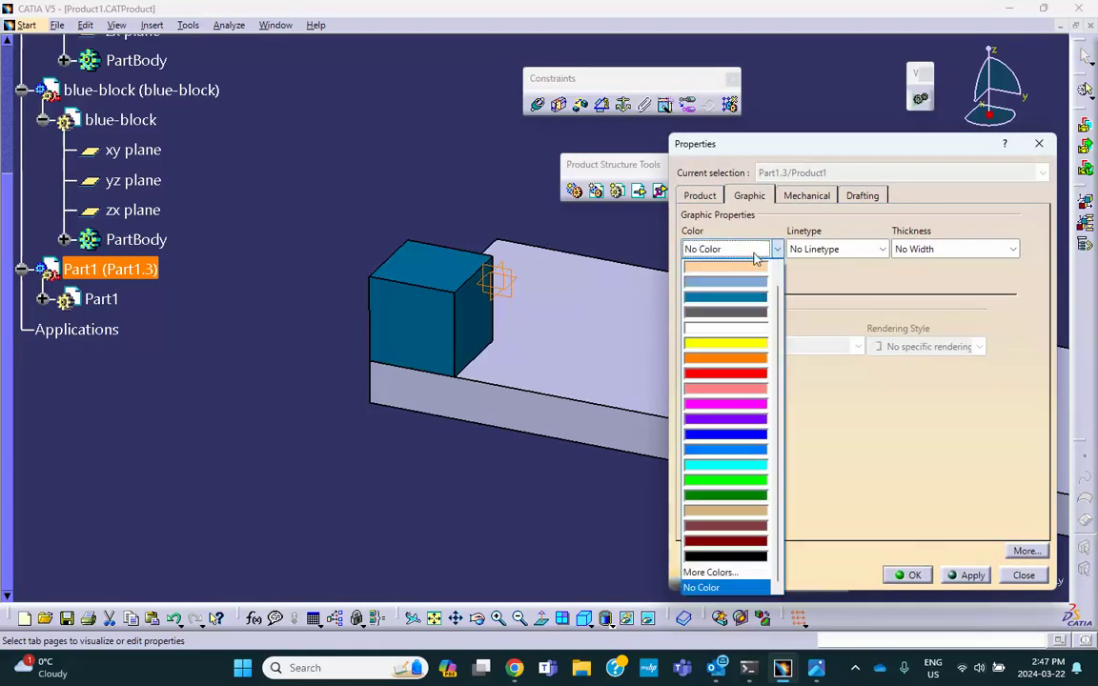
left_click(713, 486)
left_click(907, 574)
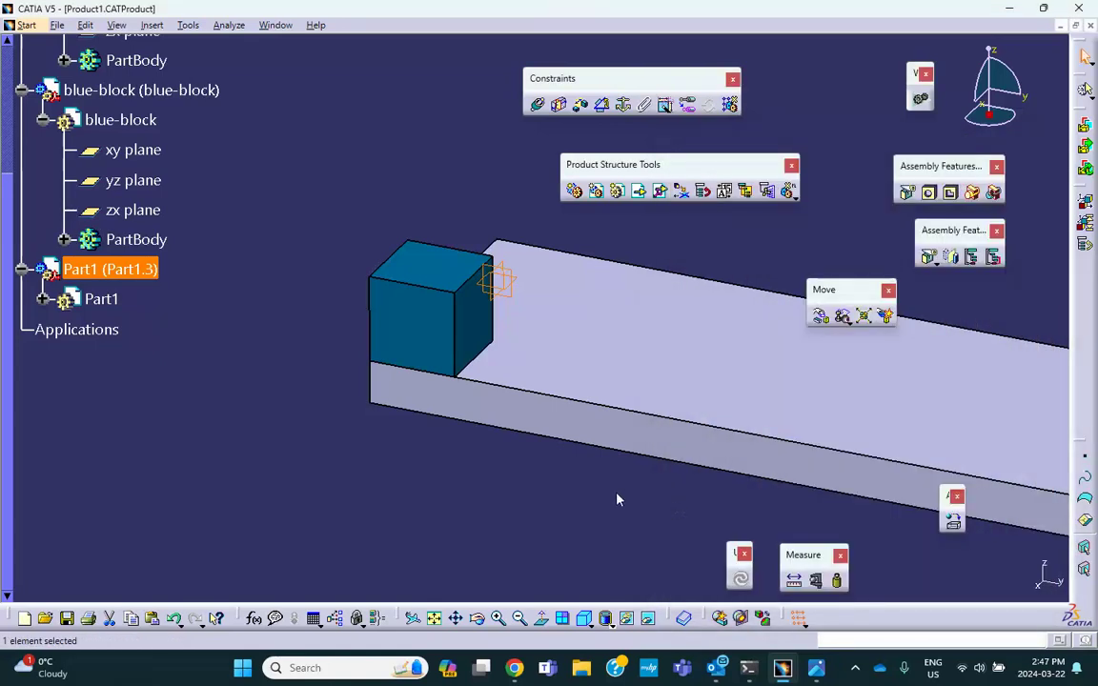
Reopen the new part's properties to its naming fields.
right_click(138, 267)
left_click(176, 337)
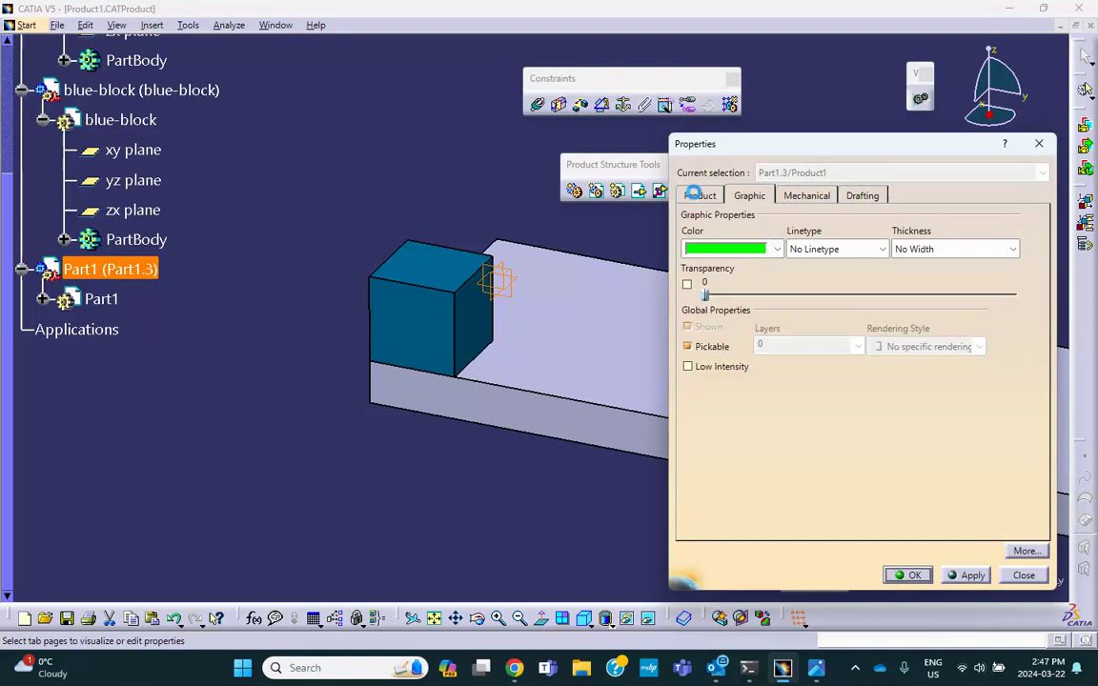
left_click(699, 196)
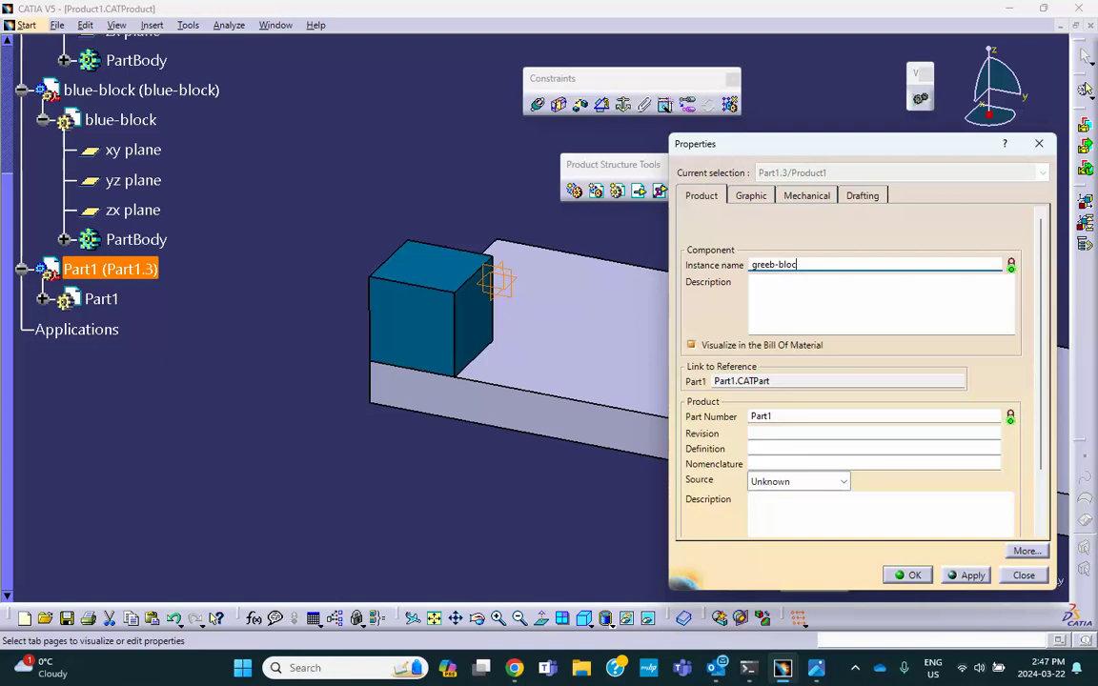
Copy the instance name 'green-block' into the Part Number, confirm, and open green-block for editing.
double_click(810, 264)
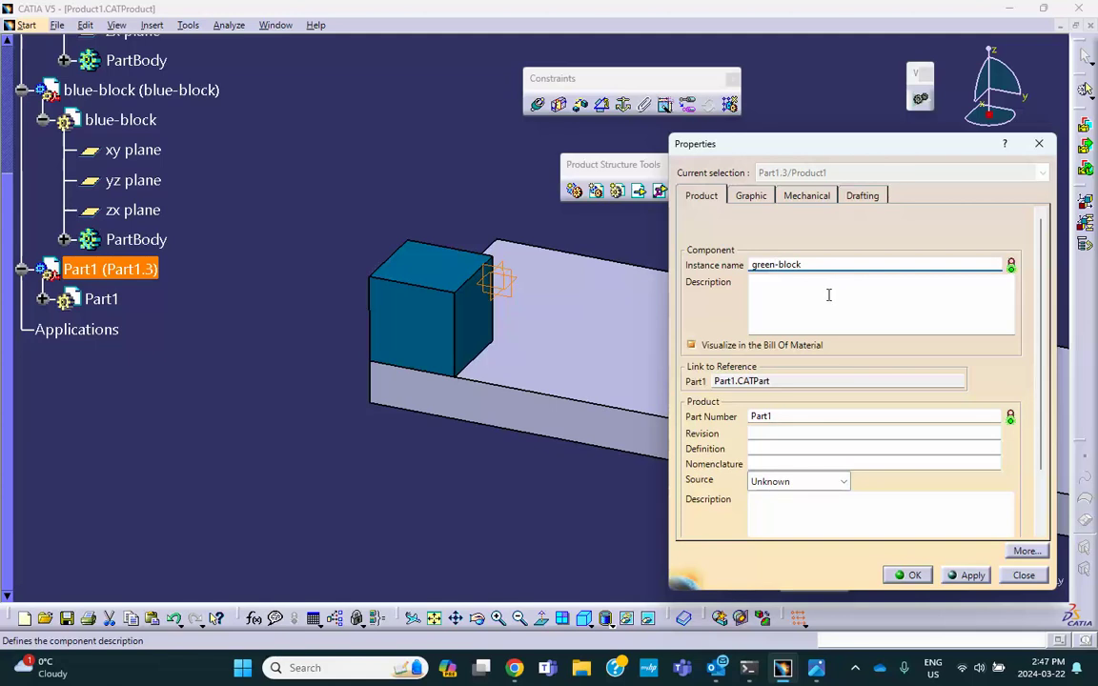
right_click(776, 271)
left_click(648, 322)
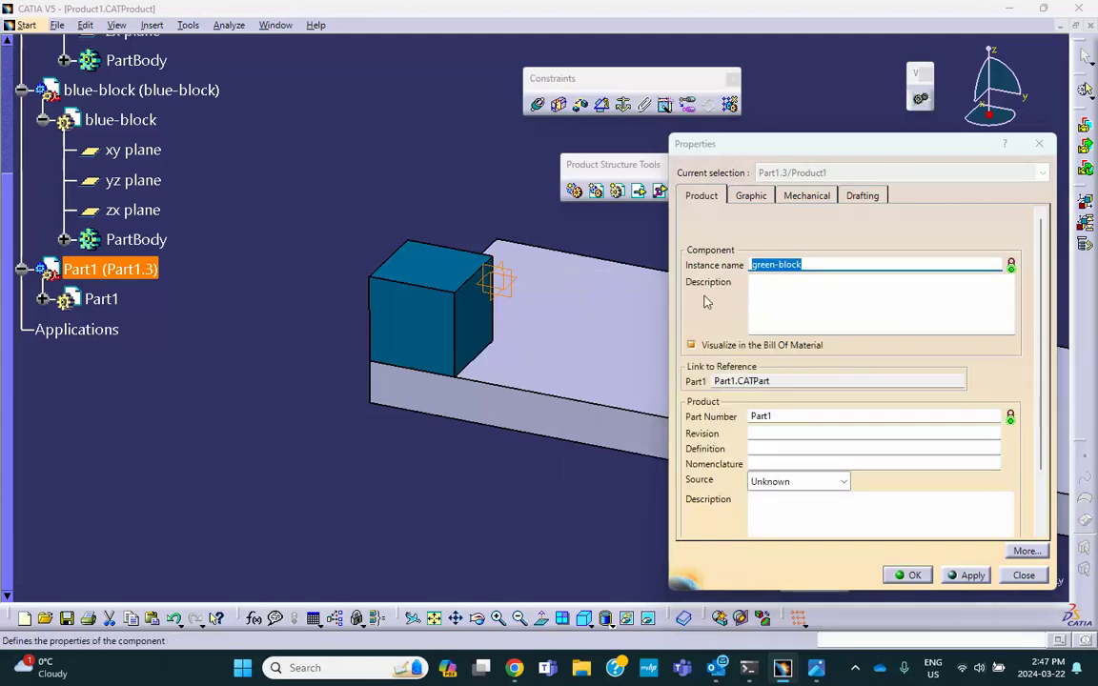
left_click(784, 417)
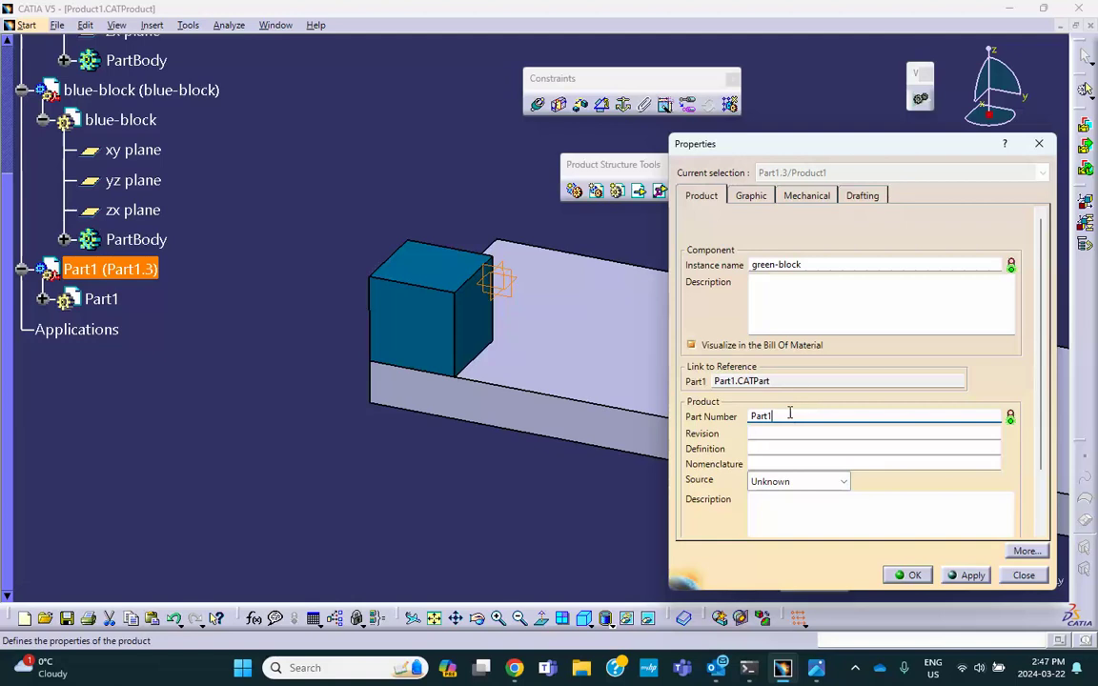
right_click(783, 418)
left_click(616, 483)
left_click(908, 575)
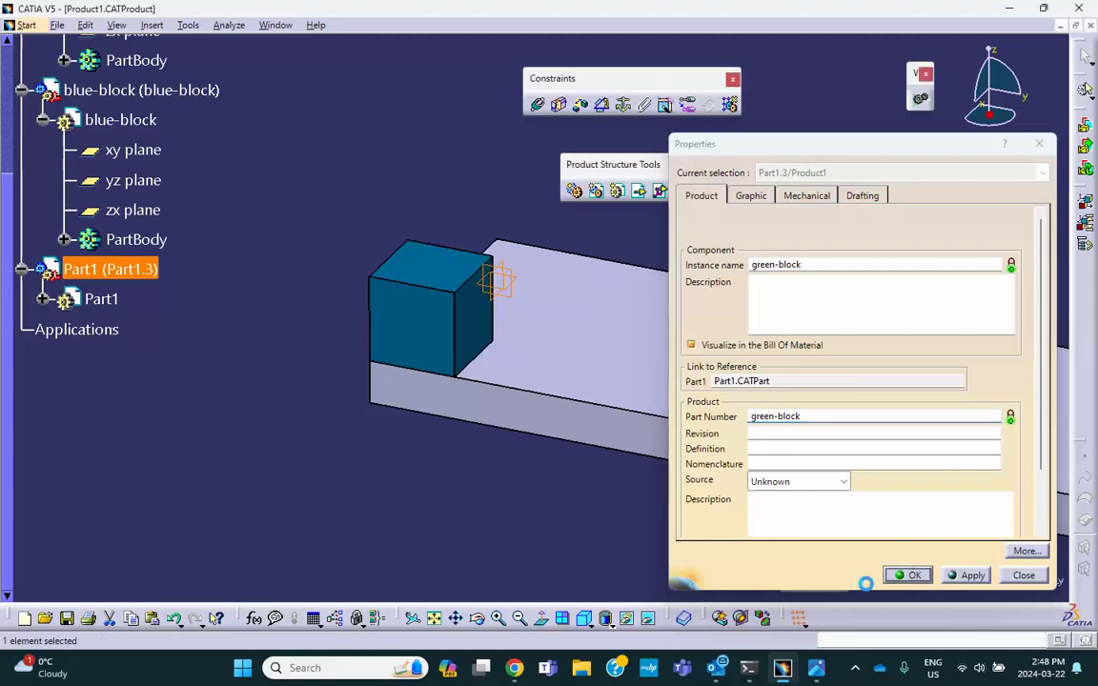
double_click(124, 299)
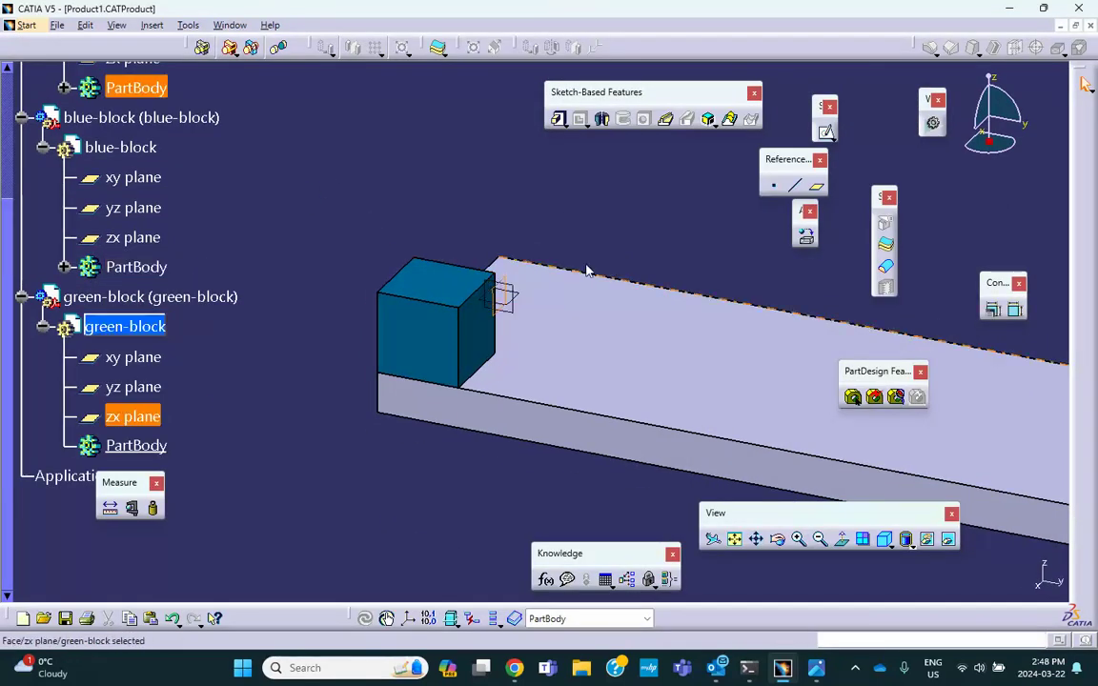
Start a sketch on the zx plane and draw a rectangle next to the blue block.
left_click(826, 131)
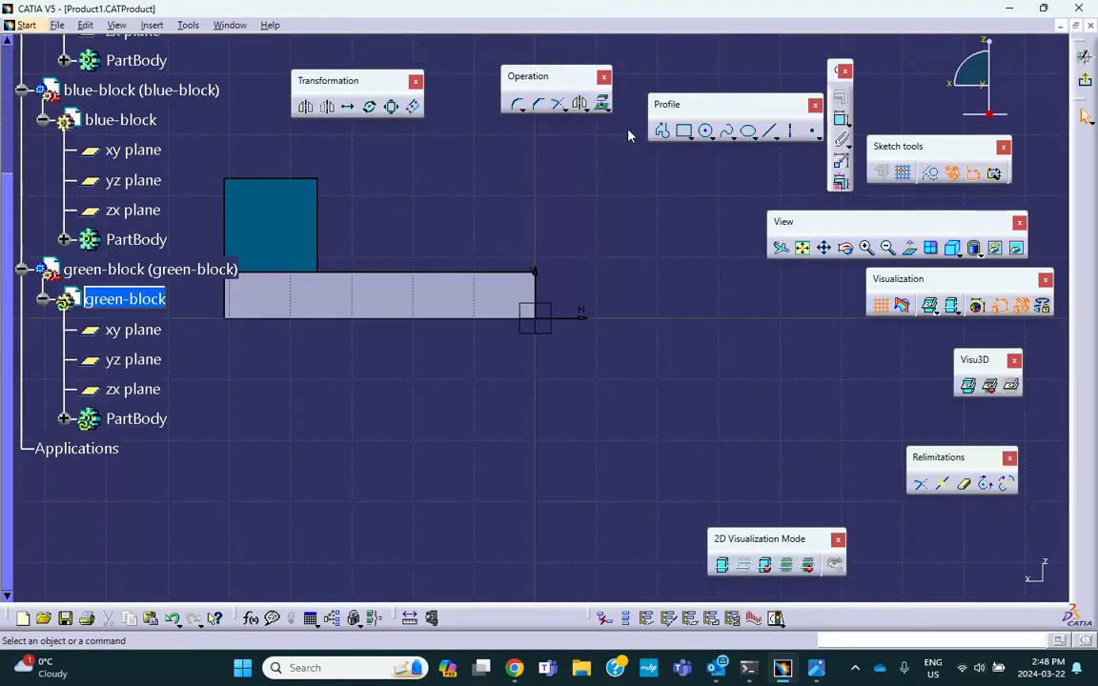
left_click(684, 131)
left_click(478, 181)
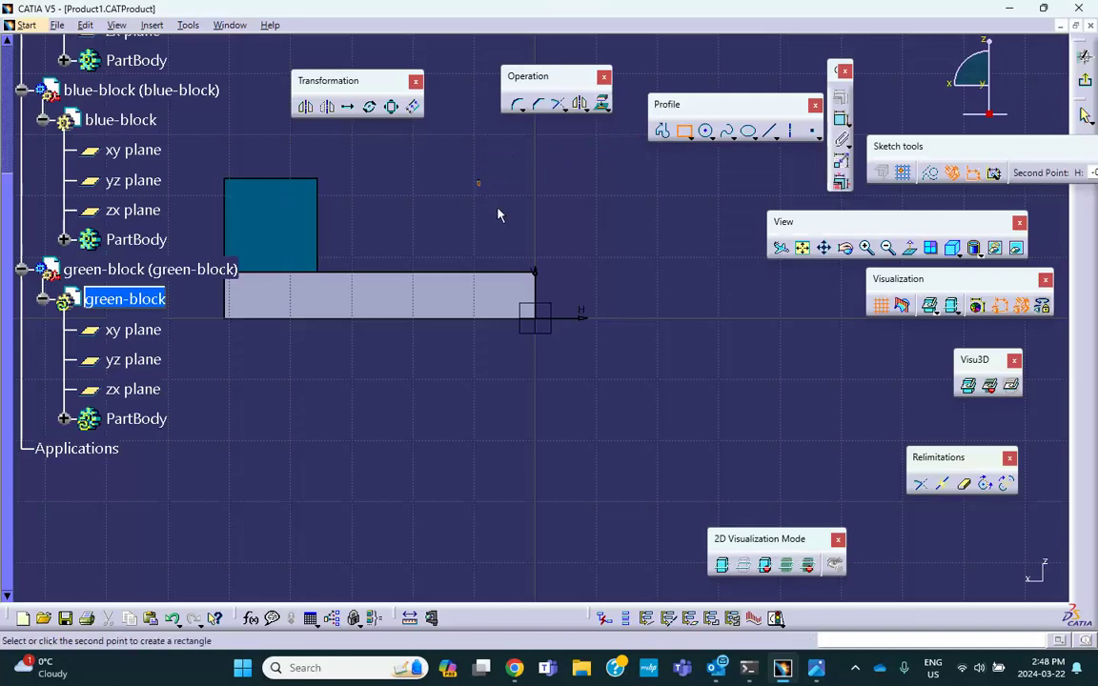
left_click(536, 255)
left_click(597, 250)
Dimension the rectangle to 0.6 wide by 0.6 high.
left_click(838, 121)
left_click(510, 179)
left_click(512, 157)
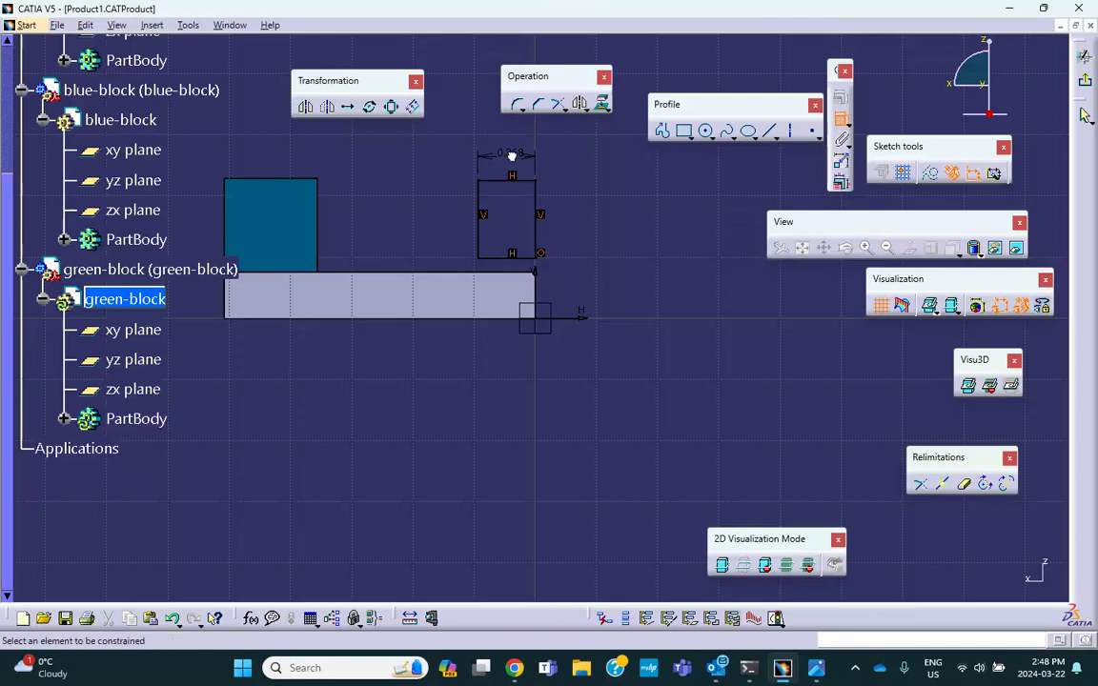
double_click(514, 156)
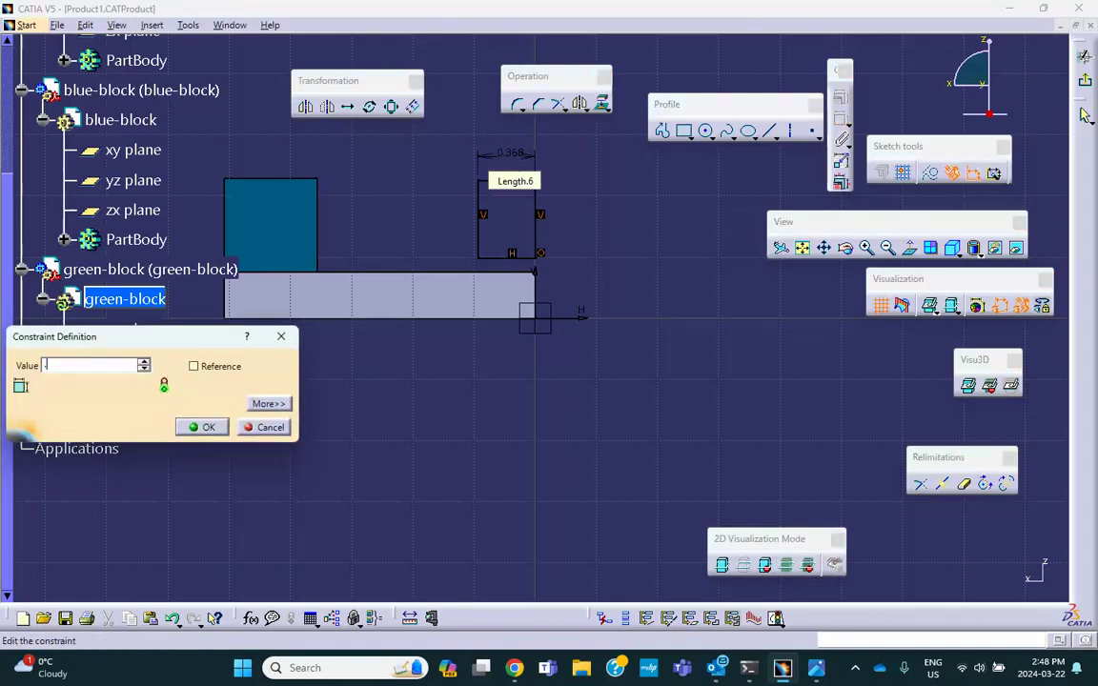
key("Return")
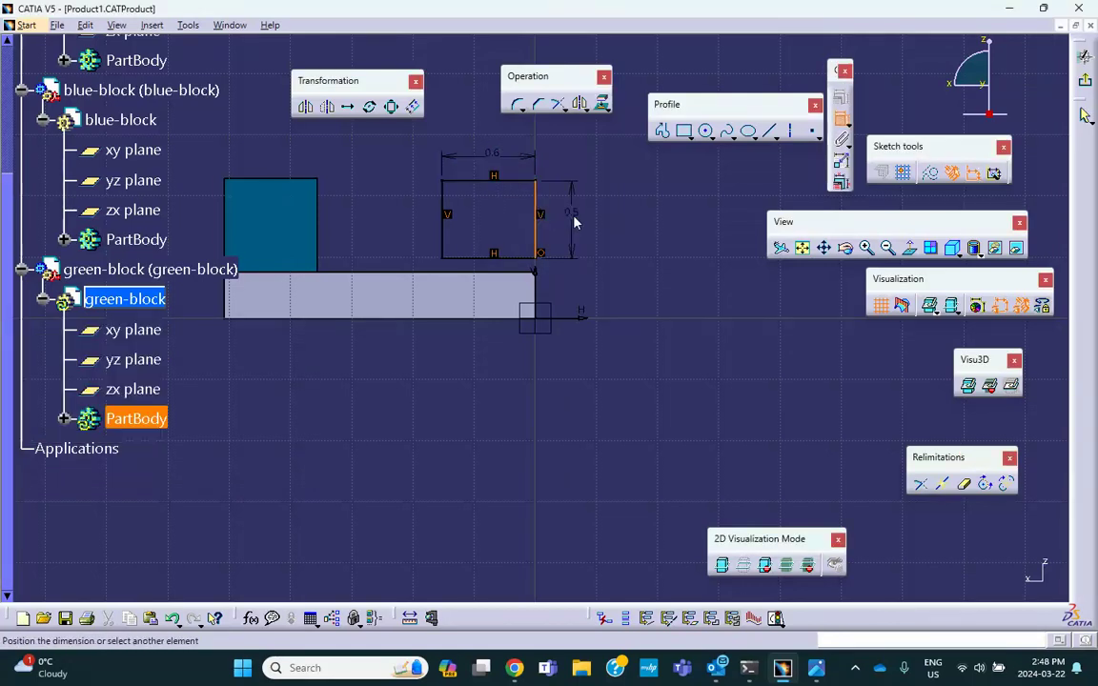
left_click(576, 220)
double_click(572, 213)
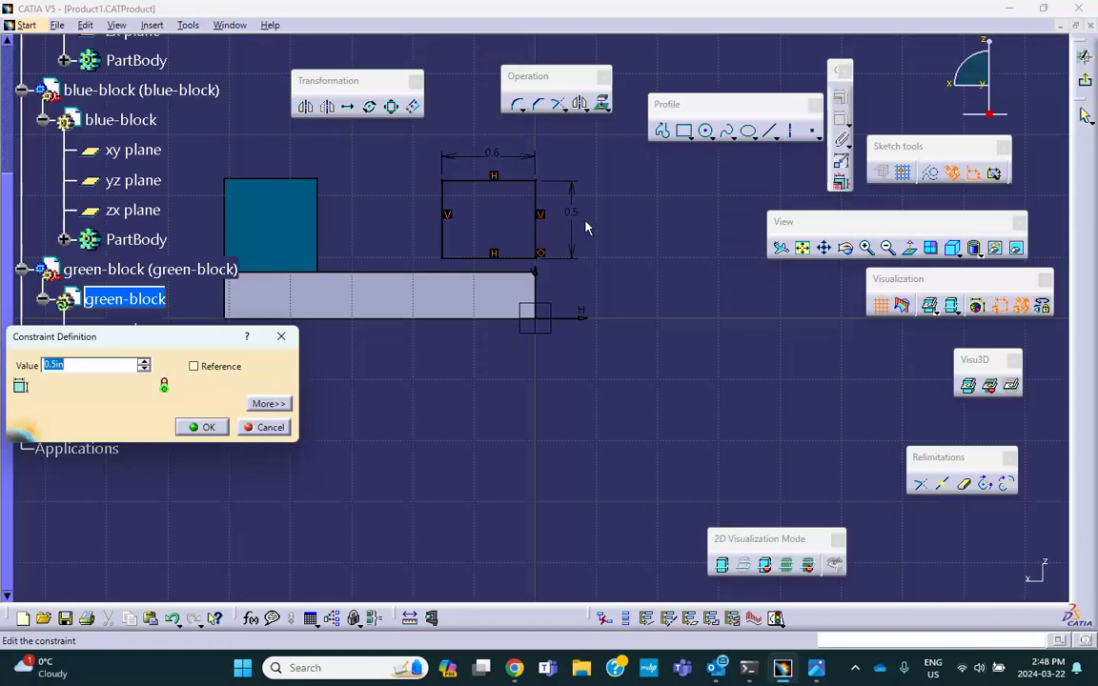
type(".6")
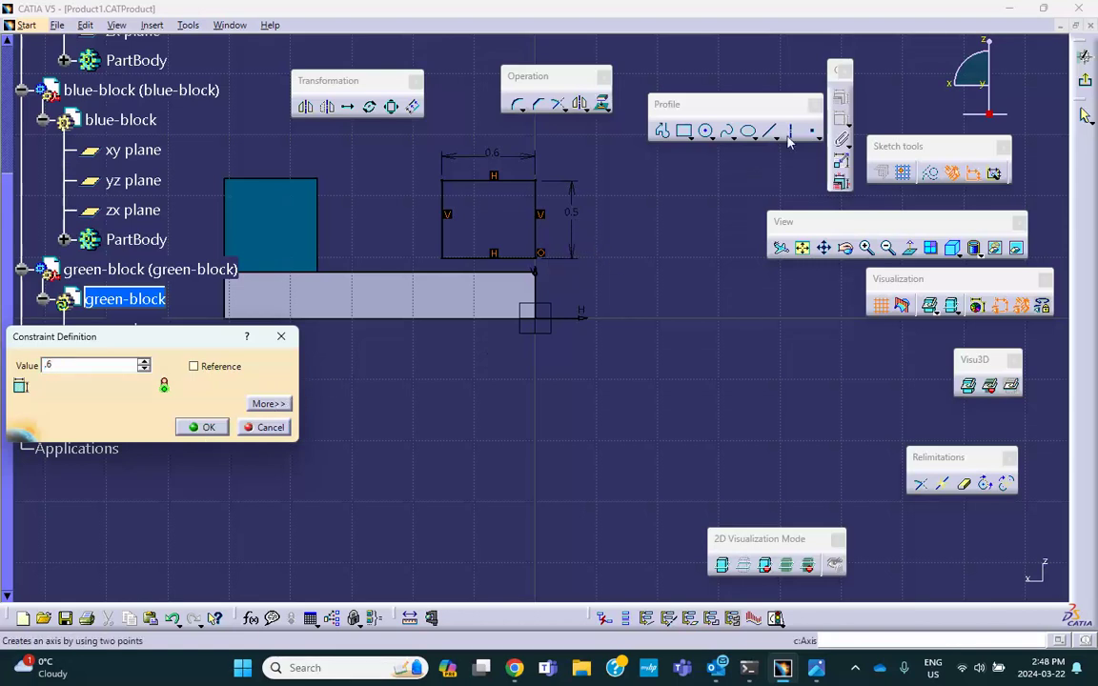
left_click(202, 429)
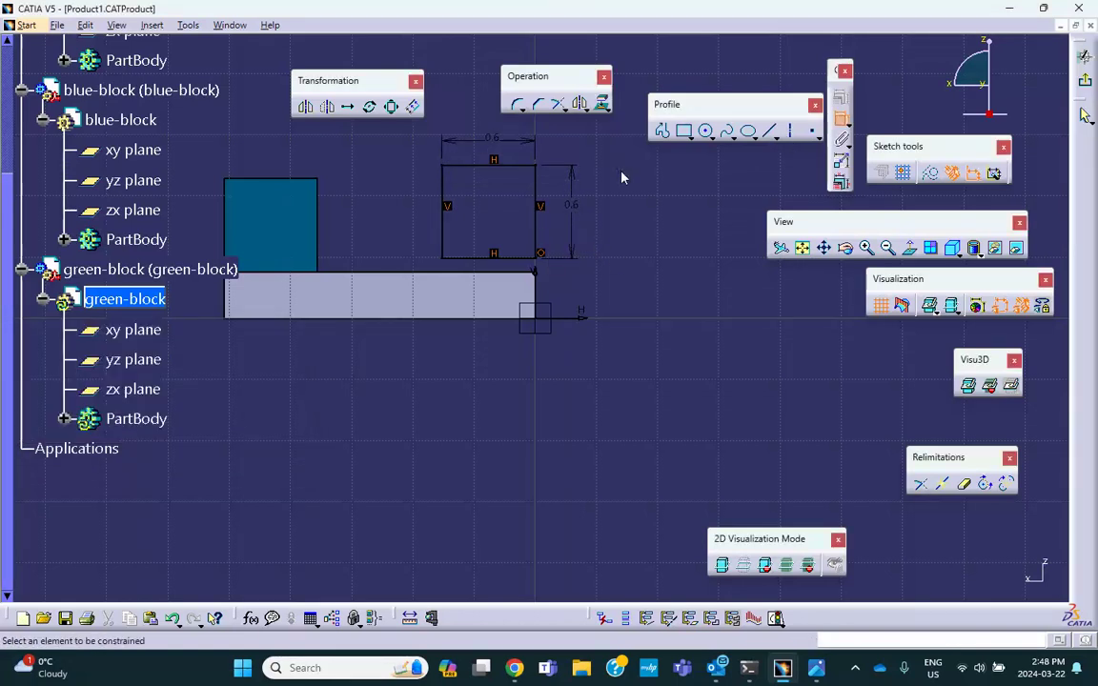
Make the square's bottom-right corner coincident with the track's top edge, then exit the sketch.
left_click(538, 258)
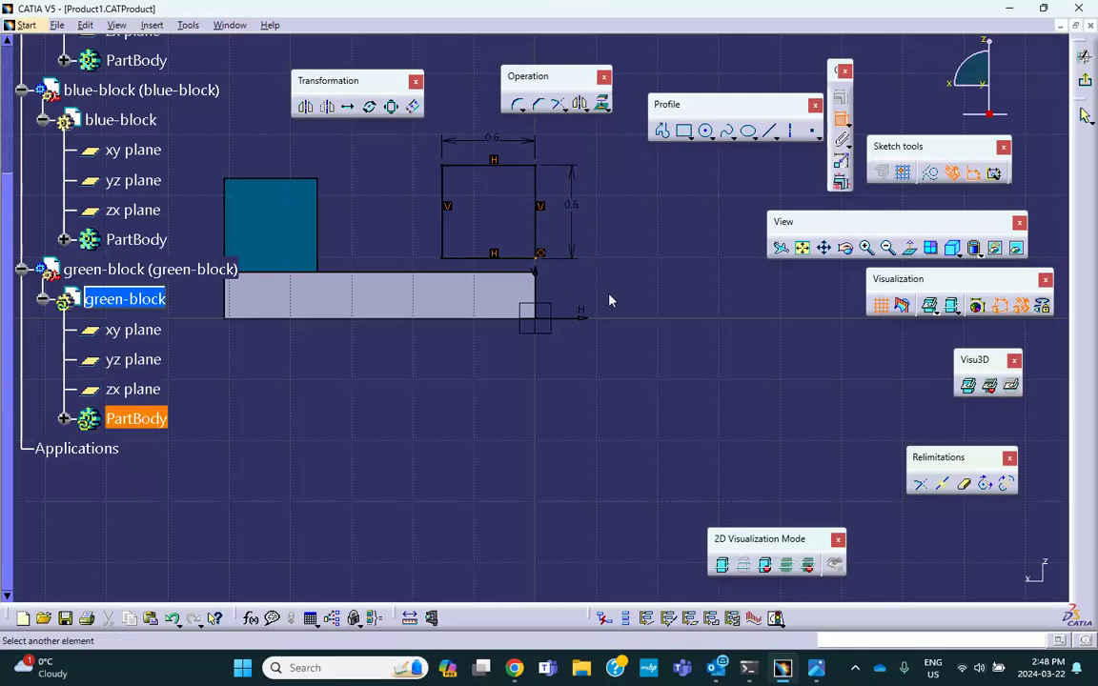
left_click(529, 274)
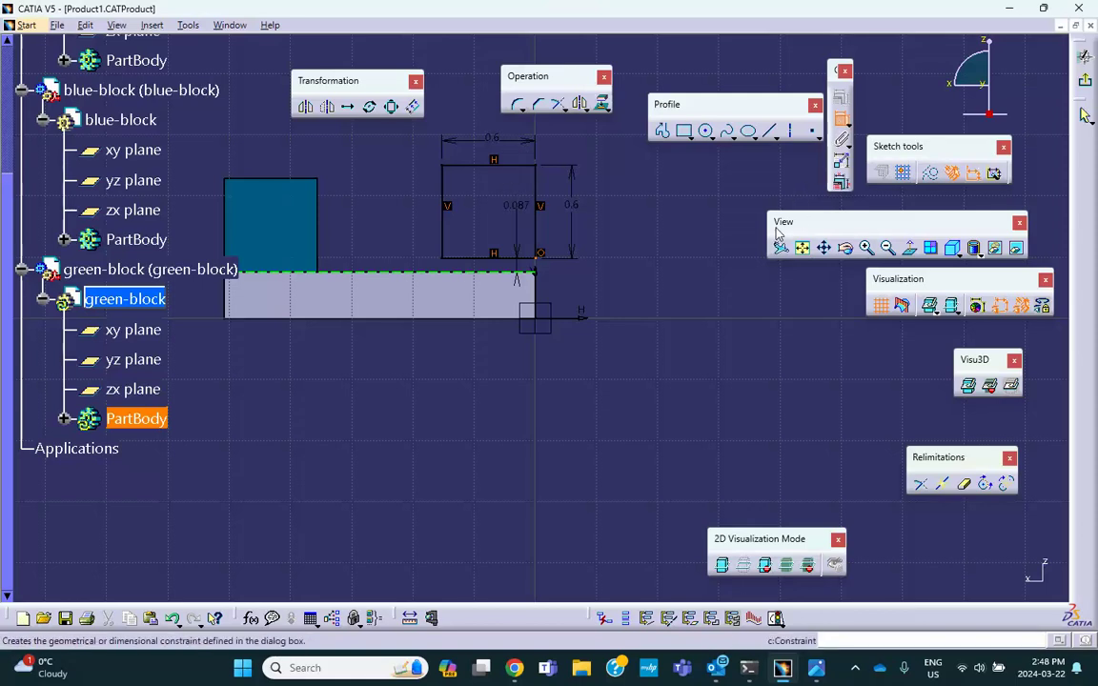
key("Escape")
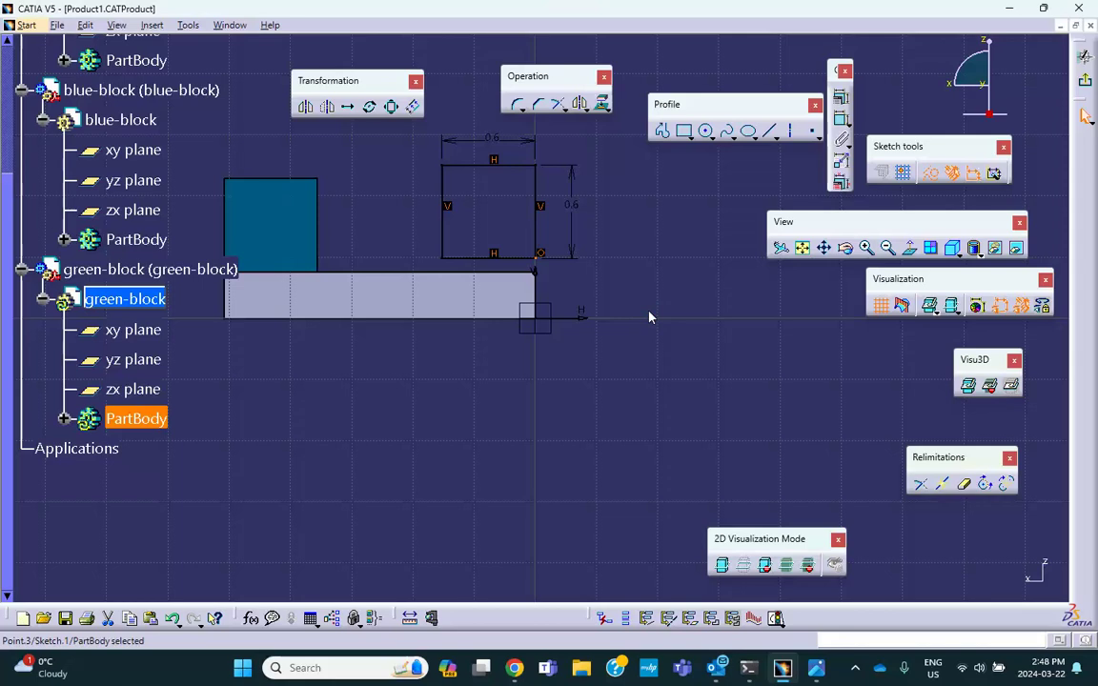
left_click(469, 276, "ctrl")
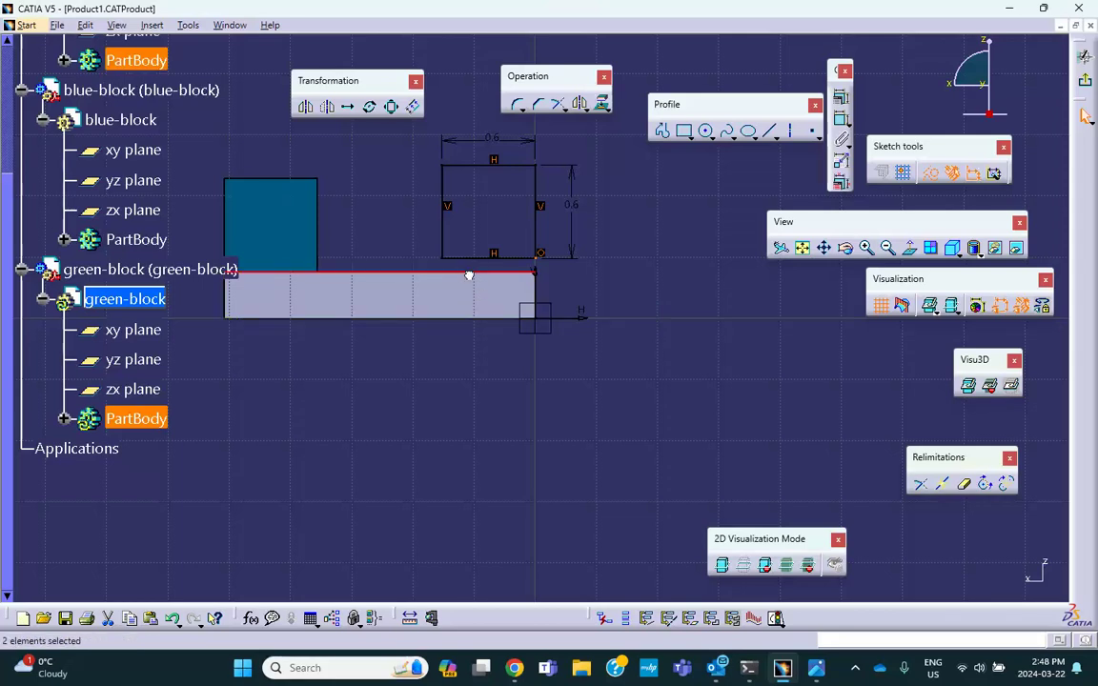
left_click(841, 96)
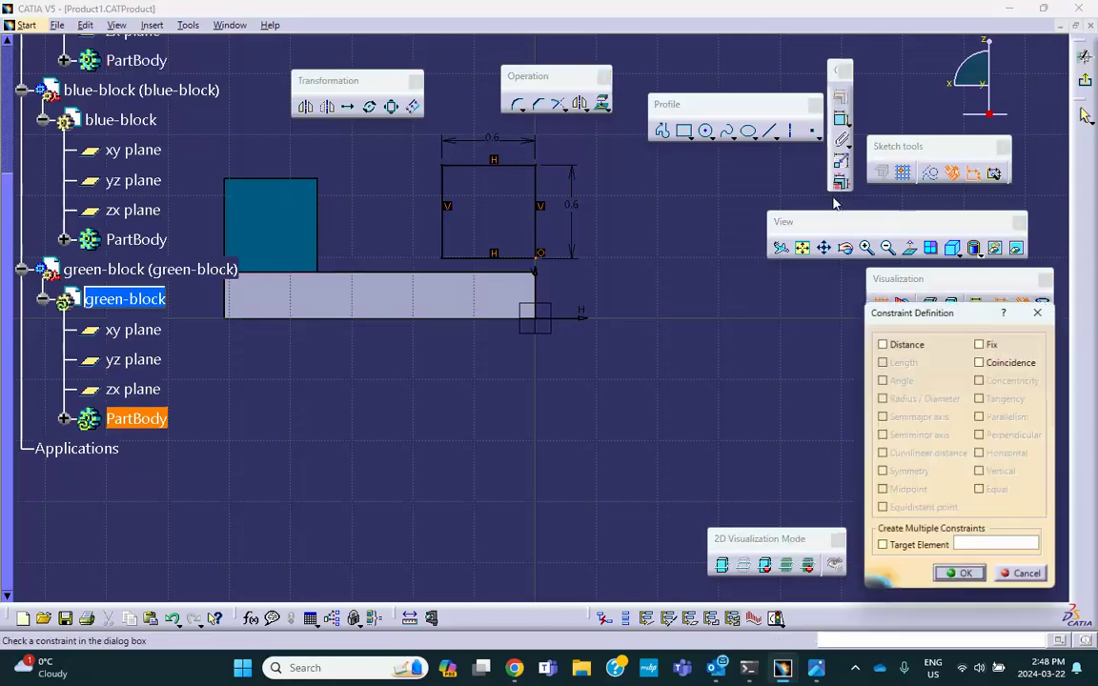
left_click(981, 362)
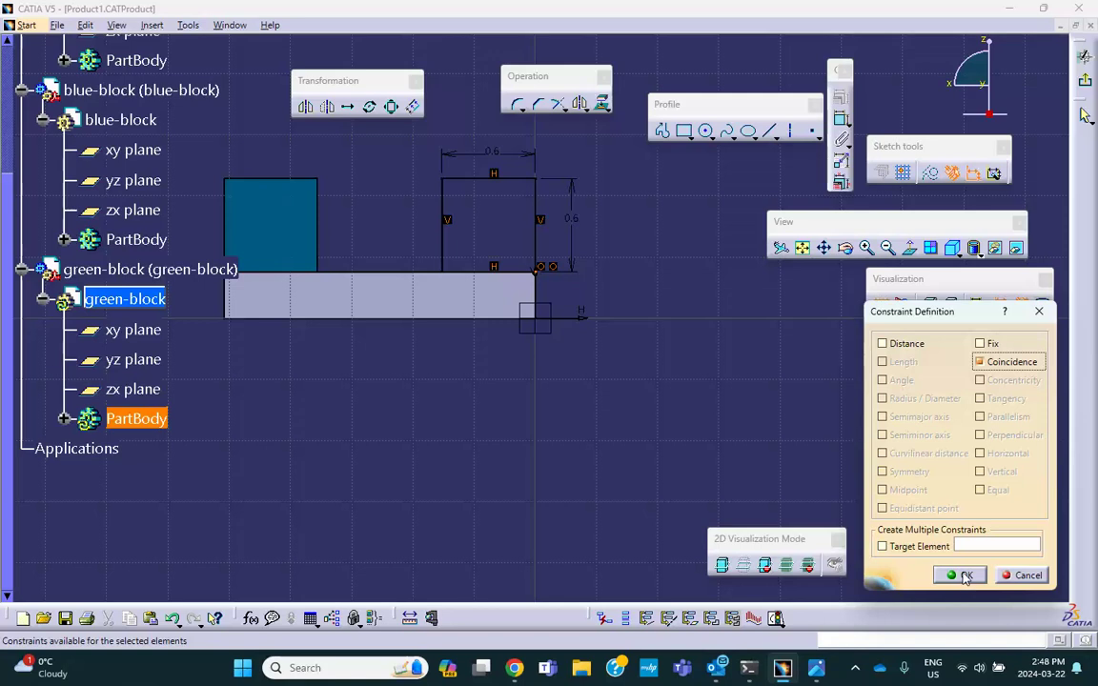
left_click(960, 573)
left_click(1085, 81)
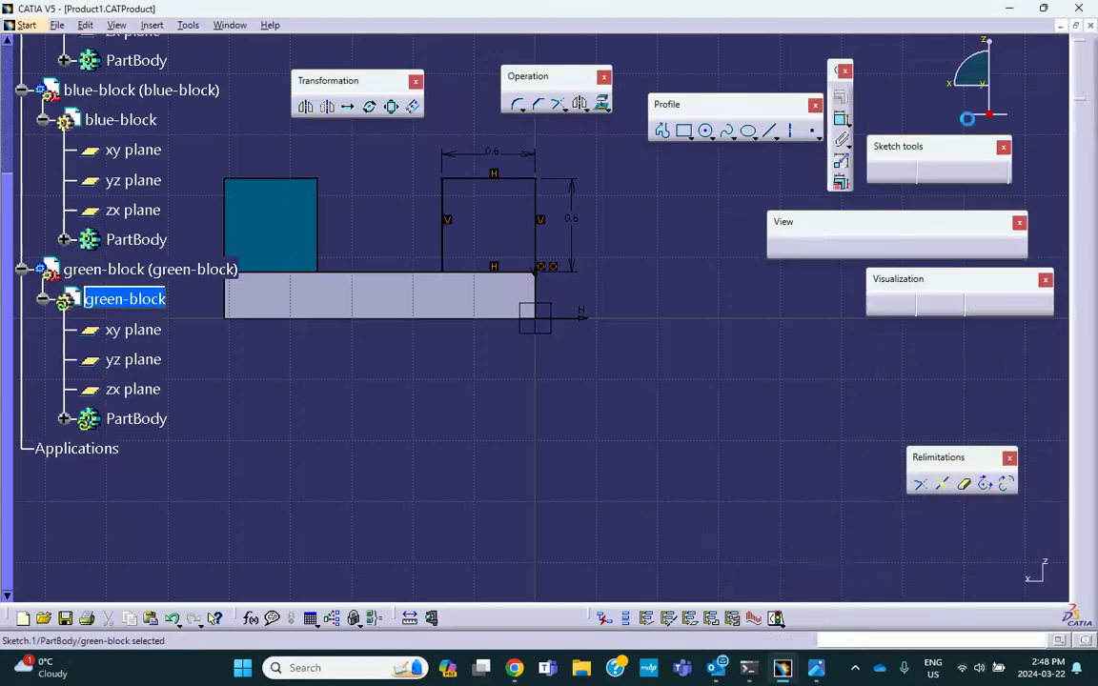
Pad the square sketch into a green cube beside the blue block.
left_click(560, 119)
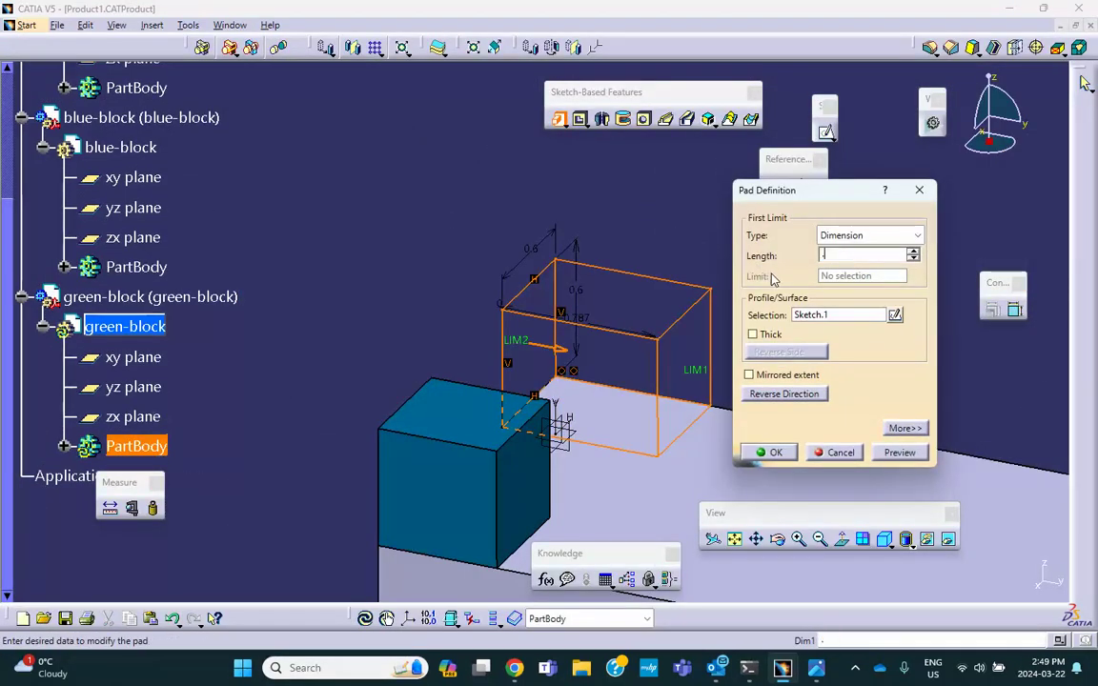
left_click(778, 453)
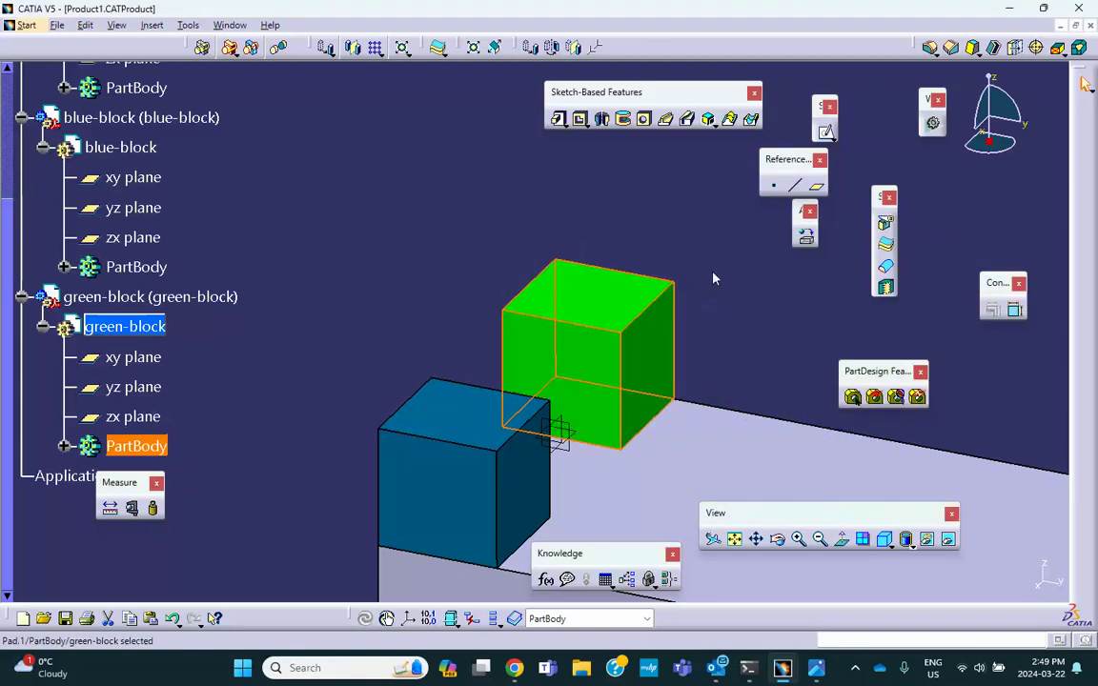
middle_click_drag(633, 237, 351, 336)
scroll(176, 273, "up", 3)
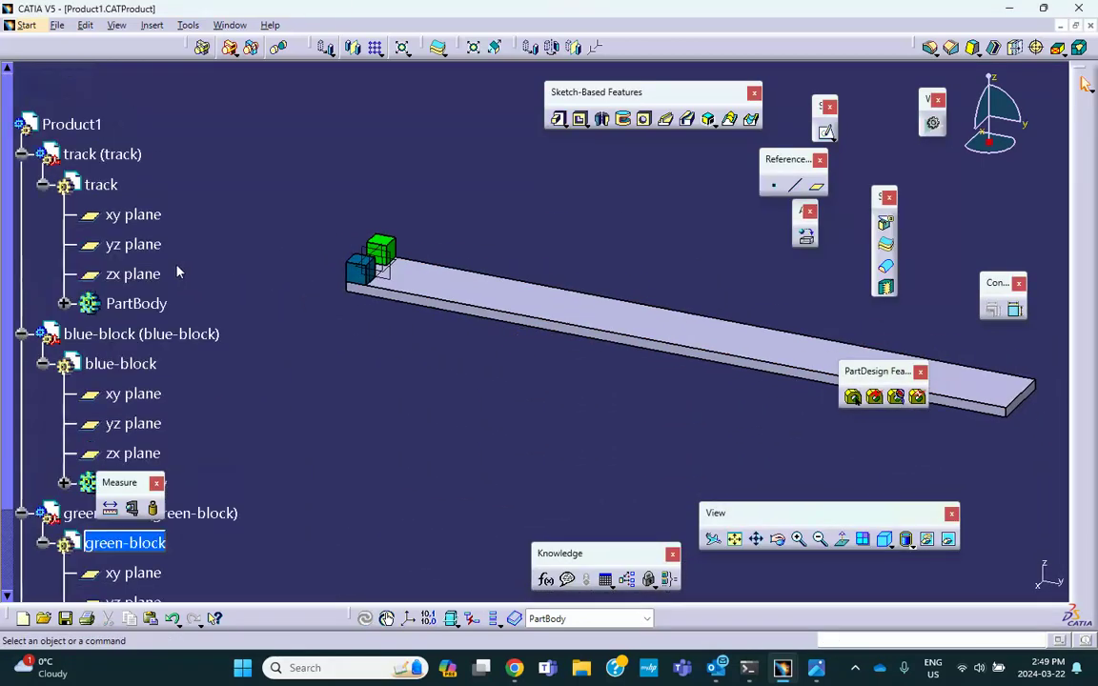
Return to Product1, collapse the track, blue-block and green-block nodes, and open the OT90 chart.
left_click(94, 122)
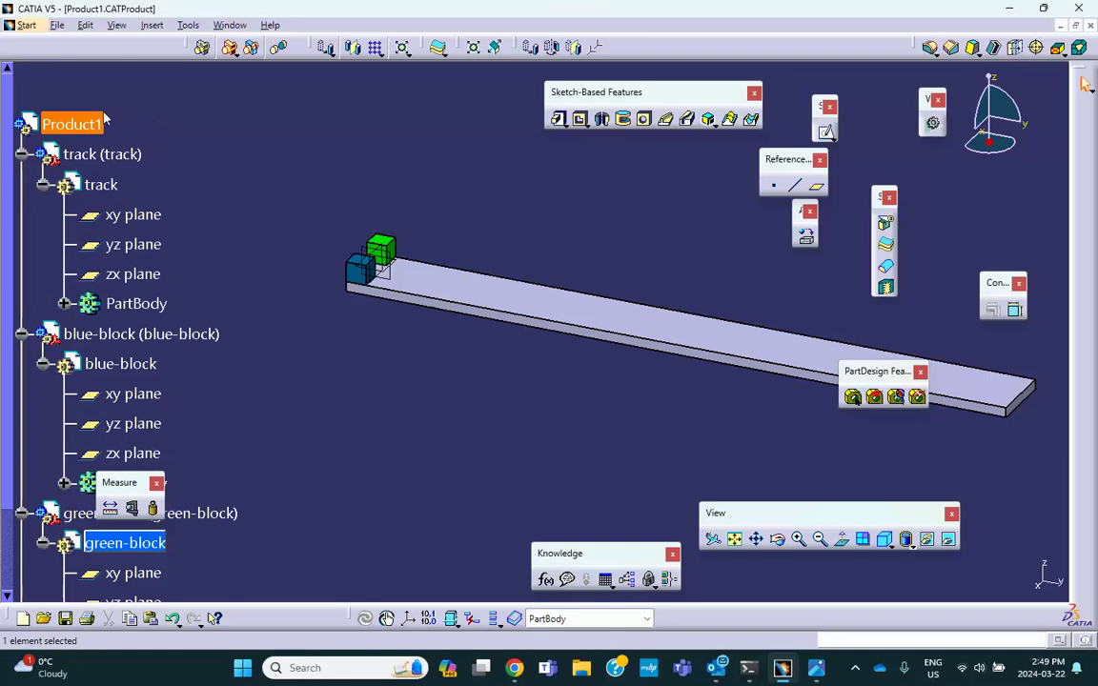
double_click(86, 124)
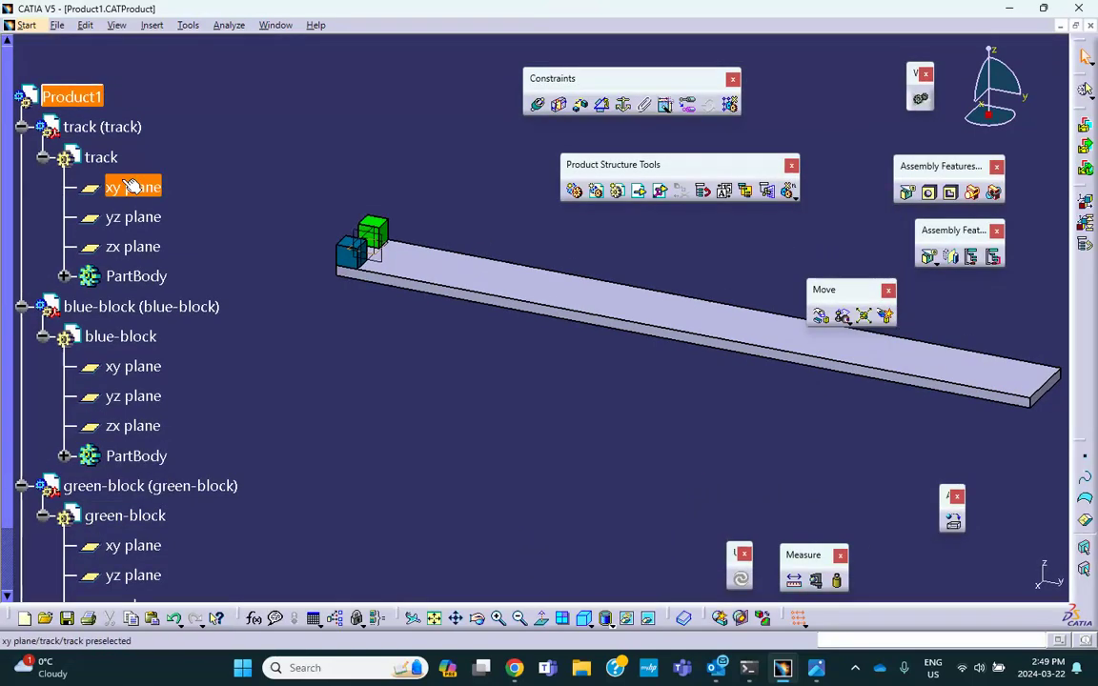
left_click(22, 128)
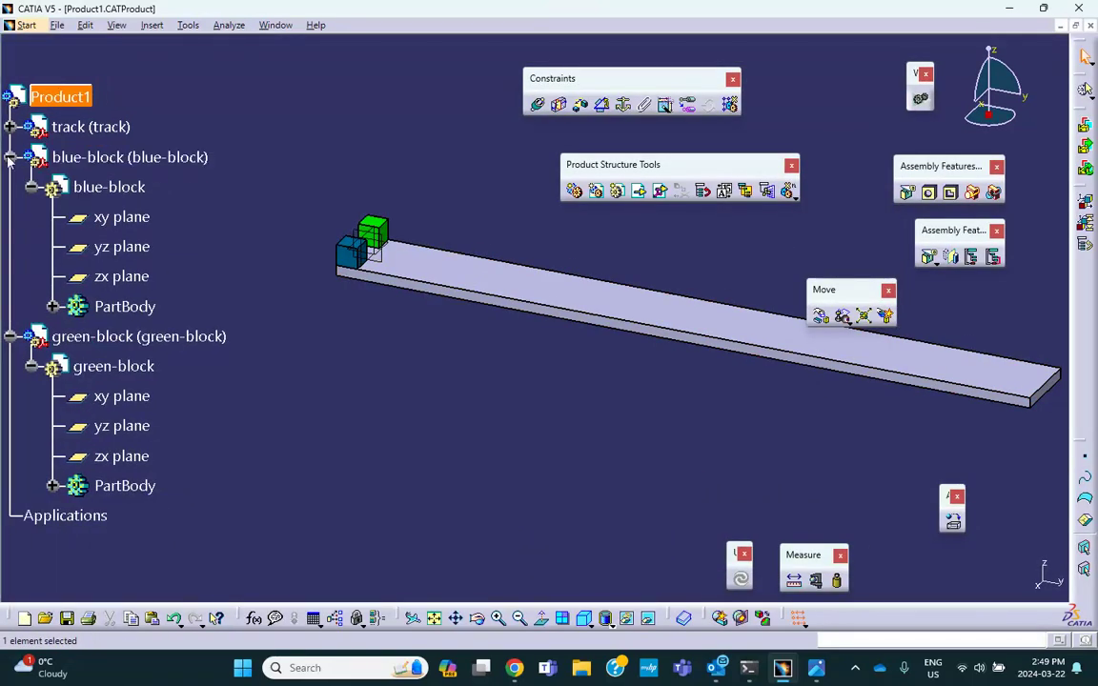
left_click(9, 158)
left_click(9, 187)
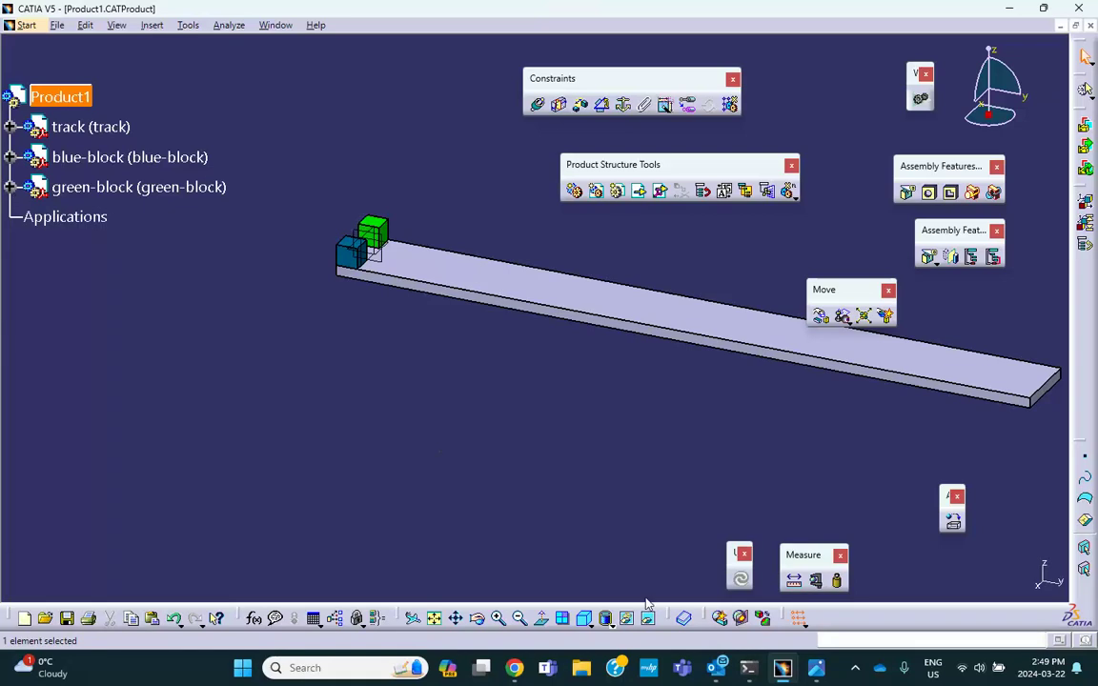
left_click(816, 672)
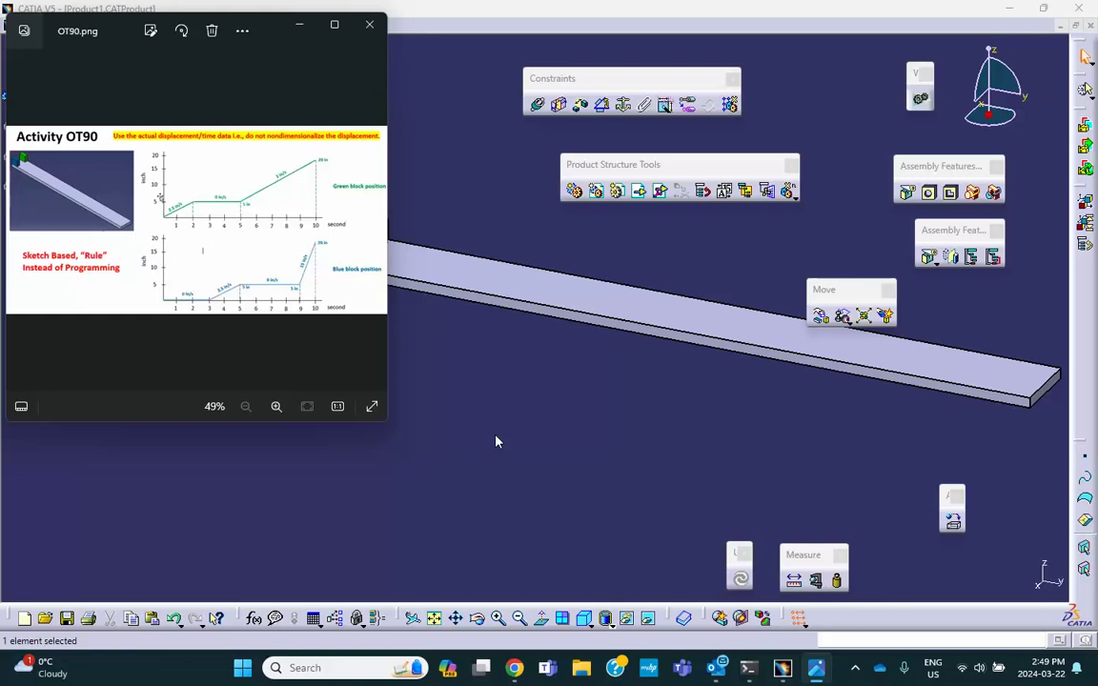
Bring the CATIA V5 assembly window back to the front after reviewing the OT90 charts.
left_click(414, 121)
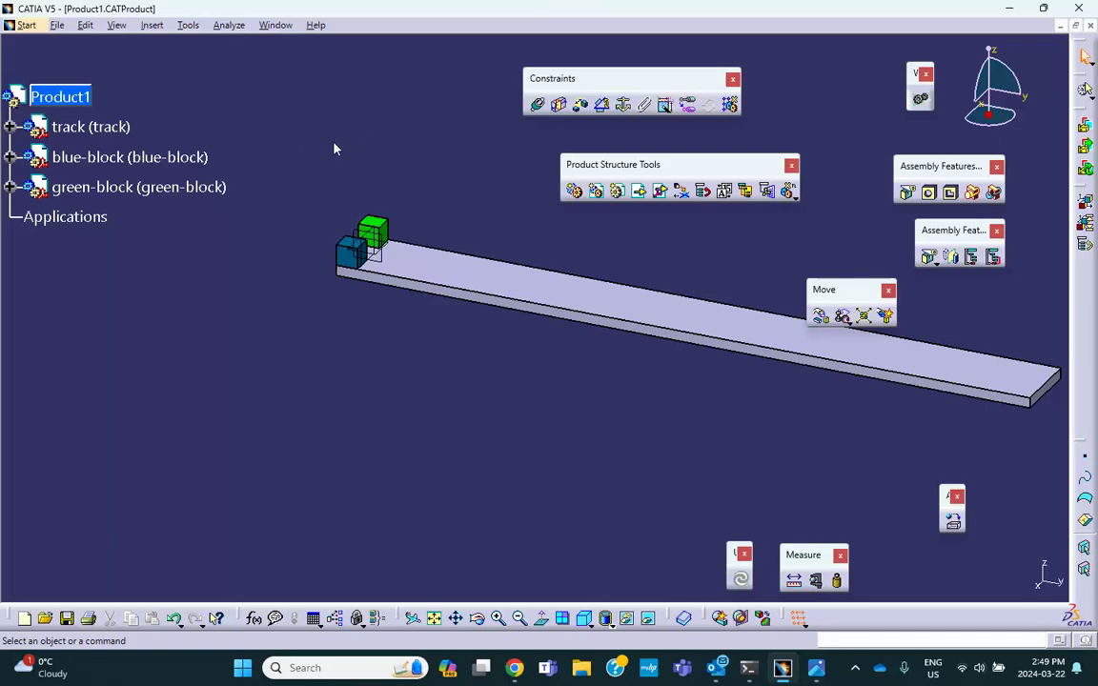
Insert a new part under Product1, keeping the assembly origin.
left_click(153, 26)
left_click(182, 310)
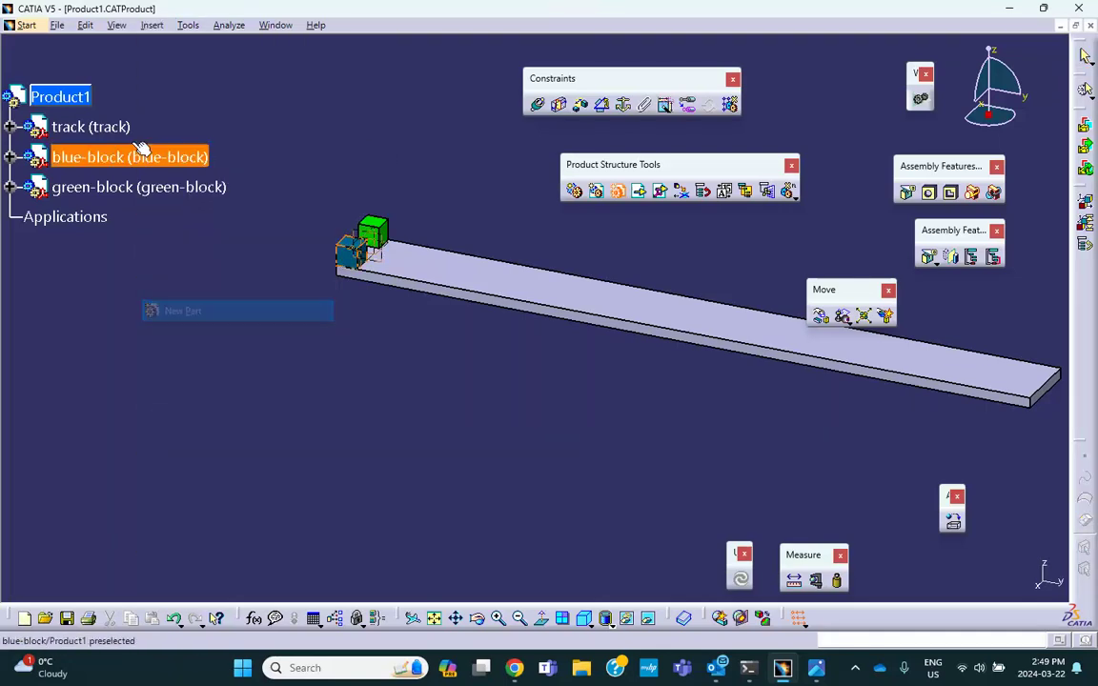
left_click(59, 97)
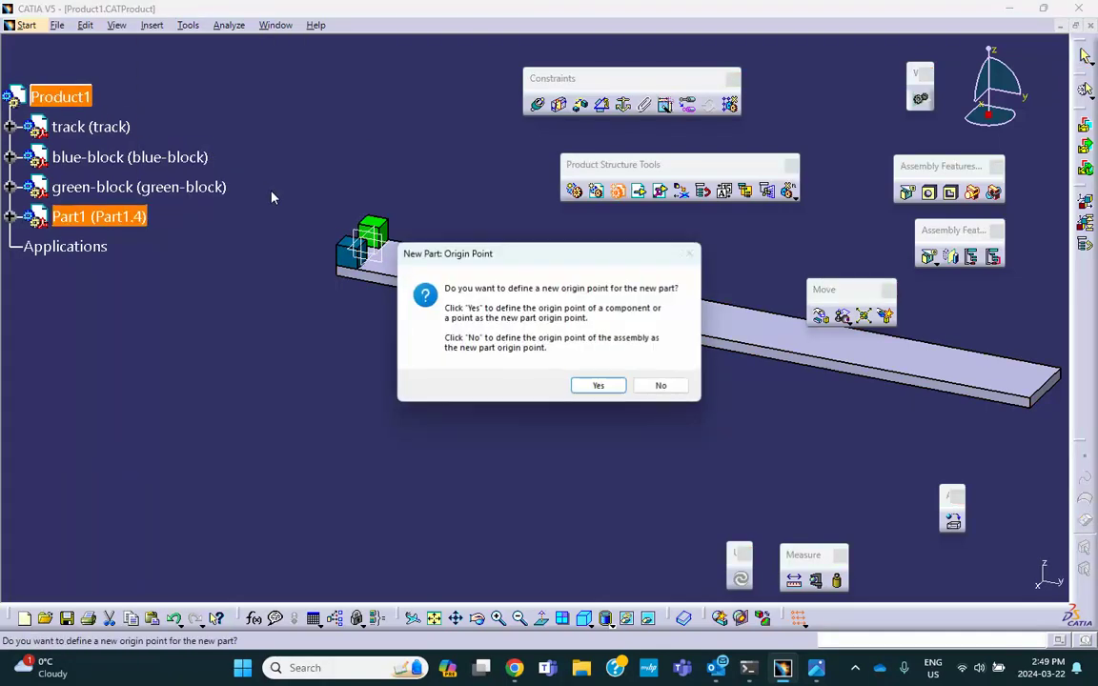
left_click(661, 385)
Rename the new Part1's instance name and part number to 'sketch holders'.
left_click(8, 217)
right_click(80, 217)
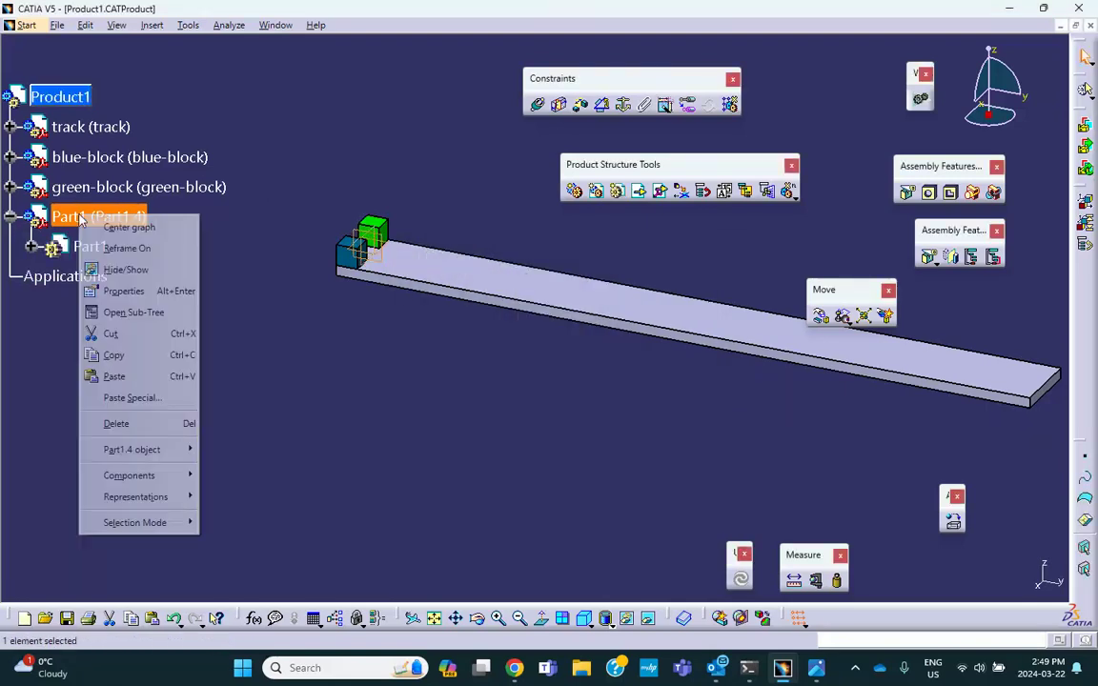
left_click(117, 296)
double_click(797, 265)
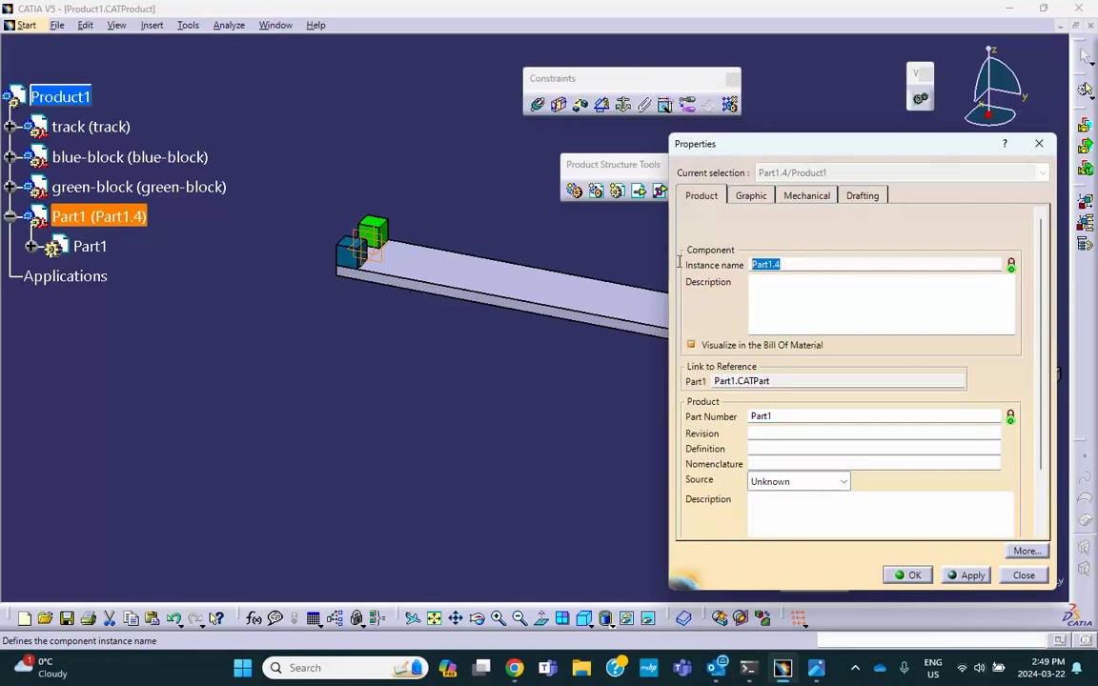
type("sketch holders")
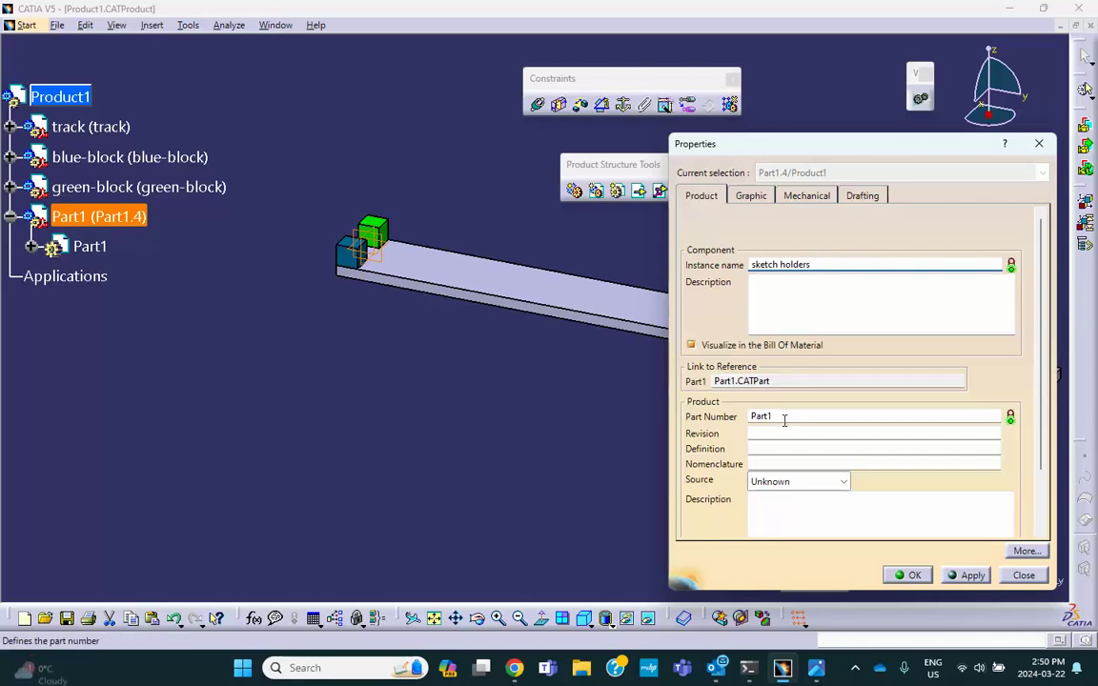
double_click(785, 418)
type("s")
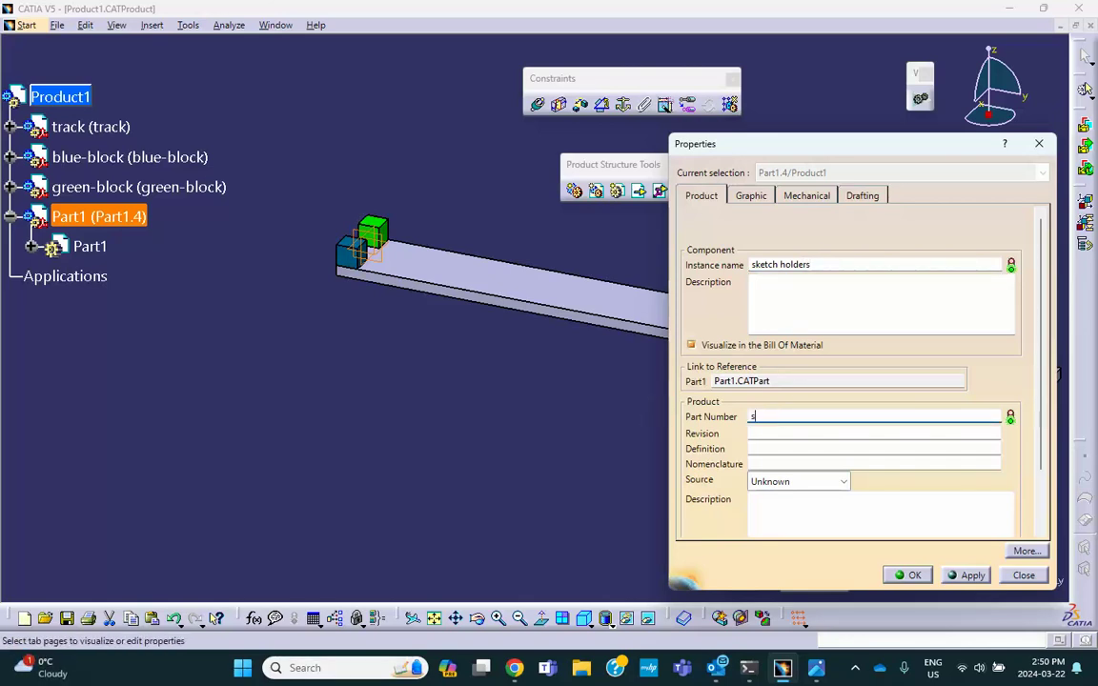
type("ketch holders")
left_click(907, 575)
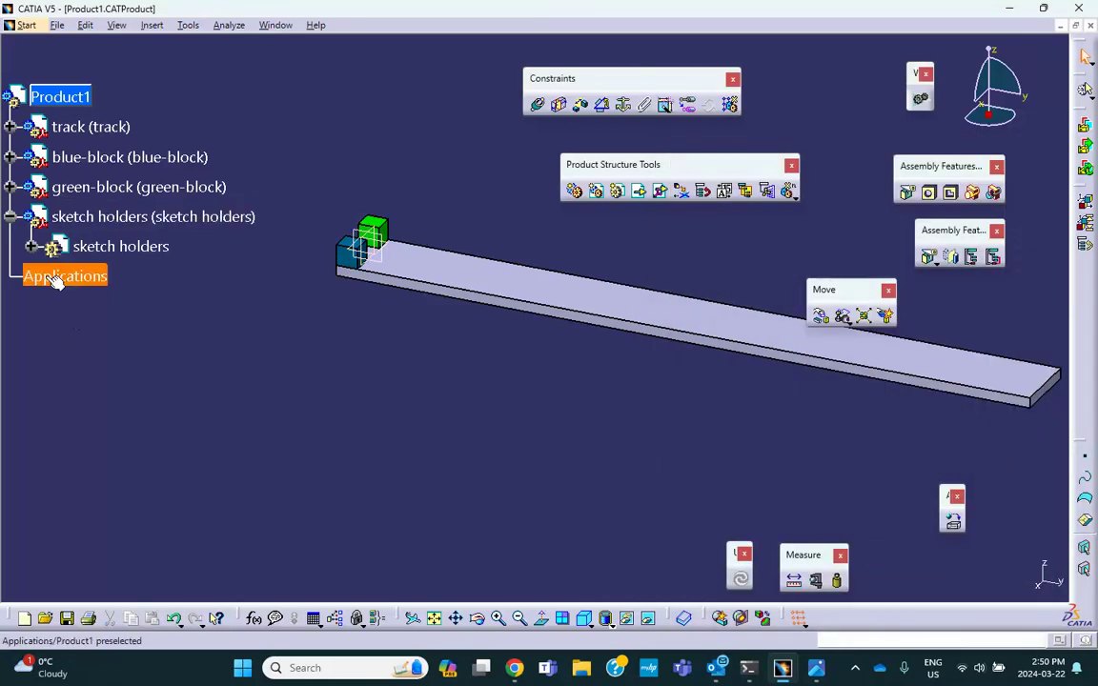
Activate the sketch holders part and start a sketch on its yz plane.
left_click(31, 246)
double_click(109, 246)
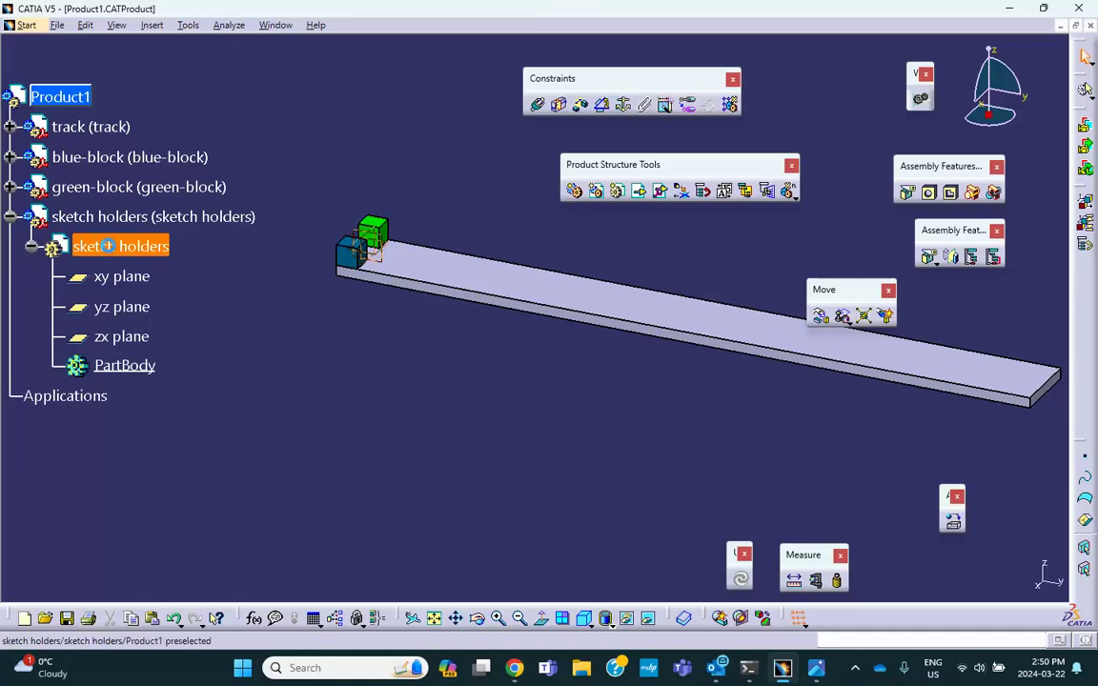
left_click(251, 422)
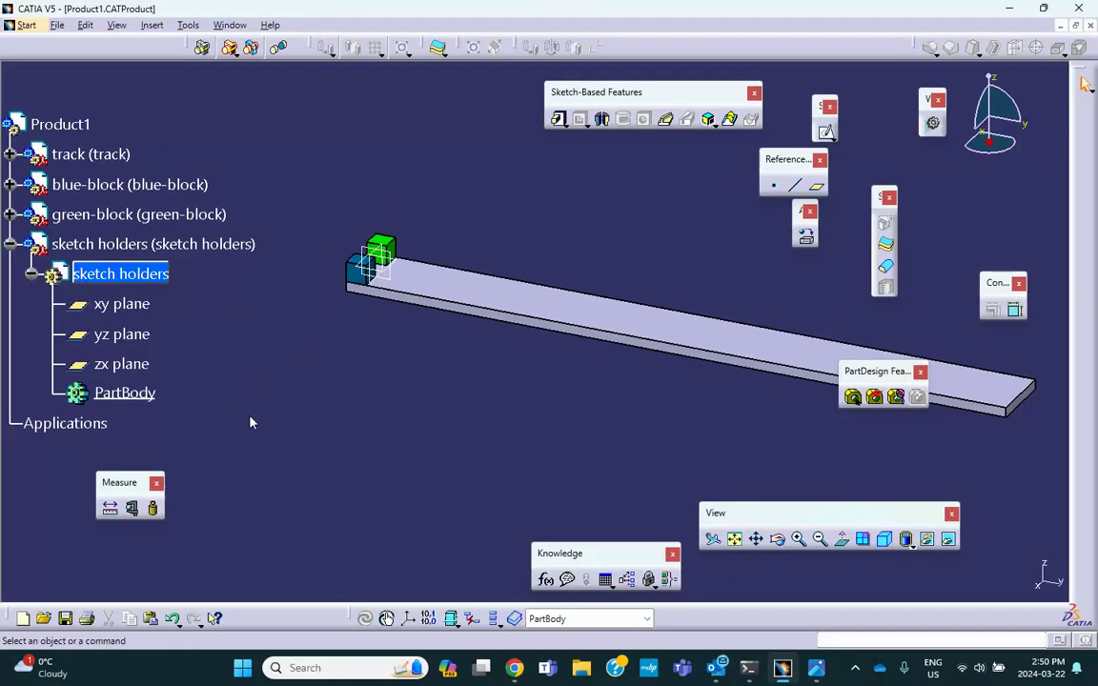
left_click(400, 256)
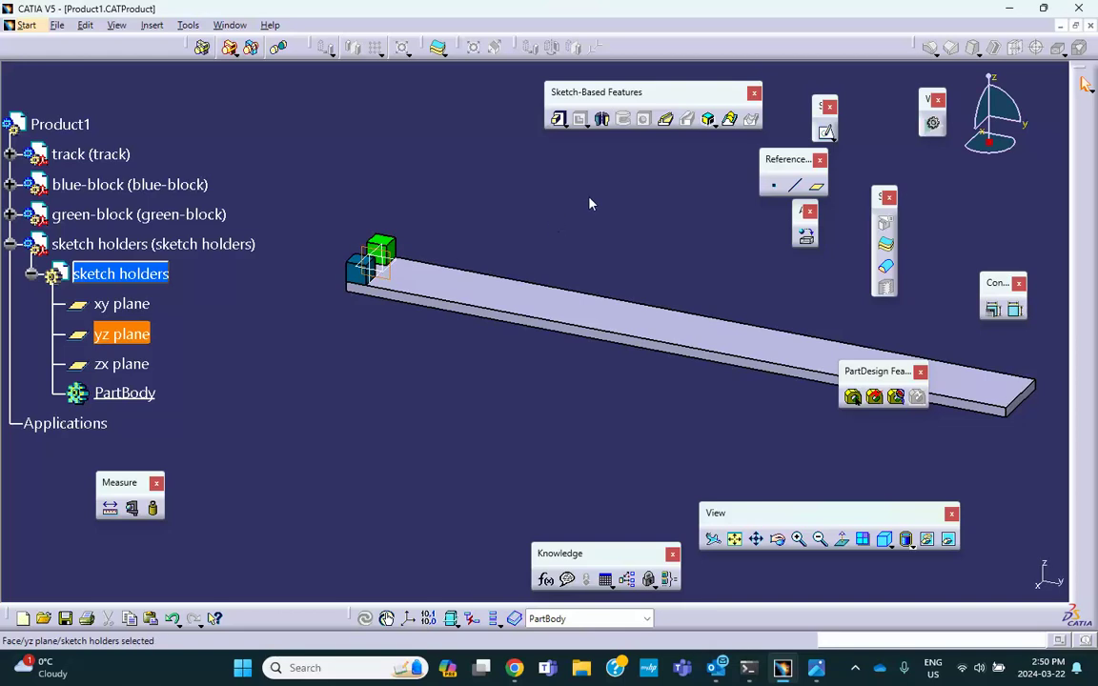
middle_click_drag(556, 206, 569, 289)
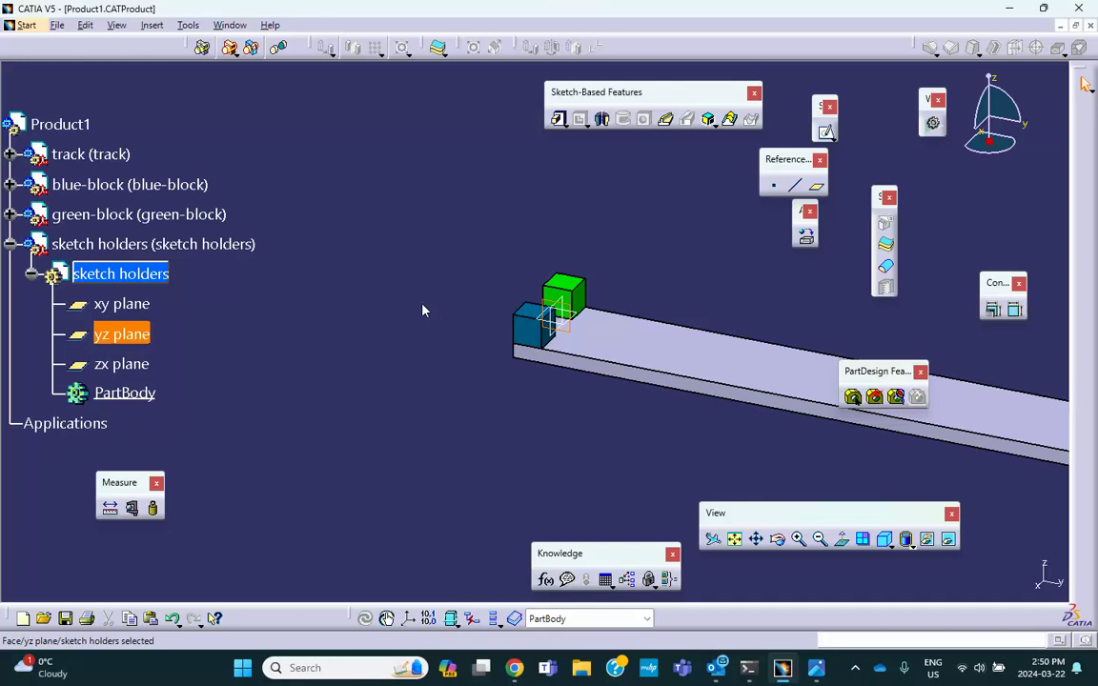
left_click(746, 117)
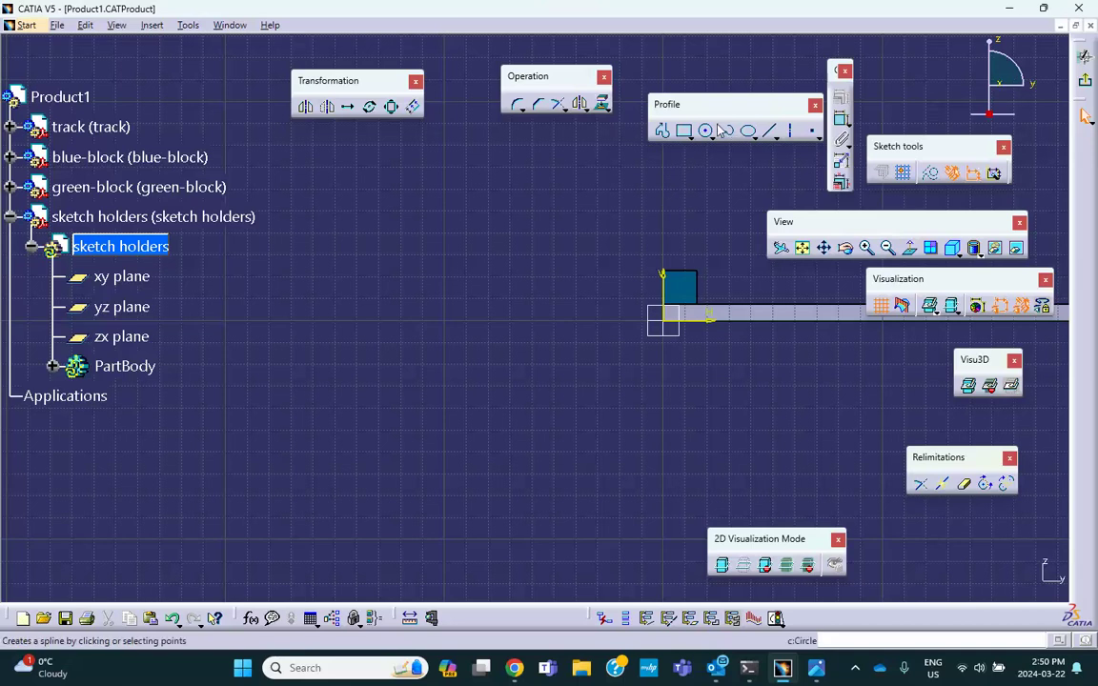
left_click(662, 133)
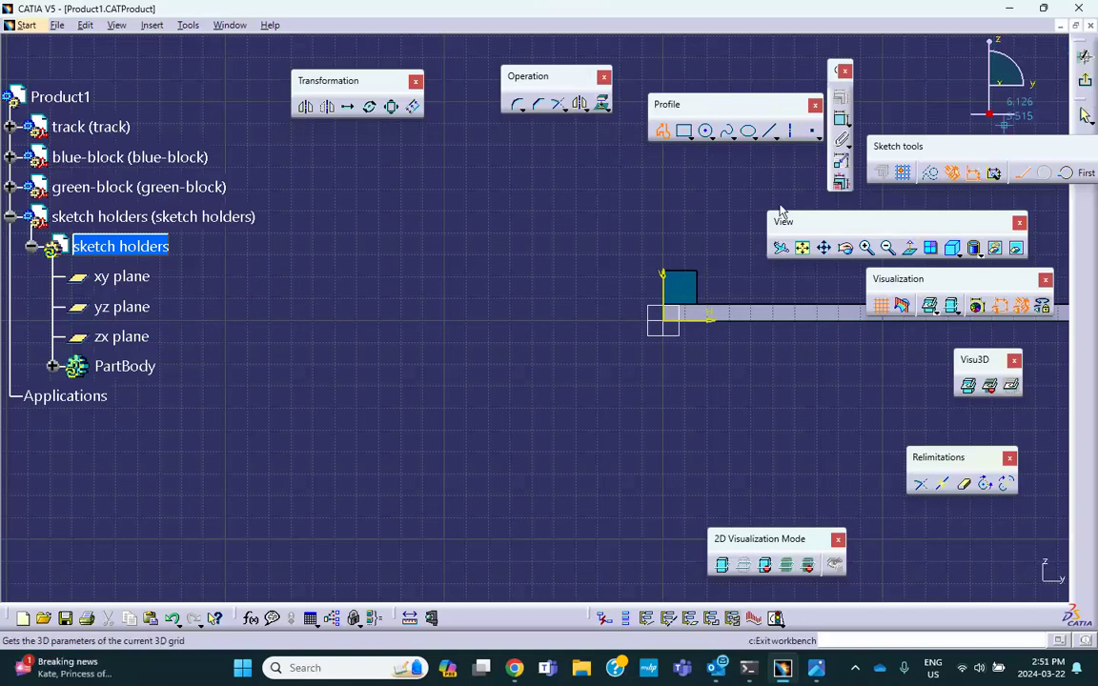
left_click(53, 368)
left_click(52, 368)
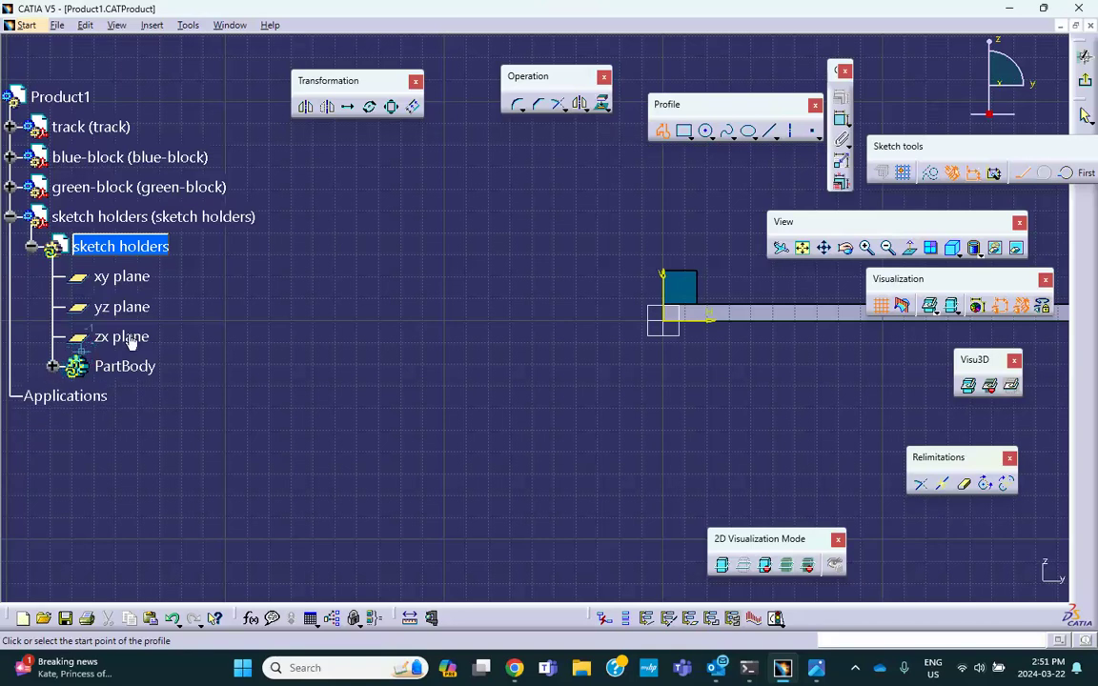
left_click(1085, 56)
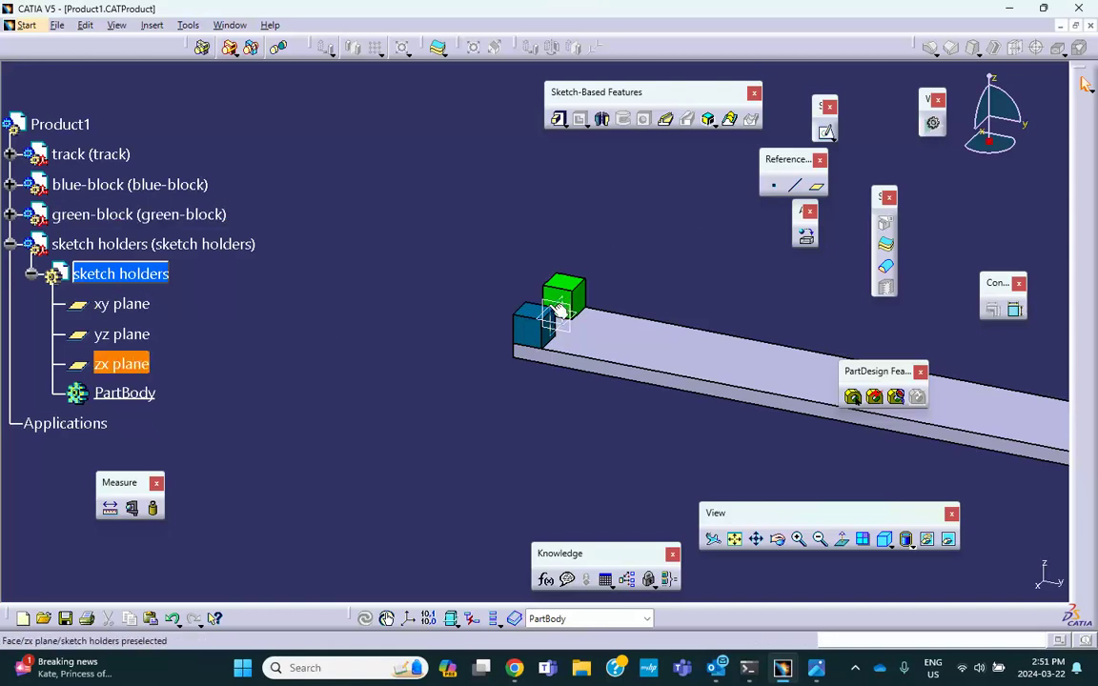
left_click(488, 288)
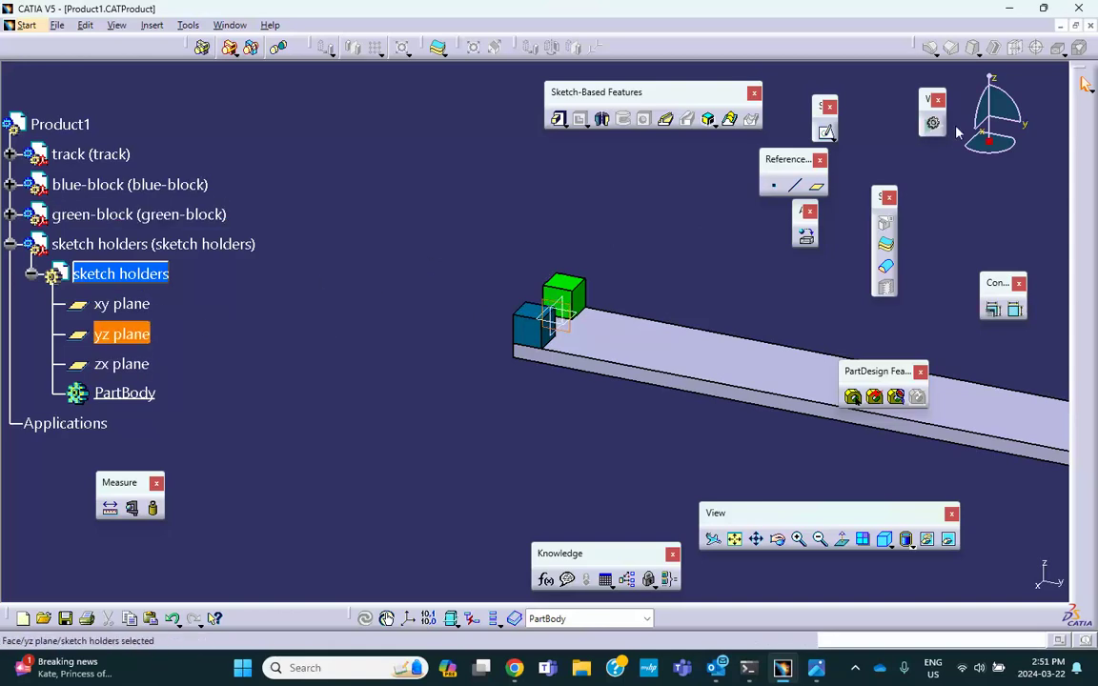
left_click(825, 131)
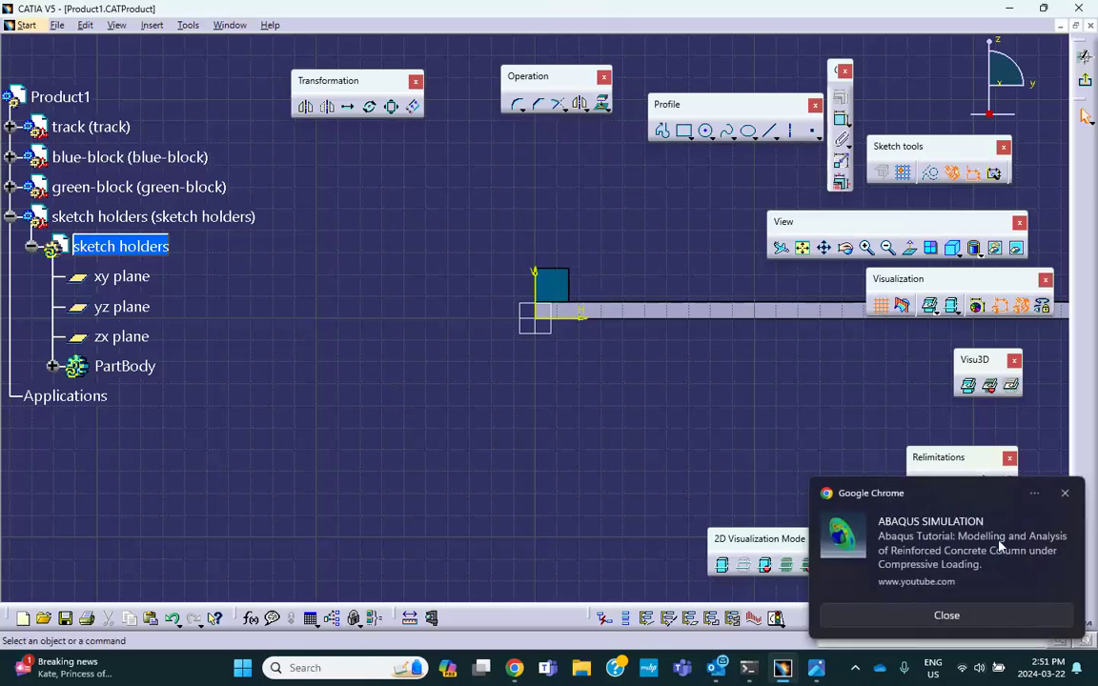
left_click(1064, 496)
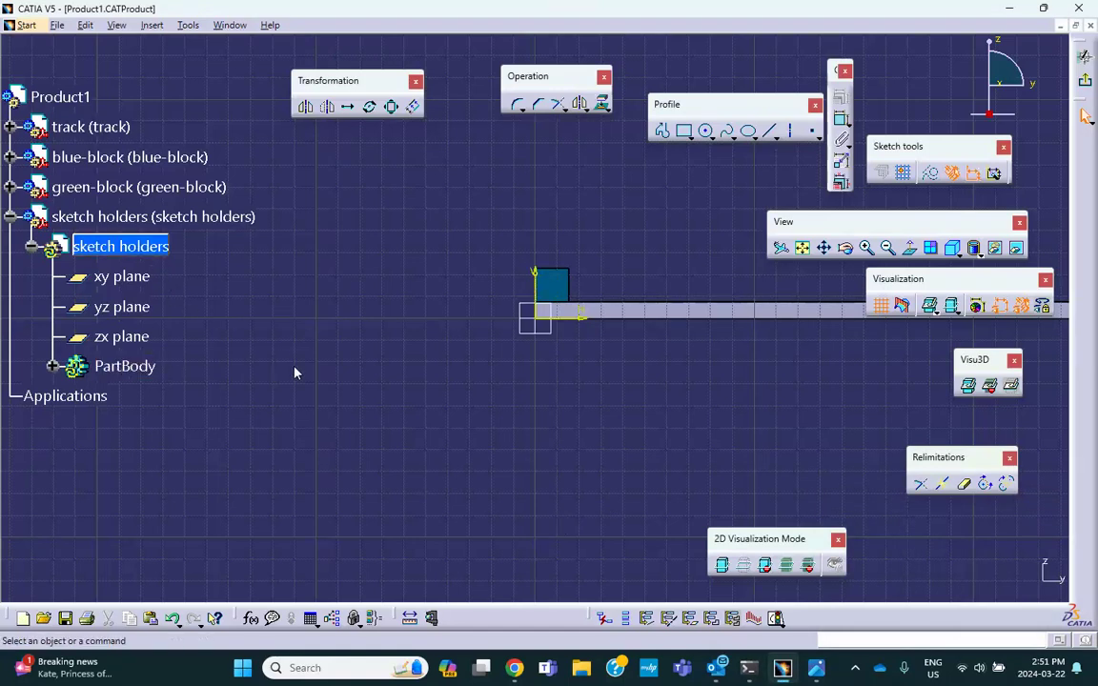
middle_click_drag(373, 226, 485, 245)
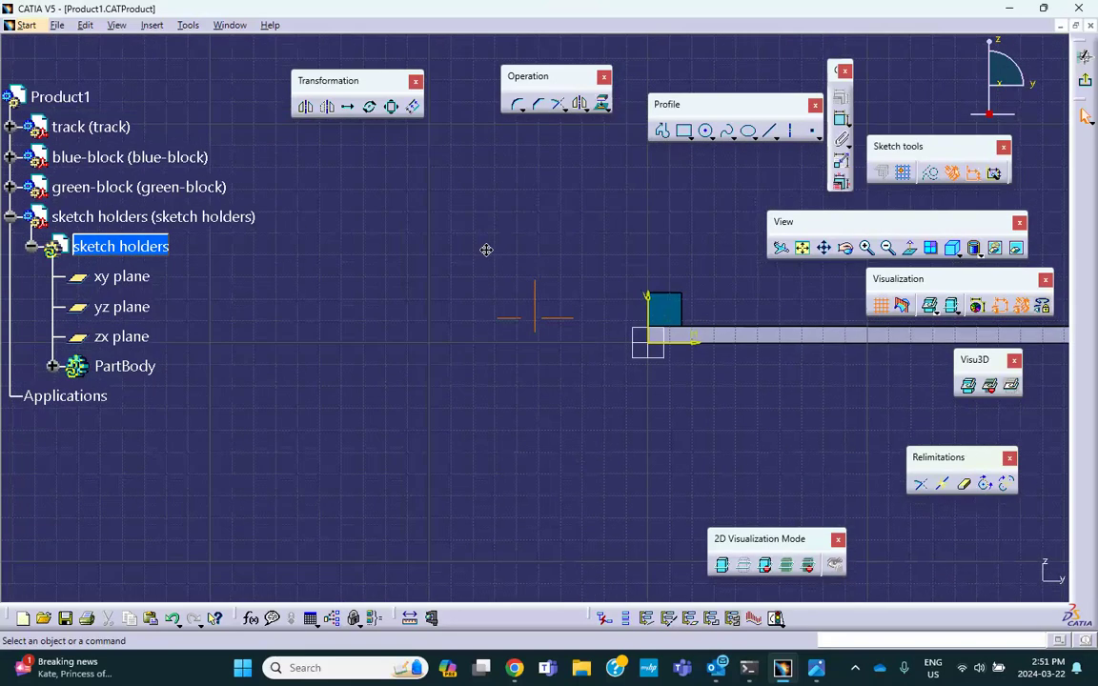
Draw a stepped profile: flat line, rising diagonal, raised flat and a final upward diagonal.
left_click(668, 133)
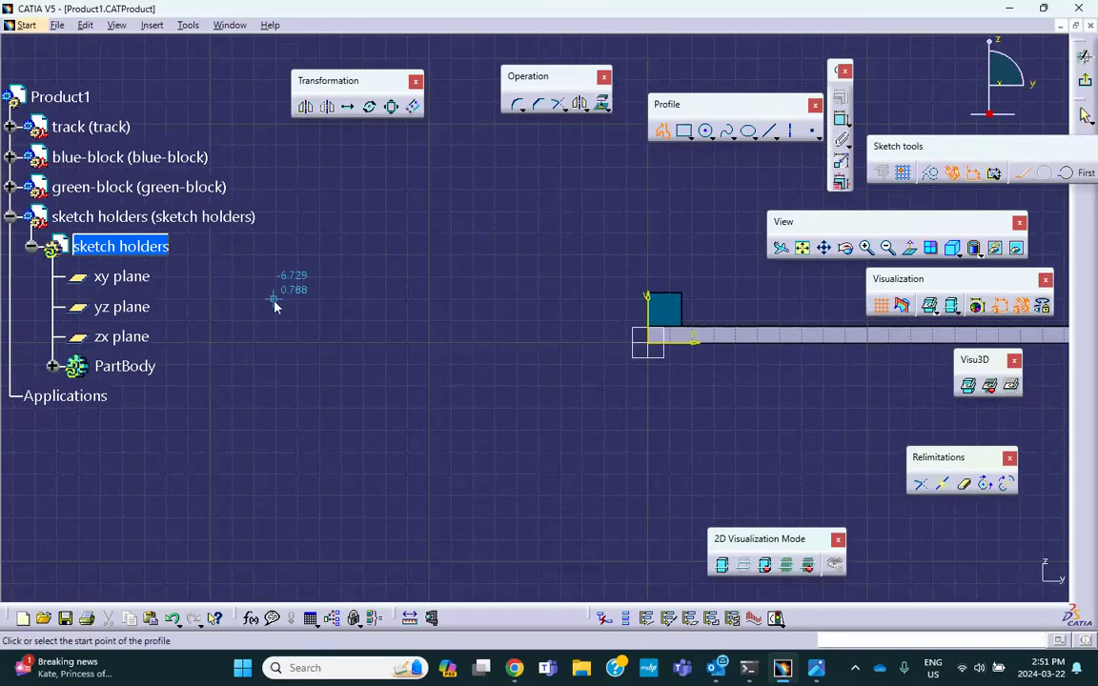
left_click(816, 669)
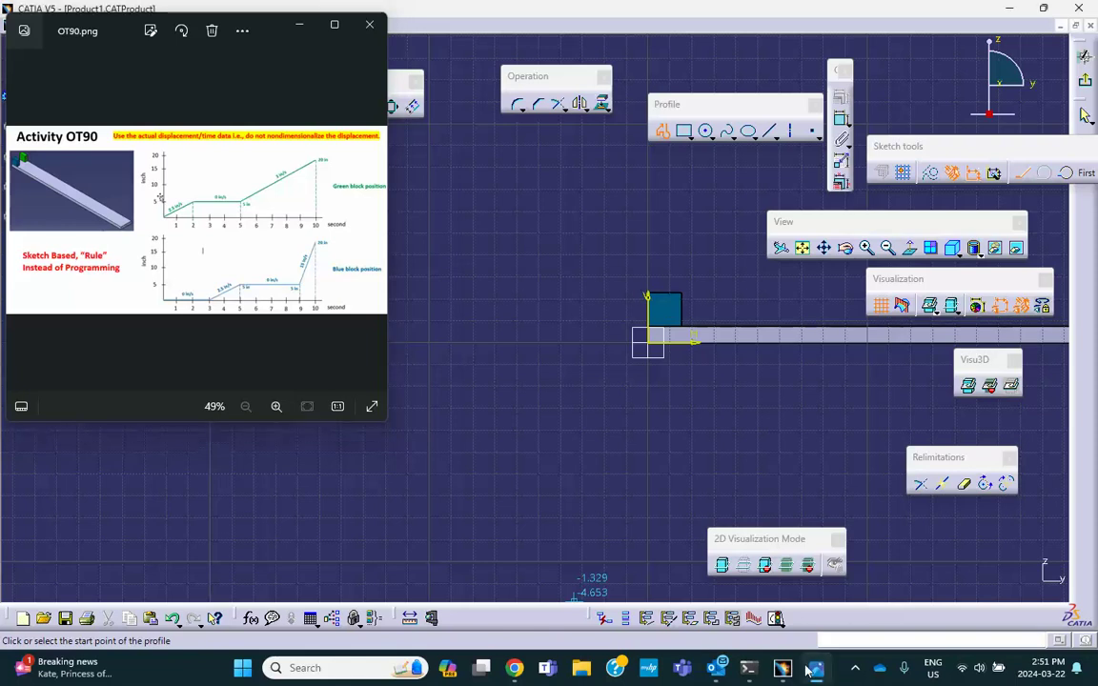
left_click(816, 671)
left_click(252, 341)
left_click(340, 342)
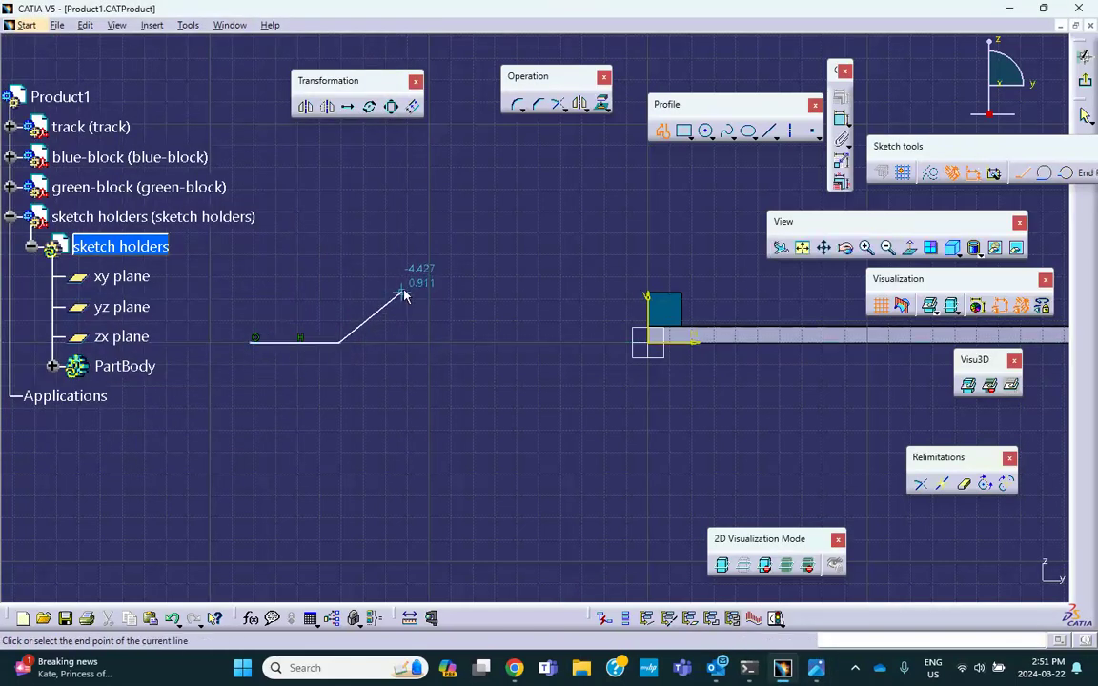
left_click(405, 283)
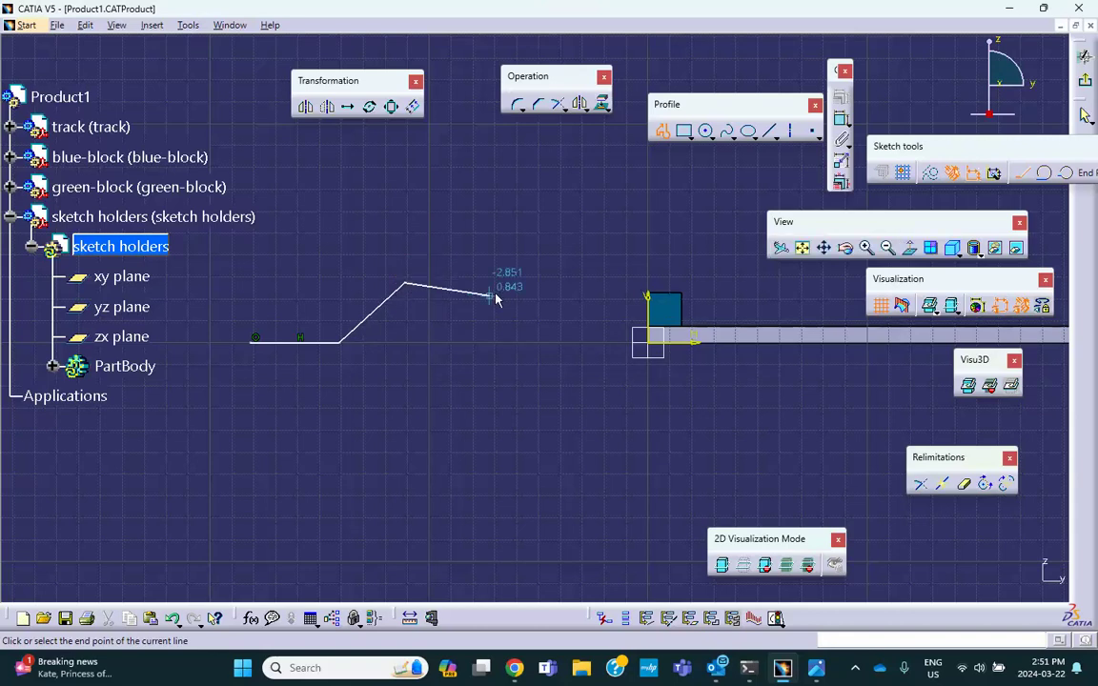
left_click(505, 283)
double_click(560, 187)
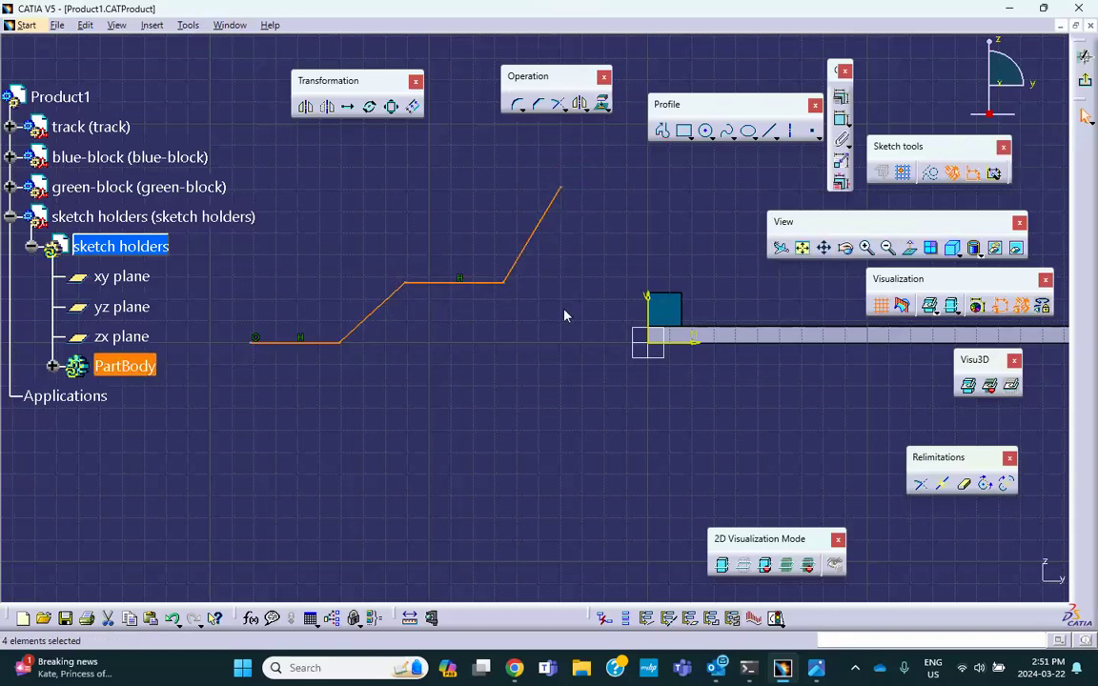
left_click(539, 424)
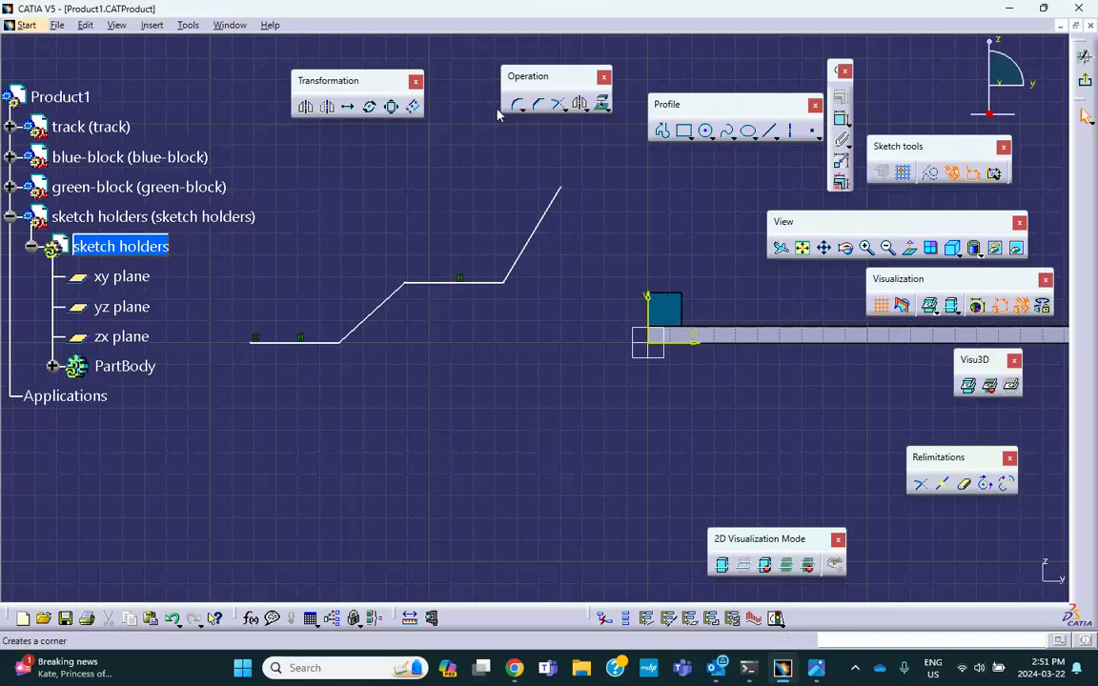
Start a distance dimension between the profile's start and end points.
left_click(840, 120)
left_click(256, 341)
left_click(566, 193)
Make the start-to-end dimension horizontal and set it to 10 in.
right_click(470, 412)
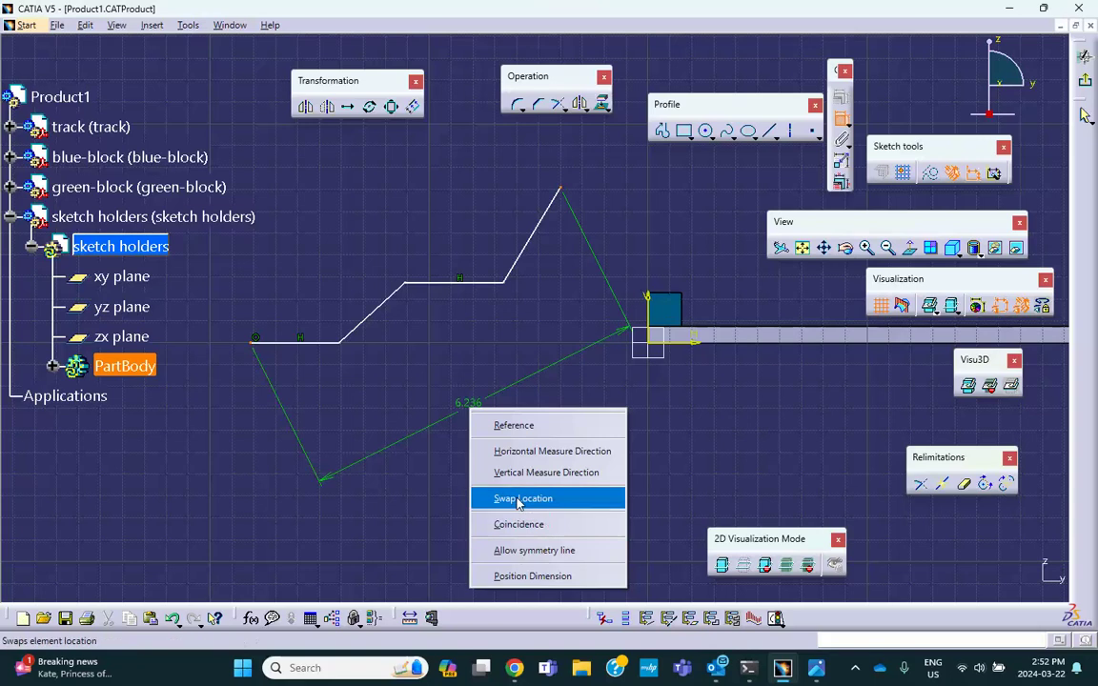
left_click(520, 453)
left_click(468, 467)
double_click(465, 464)
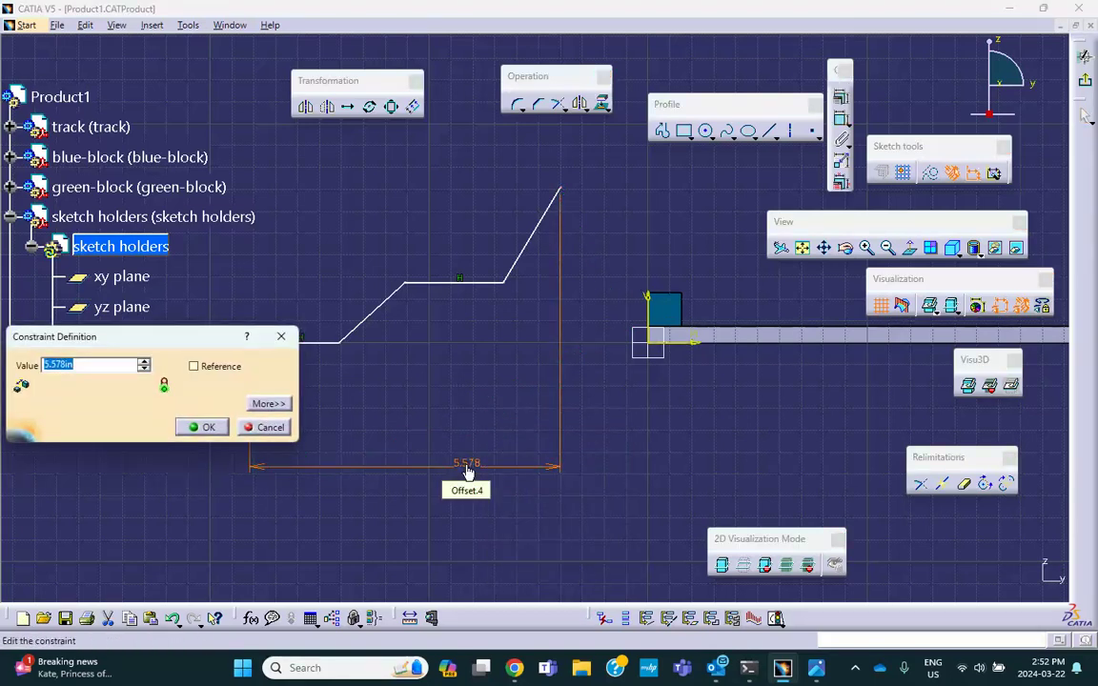
type("10")
key("Return")
middle_click_drag(293, 430, 310, 495)
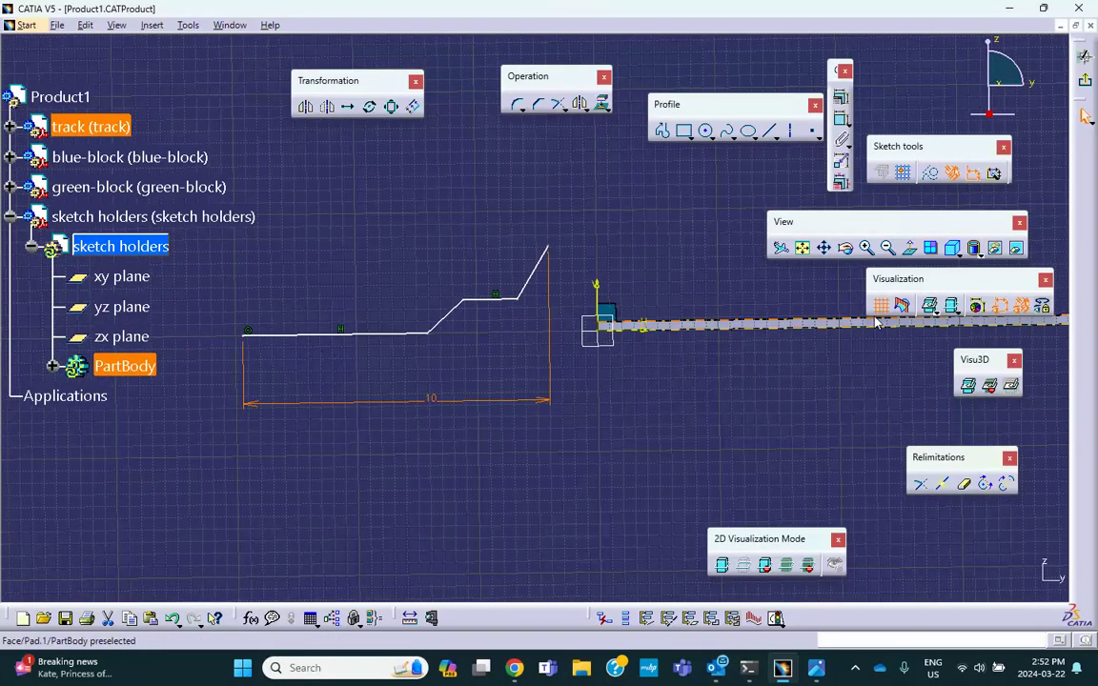
left_click(910, 247)
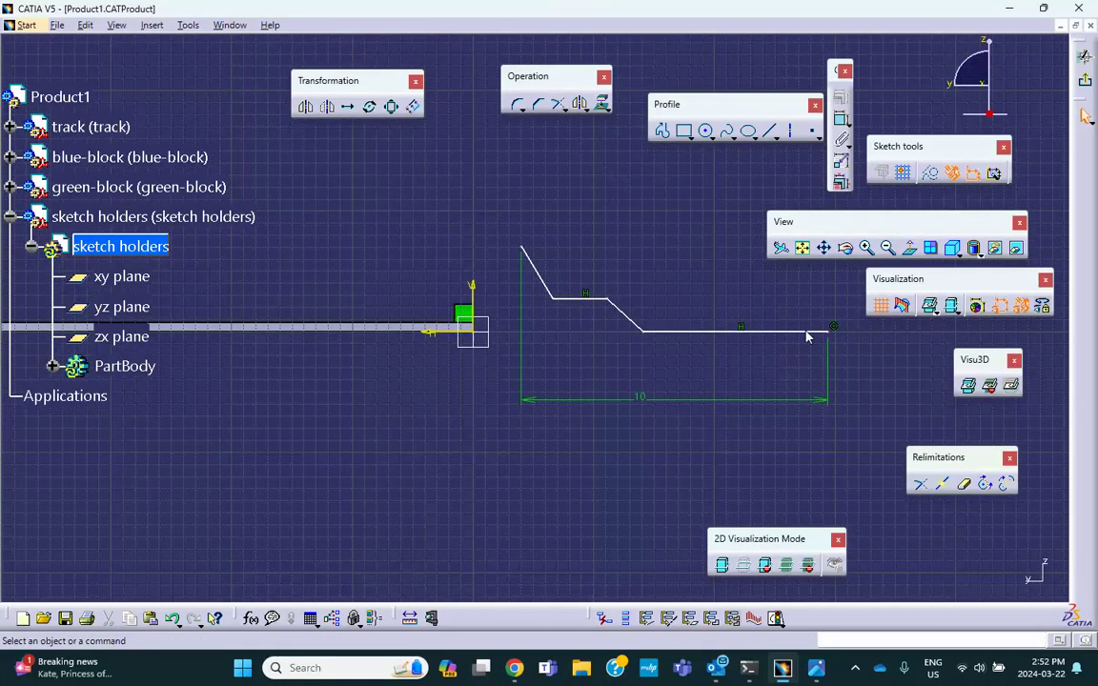
left_click(912, 248)
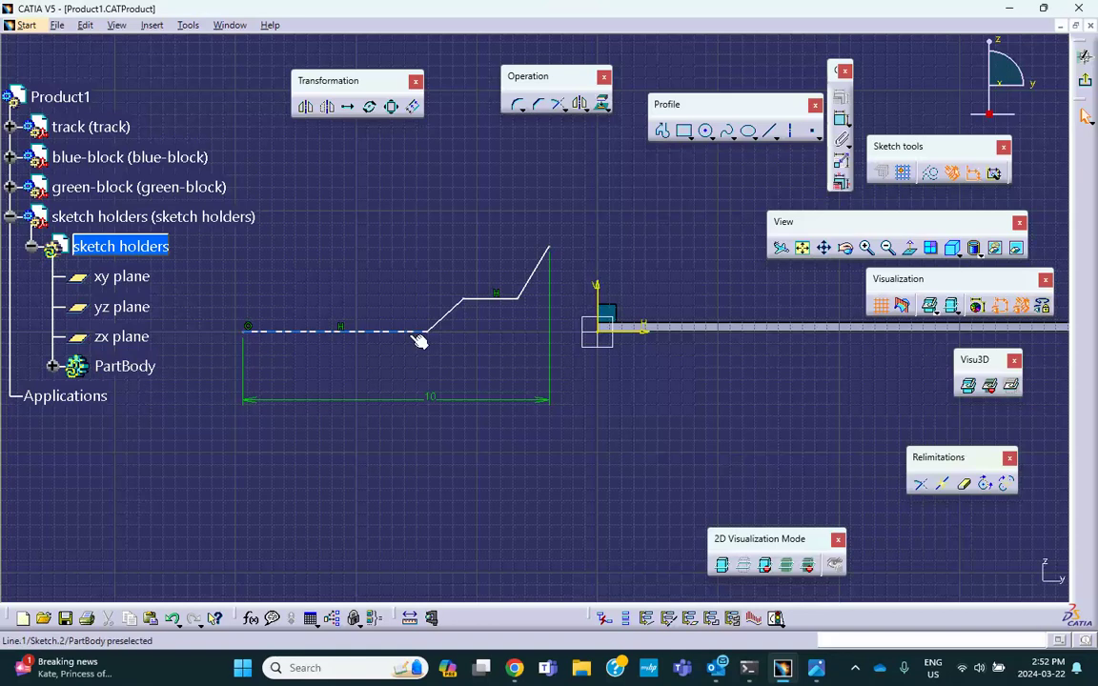
Set the first flat line's length to 3 in.
left_click(1084, 115)
left_click(349, 378)
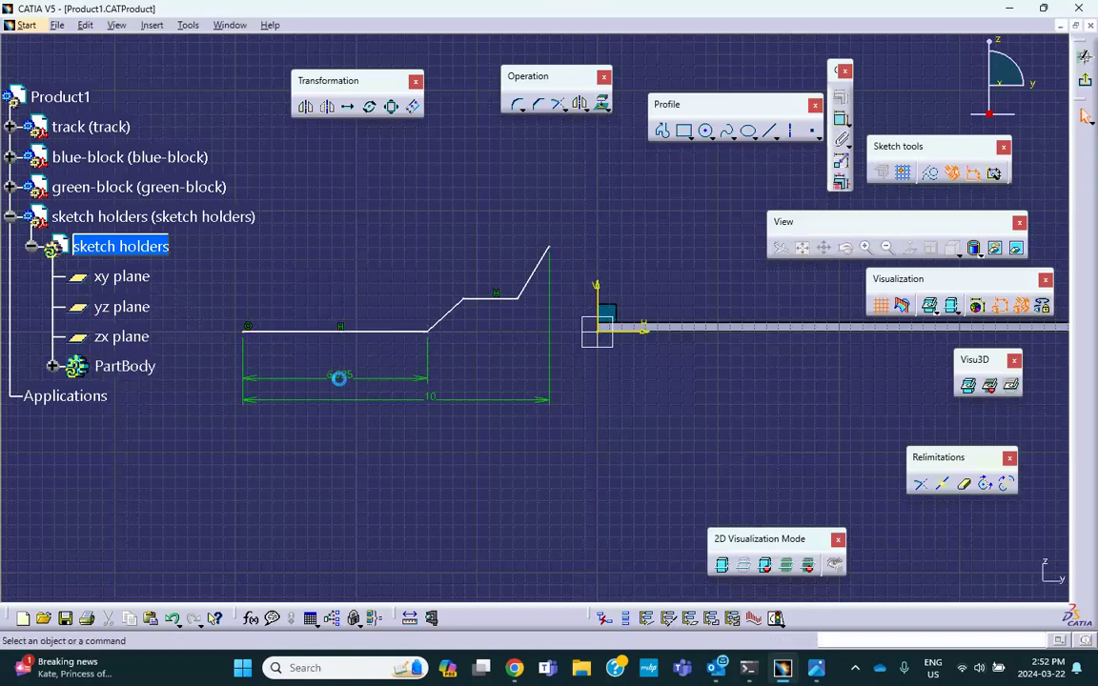
double_click(351, 380)
type("3in")
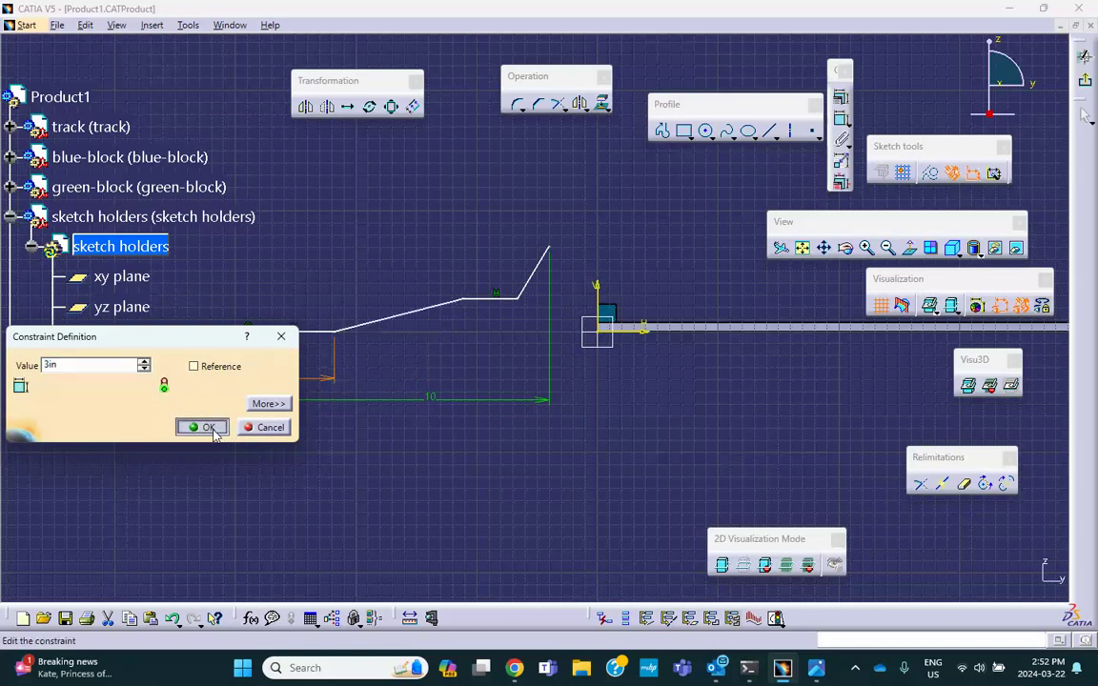
left_click(216, 427)
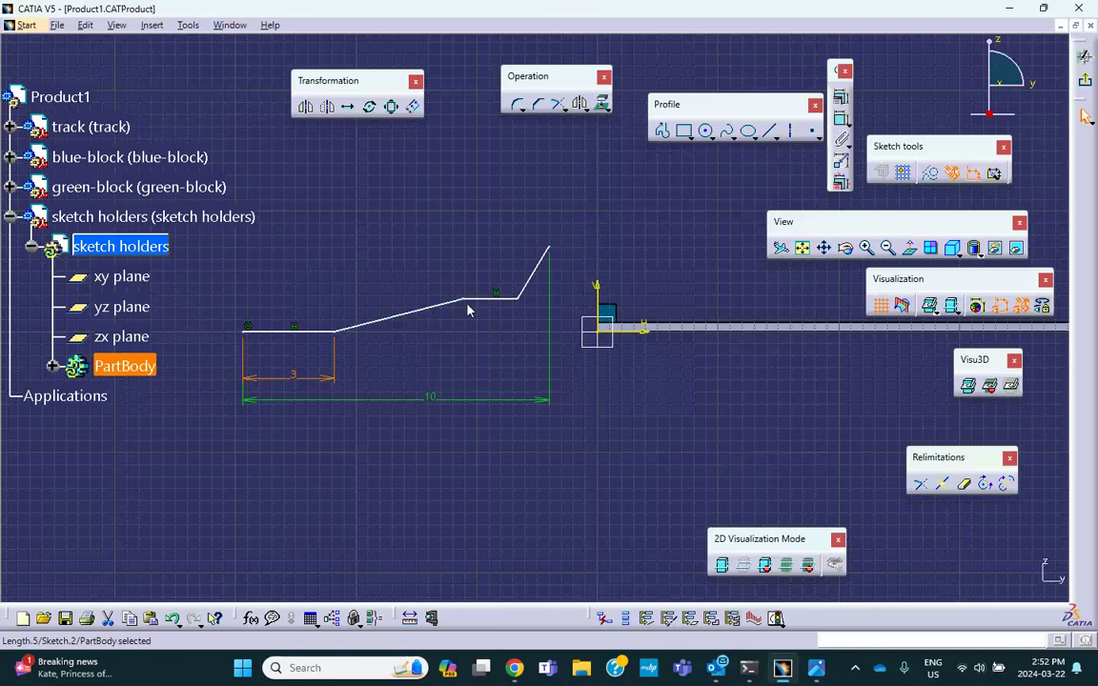
Give the sloped line a horizontal dimension of 2 in.
left_click(841, 118)
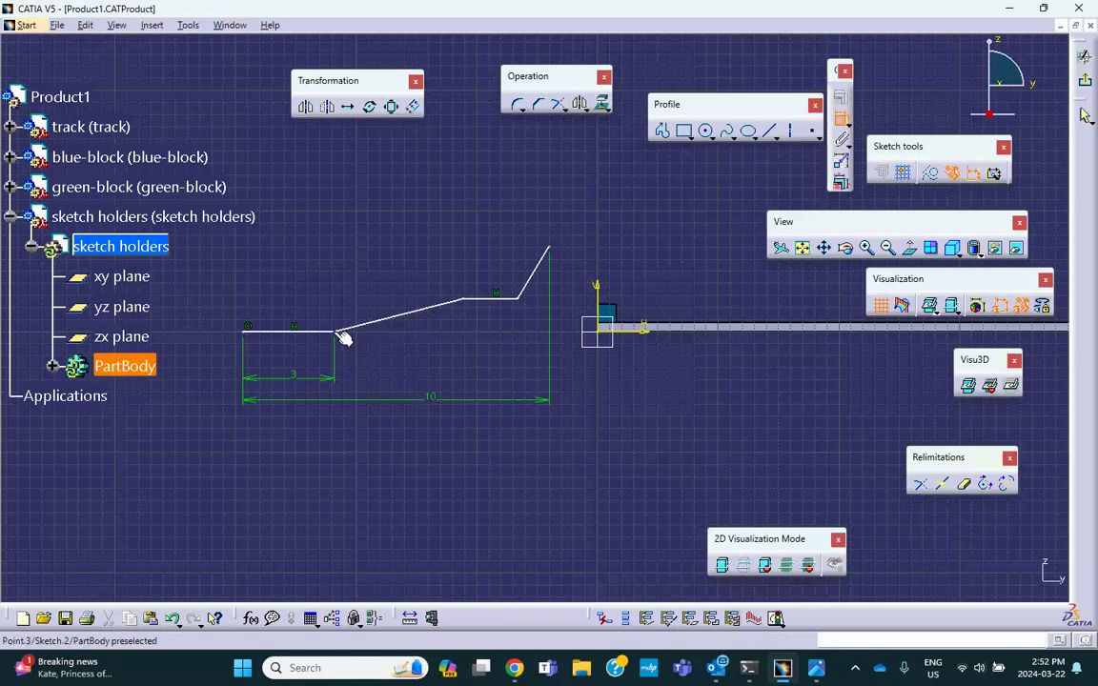
left_click(469, 303)
right_click(413, 357)
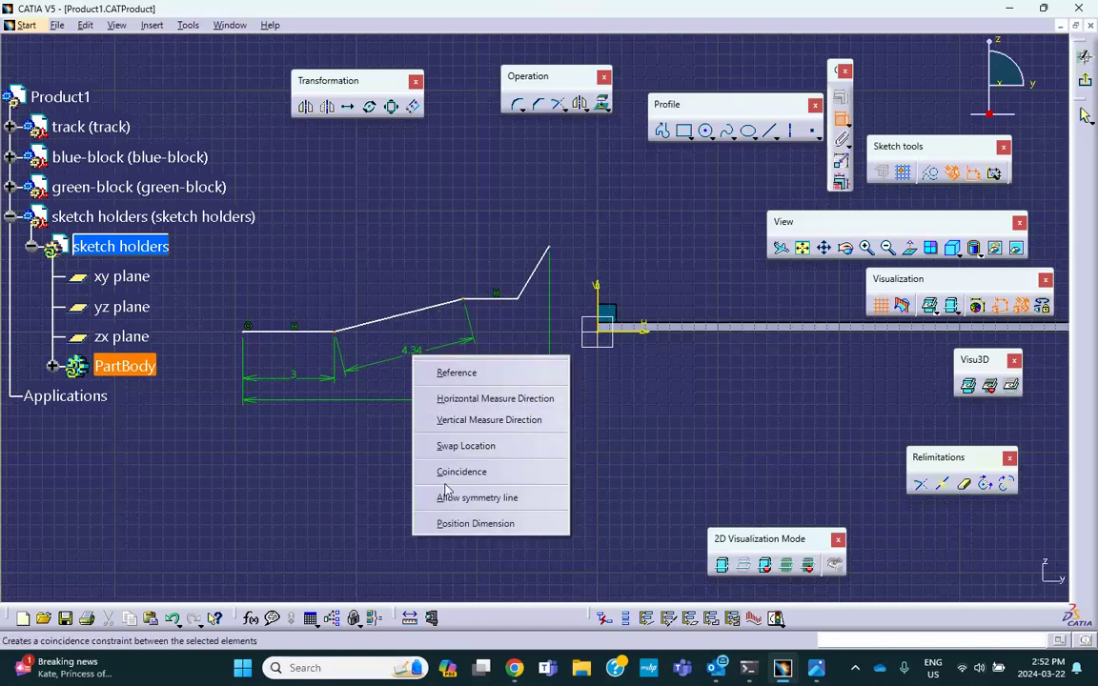
left_click(476, 398)
left_click(394, 374)
double_click(398, 375)
type("2")
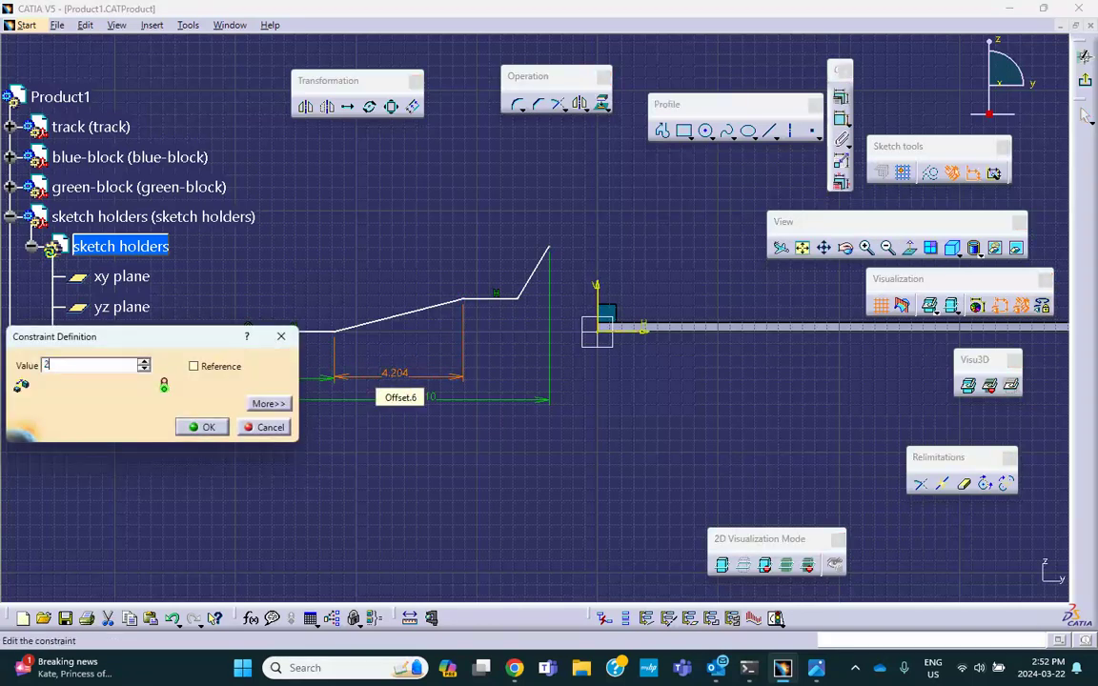
key("Return")
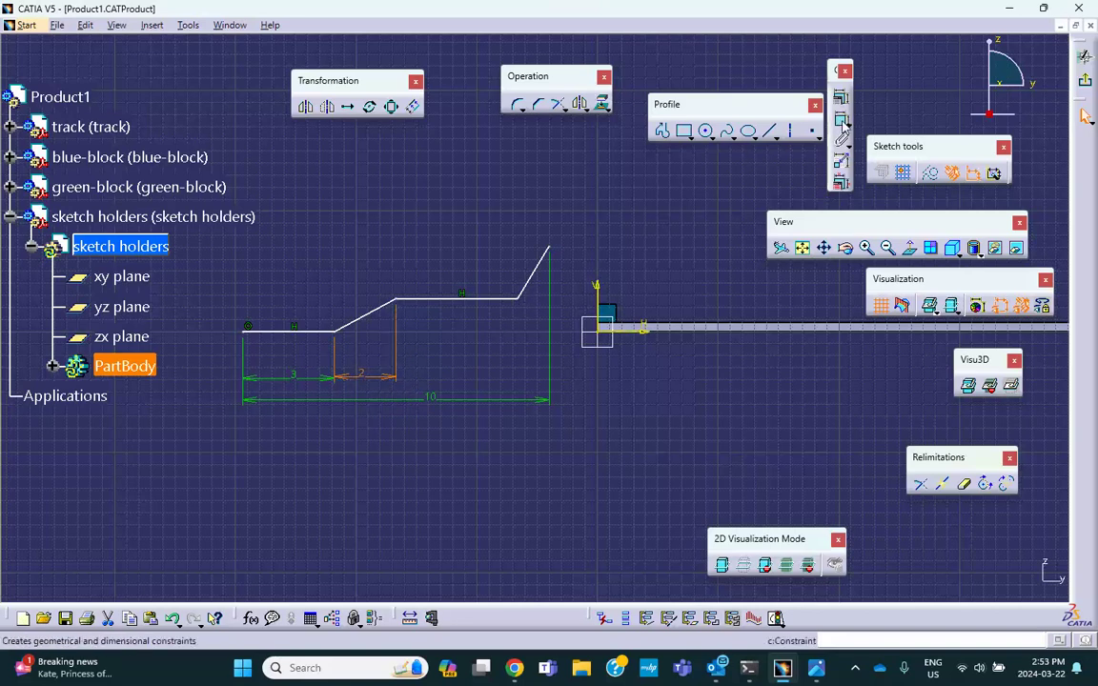
Add a 9 in horizontal dimension from the profile's left end to the raised flat's end.
left_click(246, 333)
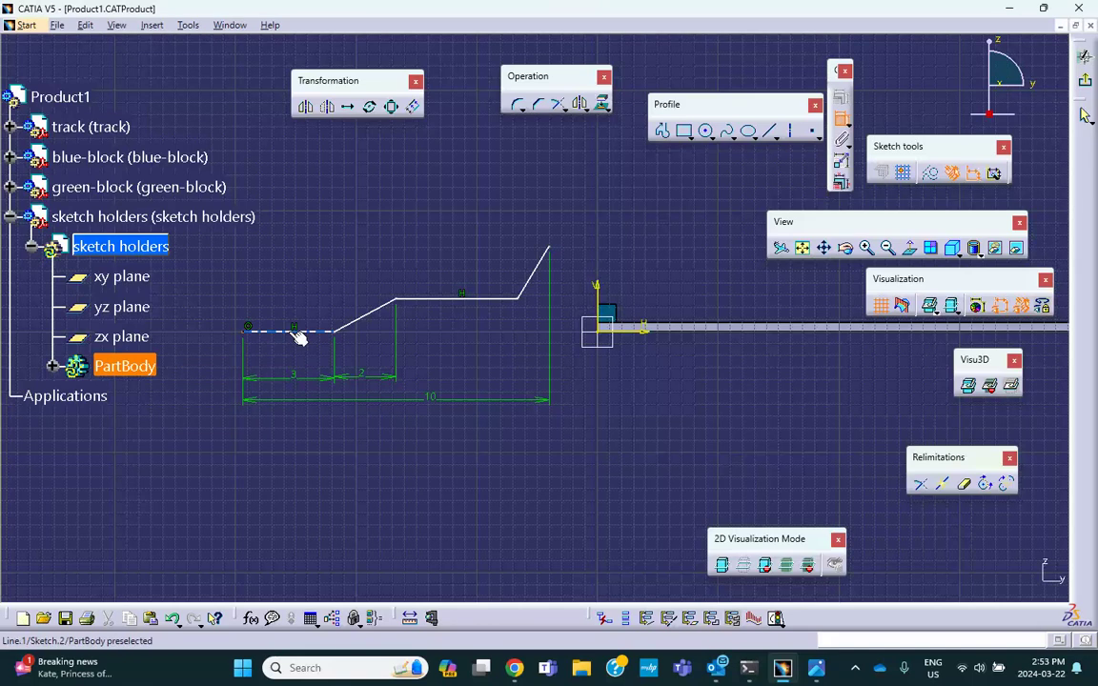
left_click(518, 299)
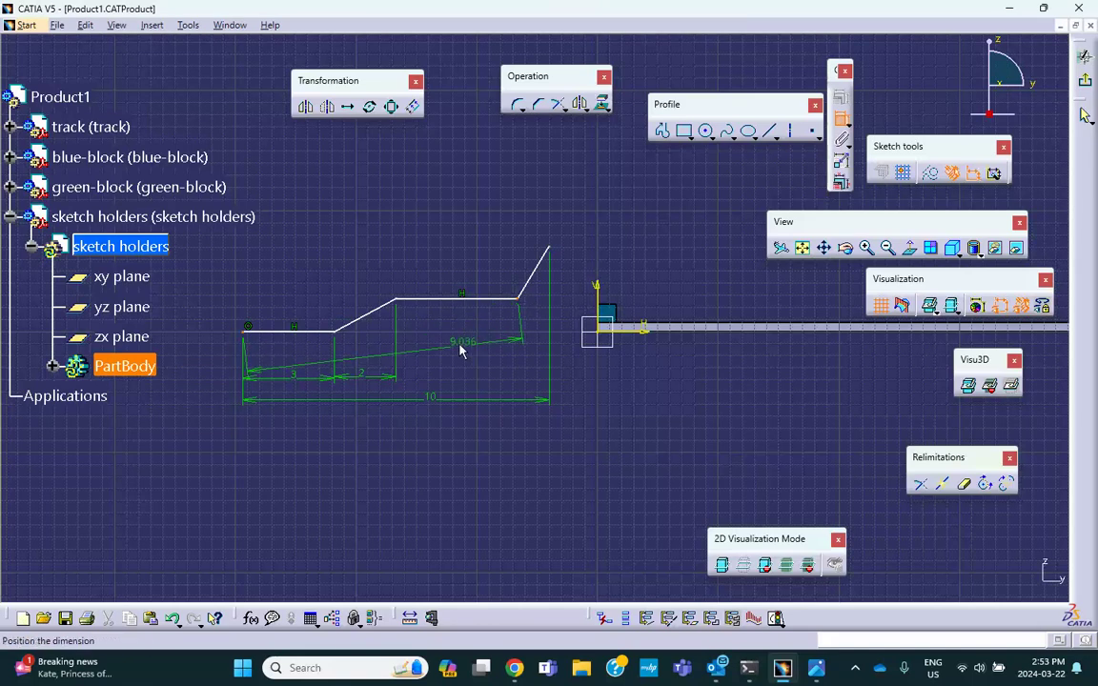
right_click(452, 257)
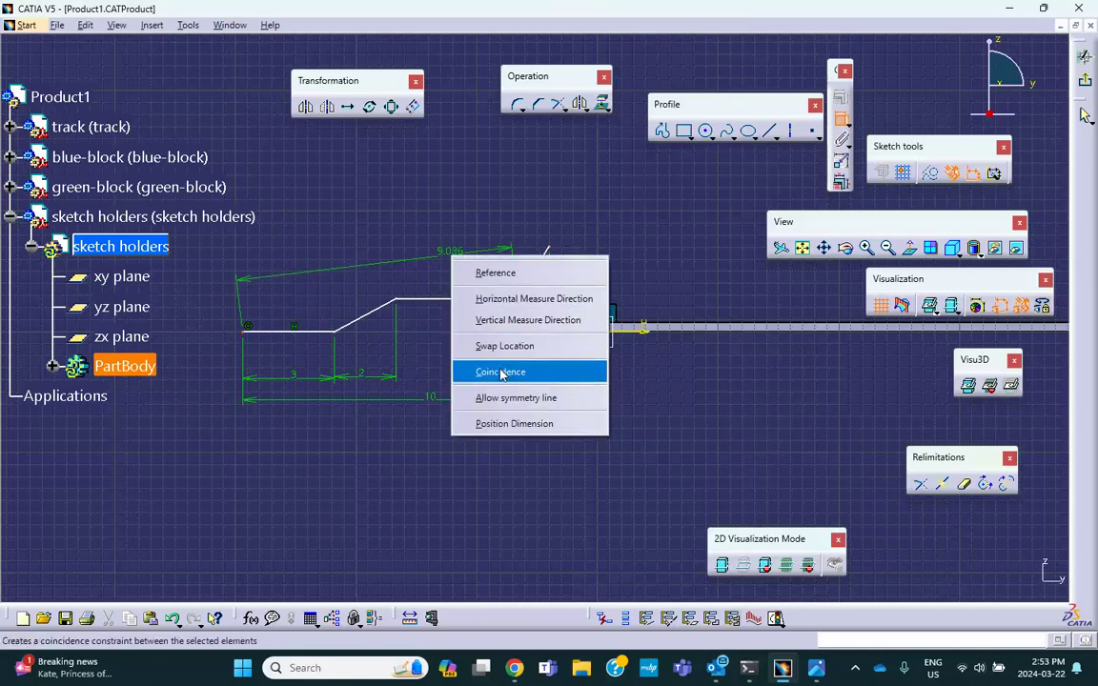
left_click(488, 298)
left_click(408, 388)
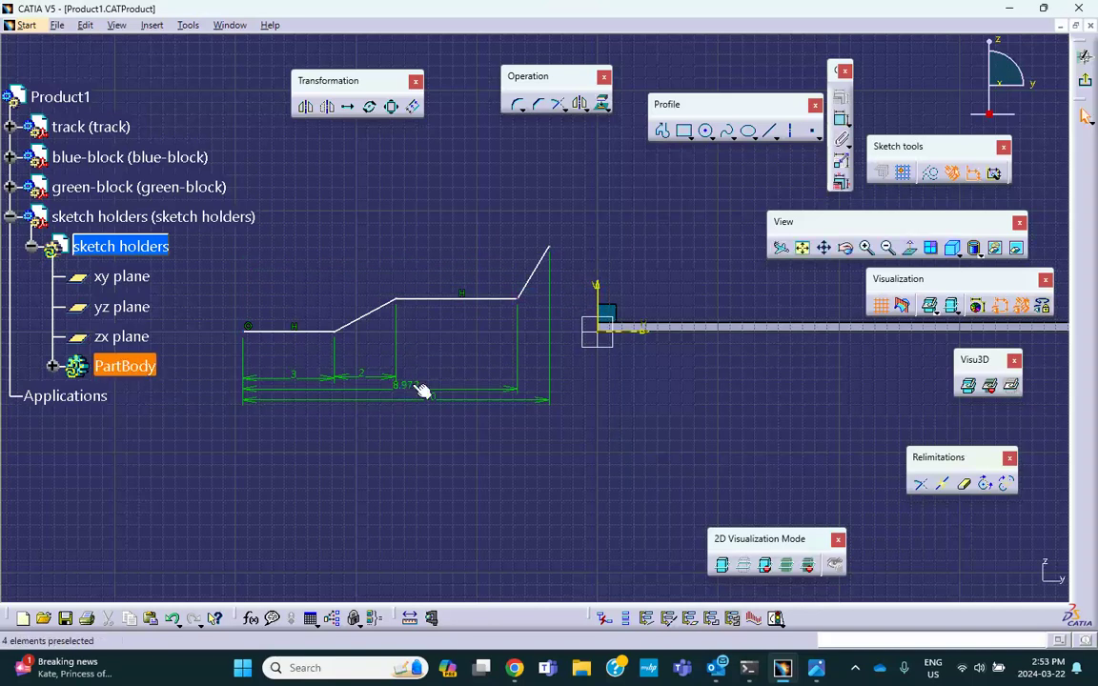
double_click(412, 383)
type("9")
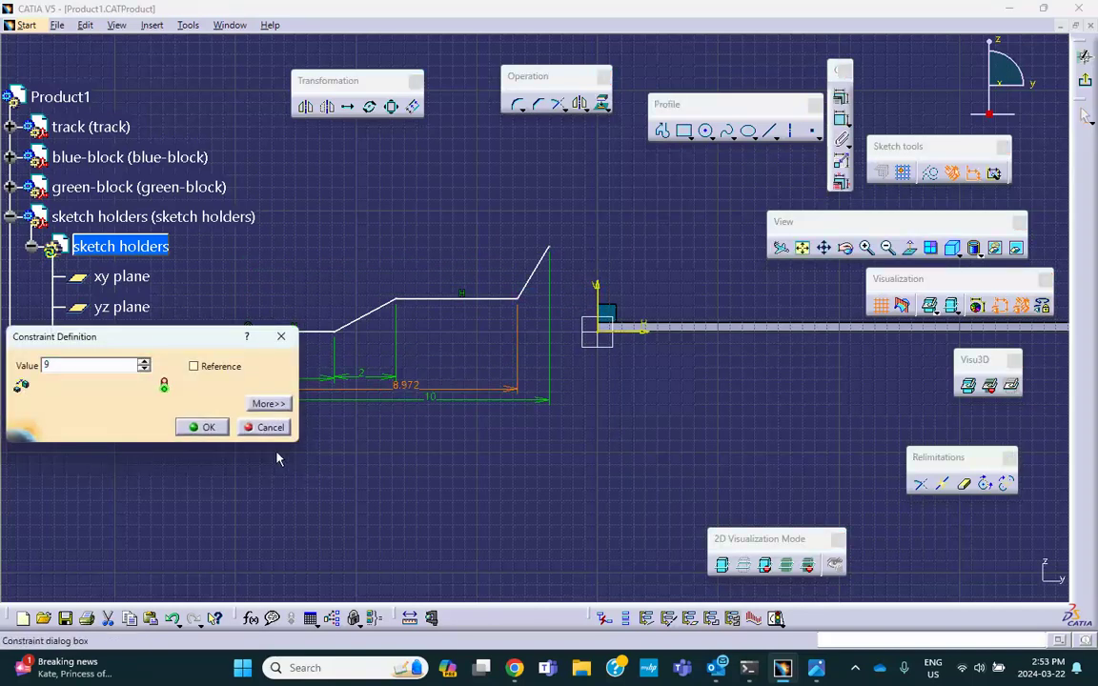
left_click(202, 427)
mouse_move(345, 454)
middle_mouse_down()
mouse_move(356, 451)
mouse_move(346, 476)
mouse_move(357, 508)
middle_mouse_up()
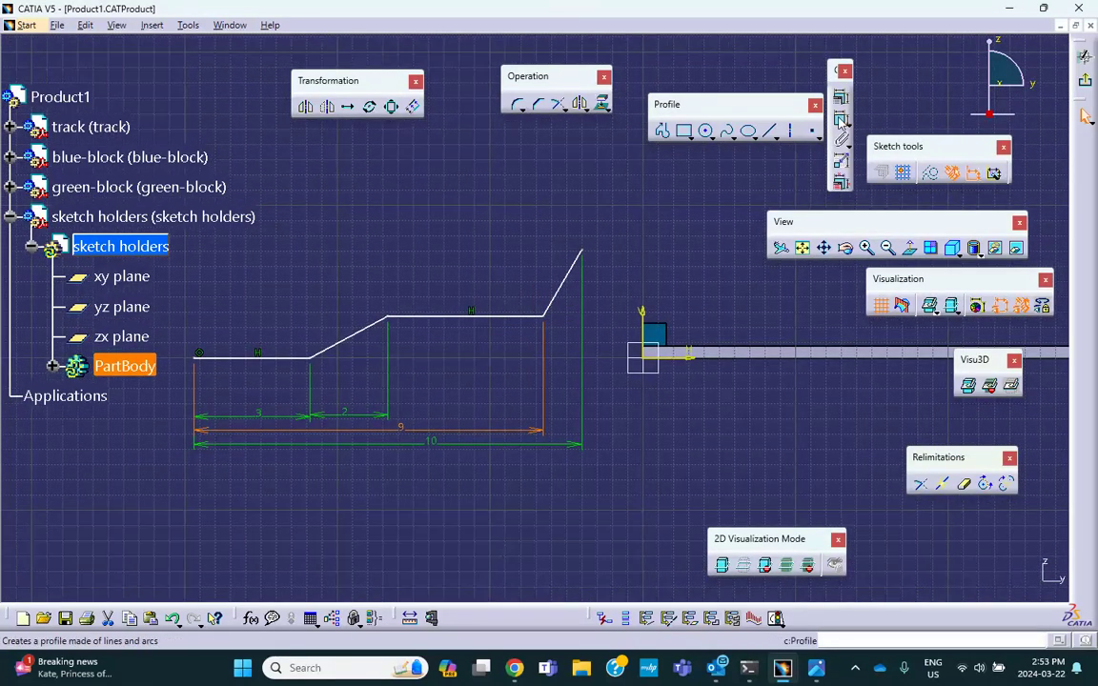
Add a vertical 5 in dimension from the lower corner to the raised flat section.
left_click(839, 119)
left_click(309, 357)
left_click(385, 319)
right_click(308, 301)
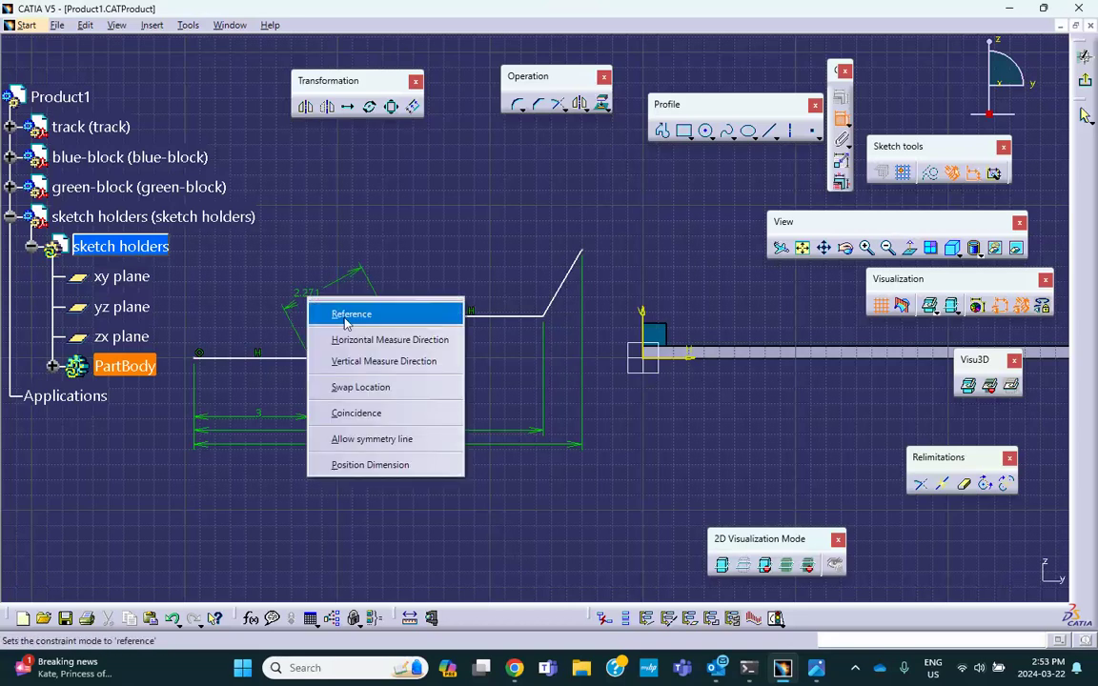
left_click(358, 361)
left_click(281, 335)
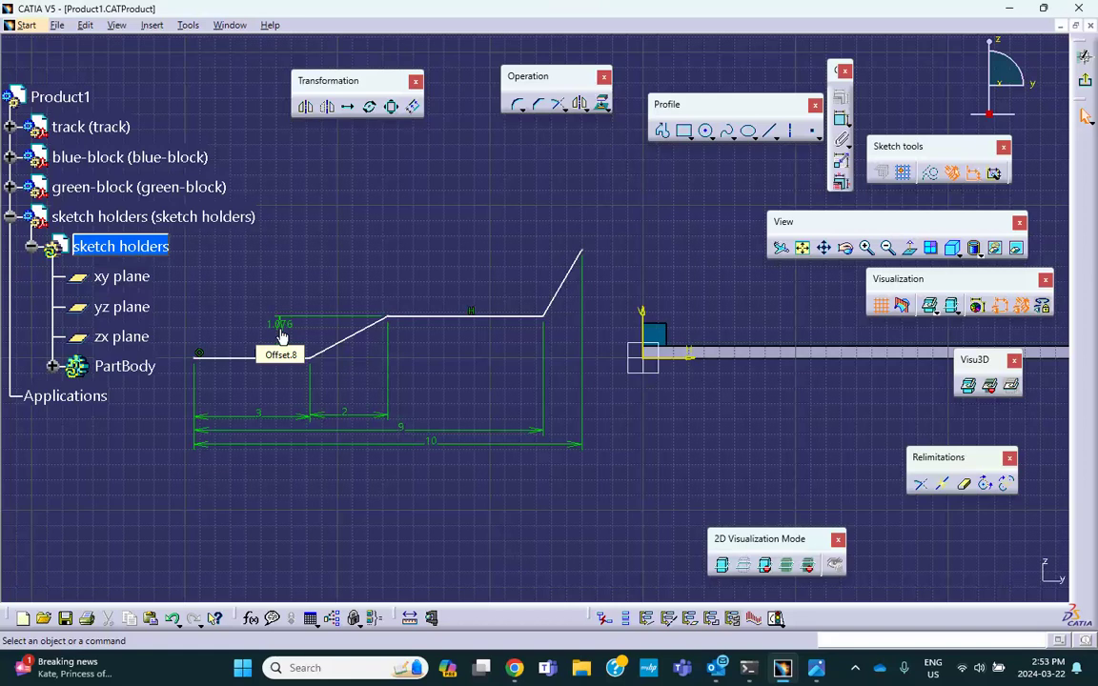
double_click(284, 326)
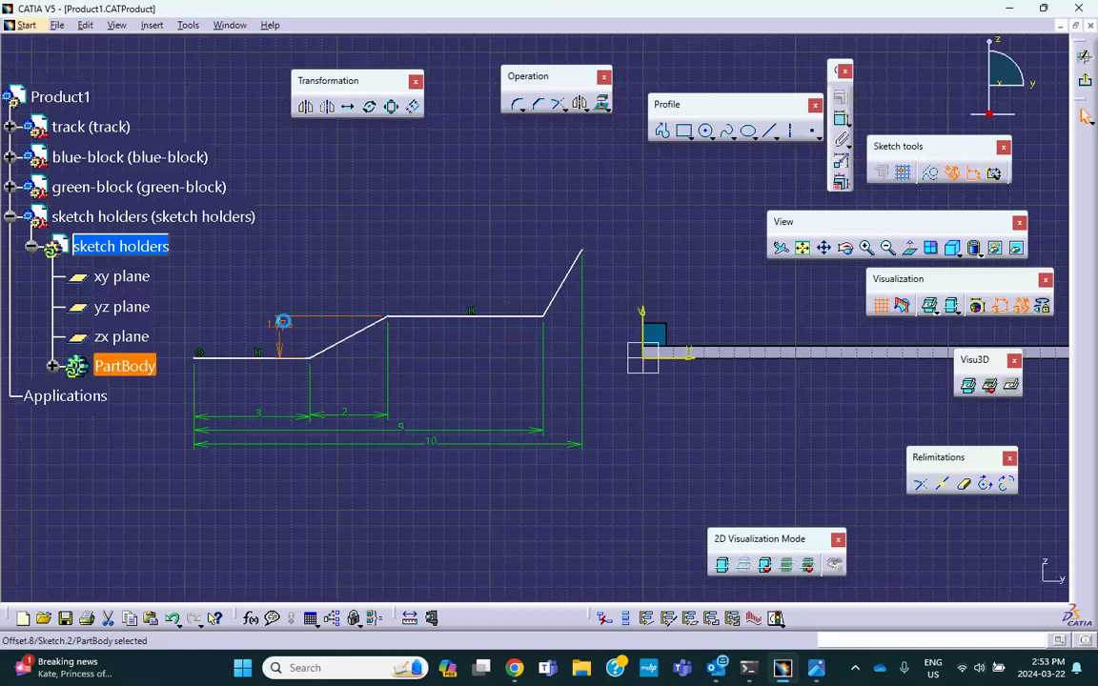
type("5")
left_click(204, 427)
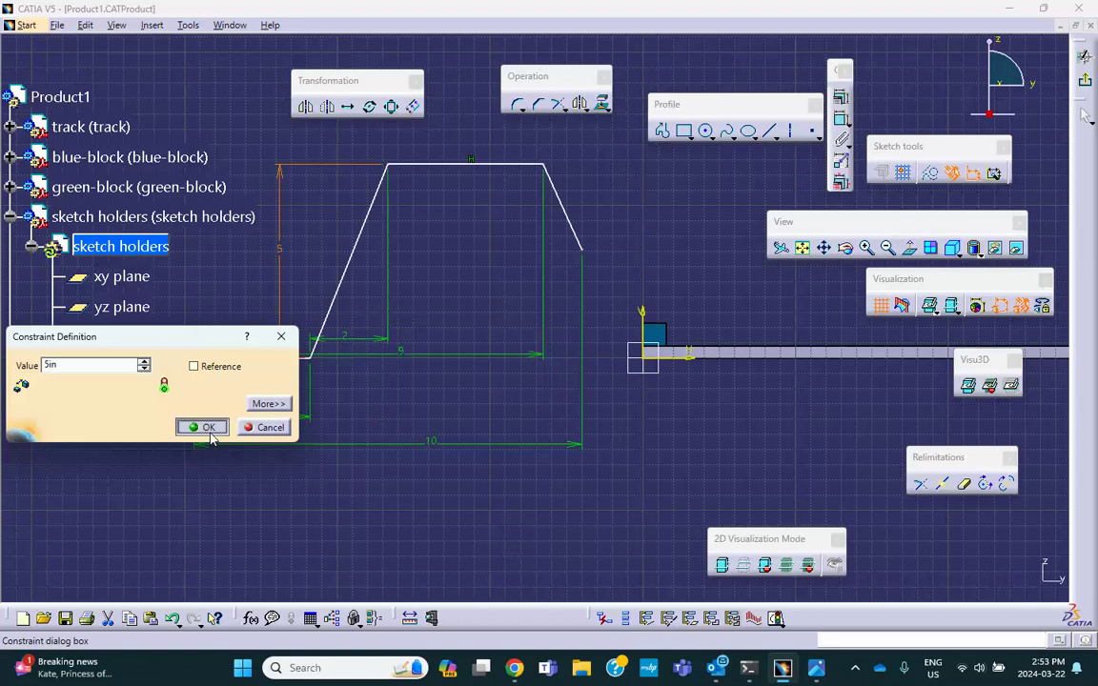
mouse_move(355, 318)
middle_mouse_down()
mouse_move(330, 422)
mouse_move(347, 369)
middle_mouse_up()
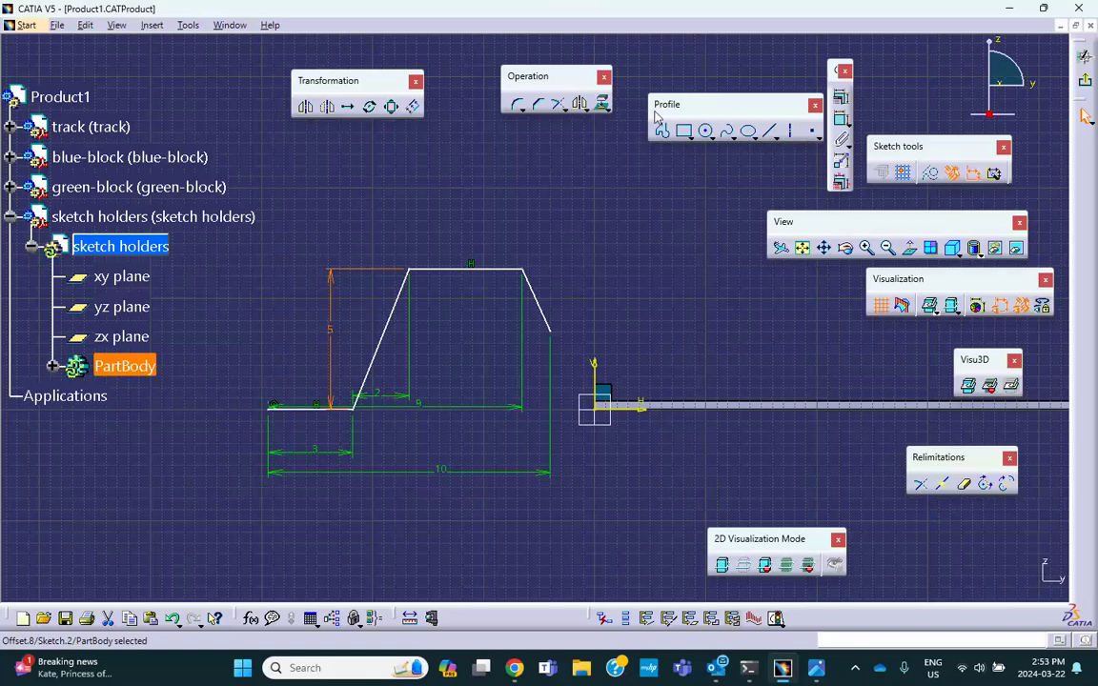
left_click(844, 121)
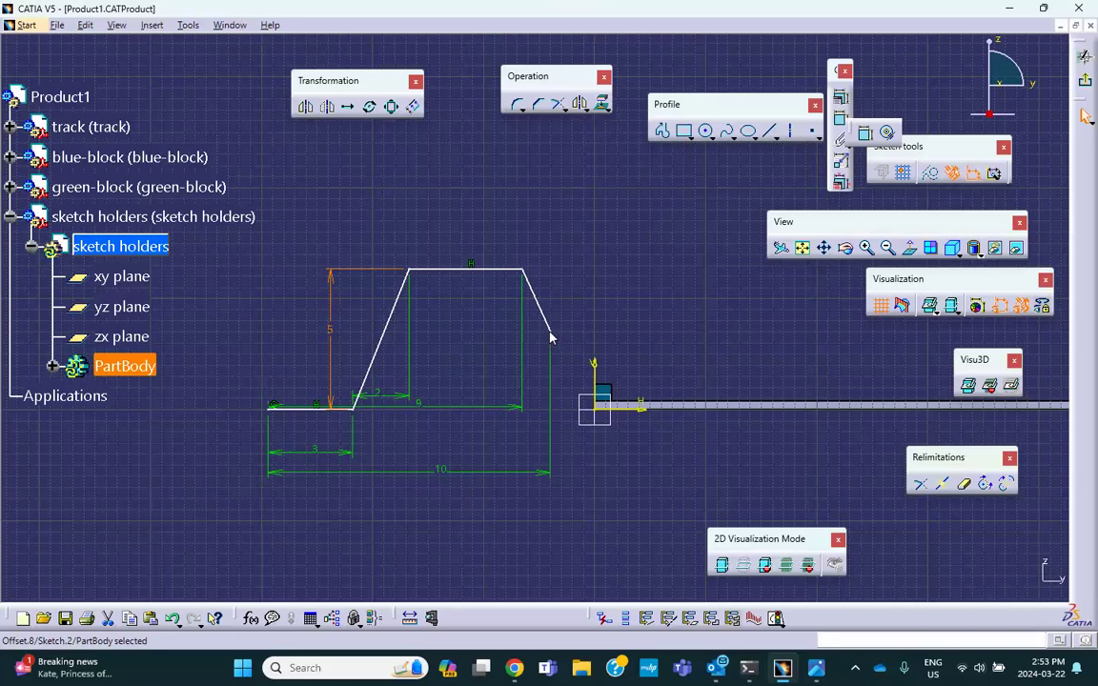
Set the profile's final rise to 20 above the bottom-left flat line with a vertical dimension.
left_click(858, 135)
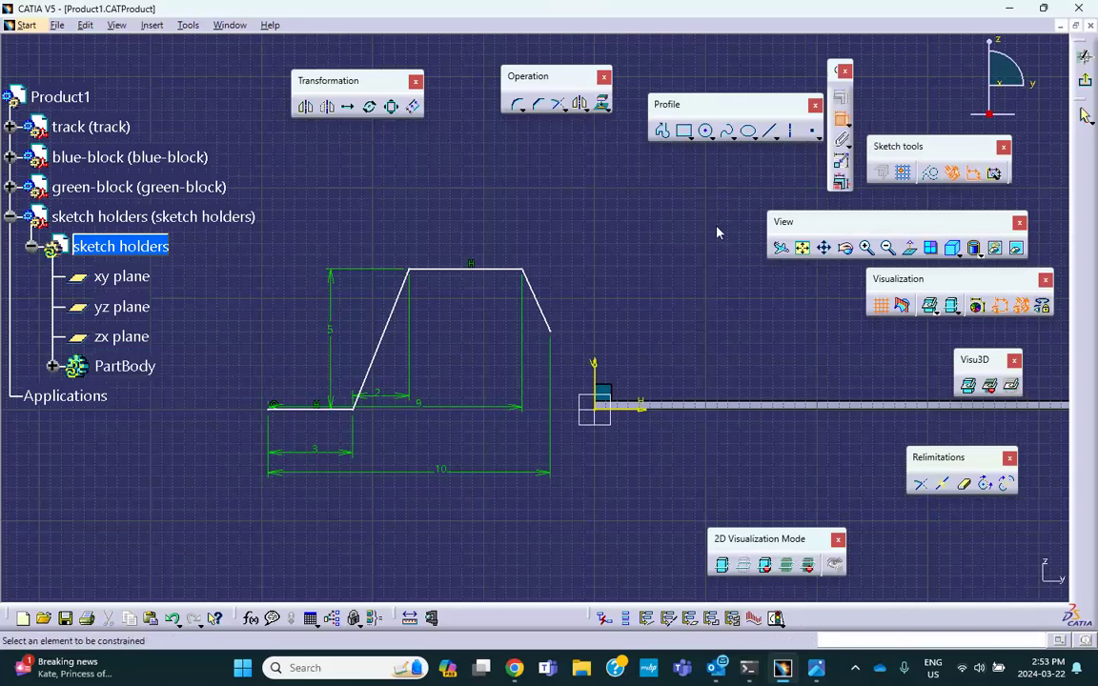
left_click(558, 335)
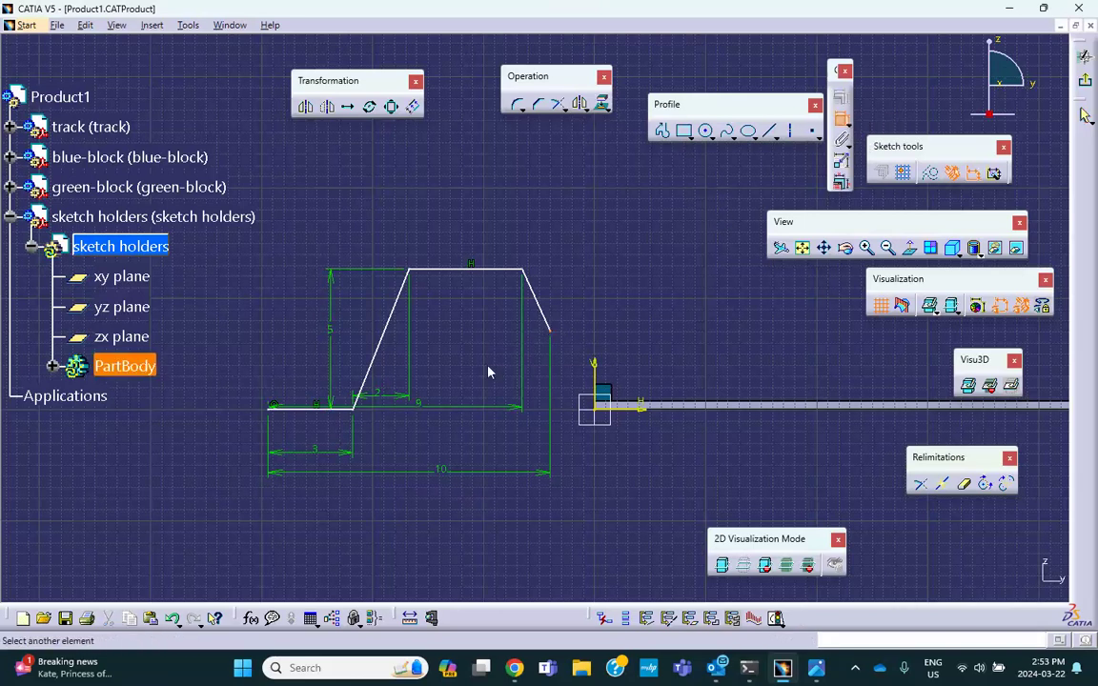
left_click(343, 409)
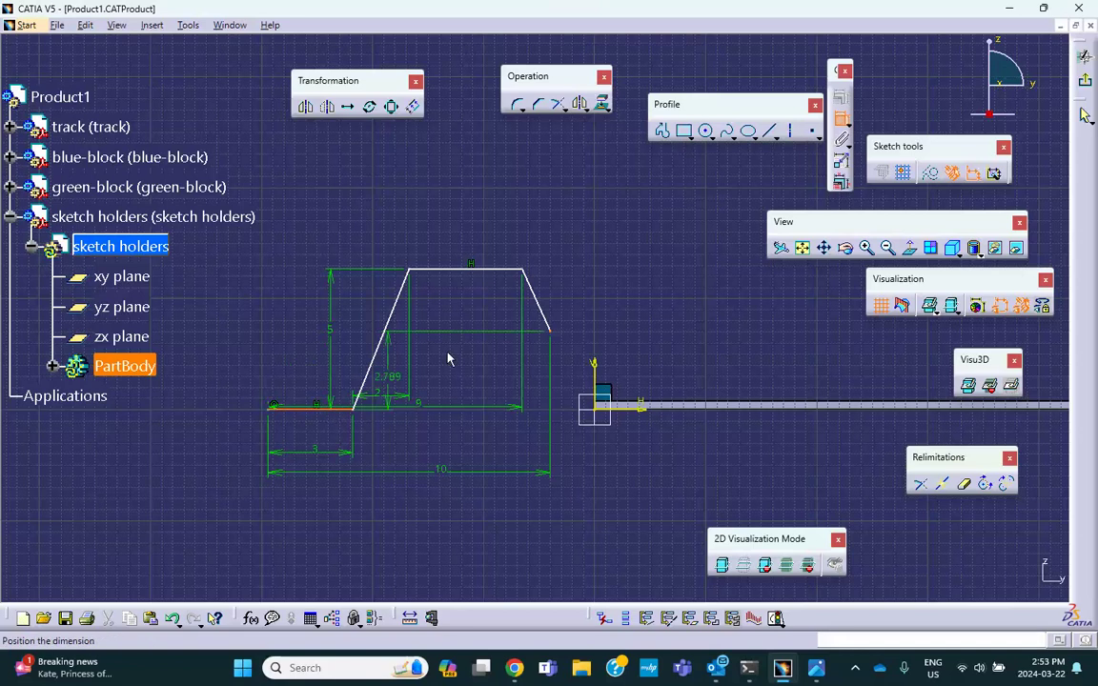
left_click(575, 238)
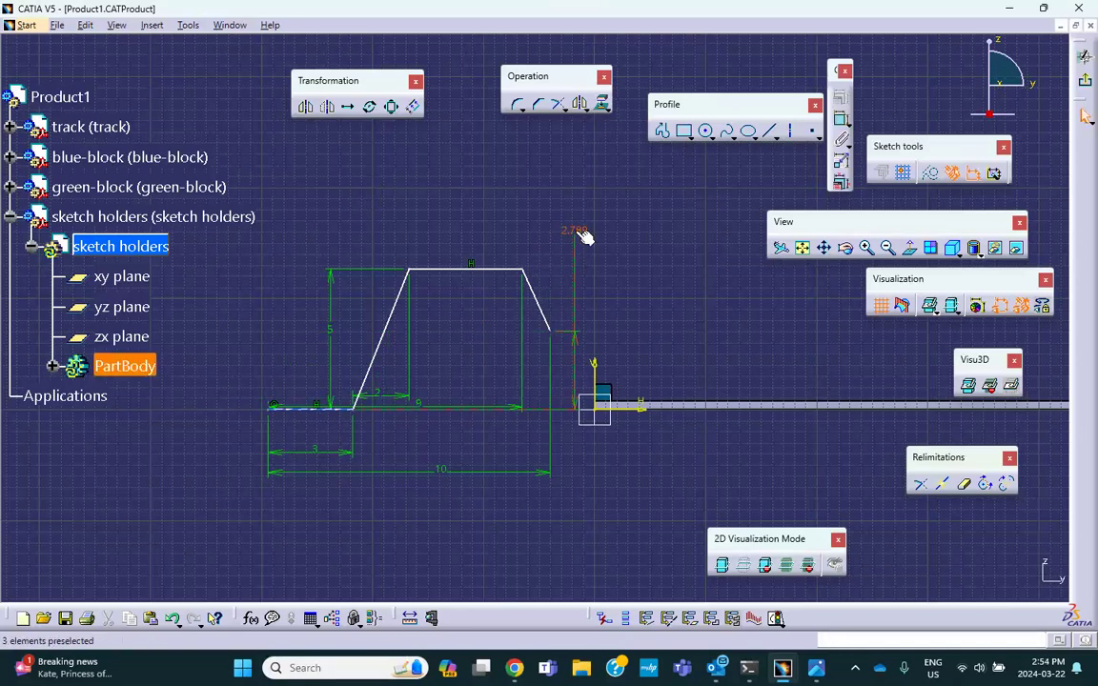
double_click(576, 235)
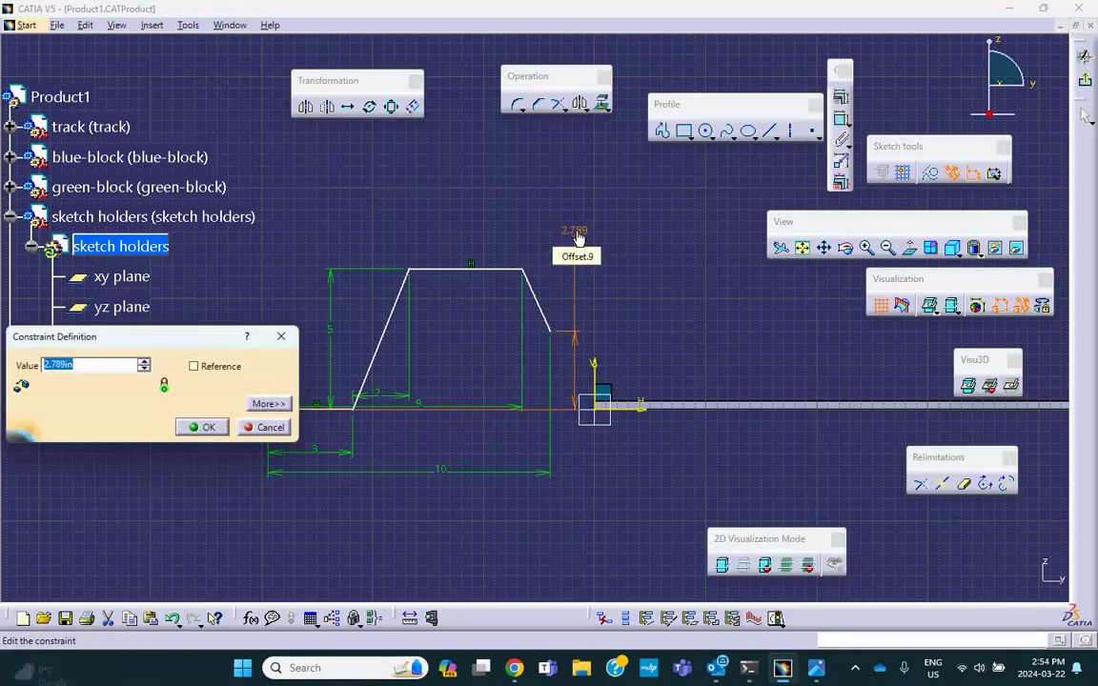
type("20")
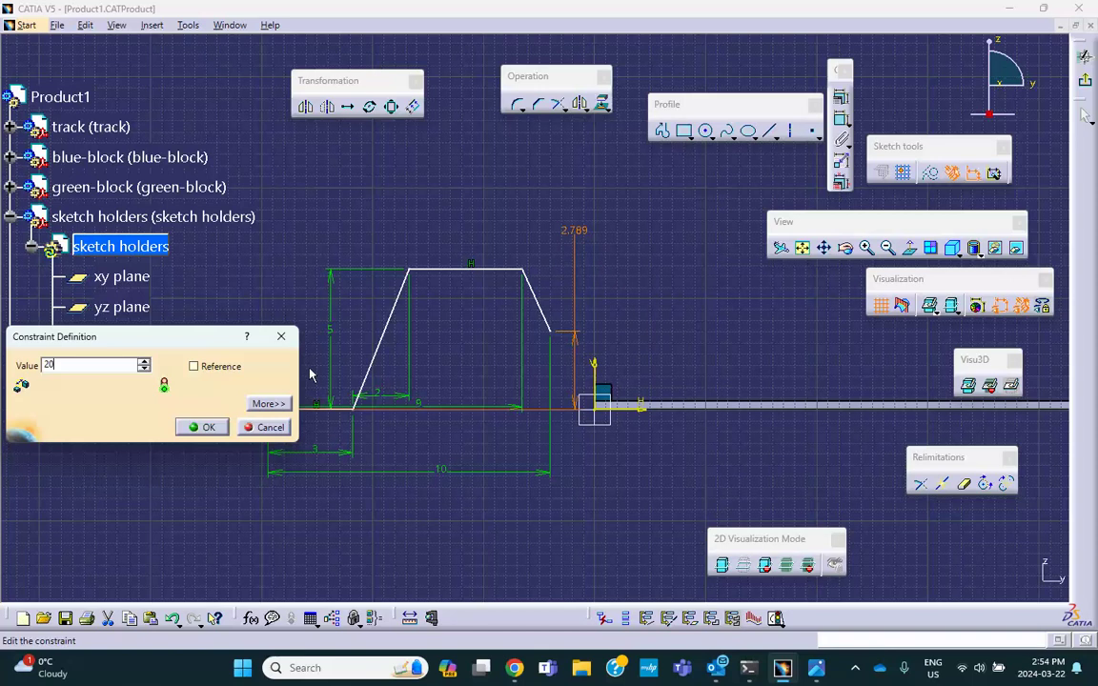
left_click(201, 427)
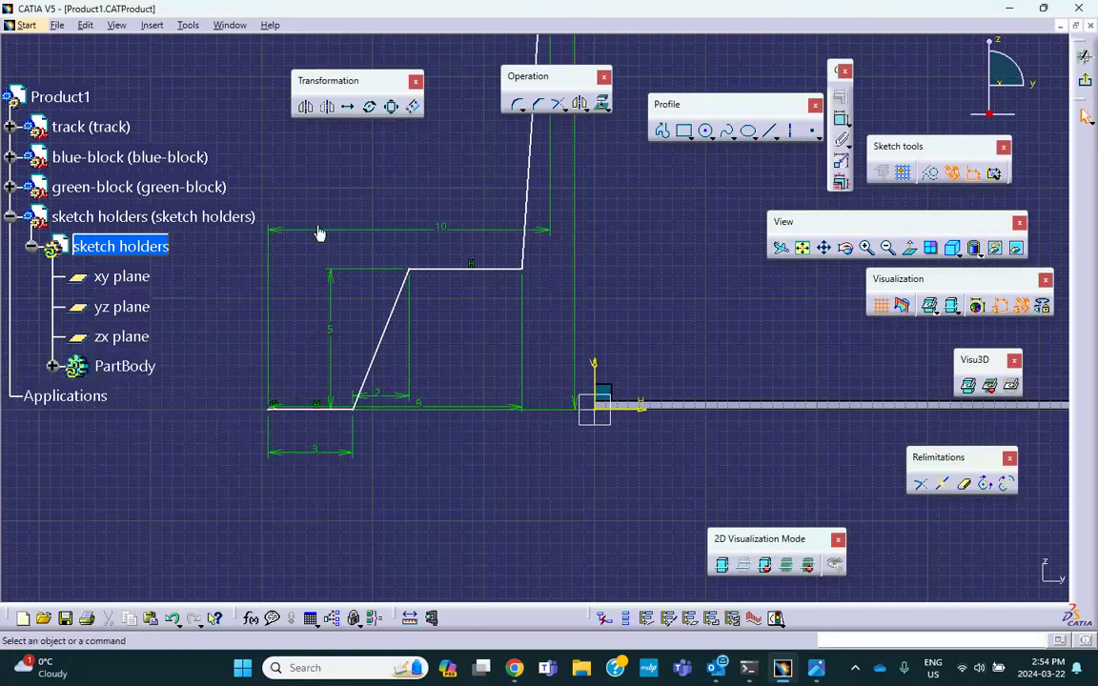
Look over the whole blue-block profile, then bring up the OT90.png activity chart.
mouse_move(370, 200)
middle_mouse_down()
mouse_move(375, 194)
mouse_move(375, 321)
mouse_move(318, 357)
middle_mouse_up()
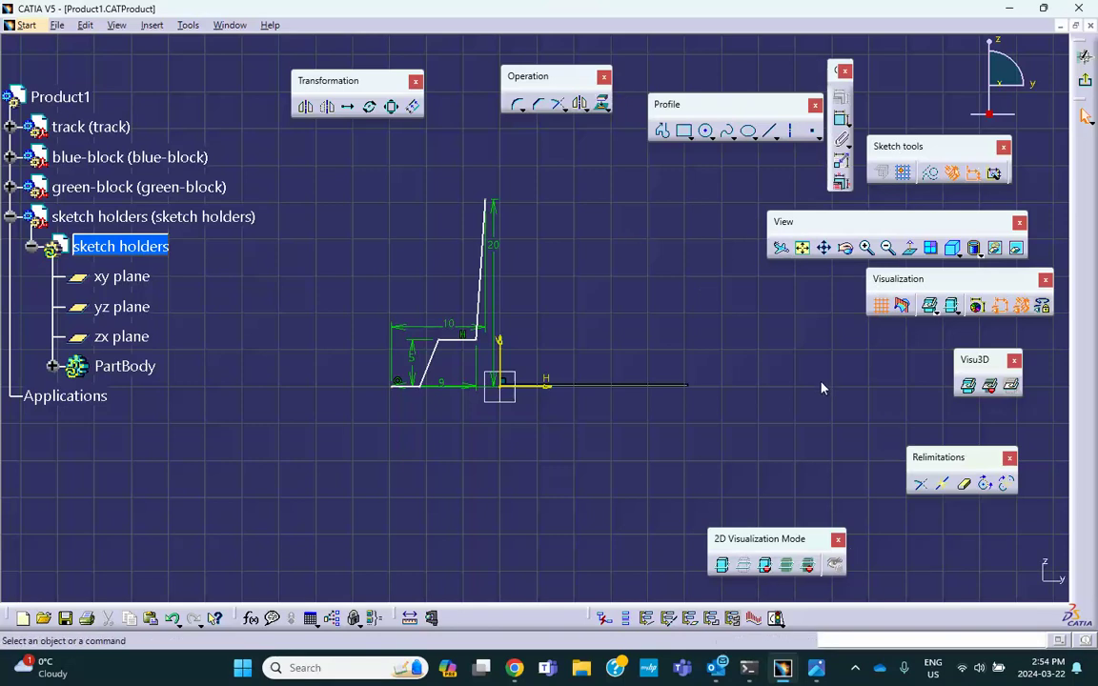
left_click(909, 249)
left_click(908, 250)
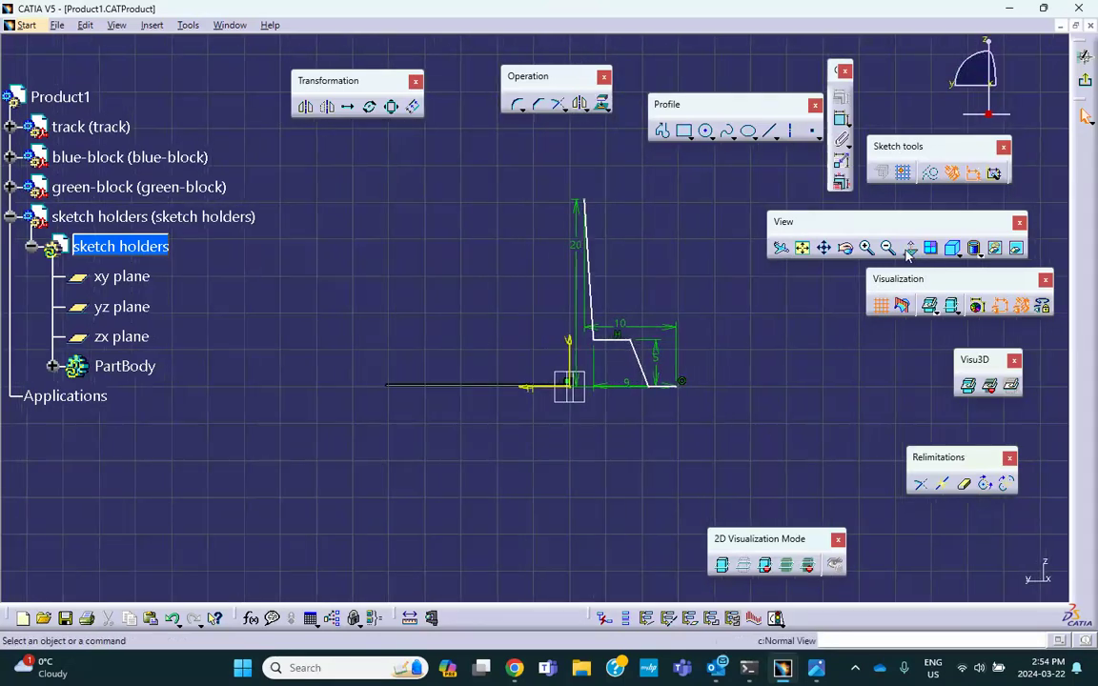
middle_click_drag(634, 411, 561, 428)
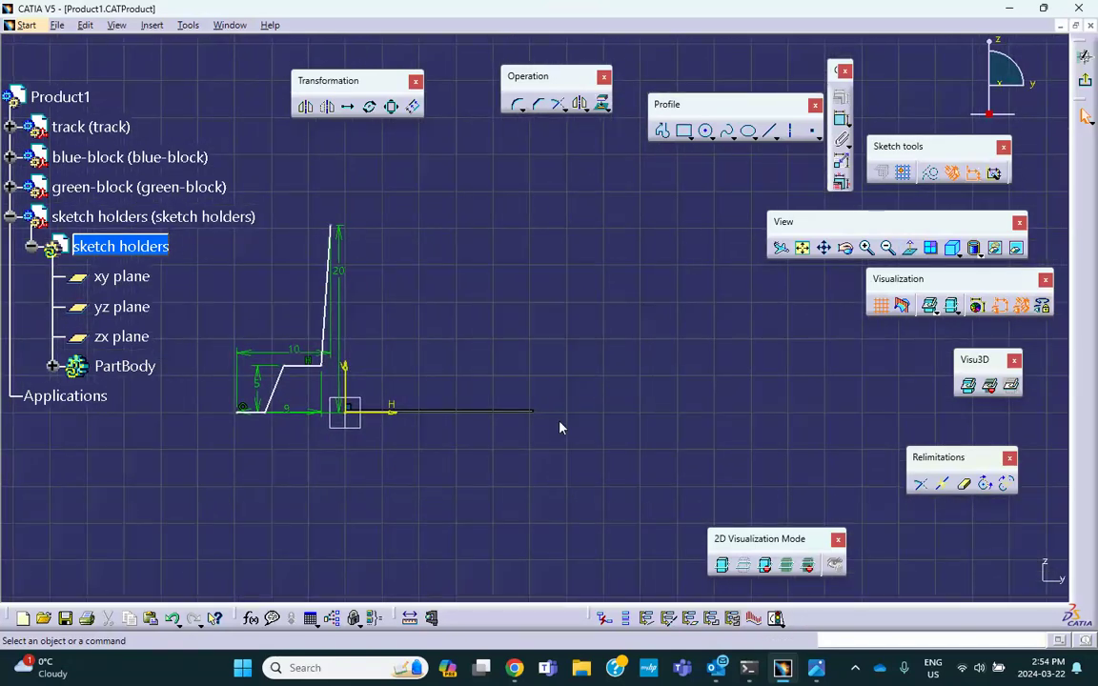
left_click(817, 670)
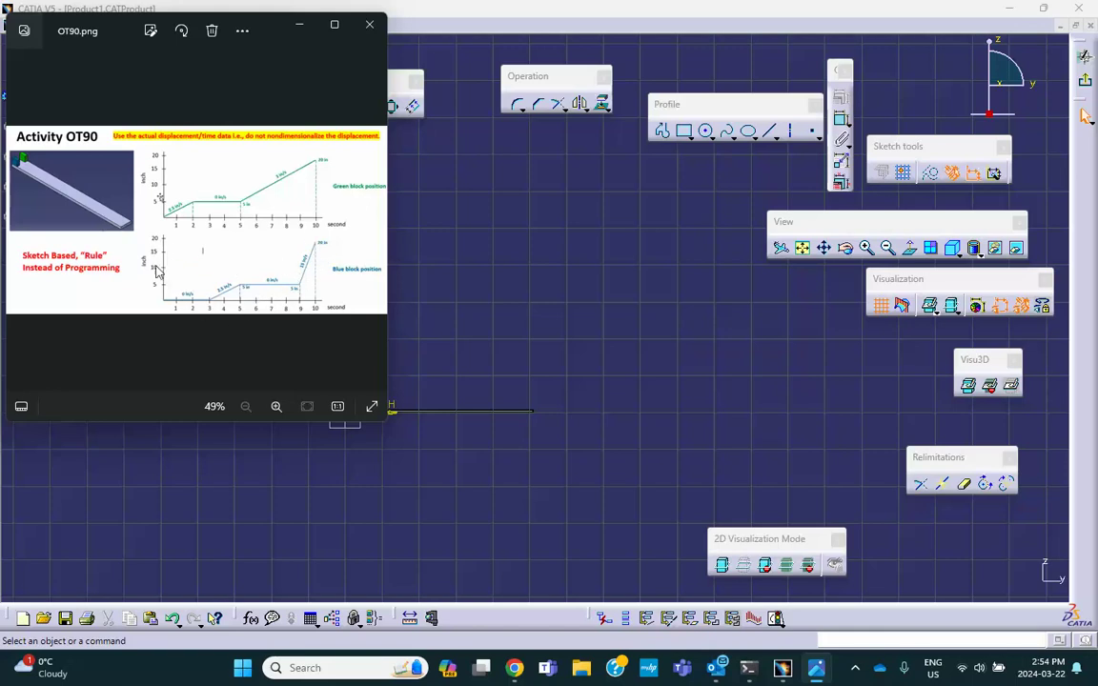
Bring the CATIA sketch back in front of the OT90 chart in Photos.
left_click(520, 262)
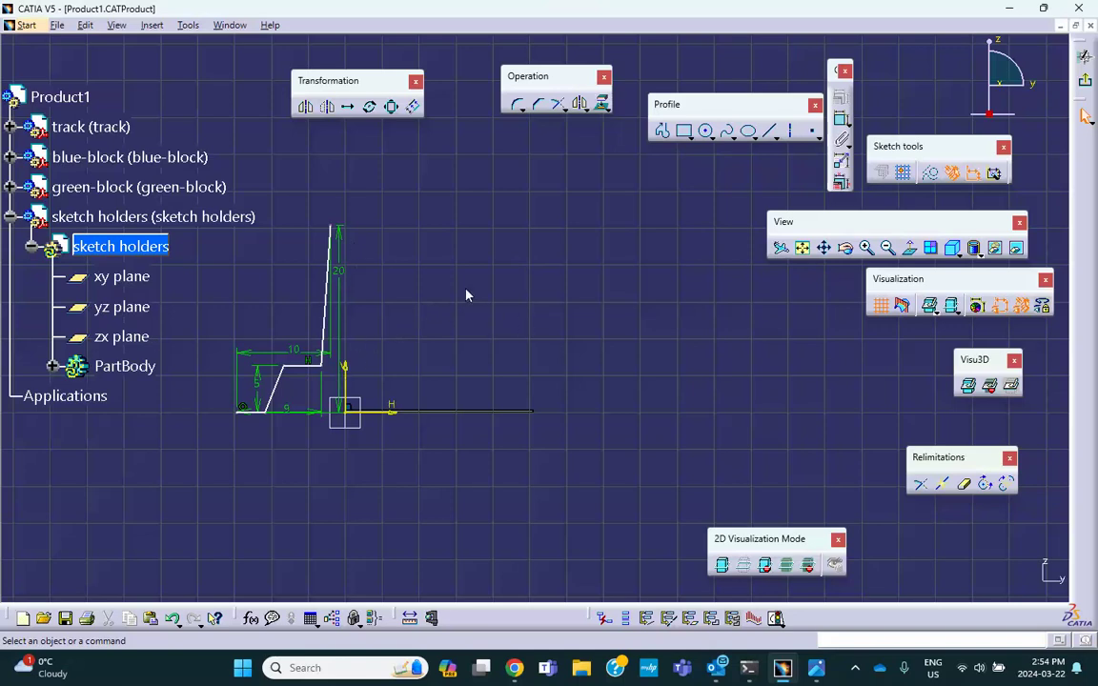
Exit the sketcher and rename Sketch.2 to 'blue-sketch' through its Properties.
left_click(1084, 80)
mouse_move(676, 334)
middle_mouse_down()
mouse_move(552, 241)
mouse_move(522, 304)
mouse_move(490, 305)
middle_mouse_up()
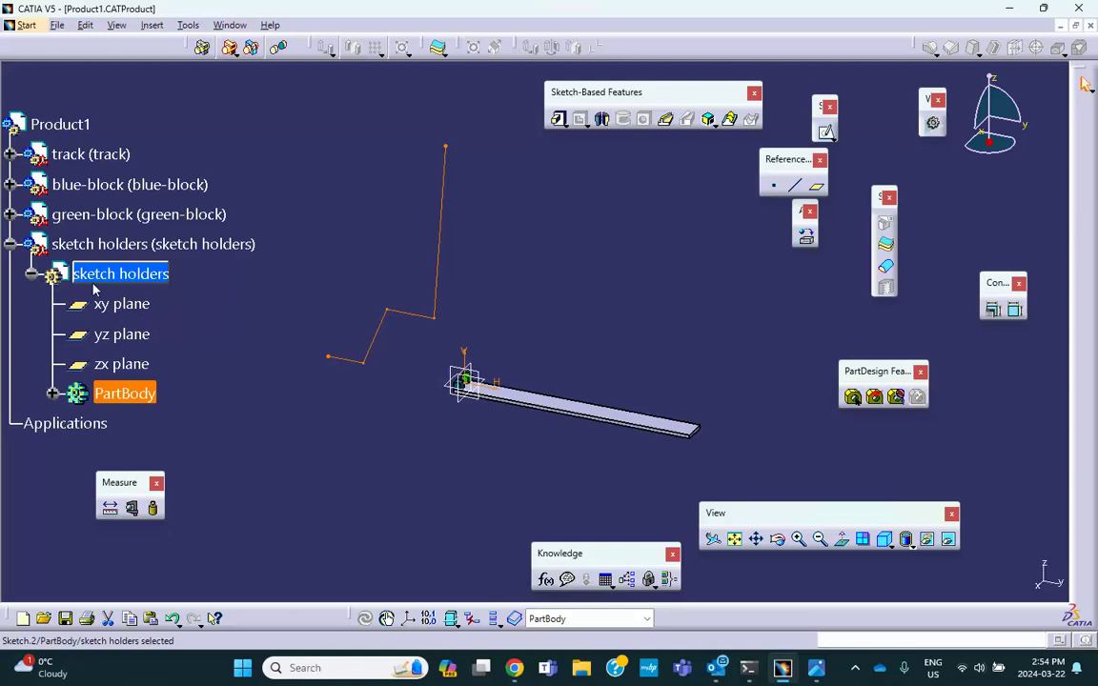
left_click(52, 393)
right_click(146, 423)
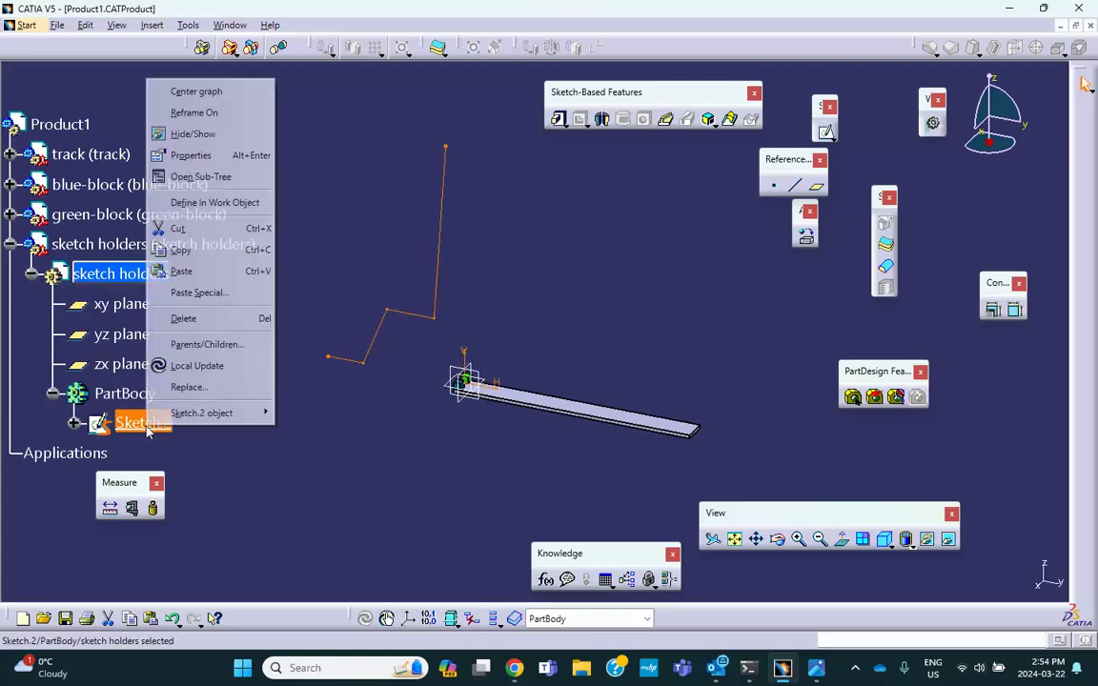
left_click(195, 155)
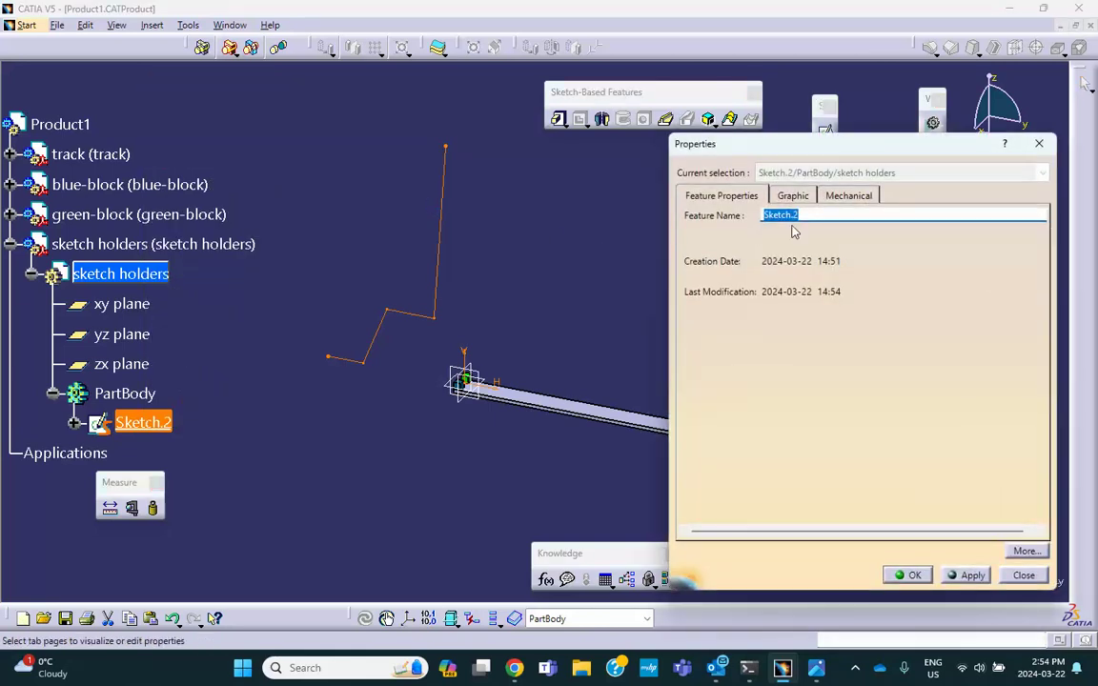
type("blue-s")
left_click(912, 576)
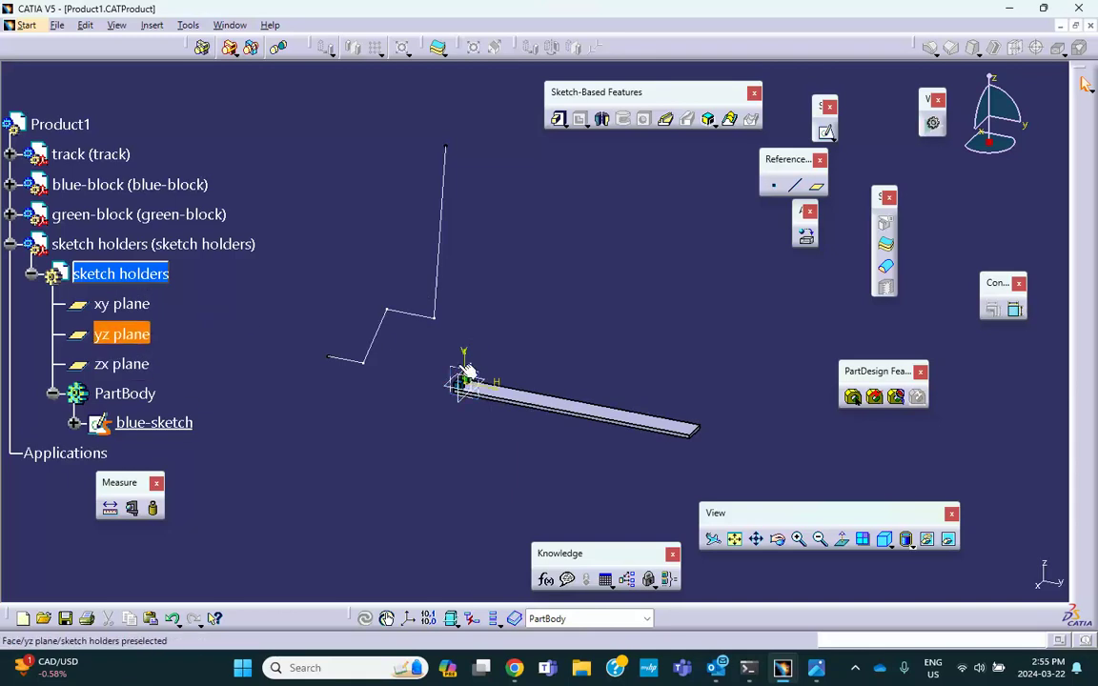
Create Sketch.3 on the yz plane picked from the specification tree.
left_click(826, 132)
left_click(121, 334)
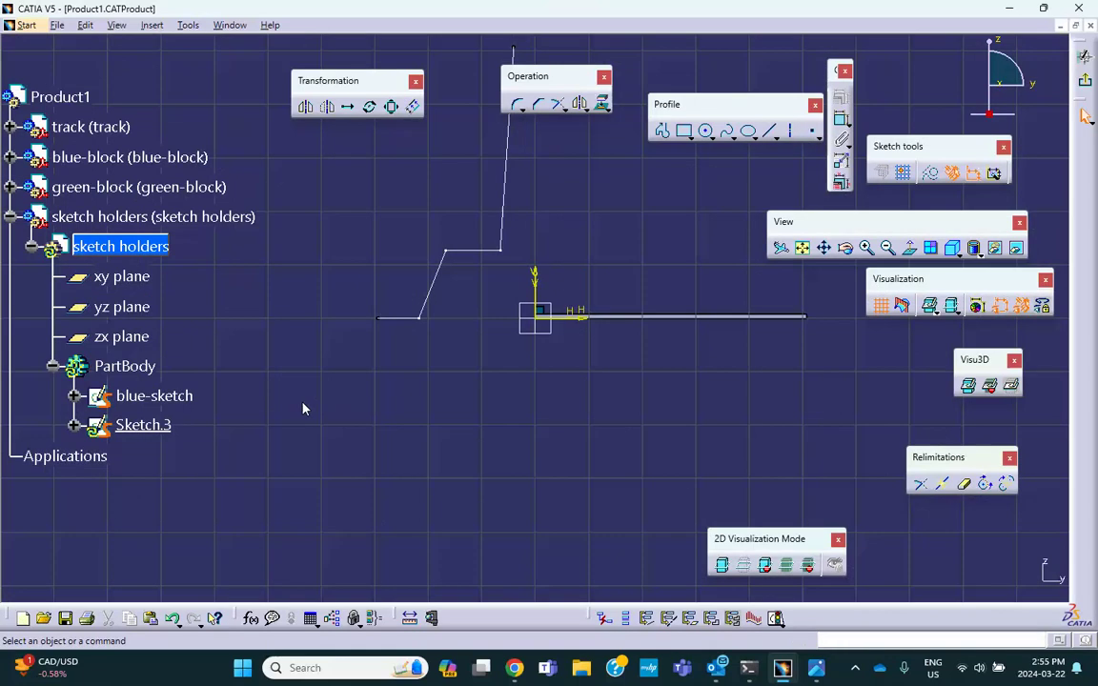
mouse_move(235, 409)
middle_mouse_down()
mouse_move(399, 454)
mouse_move(497, 448)
middle_mouse_up()
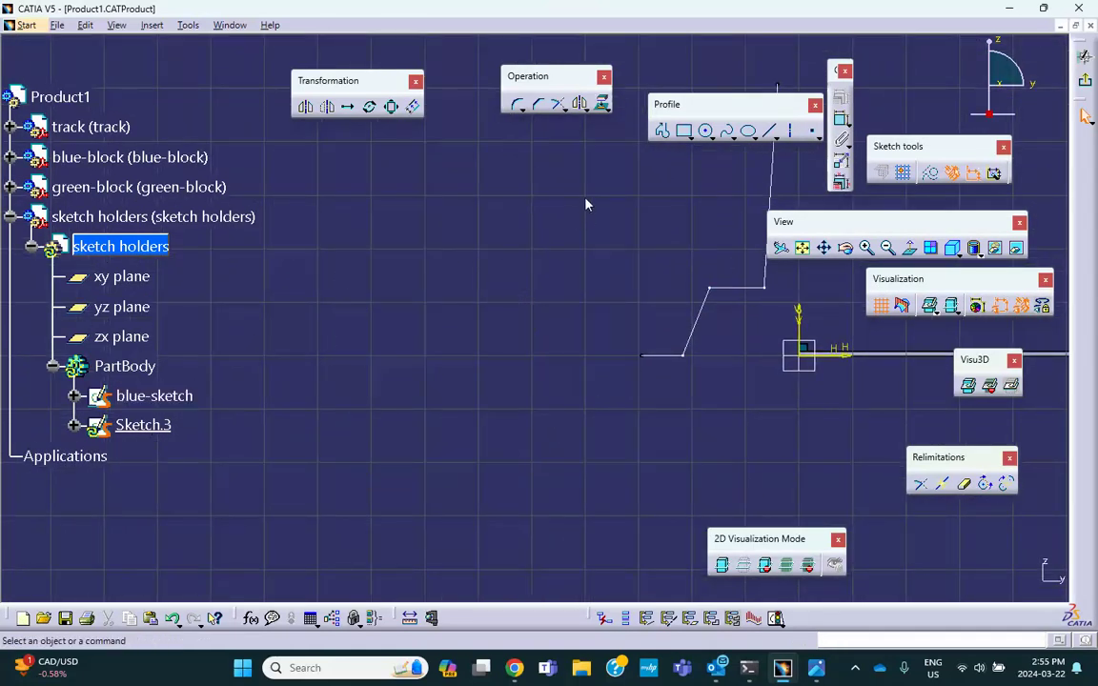
Draw a four-point profile: gentle rise, horizontal stretch, then steep final climb.
left_click(662, 131)
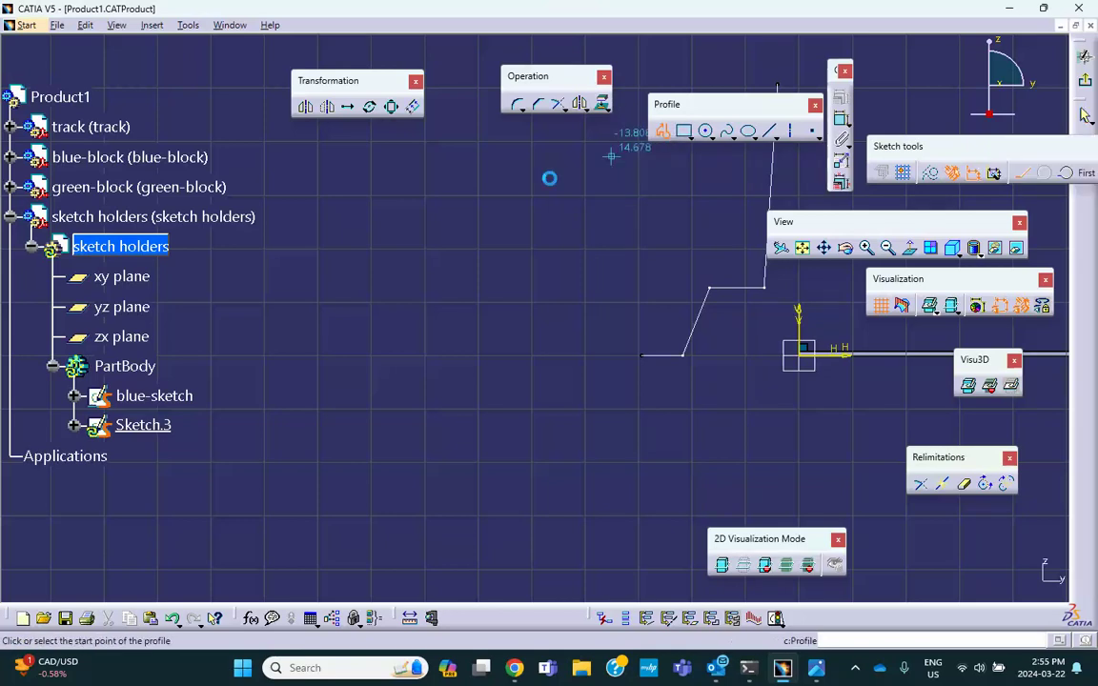
left_click(211, 352)
left_click(298, 305)
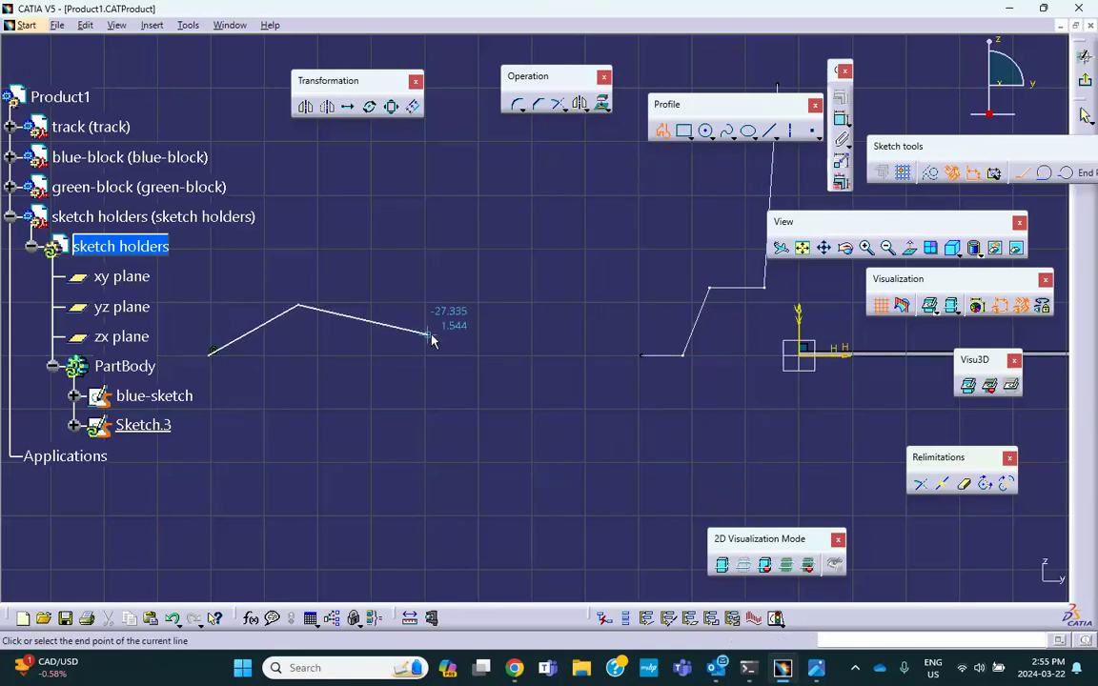
left_click(479, 305)
double_click(582, 183)
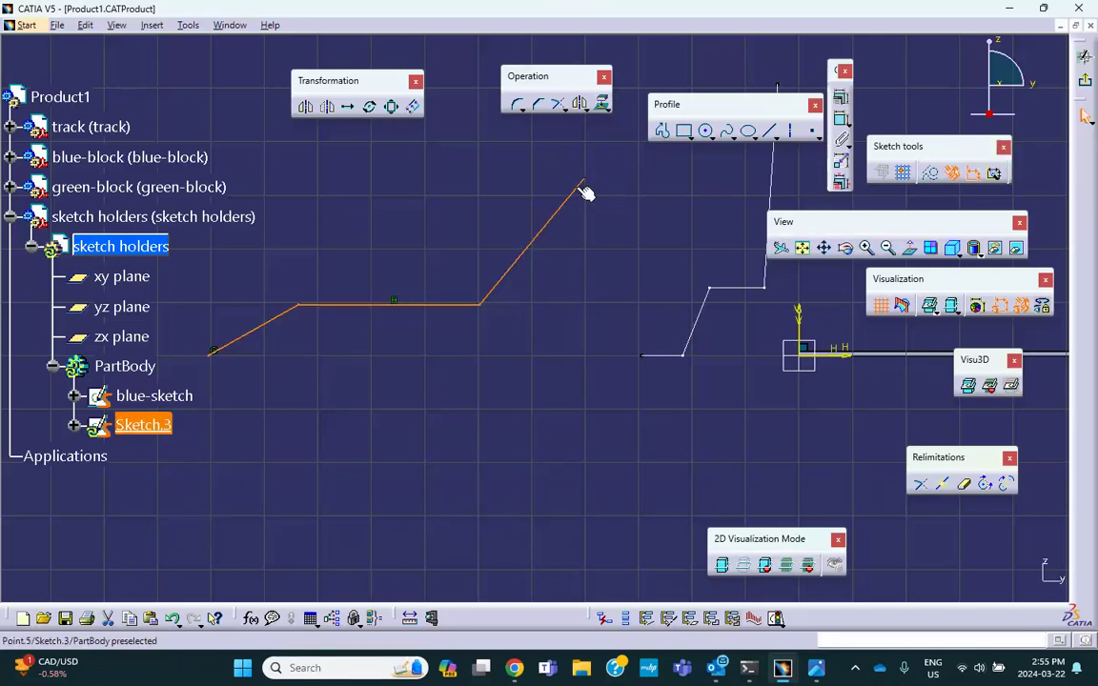
left_click(492, 411)
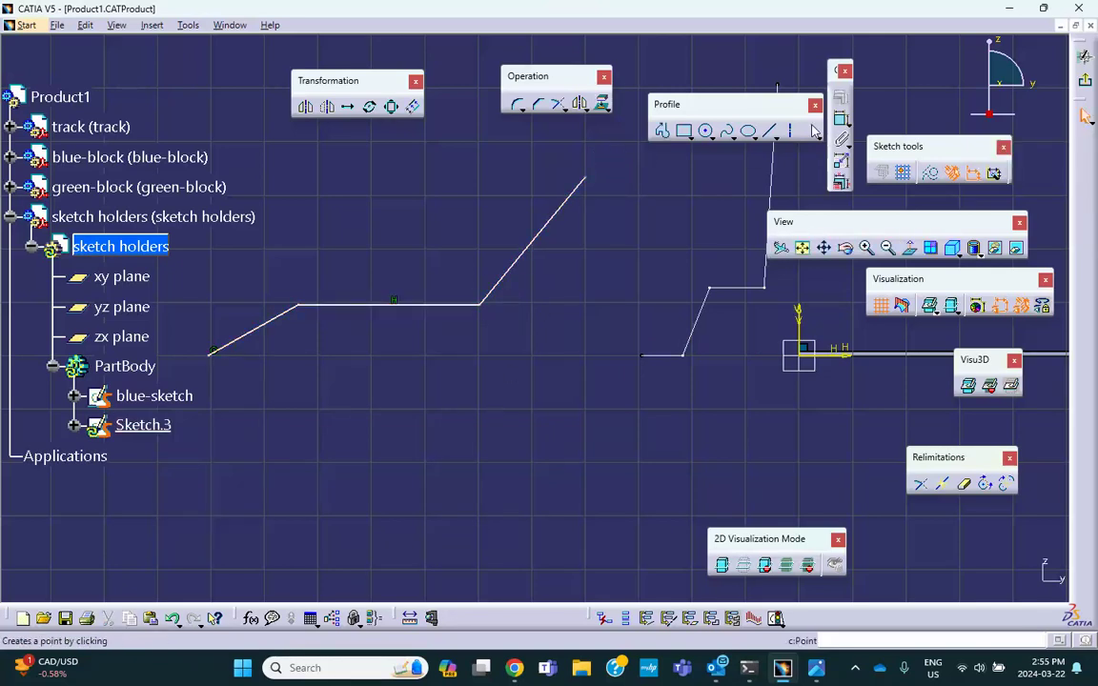
left_click(840, 118)
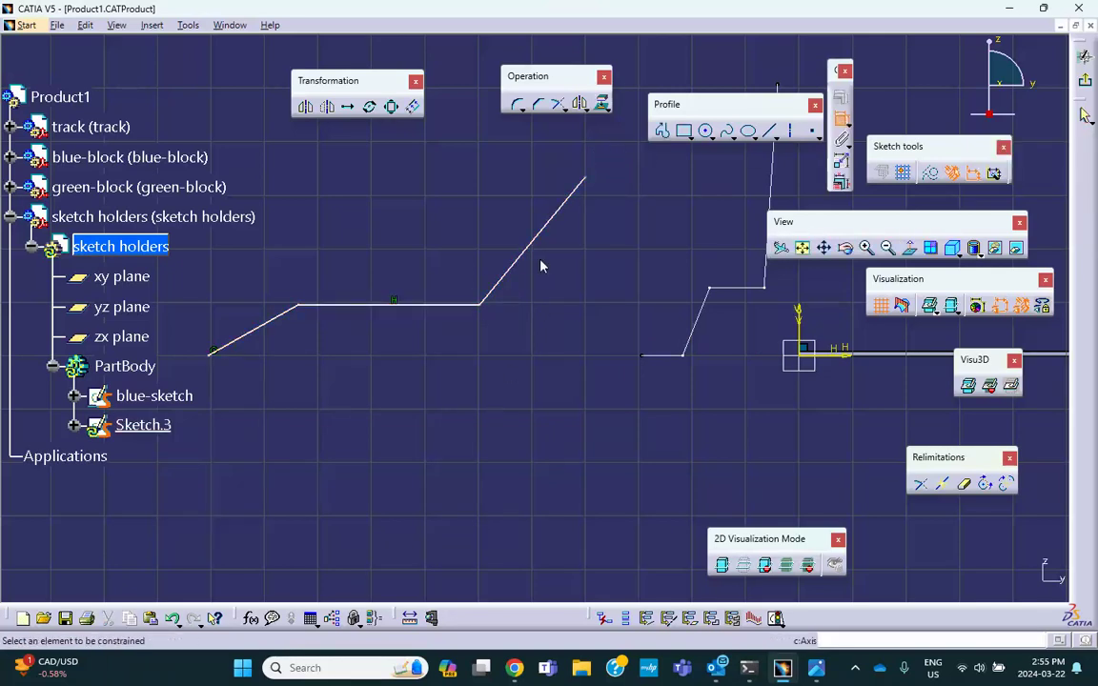
left_click(211, 352)
Dimension the profile's two ends horizontally and set the span to 10 in.
left_click(585, 178)
right_click(426, 399)
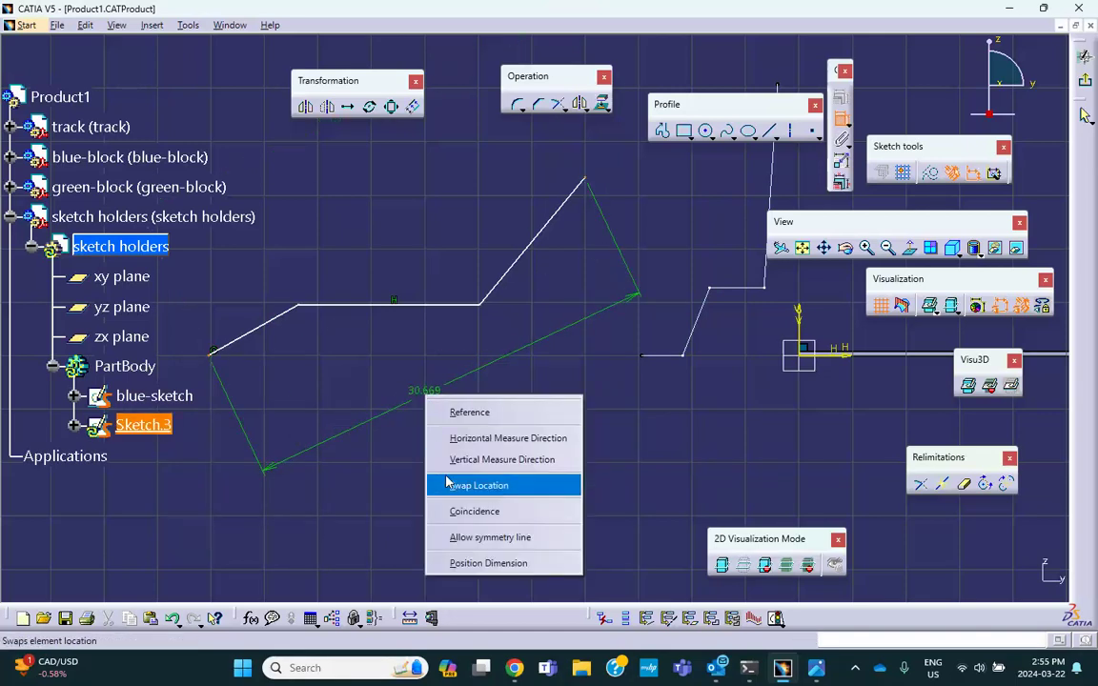
left_click(476, 438)
left_click(419, 460)
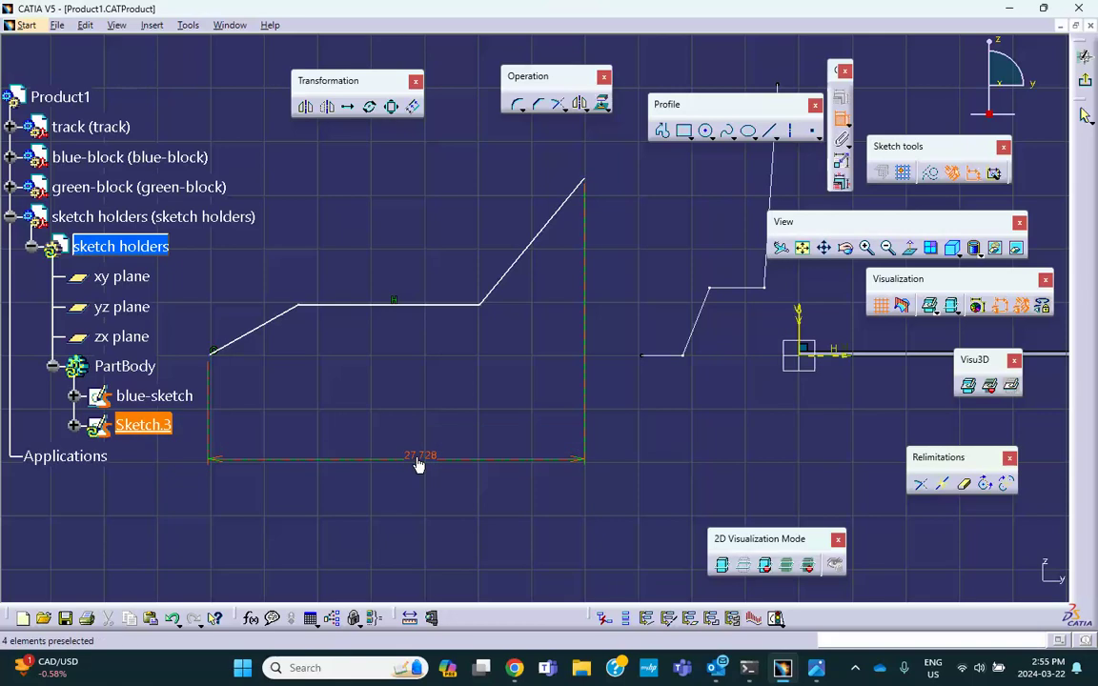
double_click(419, 455)
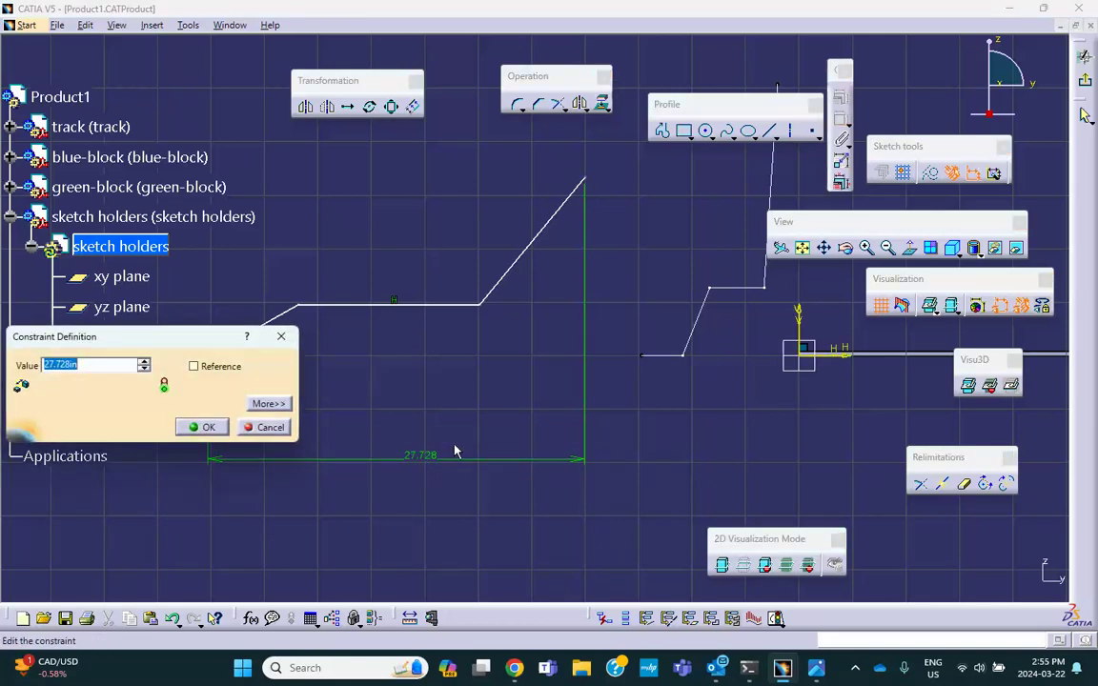
type("10")
key("Return")
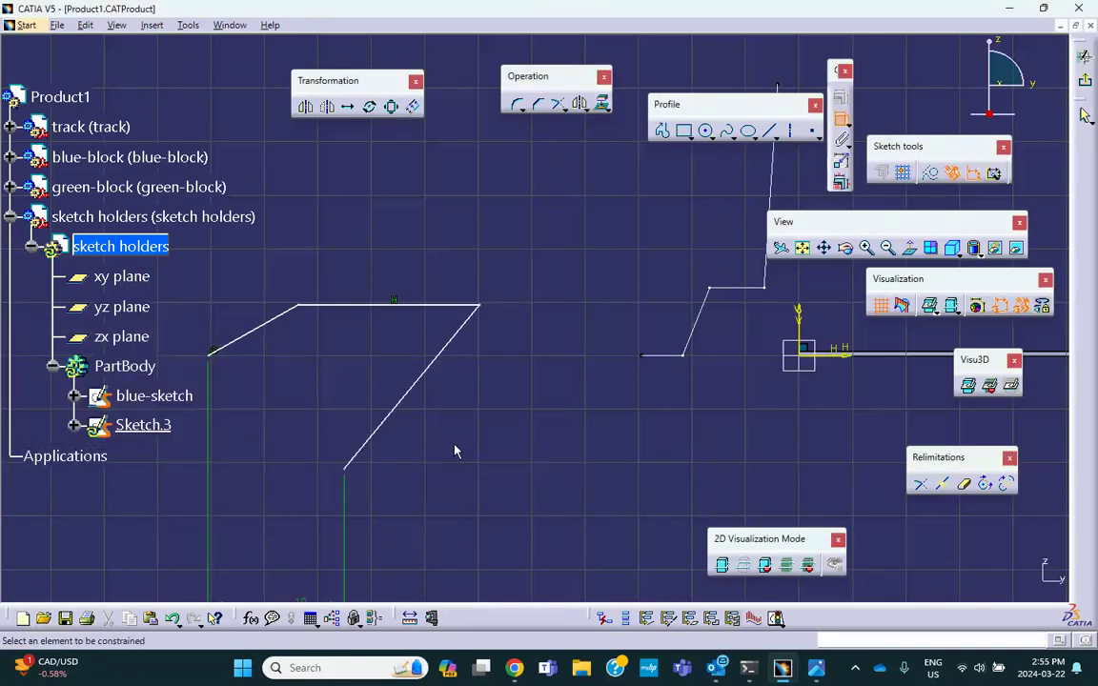
mouse_move(404, 443)
middle_mouse_down()
mouse_move(409, 431)
mouse_move(398, 458)
mouse_move(399, 443)
middle_mouse_up()
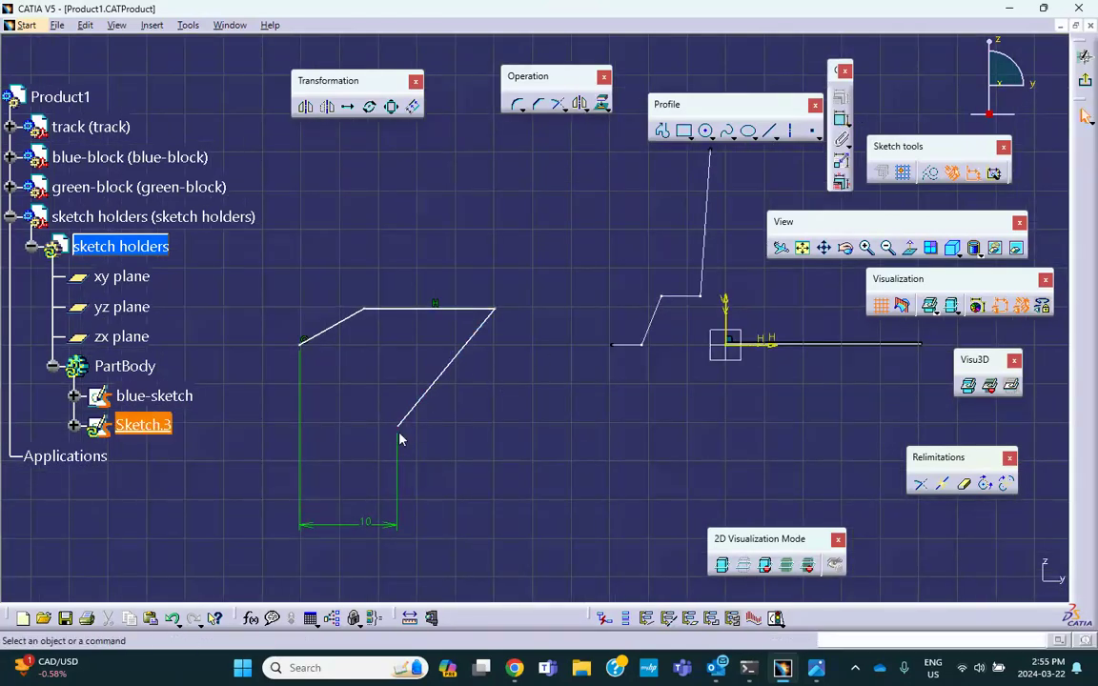
Drag the profile's points into a low-left to high-right climb with a shorter flat stretch.
mouse_move(407, 433)
left_mouse_down()
mouse_move(473, 401)
mouse_move(520, 296)
mouse_move(501, 247)
mouse_move(513, 213)
left_mouse_up()
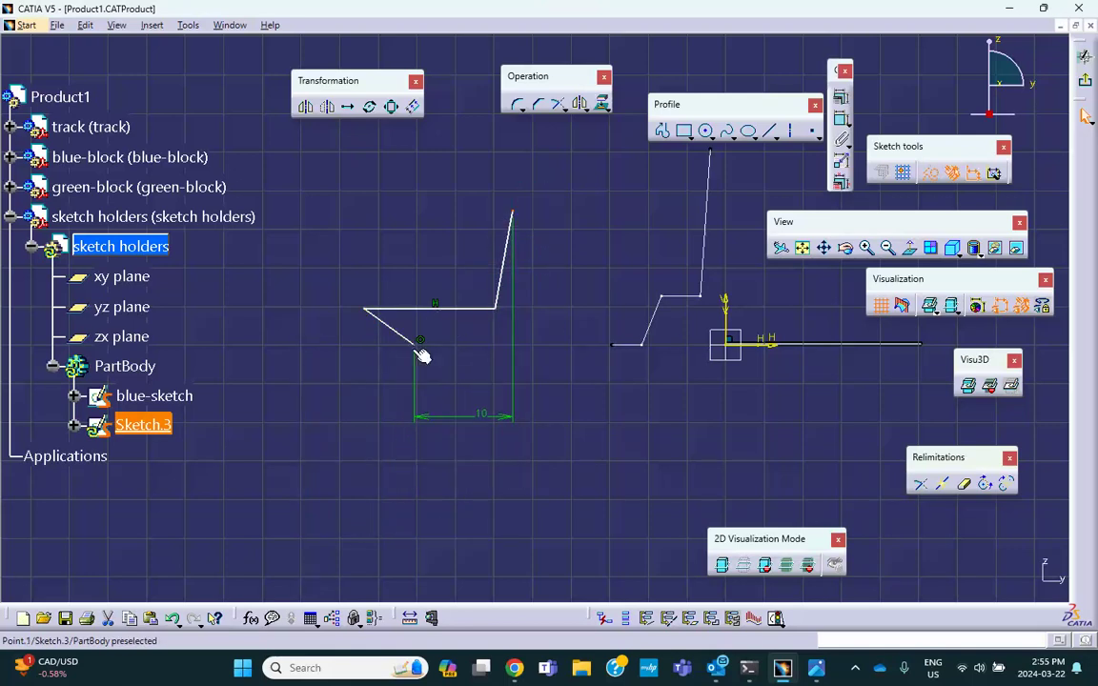
left_click_drag(419, 341, 337, 341)
left_click(447, 334)
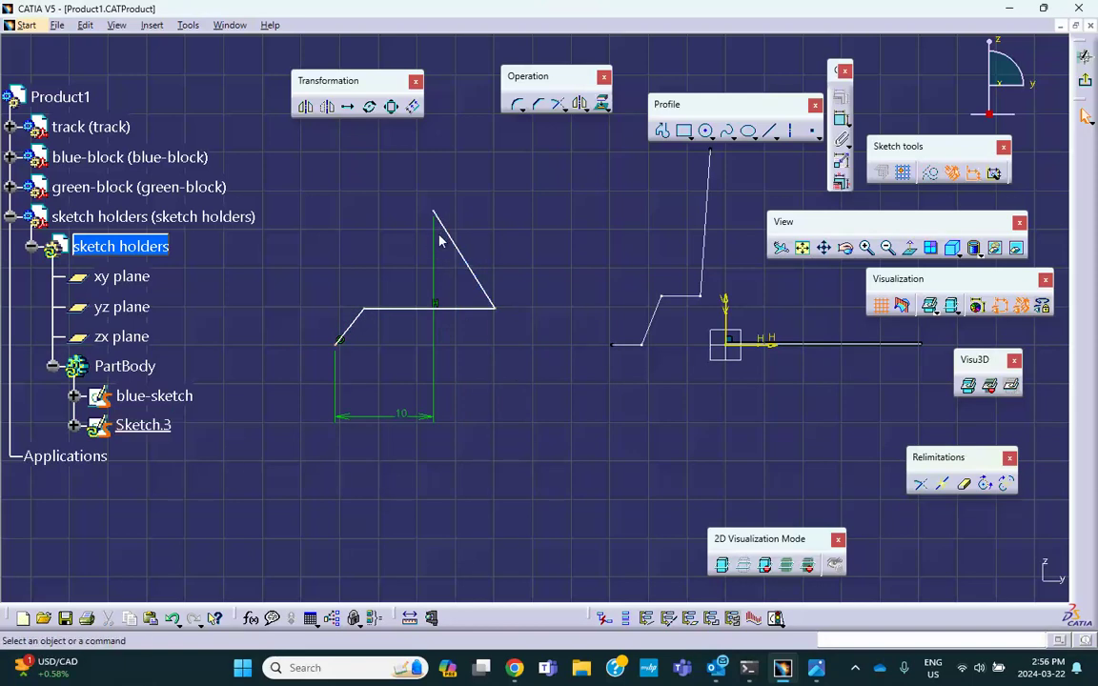
left_click(406, 421)
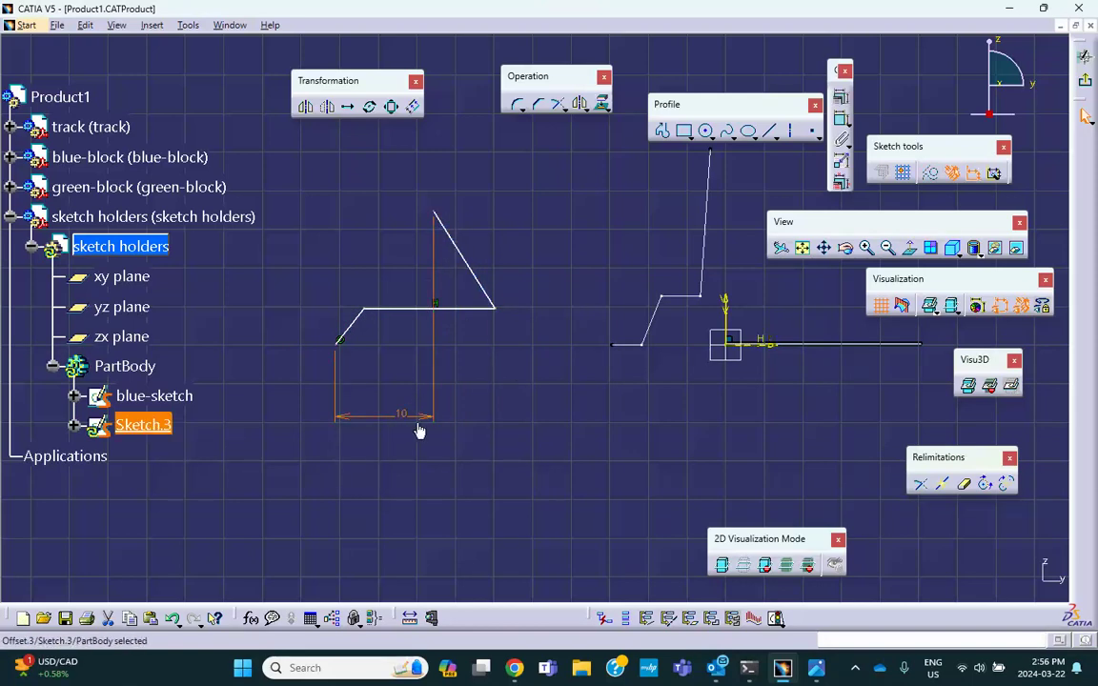
left_click_drag(493, 308, 399, 307)
mouse_move(479, 321)
middle_mouse_down()
mouse_move(495, 309)
mouse_move(466, 332)
mouse_move(529, 336)
middle_mouse_up()
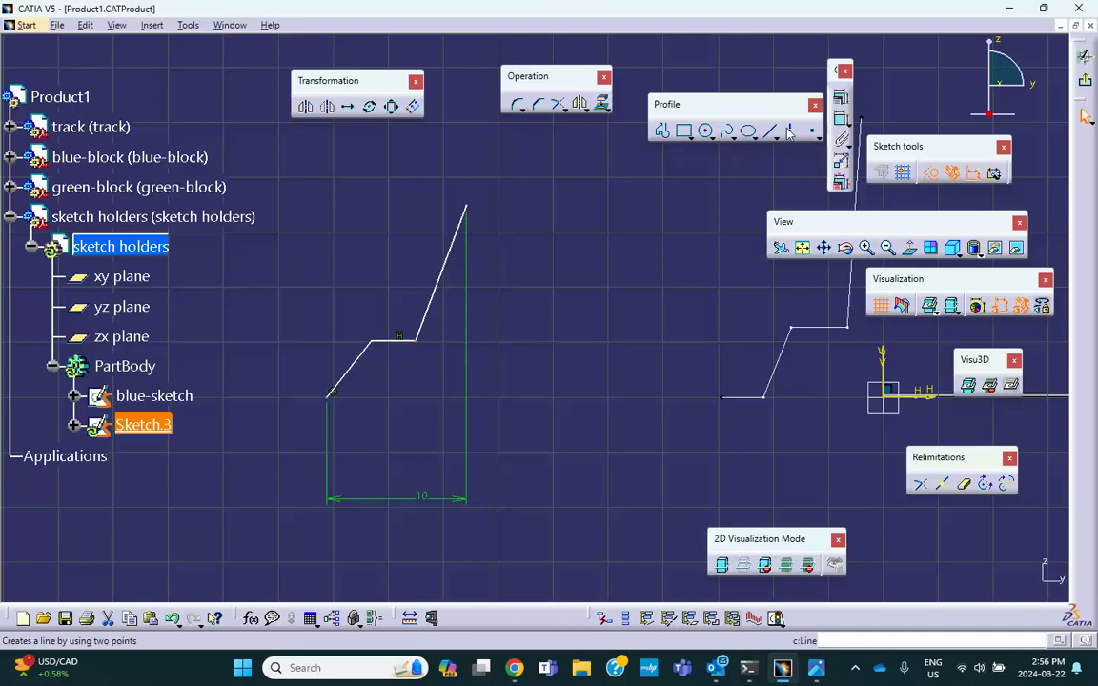
Cancel an unwanted 7.514 dimension picked from the profile's start point.
left_click(333, 396)
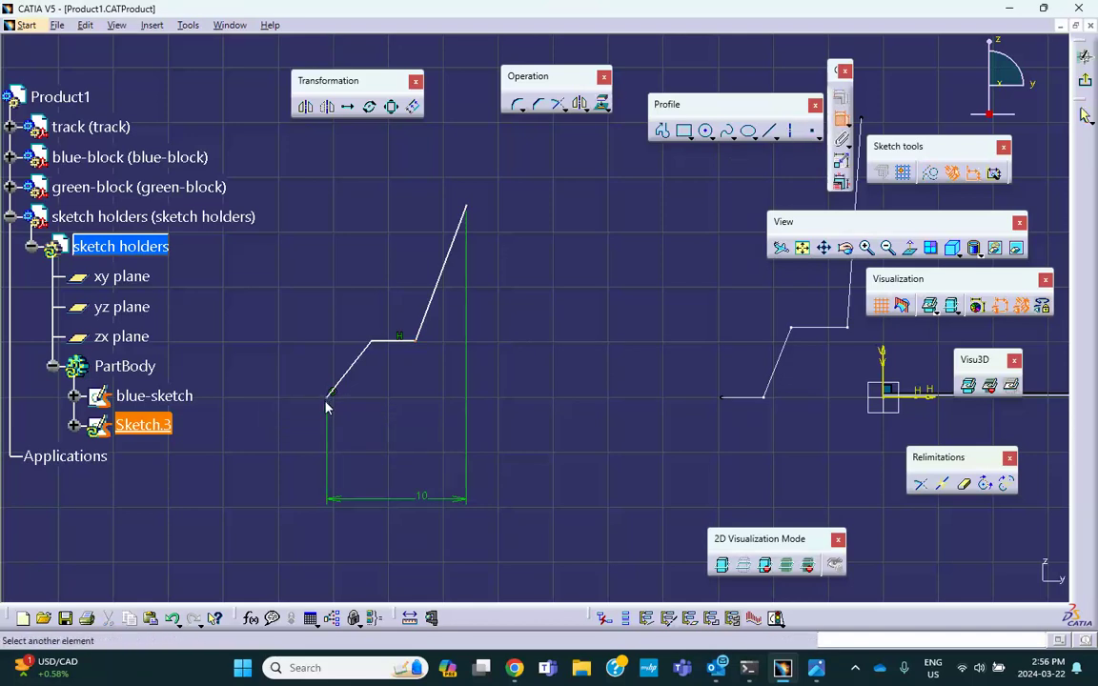
left_click(336, 401)
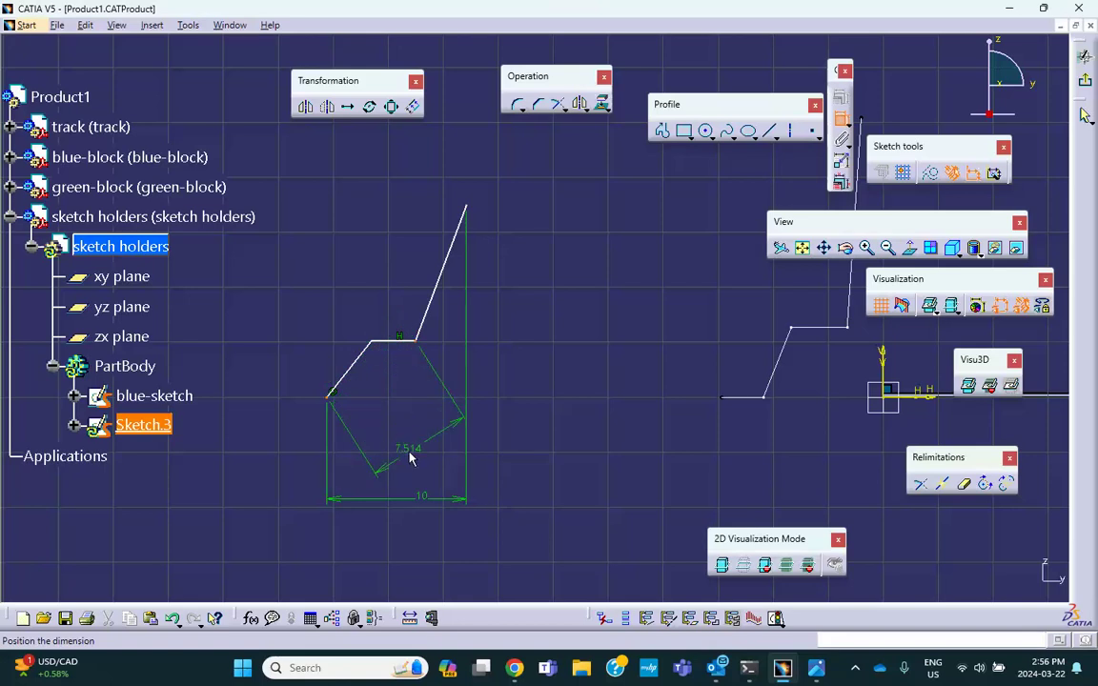
key("Escape")
mouse_move(414, 458)
middle_mouse_down()
mouse_move(451, 443)
mouse_move(441, 399)
mouse_move(517, 307)
middle_mouse_up()
Set the horizontal offset from the start point to the first bend to 2 in.
left_click(841, 118)
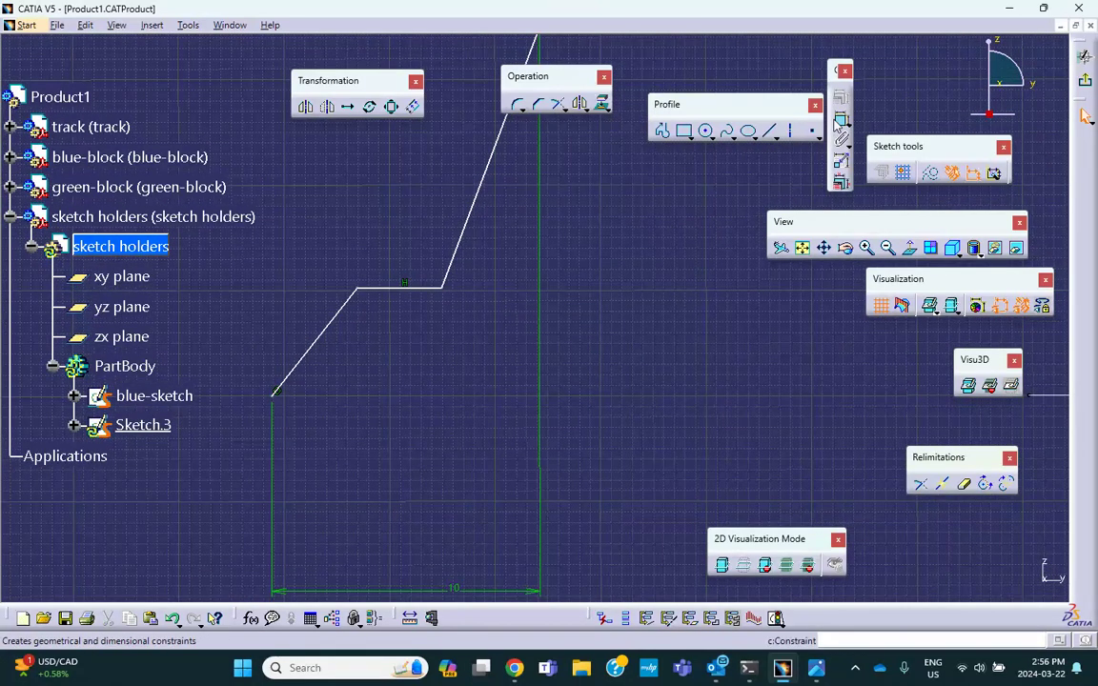
left_click(277, 394)
left_click(357, 288)
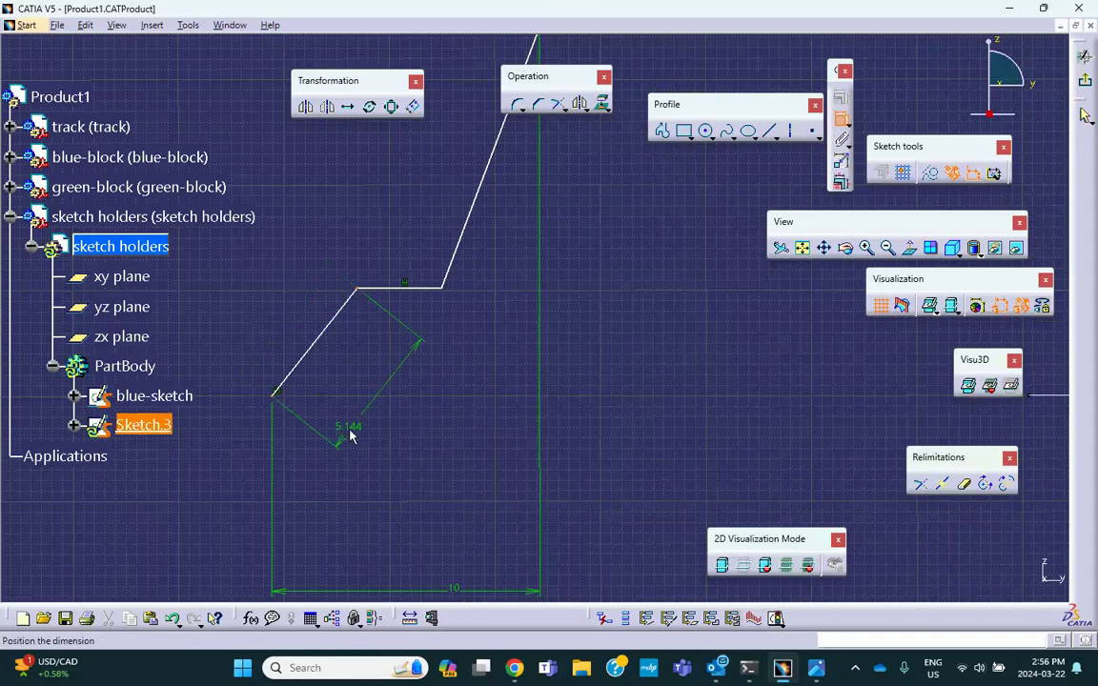
right_click(351, 435)
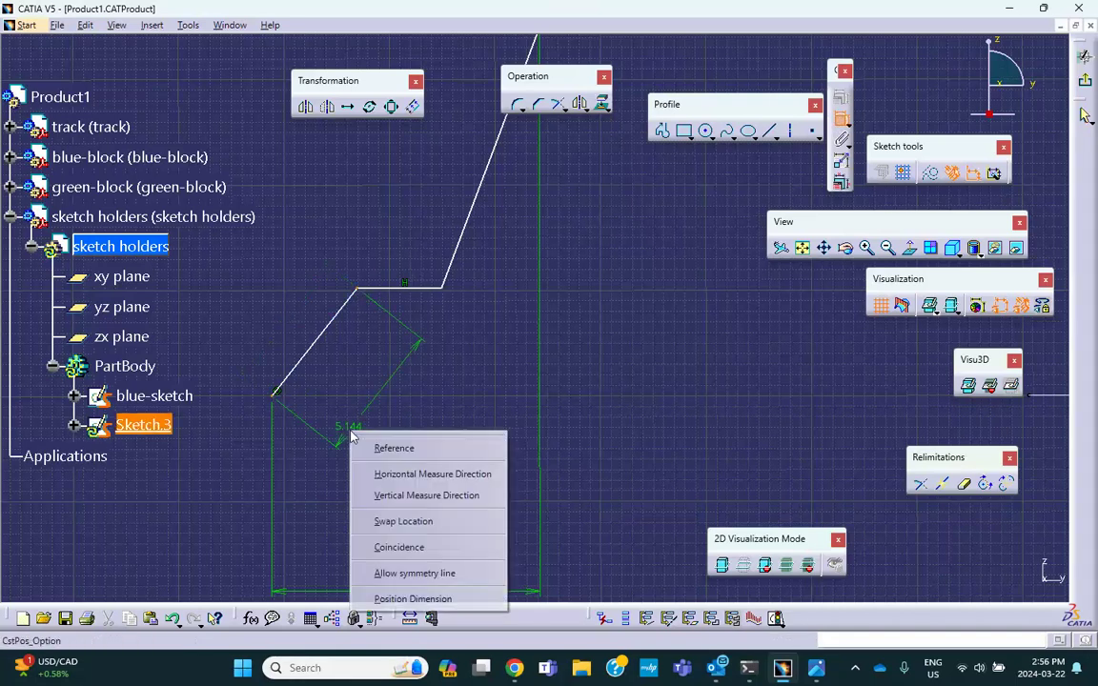
left_click(399, 480)
left_click(331, 530)
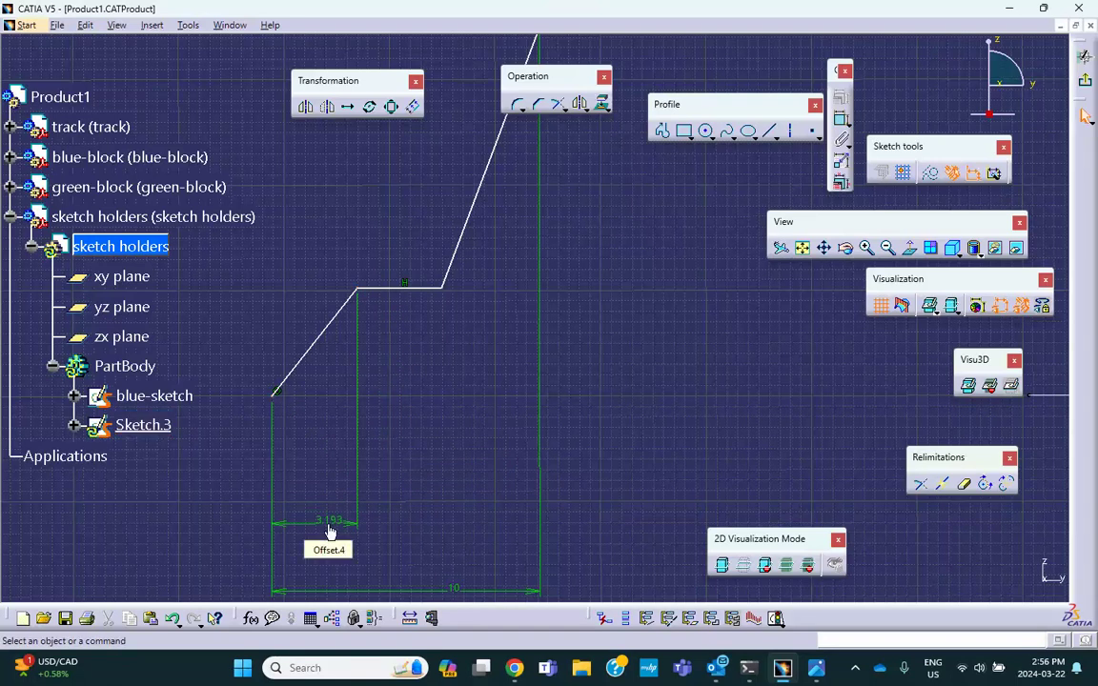
double_click(331, 530)
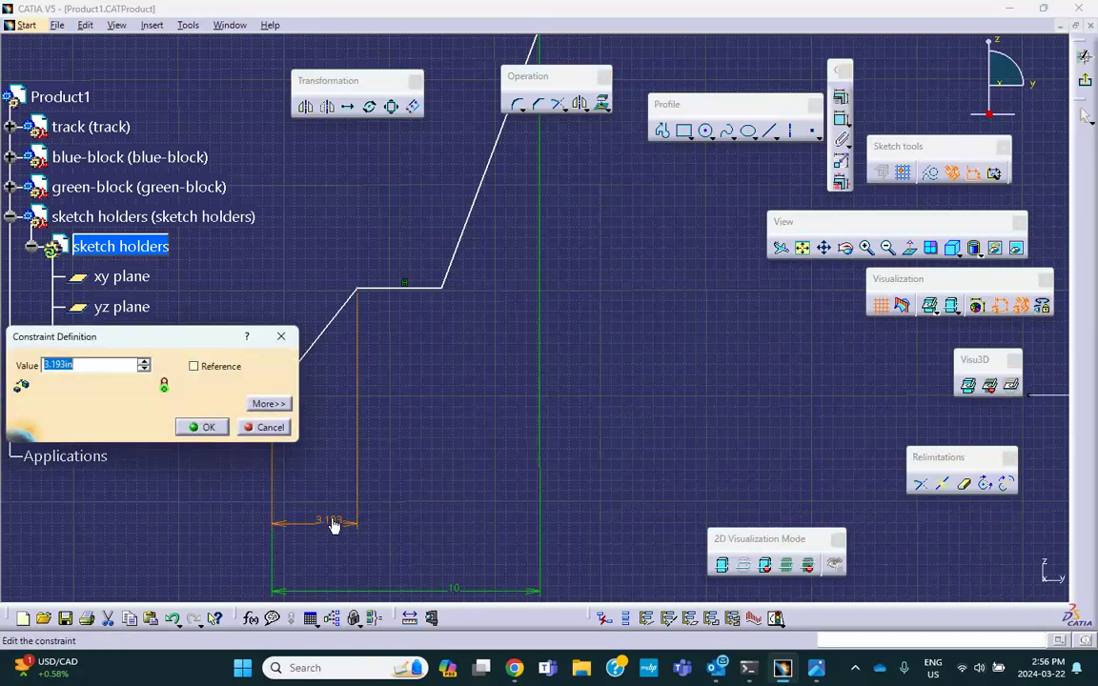
type("2in")
key("Return")
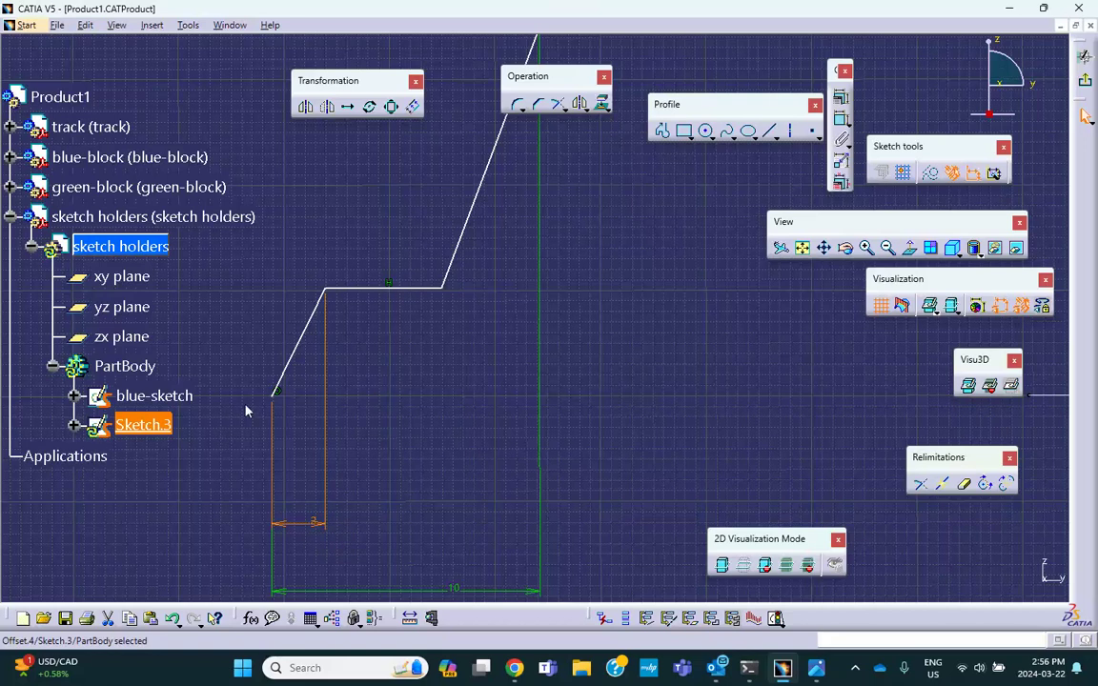
left_click(843, 121)
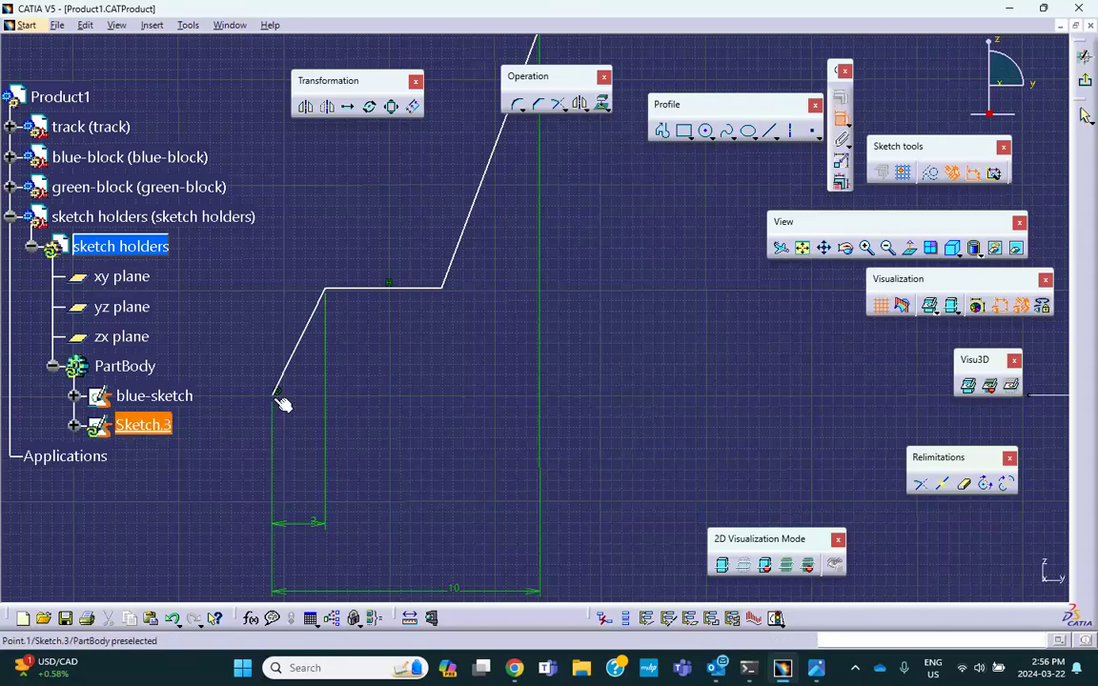
Change the horizontal dimension from the start point to the flat step's end from 6.34 to 5 in.
left_click(452, 294)
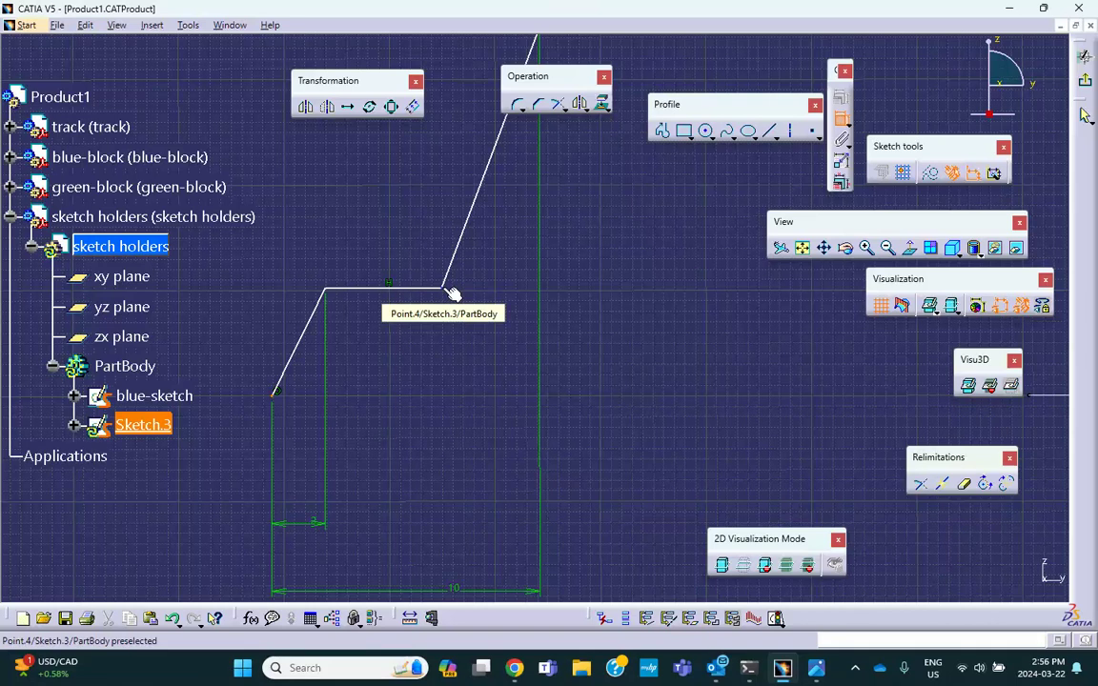
right_click(429, 471)
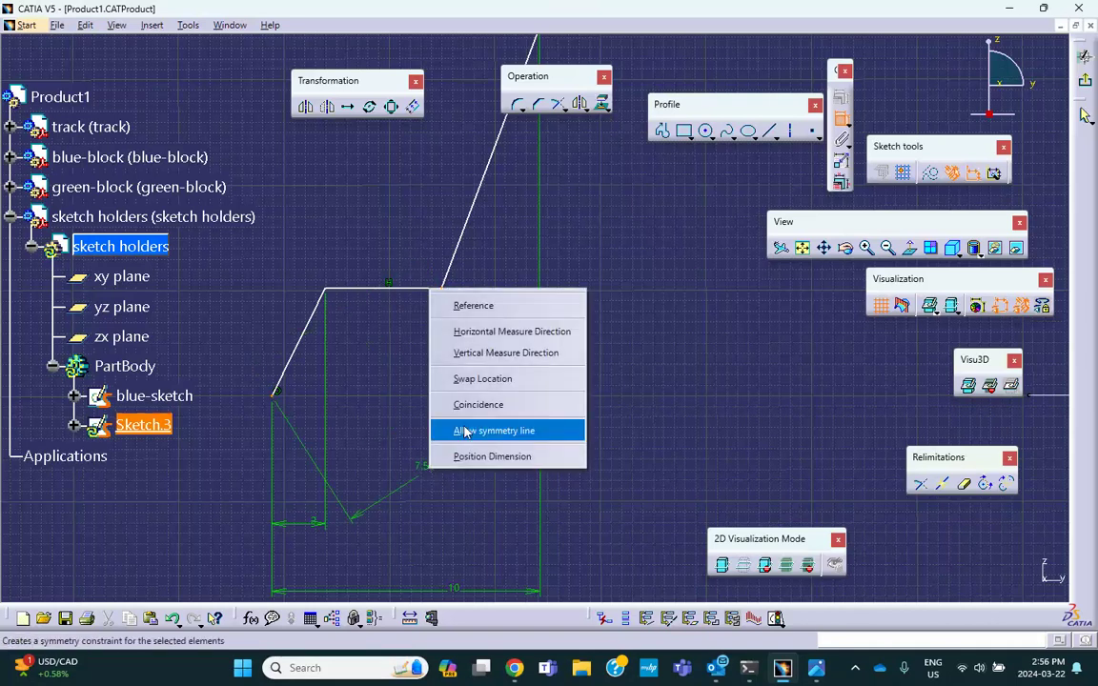
left_click(461, 332)
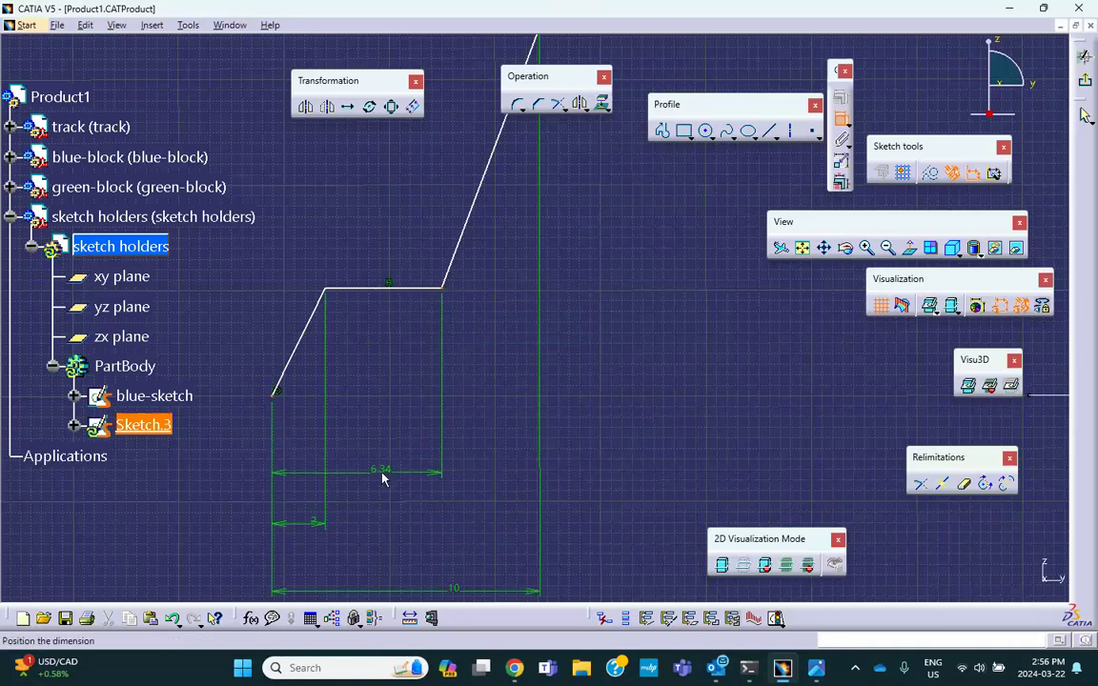
left_click(381, 475)
double_click(380, 474)
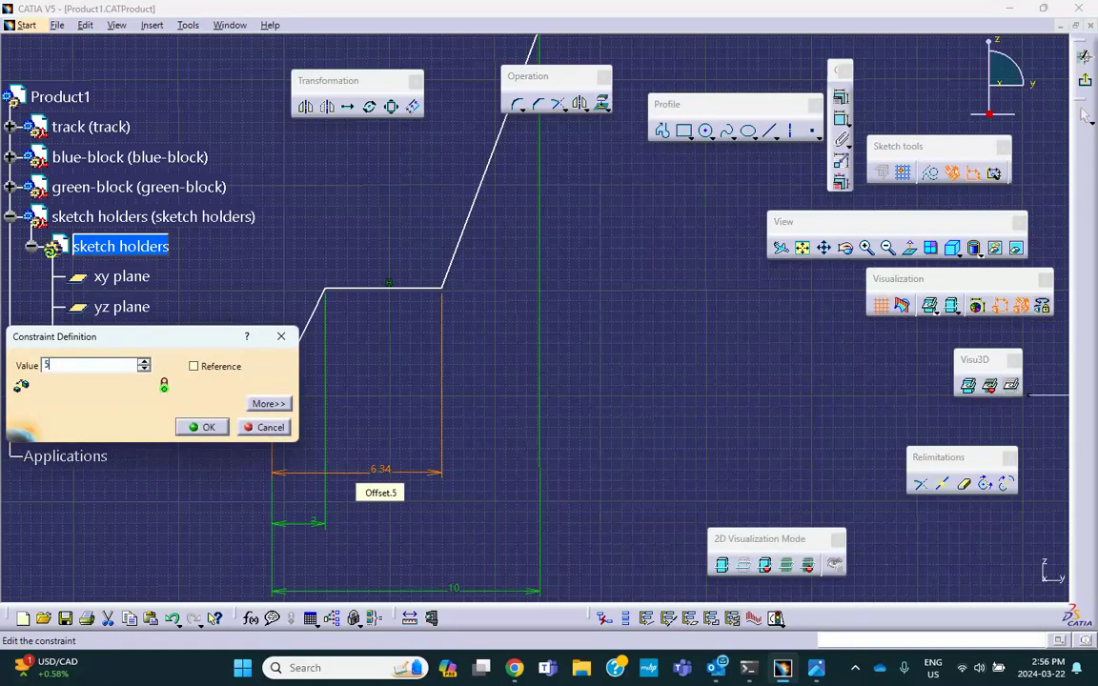
type("5")
left_click(203, 427)
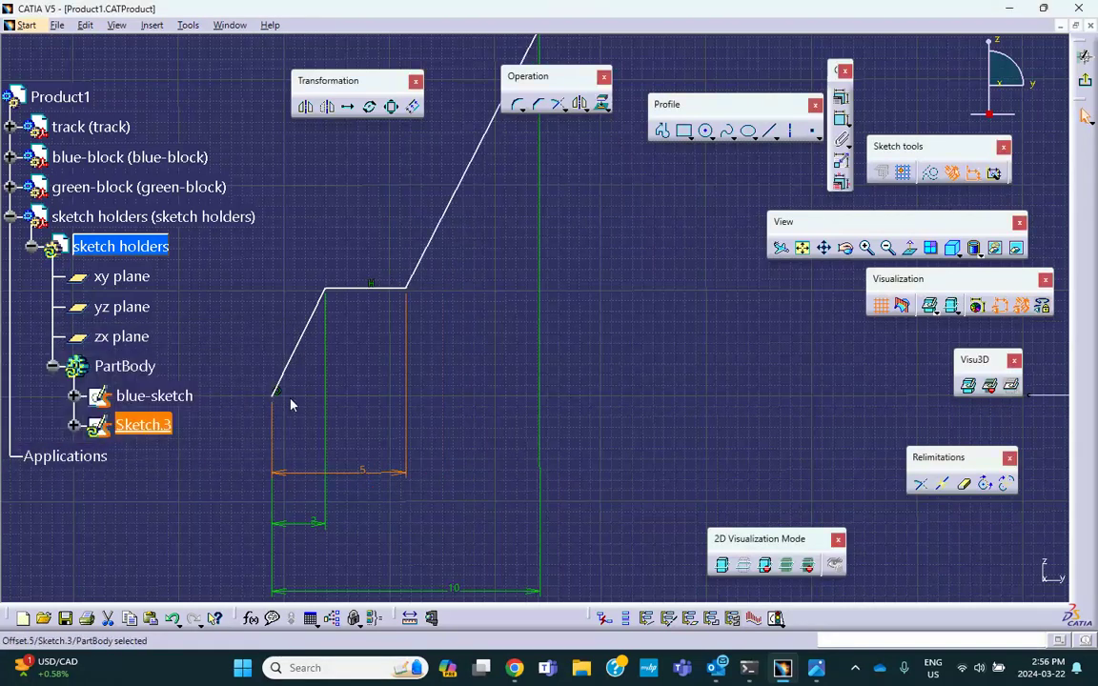
mouse_move(407, 375)
middle_mouse_down()
mouse_move(426, 356)
mouse_move(391, 429)
mouse_move(400, 474)
middle_mouse_up()
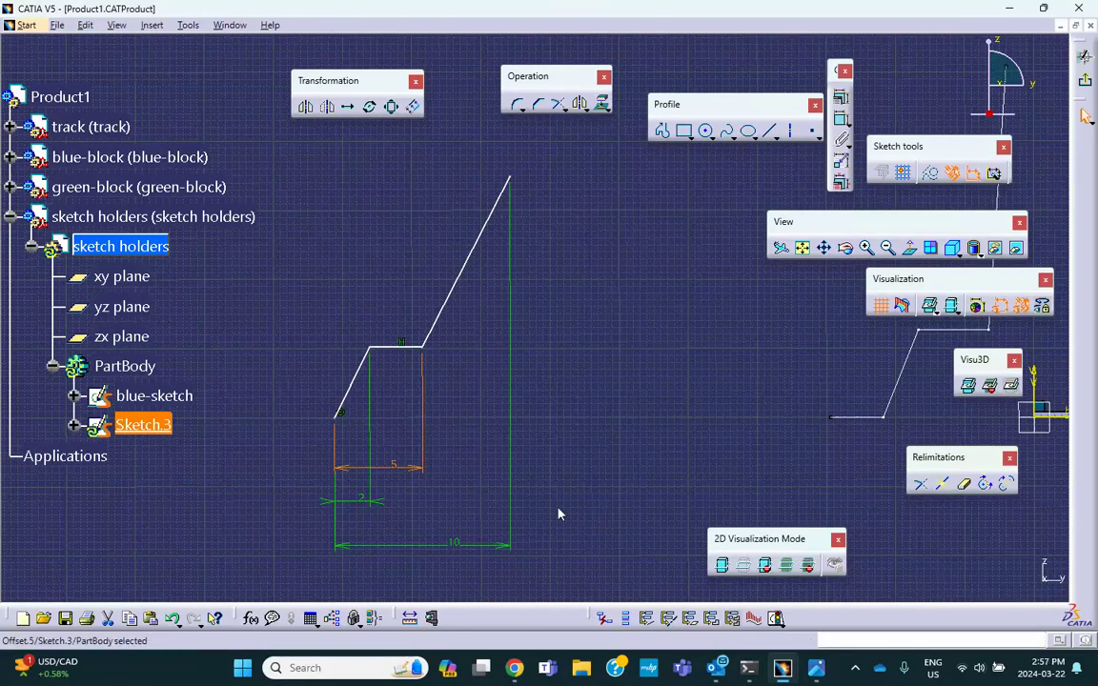
Give the flat step a vertical height of 5 above the start point.
left_click(839, 119)
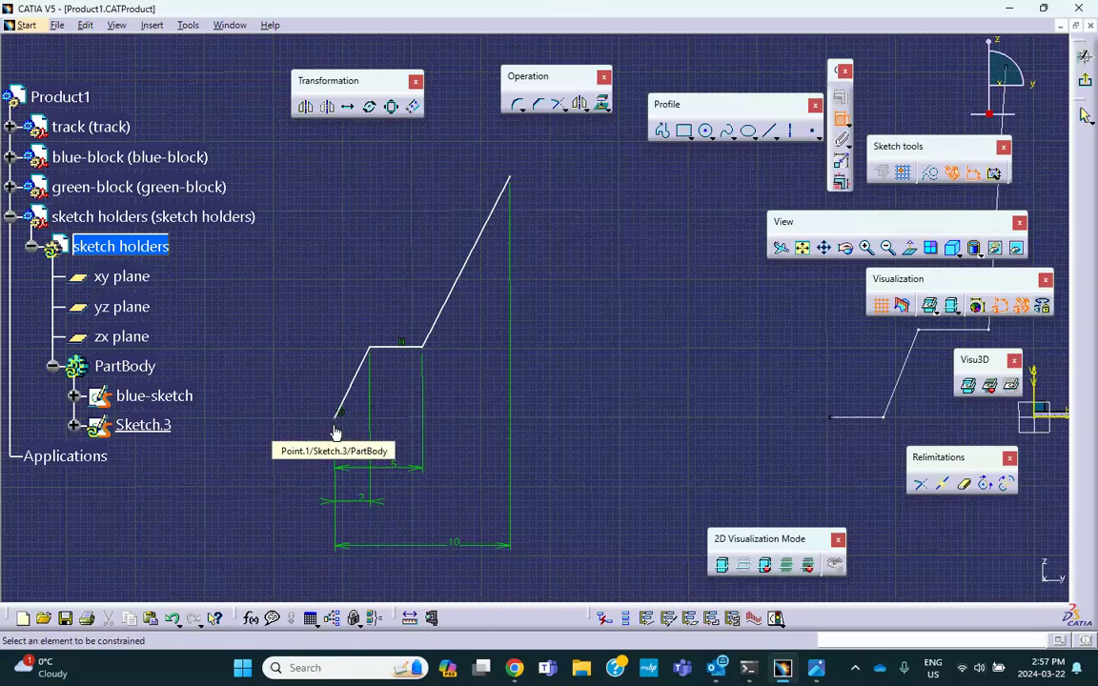
left_click(385, 349)
left_click(288, 389)
double_click(291, 388)
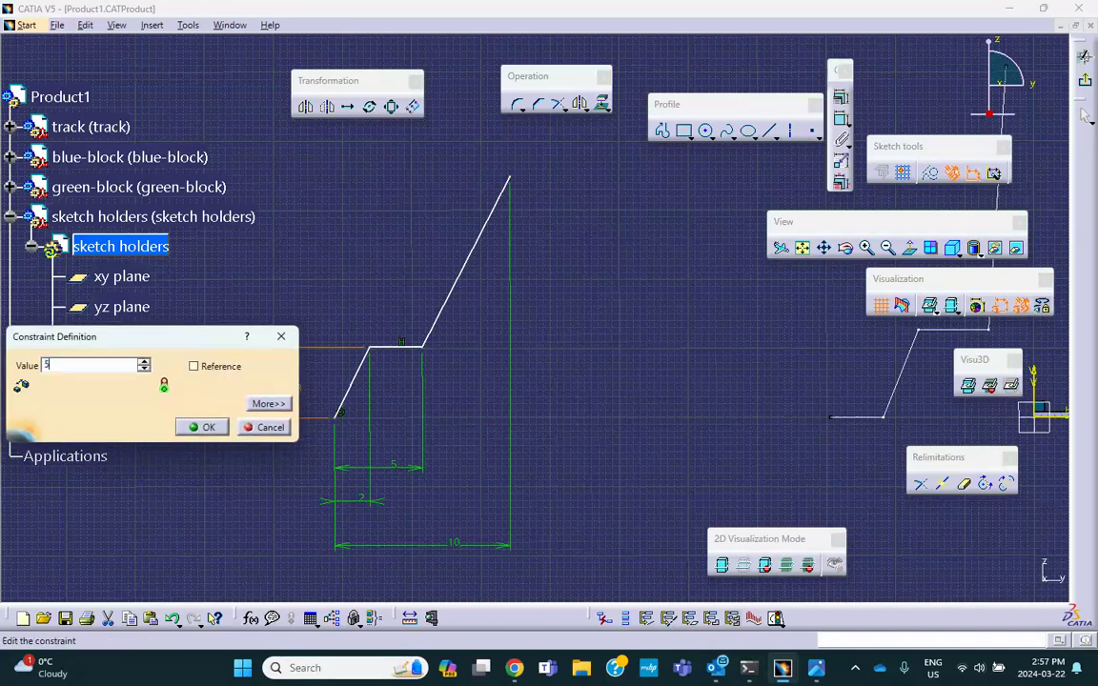
key("Return")
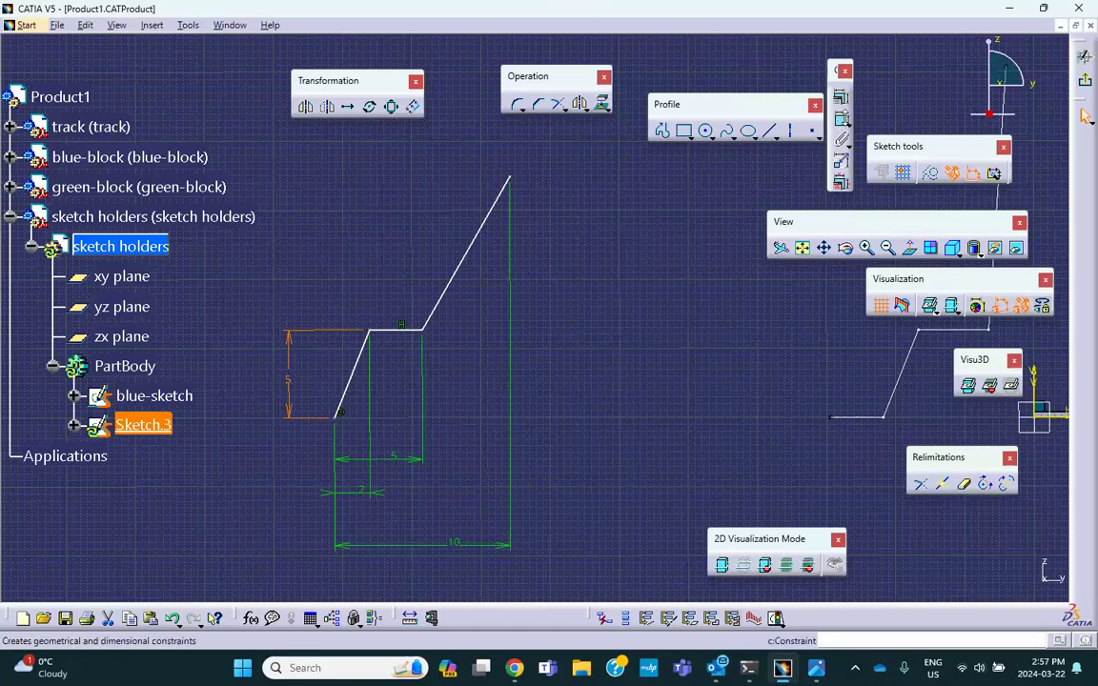
Set the vertical height from the start point to the top endpoint to 20.
left_click(841, 121)
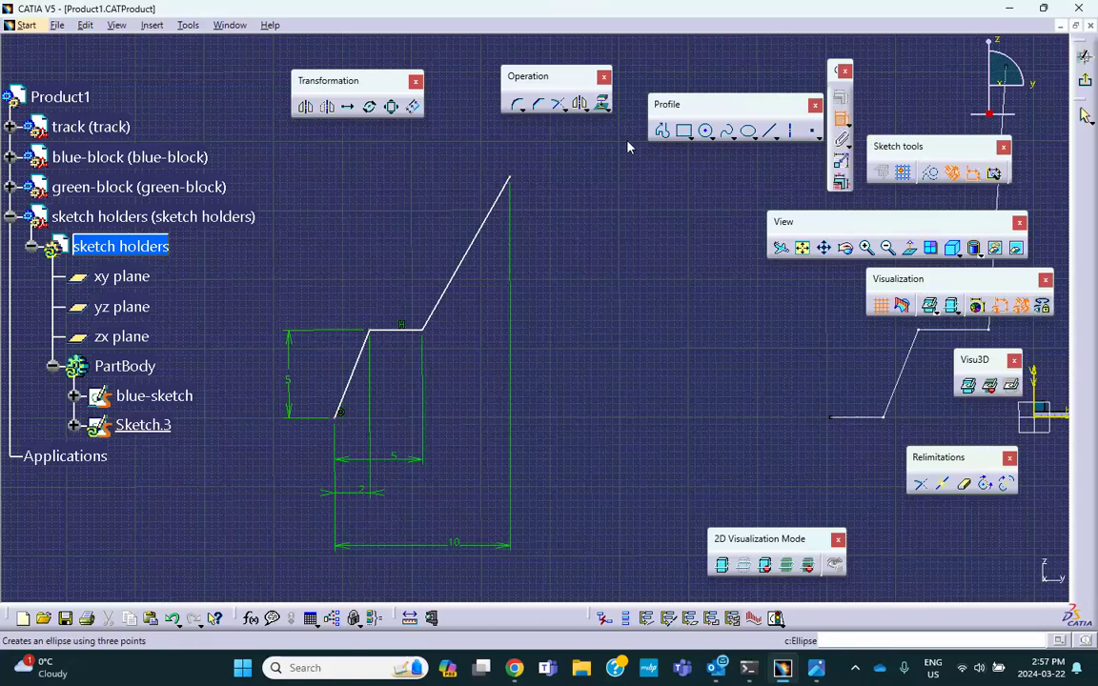
left_click(509, 177)
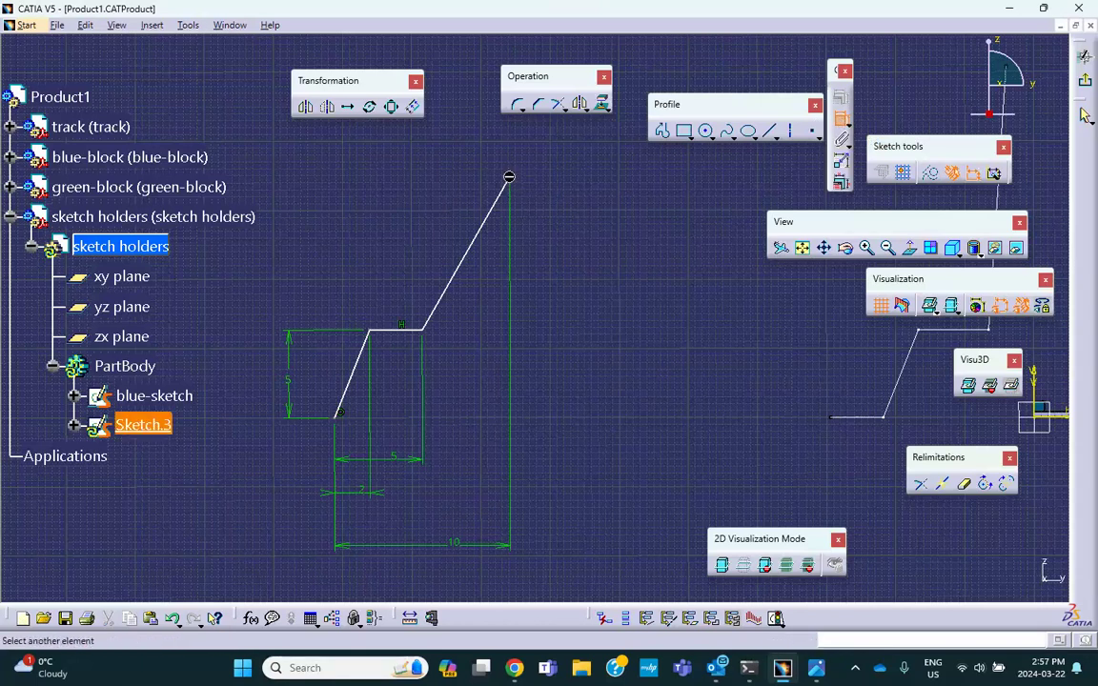
left_click(341, 416)
right_click(581, 334)
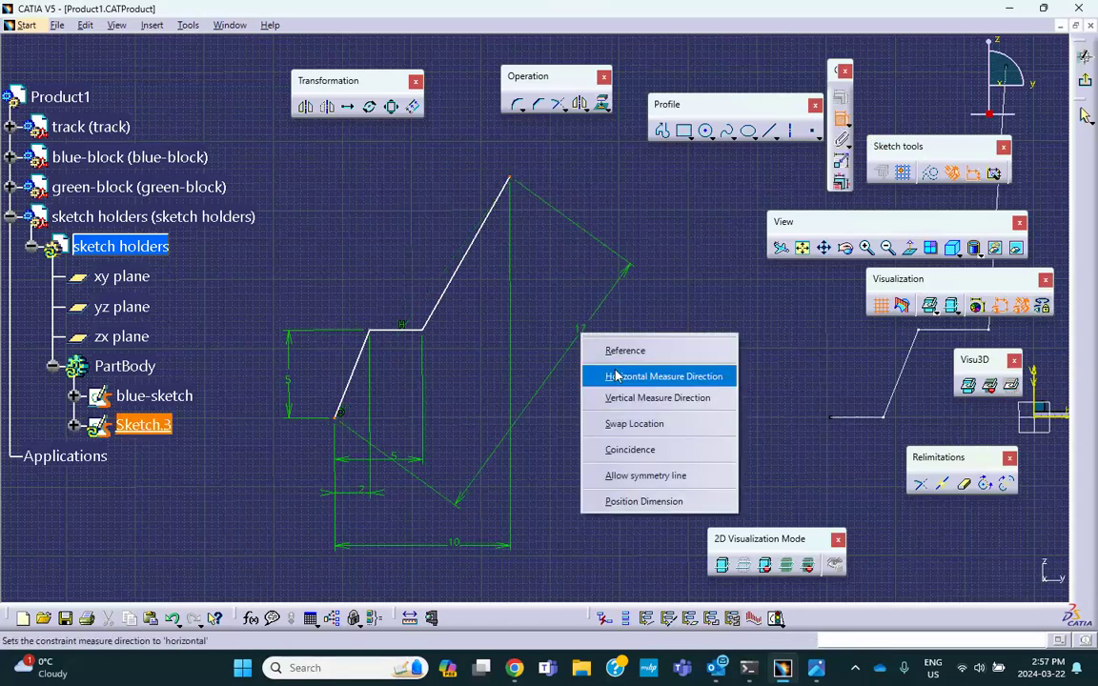
left_click(632, 398)
left_click(583, 290)
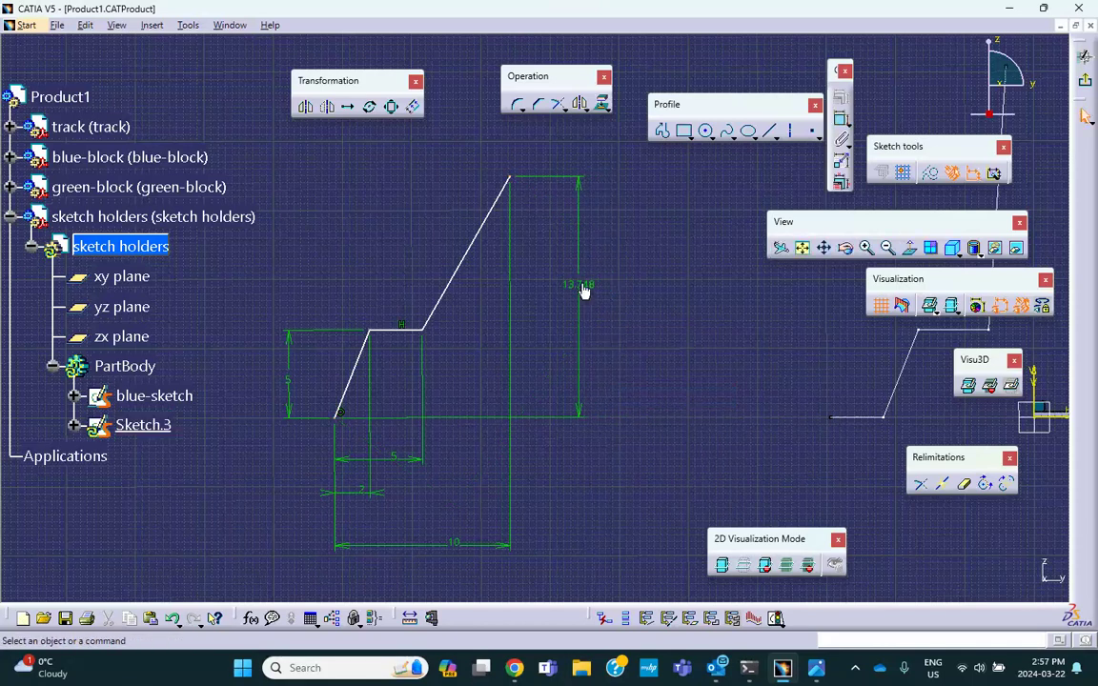
double_click(580, 284)
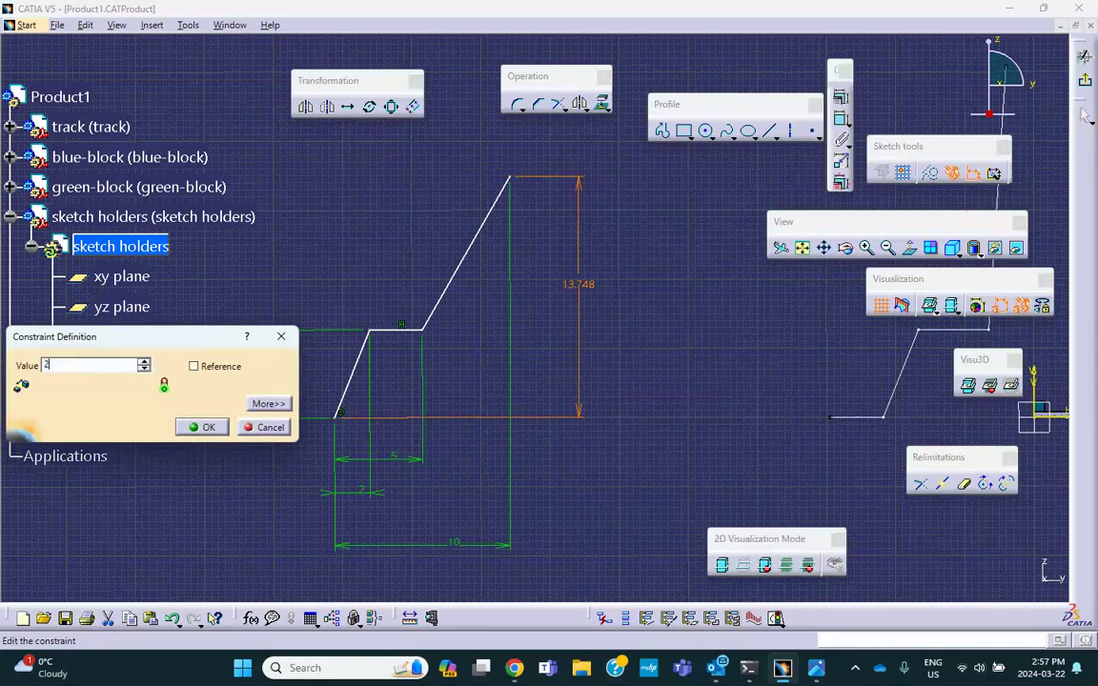
left_click(209, 426)
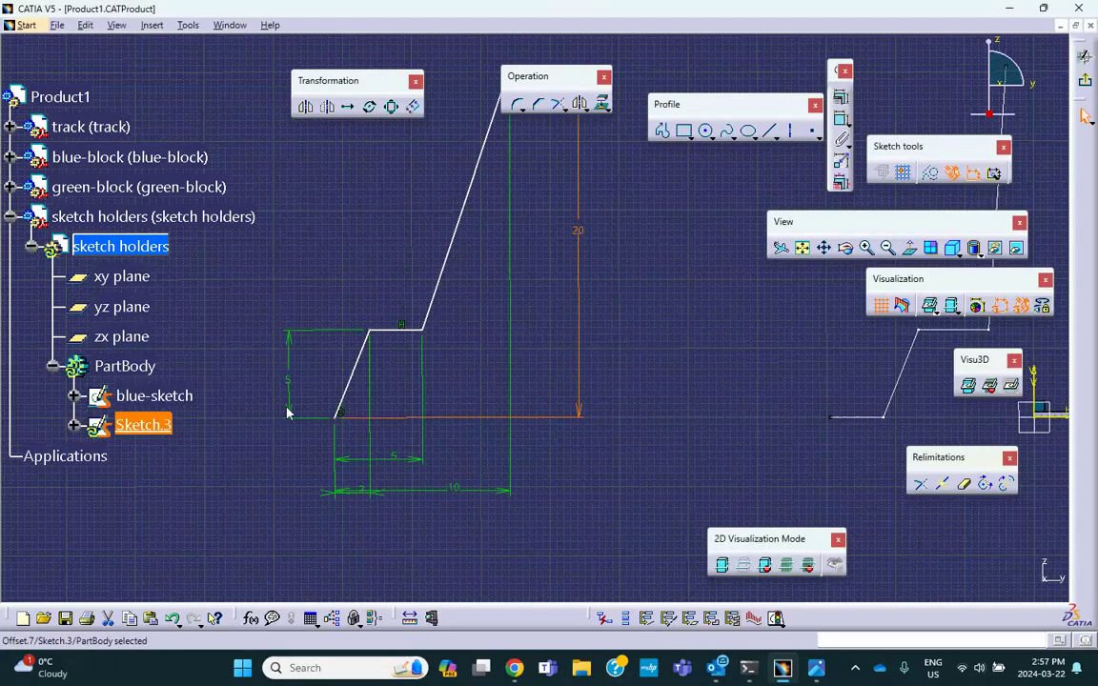
middle_click_drag(563, 343, 739, 248)
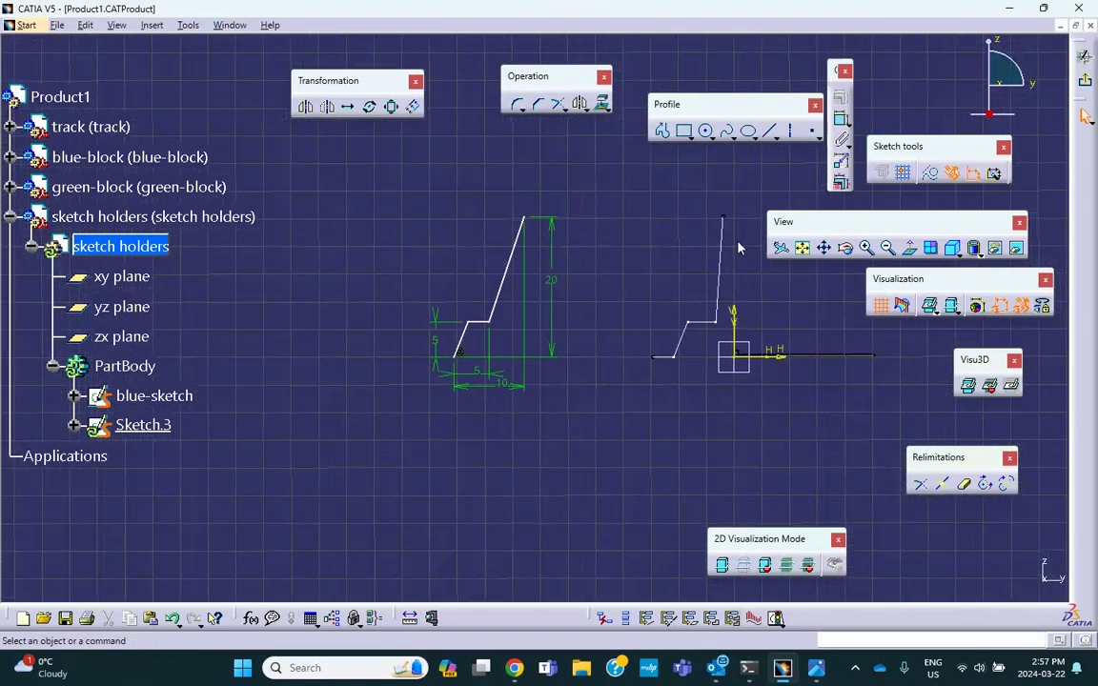
Exit the sketcher and rename Sketch.3 to 'green-sketch' through its Properties.
left_click(1084, 82)
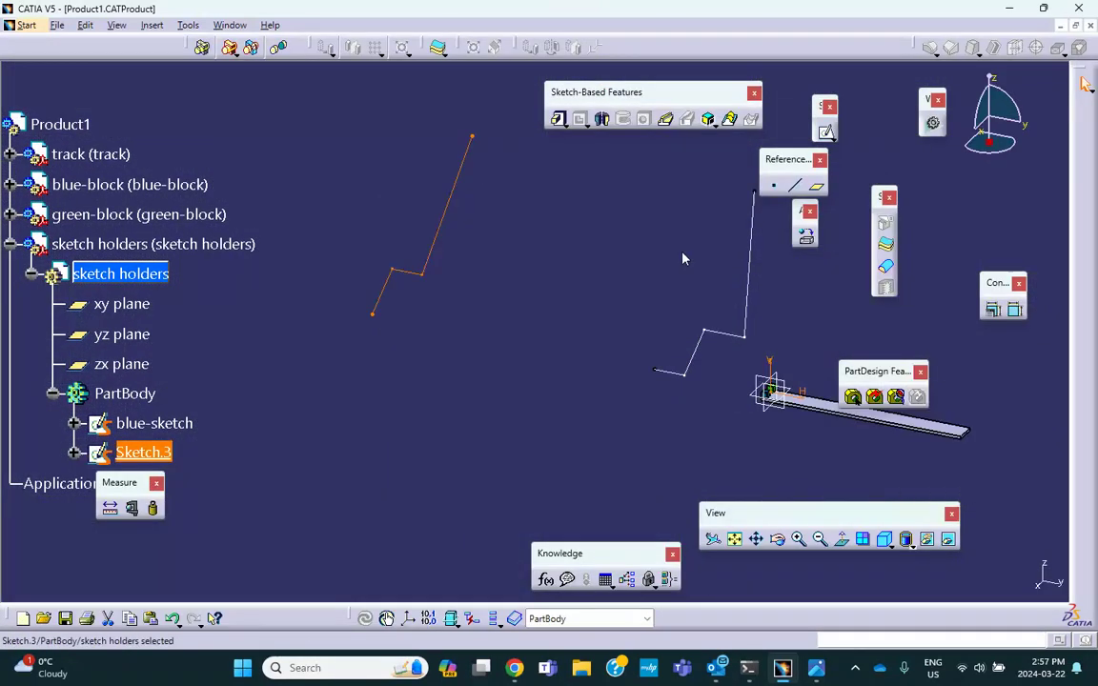
mouse_move(602, 268)
middle_mouse_down()
mouse_move(510, 287)
mouse_move(480, 237)
middle_mouse_up()
left_click(464, 277)
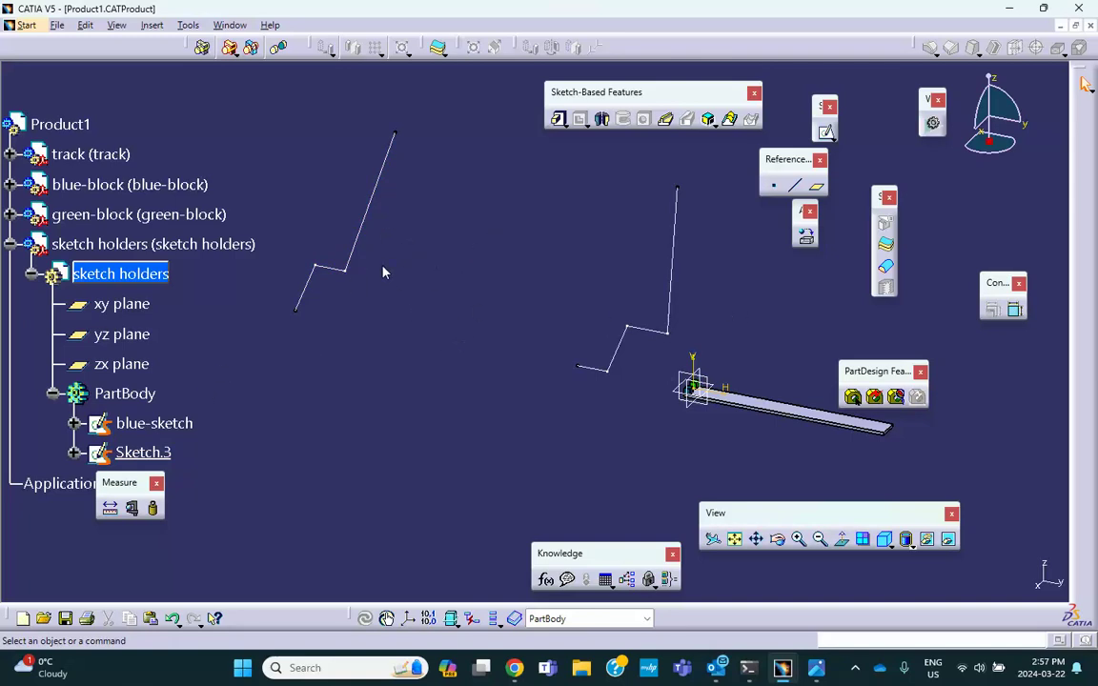
right_click(143, 453)
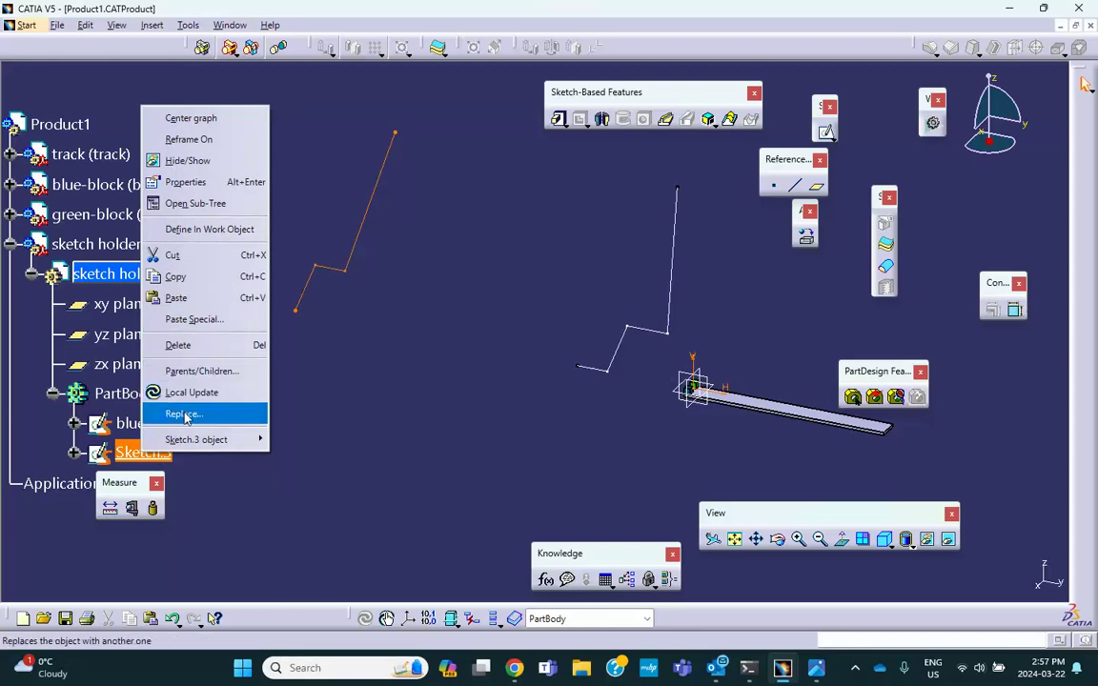
left_click(185, 181)
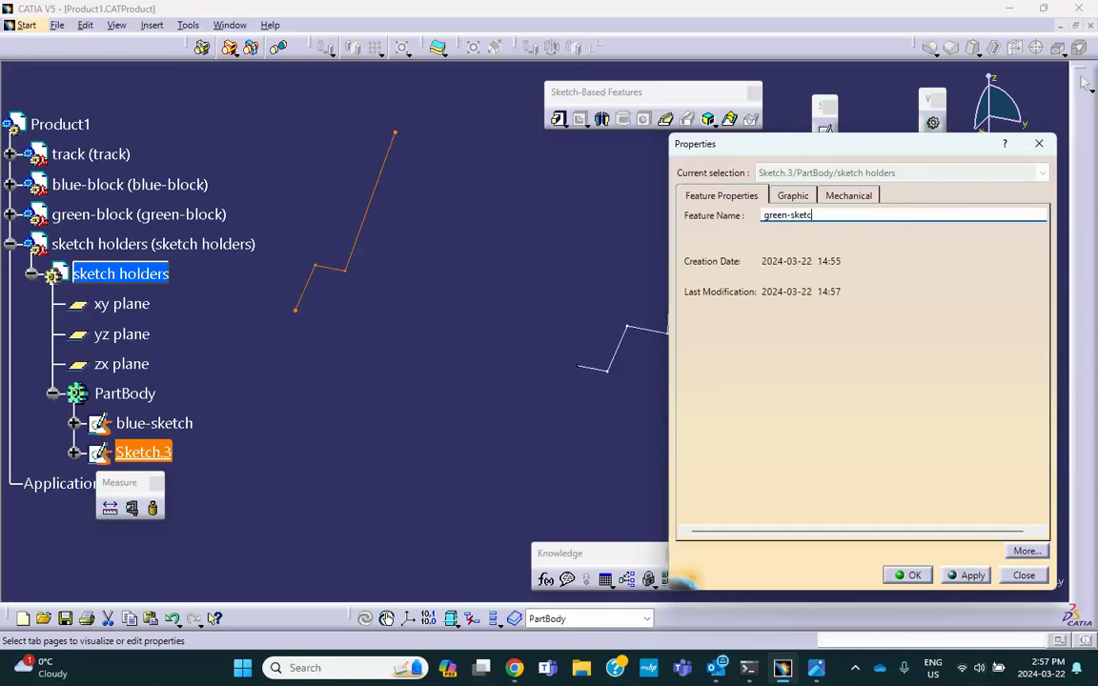
left_click(909, 578)
mouse_move(554, 466)
middle_mouse_down()
mouse_move(551, 374)
mouse_move(455, 350)
mouse_move(380, 221)
middle_mouse_up()
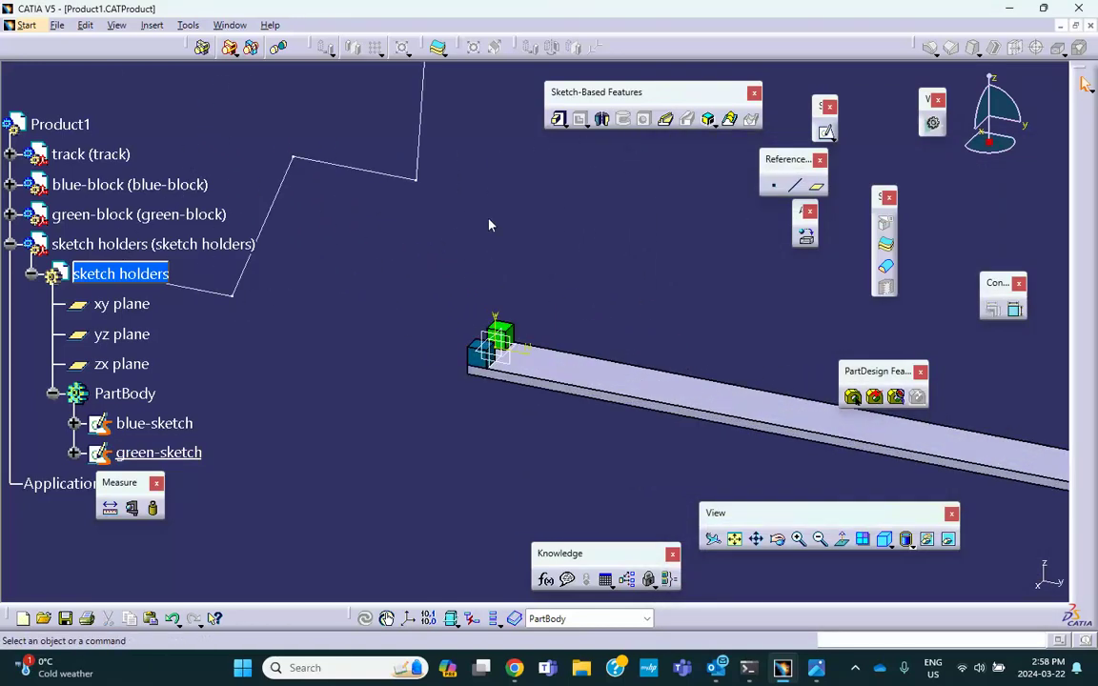
Make Product1 the active assembly and save it with all linked documents.
double_click(59, 124)
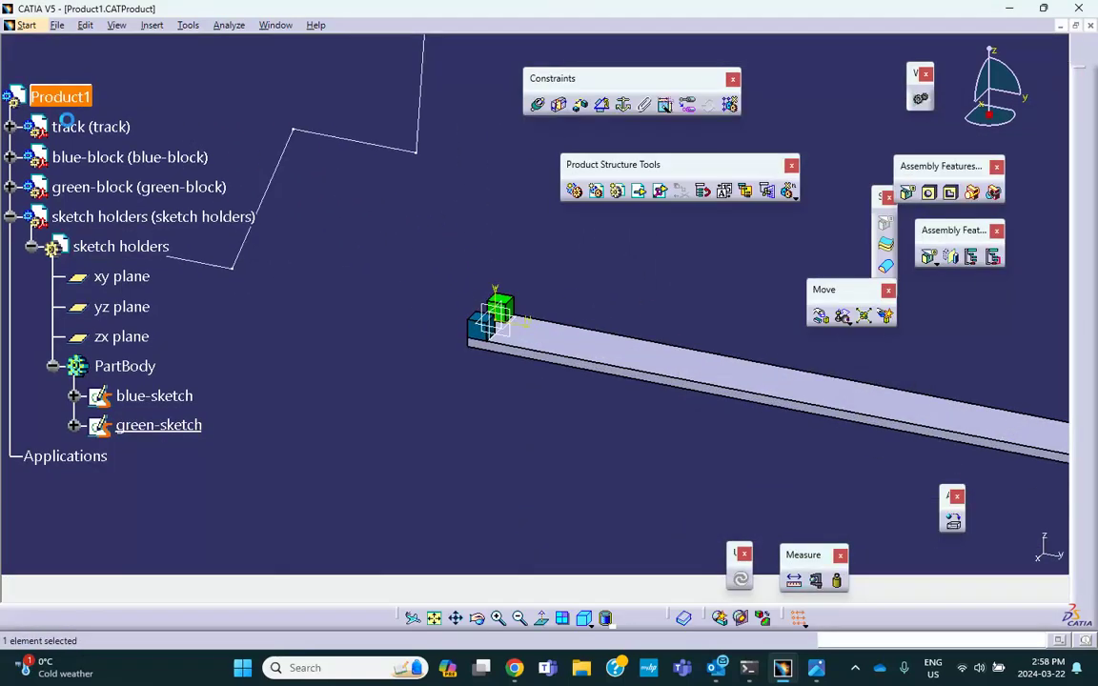
left_click(69, 620)
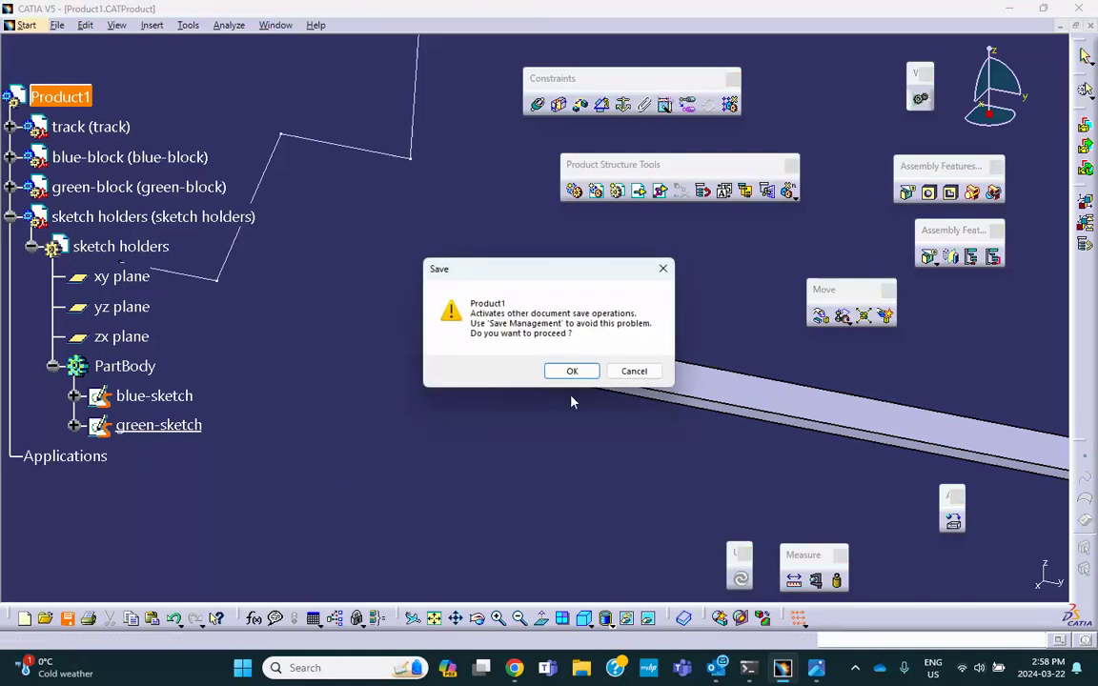
left_click(570, 375)
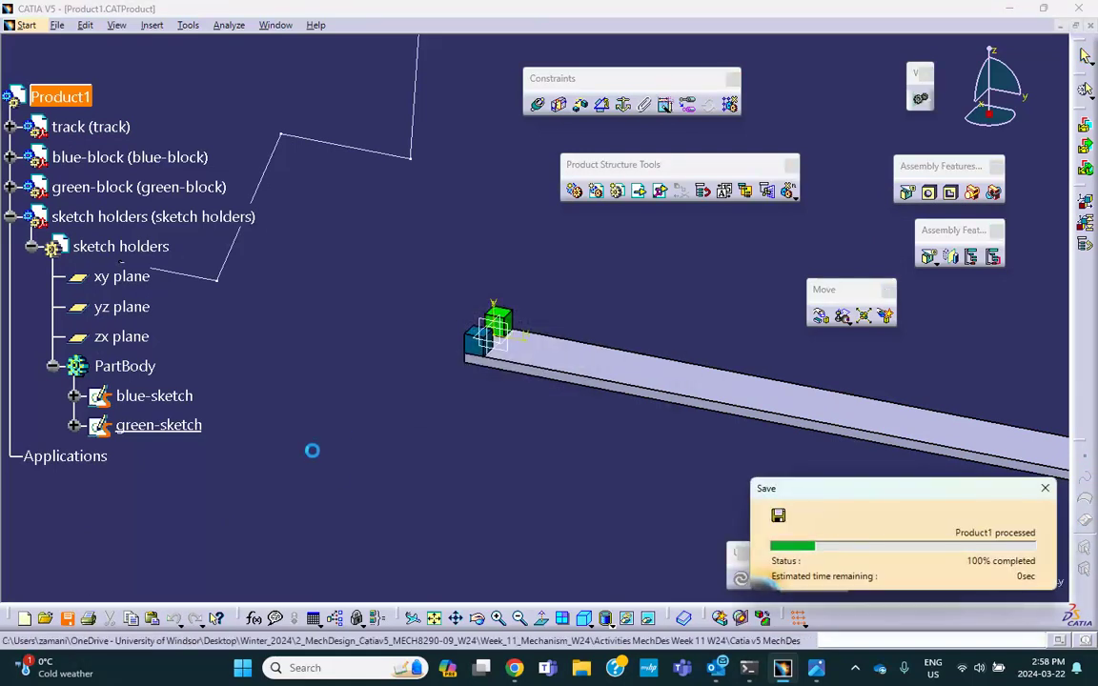
Collapse the sketch holders branch and zoom in on the blocks at the track's end.
left_click(31, 247)
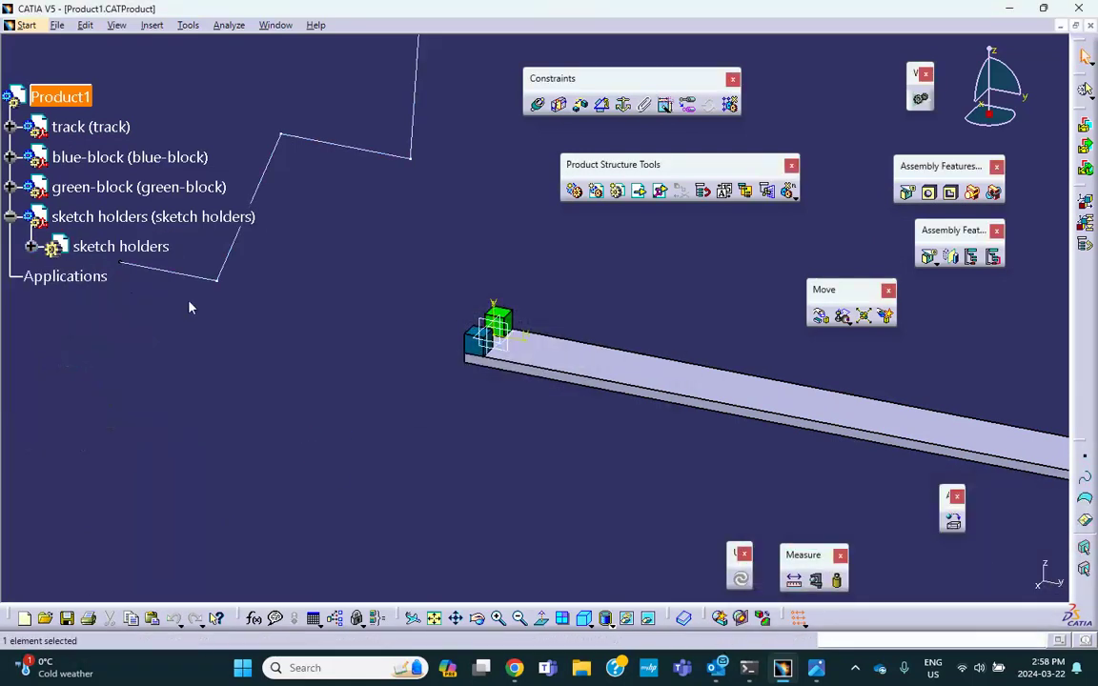
middle_click_drag(502, 372, 473, 483)
middle_click_drag(481, 422, 385, 470)
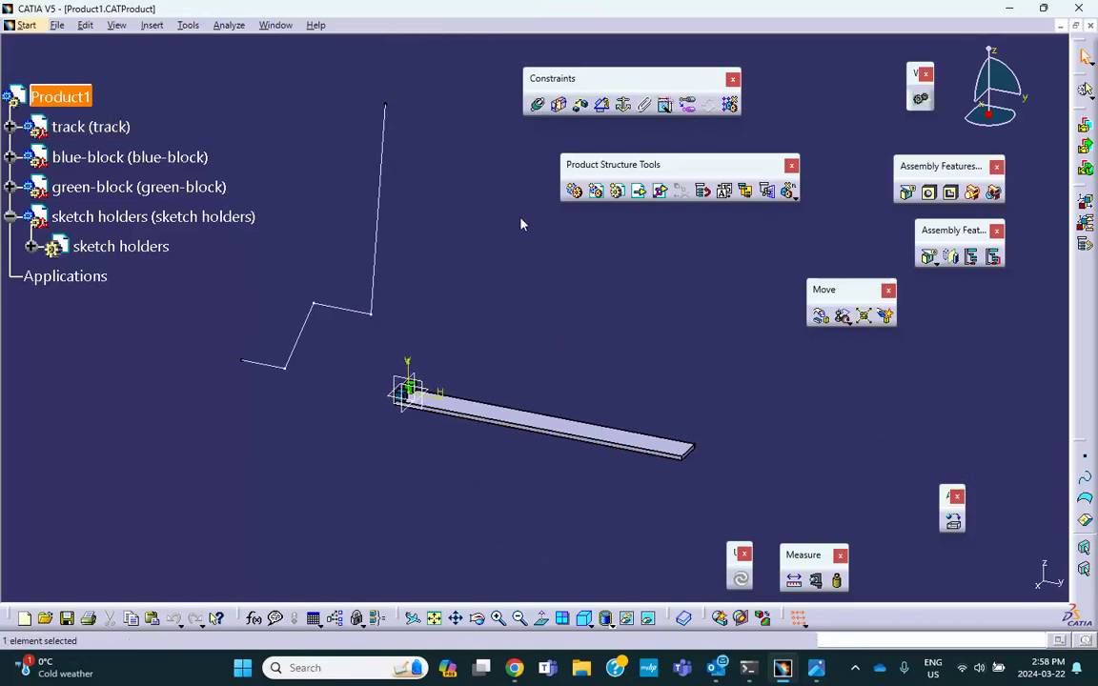
middle_click_drag(492, 264, 410, 240)
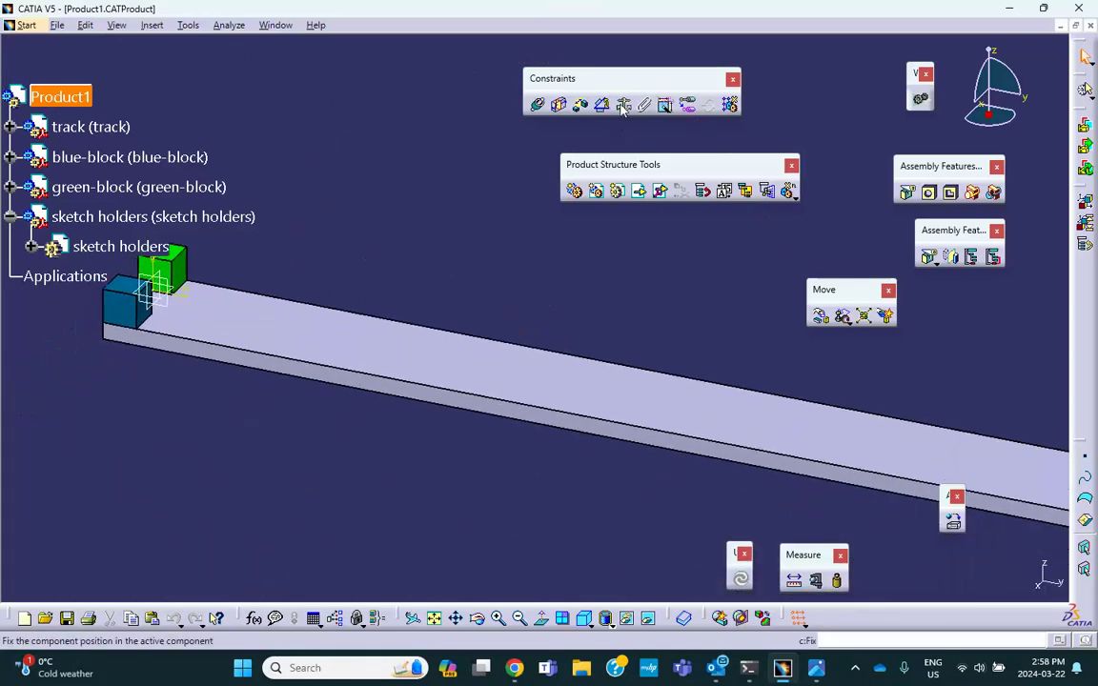
Make the blue block's bottom edge coincident with the matching track edge.
left_click(558, 397)
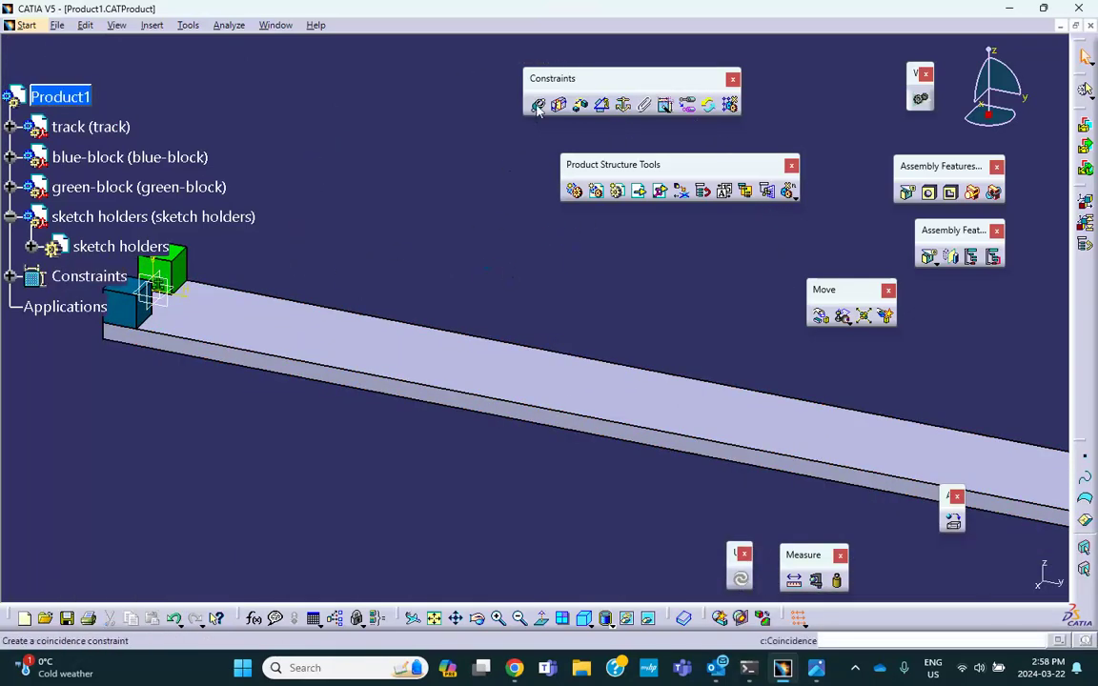
middle_click_drag(363, 227, 536, 255)
middle_click_drag(184, 385, 257, 368)
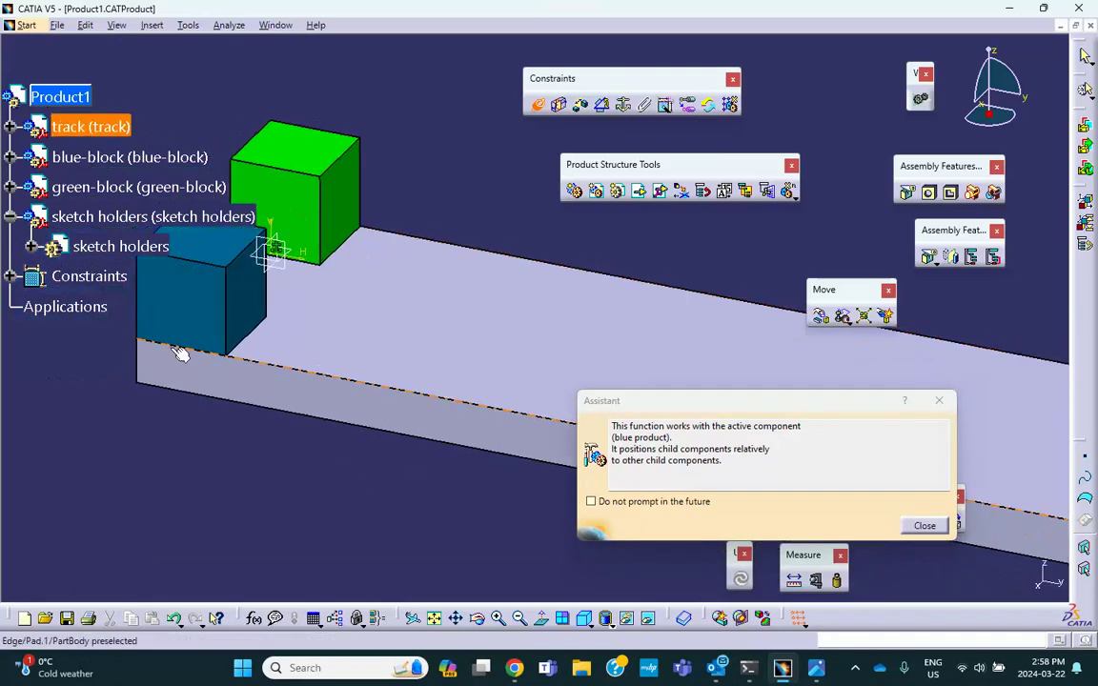
left_click(186, 350)
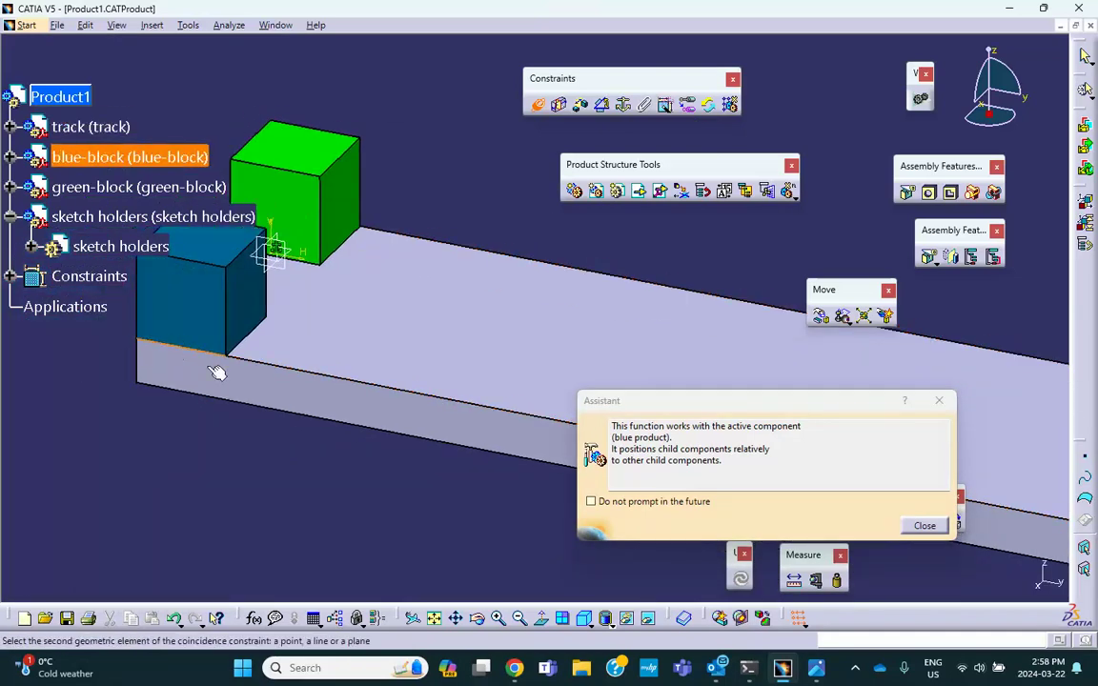
left_click(266, 369)
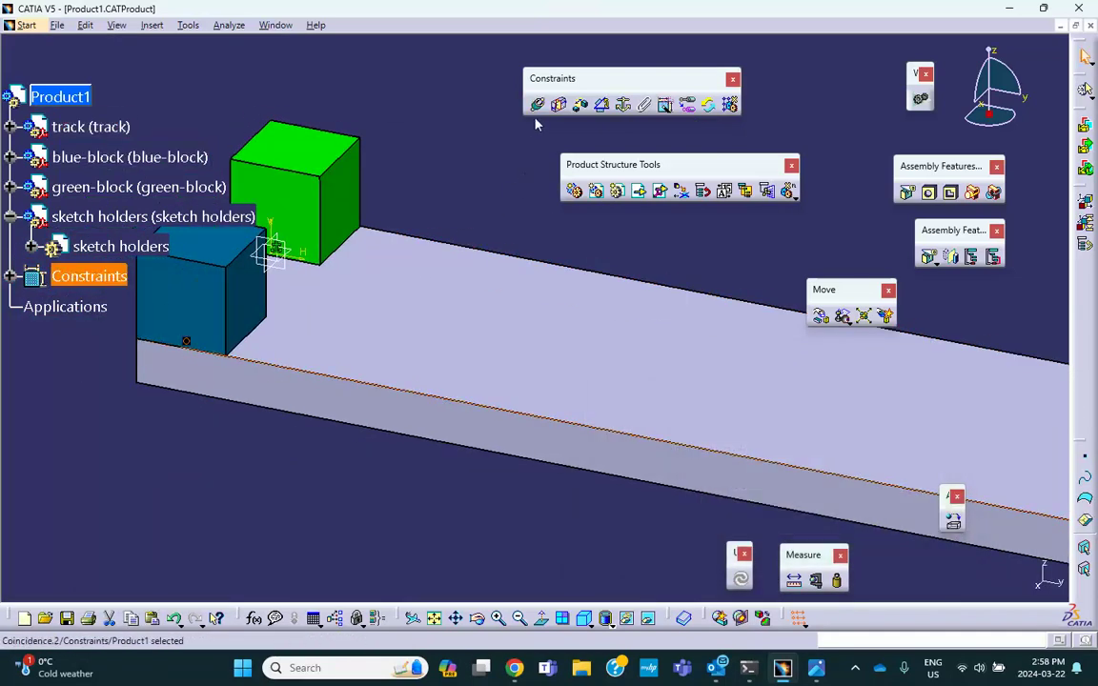
Make the blue block's front face coincident with the track's side face as Coincidence.3.
left_click(540, 108)
left_click(196, 272)
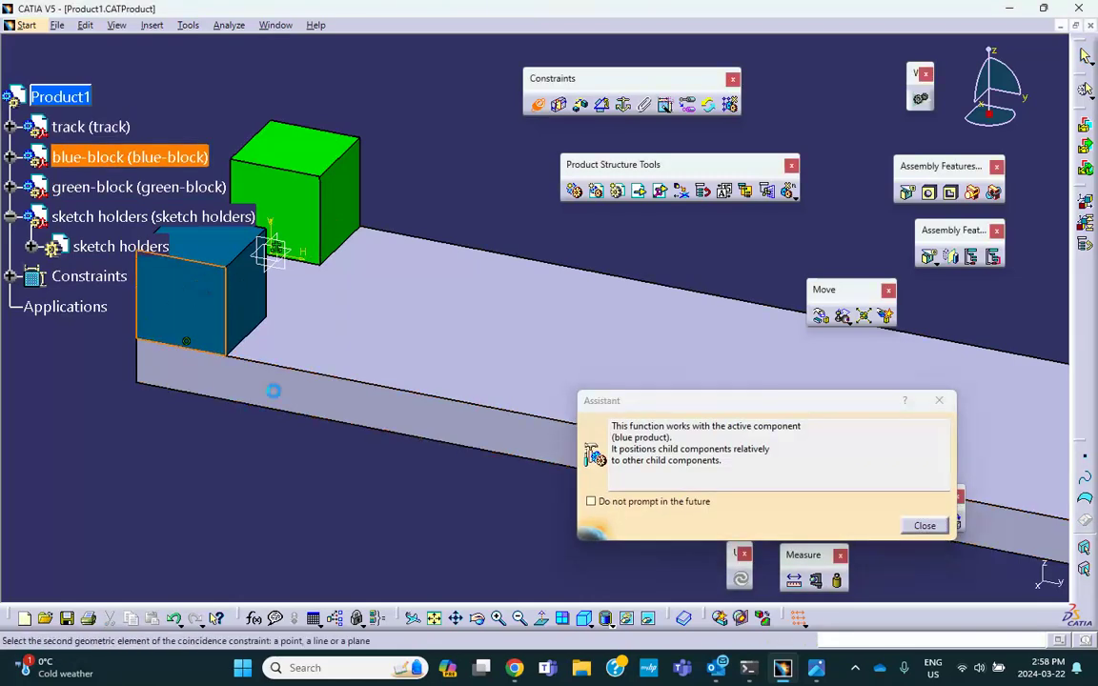
left_click(275, 385)
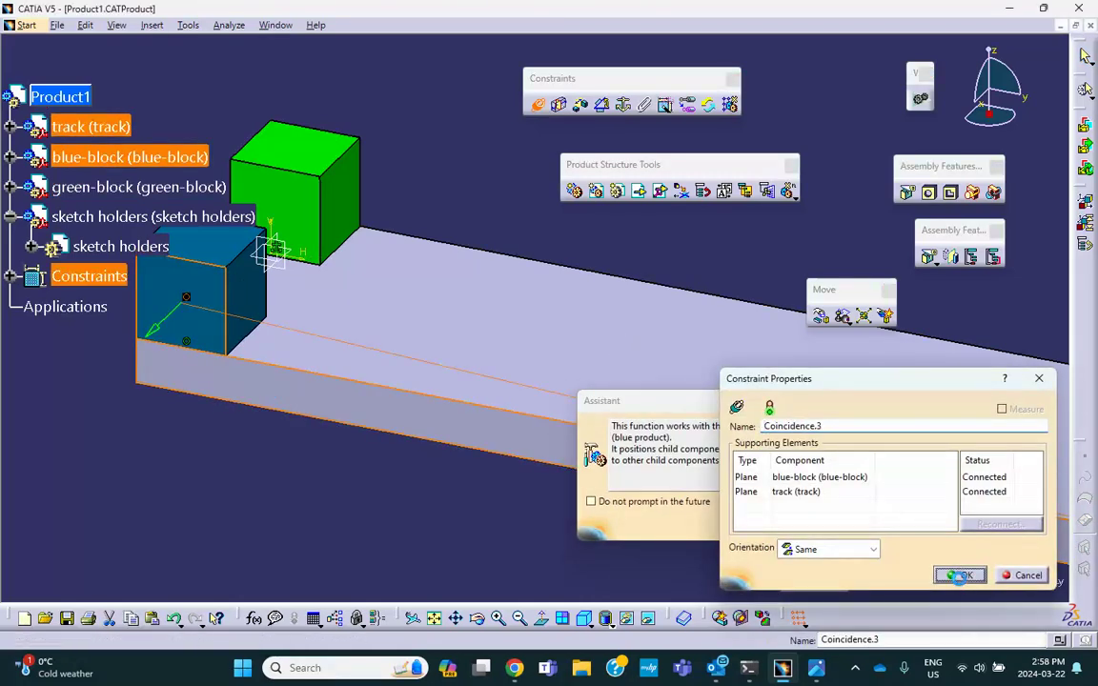
left_click(962, 575)
middle_click_drag(665, 417, 496, 468)
middle_click_drag(142, 387, 488, 422)
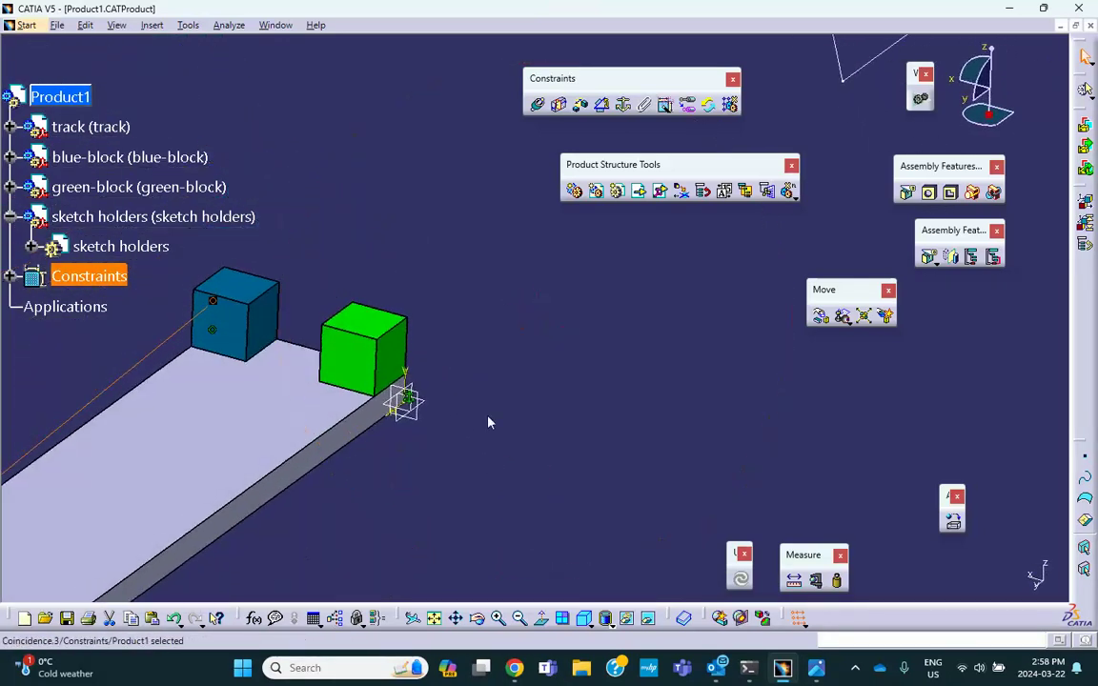
Make the track edge coincident with the green block's edge.
left_click(537, 103)
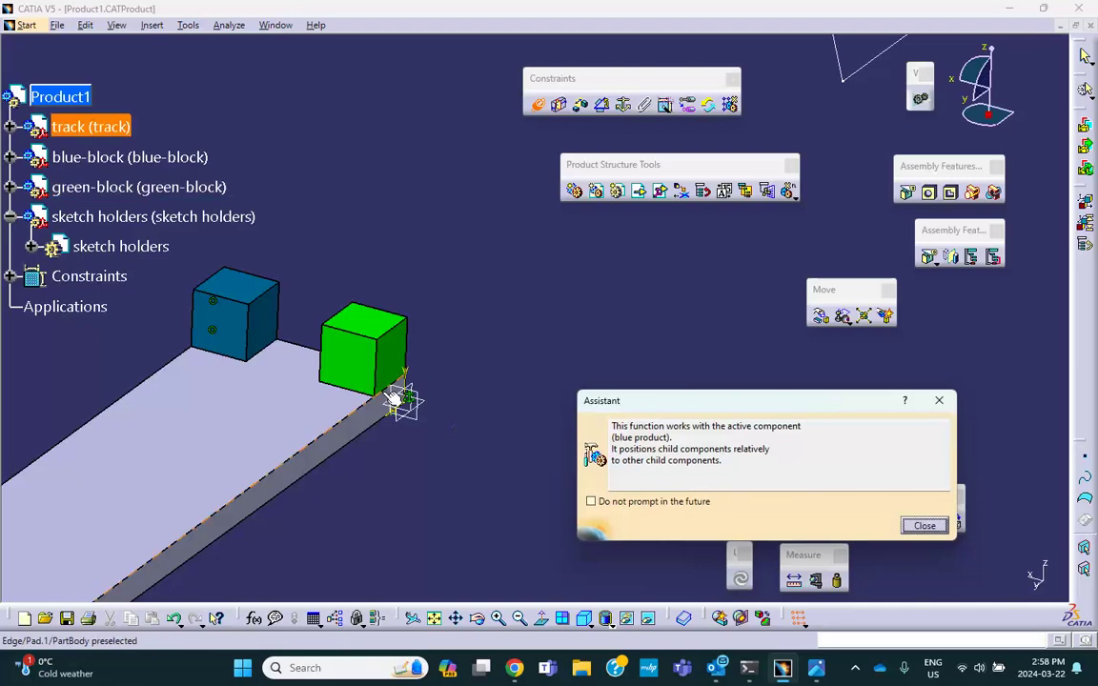
left_click(391, 399)
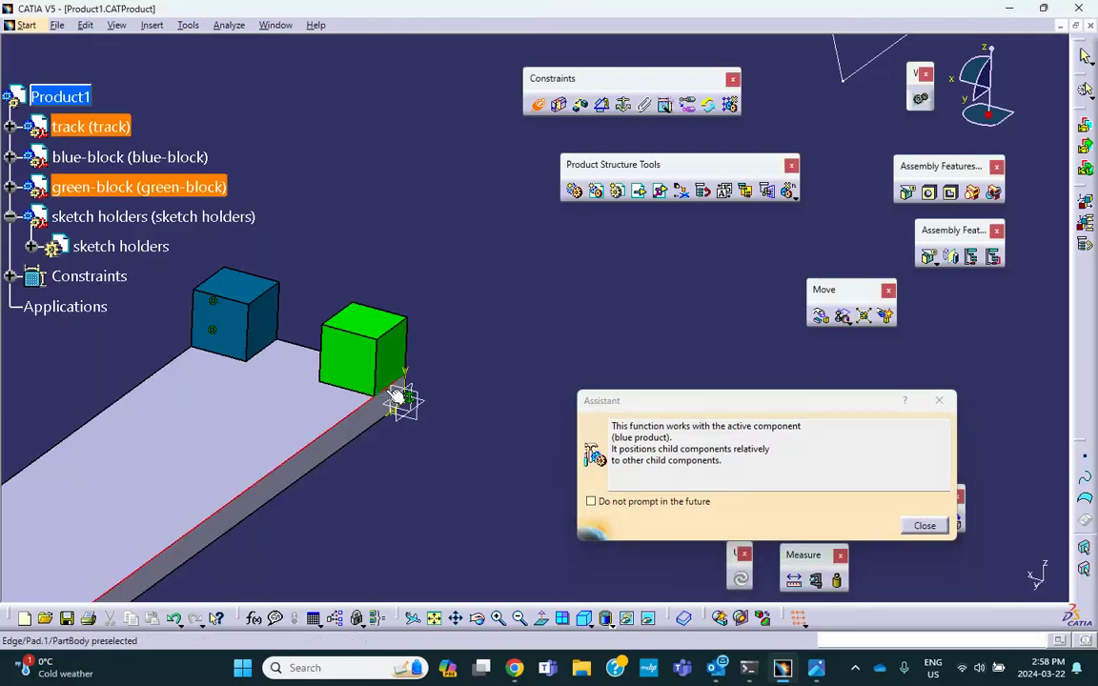
left_click(391, 399)
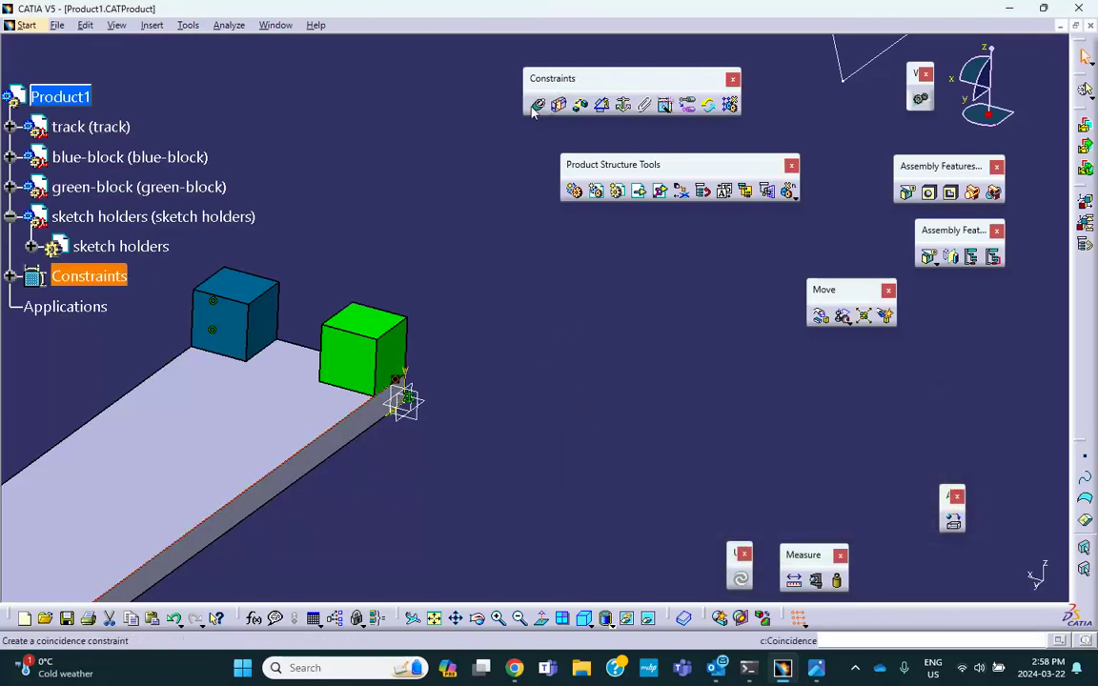
Make the green block's face coincident with the track face as Coincidence.5.
left_click(537, 105)
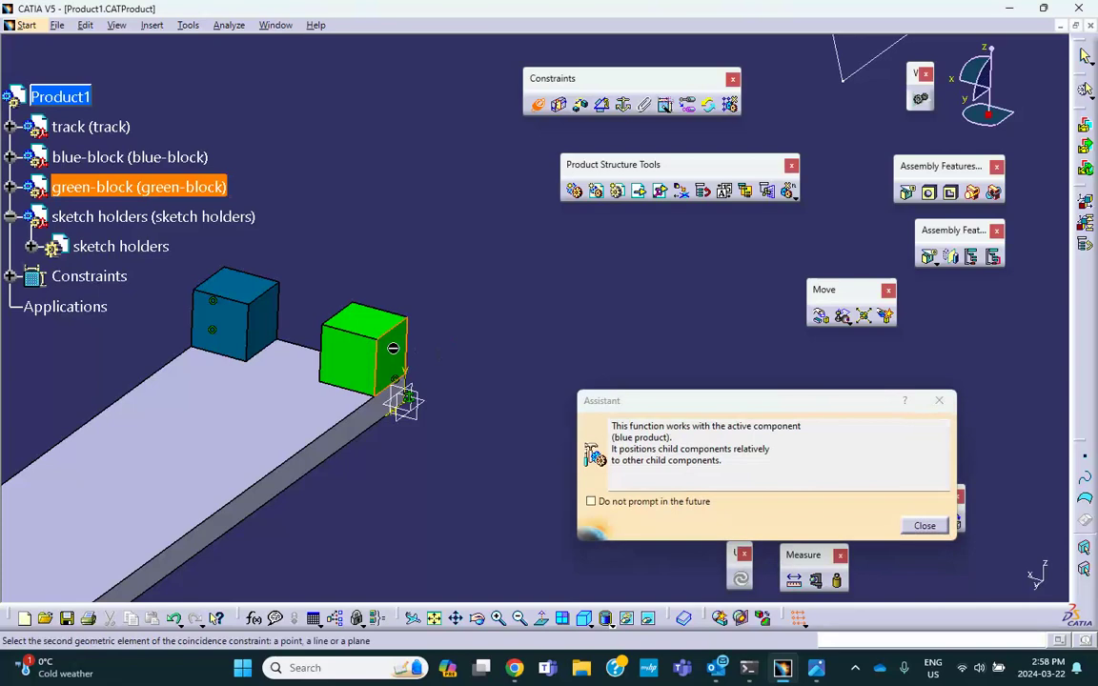
left_click(355, 439)
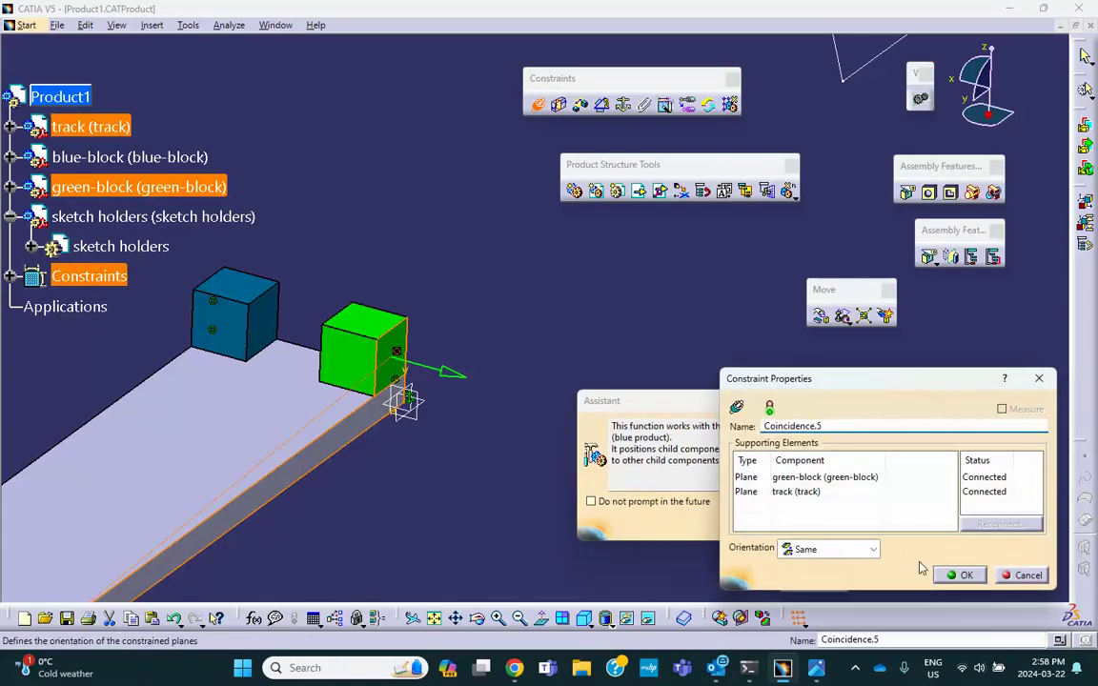
left_click(951, 575)
middle_click_drag(446, 404, 299, 367)
left_click(299, 367)
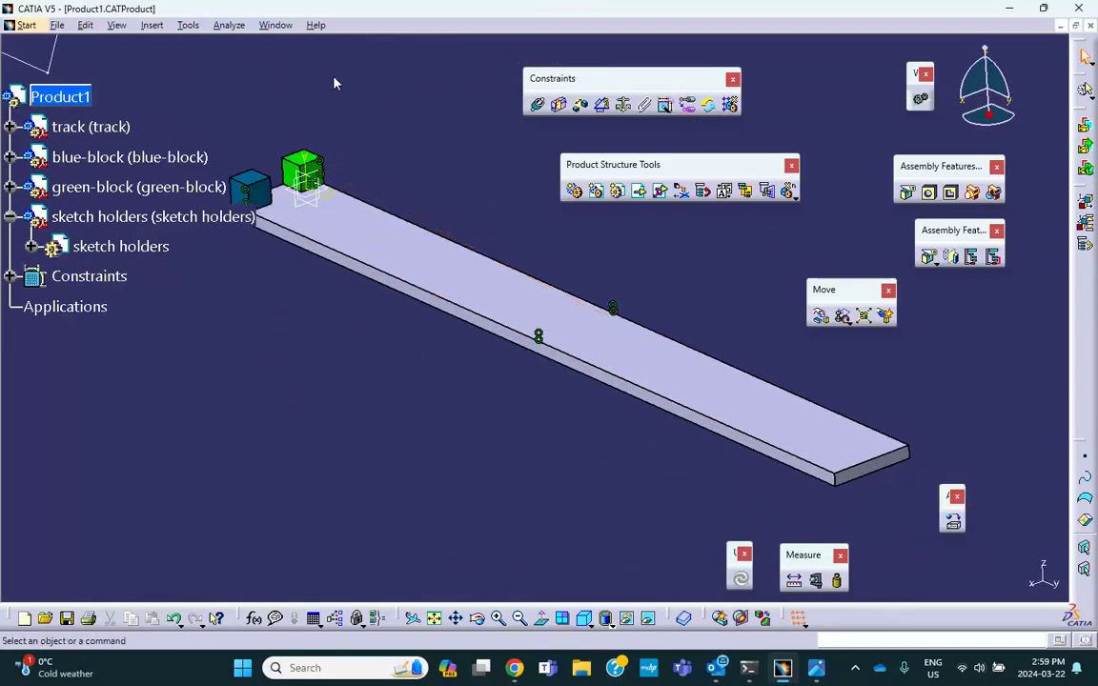
Switch to the DMU Kinematics workbench via Start > Digital Mockup.
left_click(36, 26)
mouse_move(141, 133)
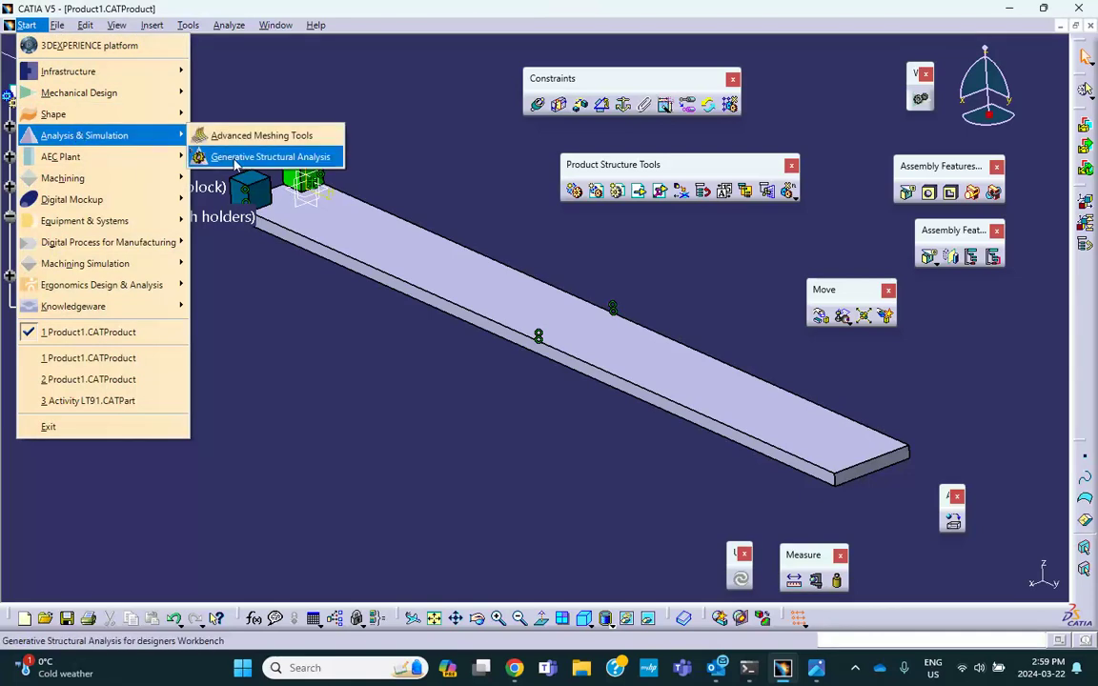
mouse_move(143, 199)
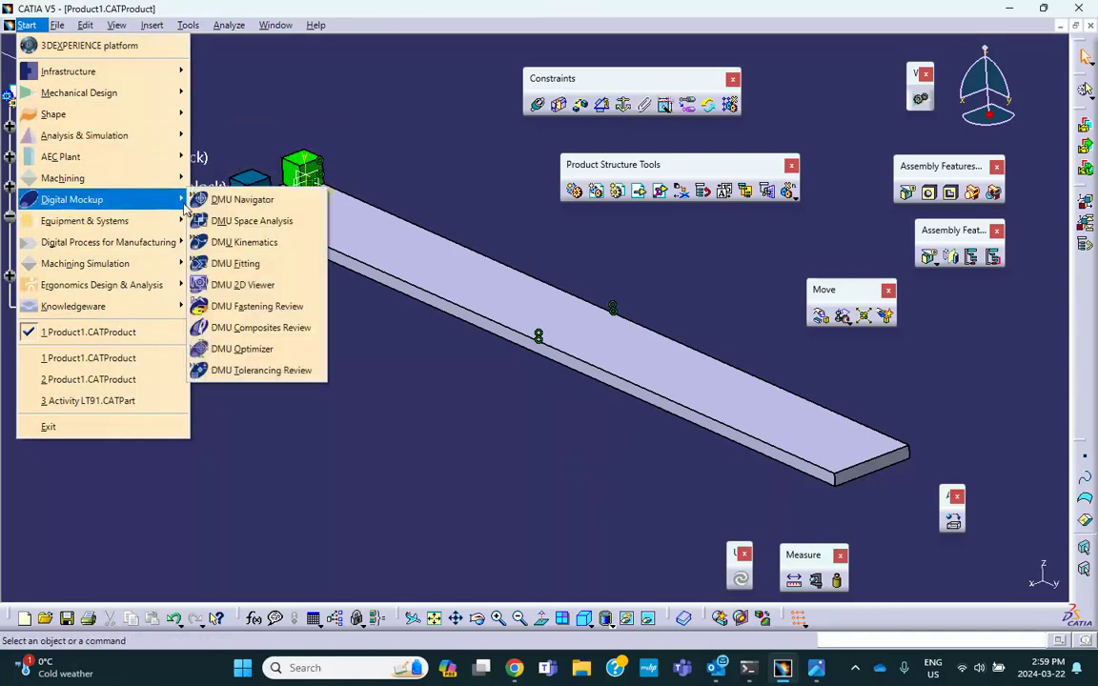
left_click(231, 244)
Convert the assembly constraints into joints of a new mechanism, Mechanism.1.
left_click(717, 113)
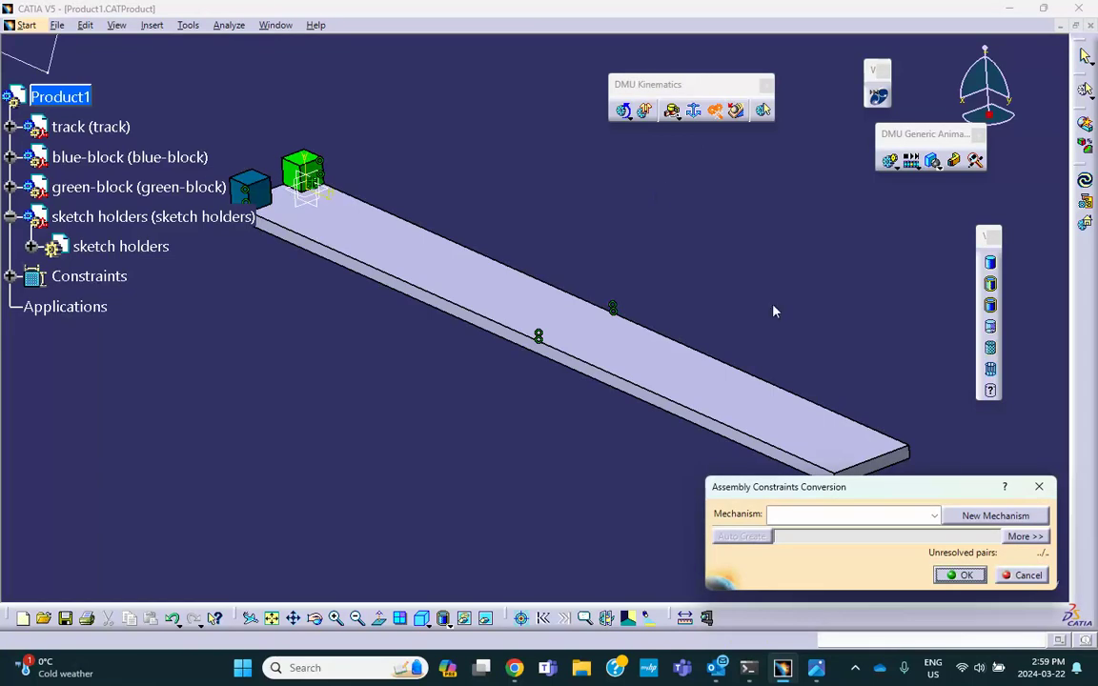
left_click(995, 514)
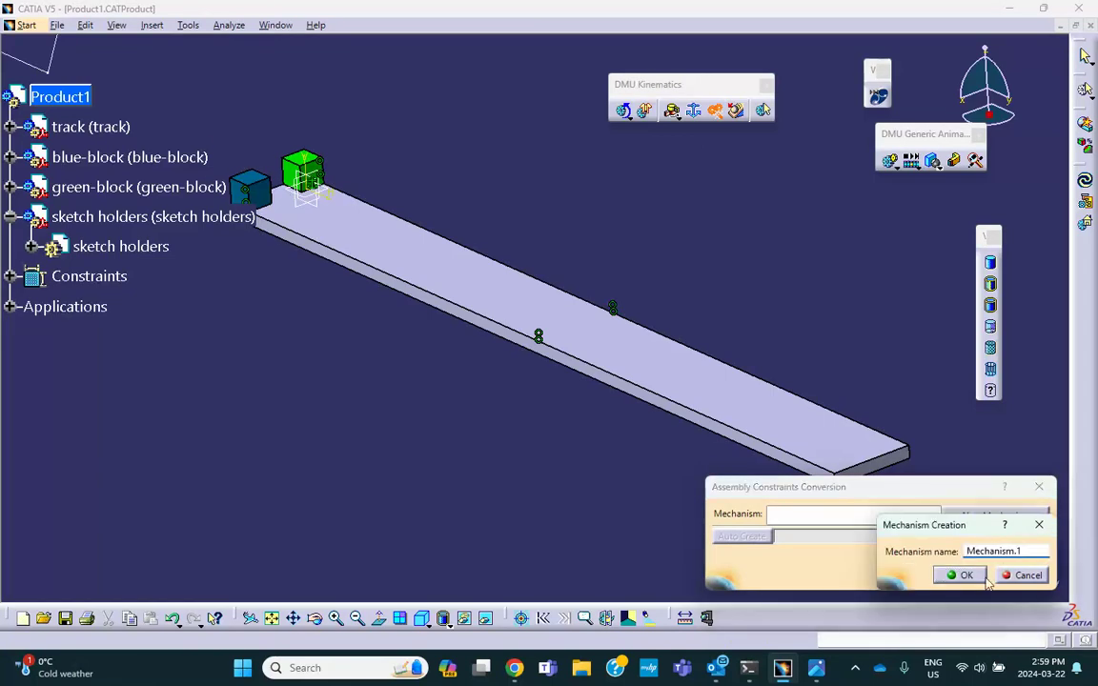
left_click(964, 576)
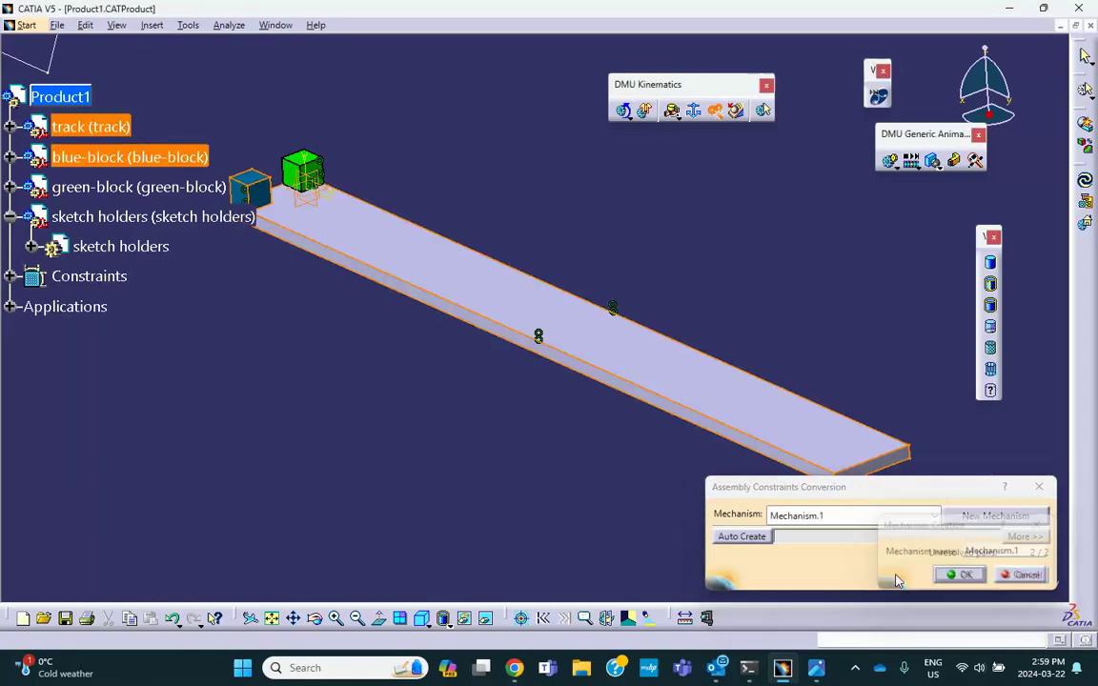
left_click(964, 576)
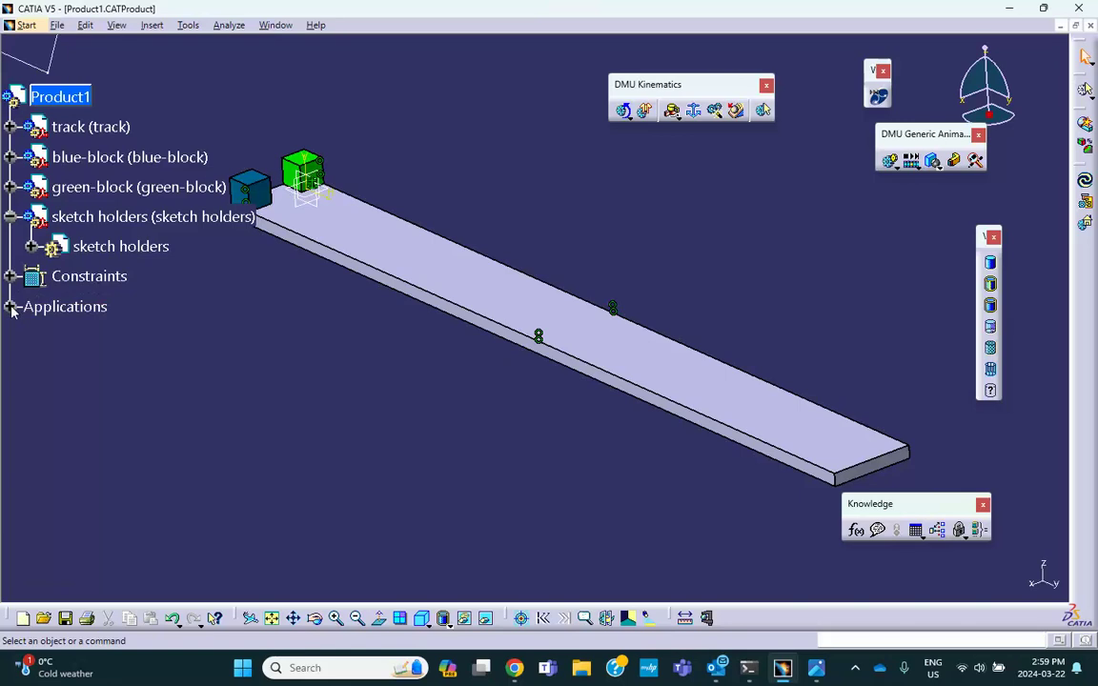
left_click(10, 306)
Make the Prismatic.1 joint of Mechanism.1 length driven.
left_click(32, 336)
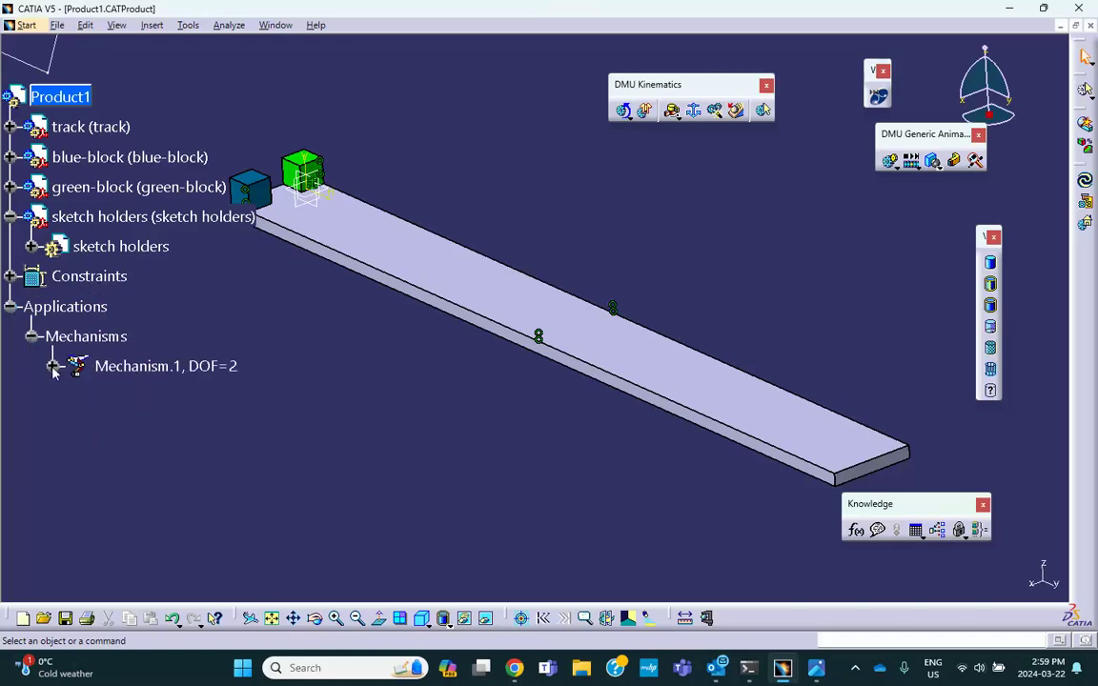
left_click(54, 367)
left_click(74, 396)
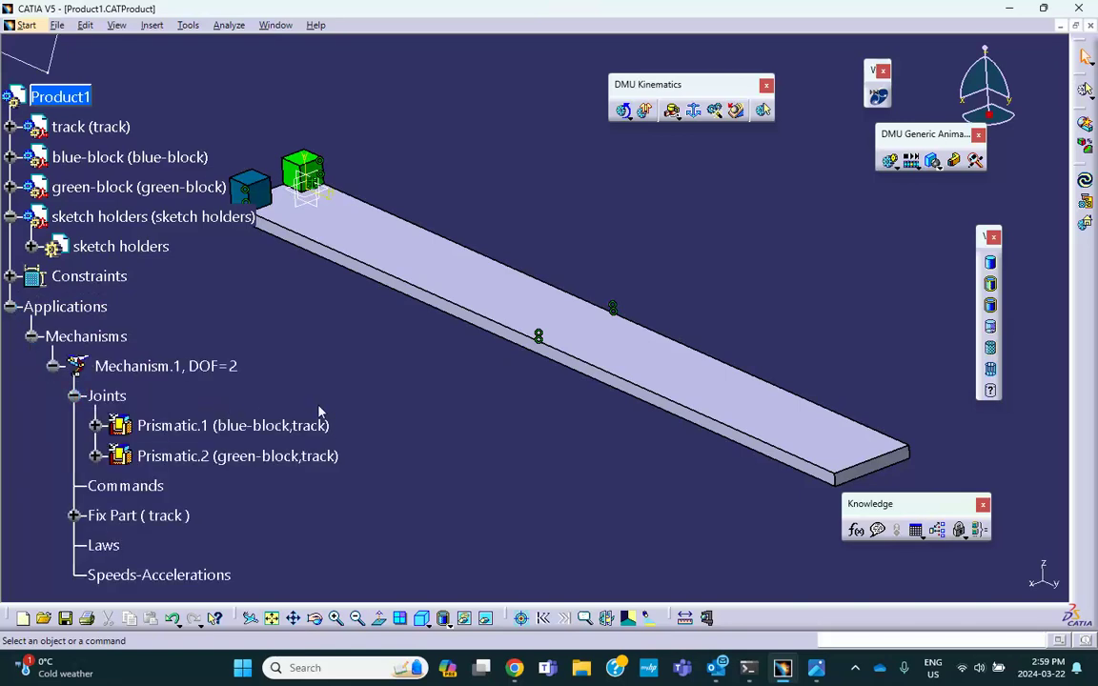
middle_click_drag(338, 410, 393, 342)
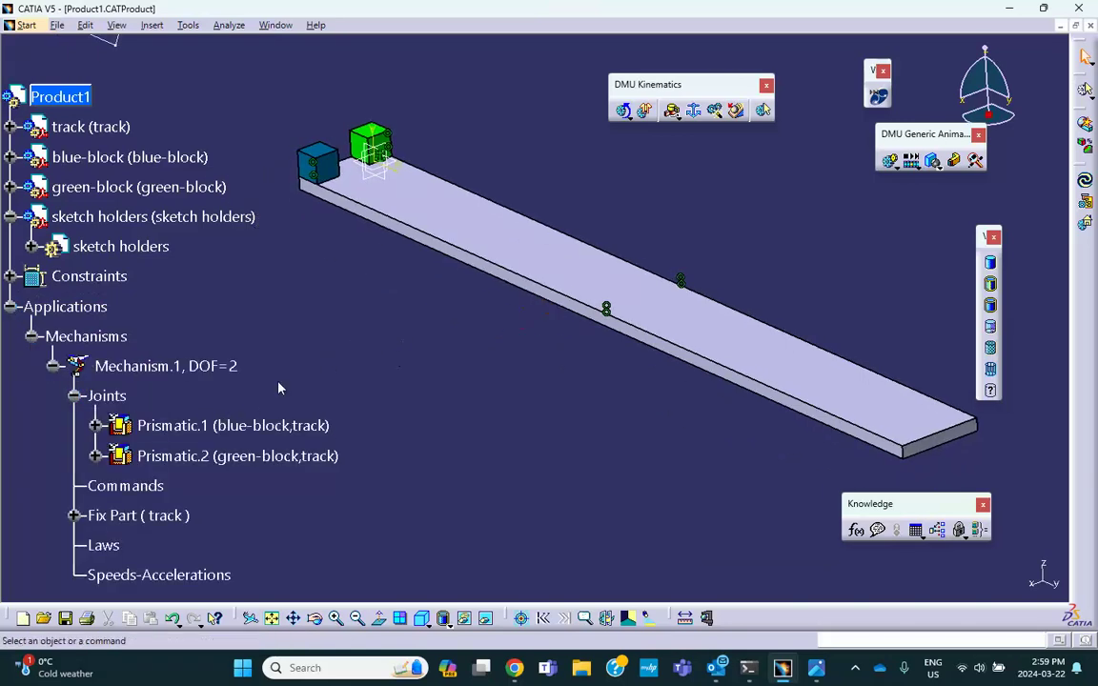
double_click(227, 426)
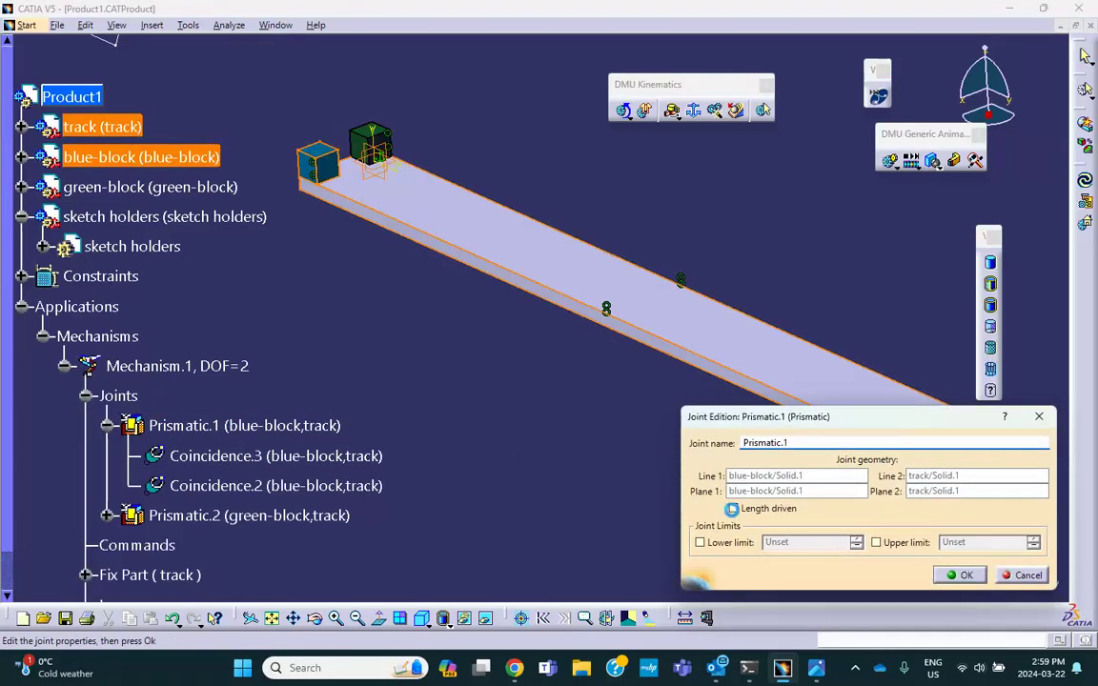
left_click(733, 509)
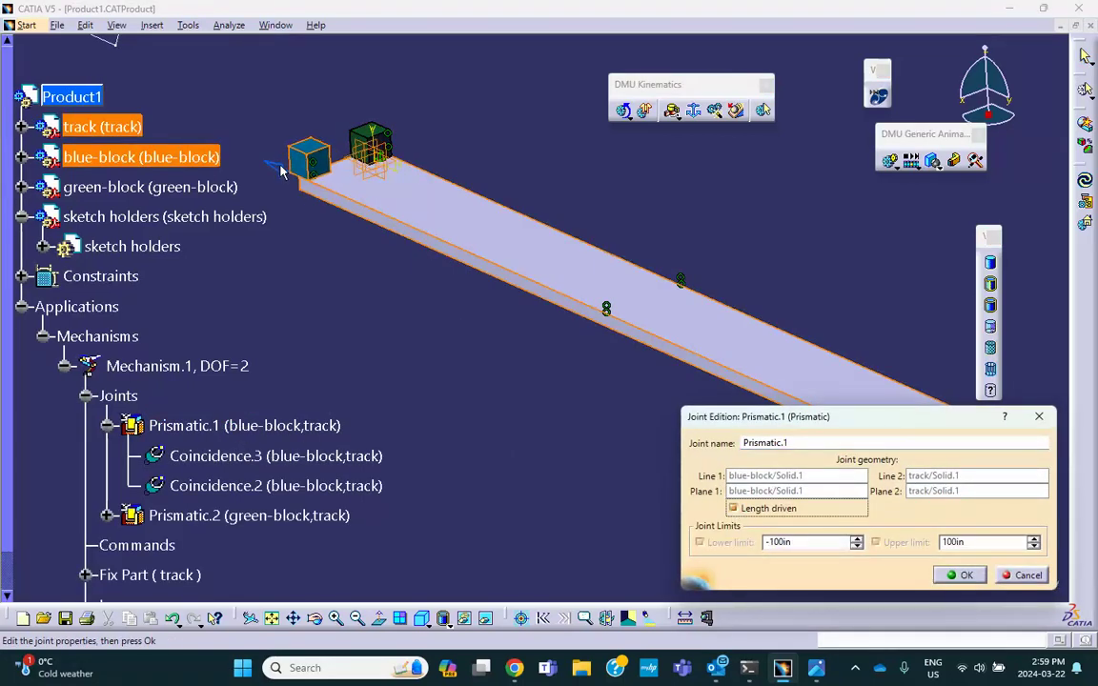
left_click(278, 176)
left_click(961, 575)
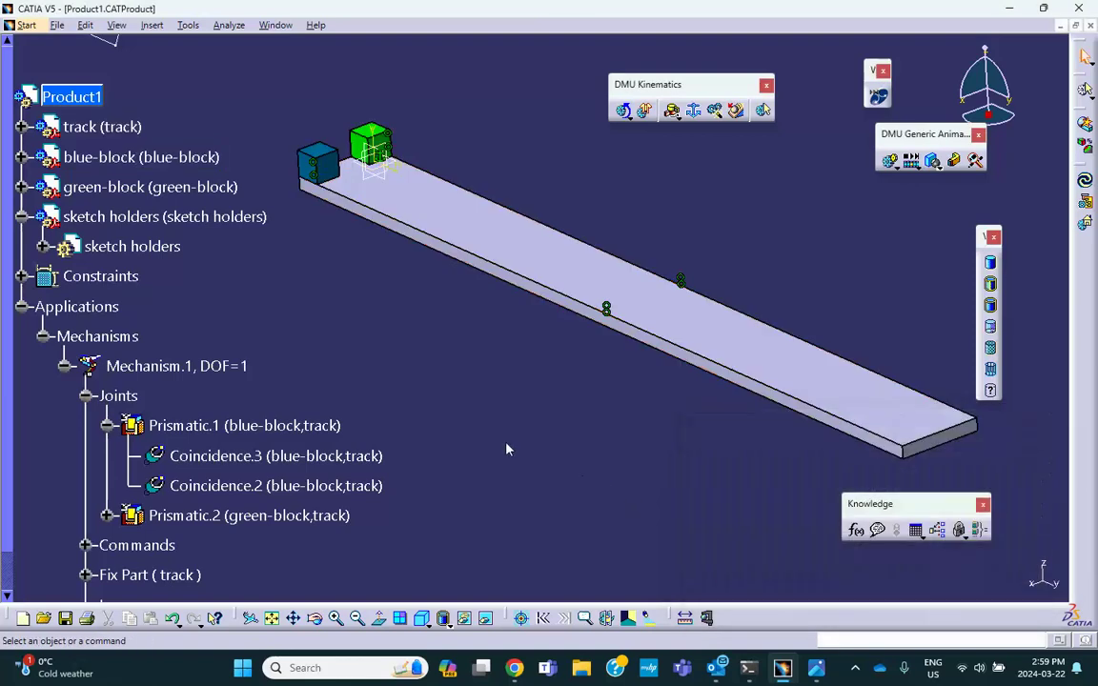
Make Prismatic.2 length driven too, reaching DOF=0, and open Simulation with Commands.
double_click(218, 513)
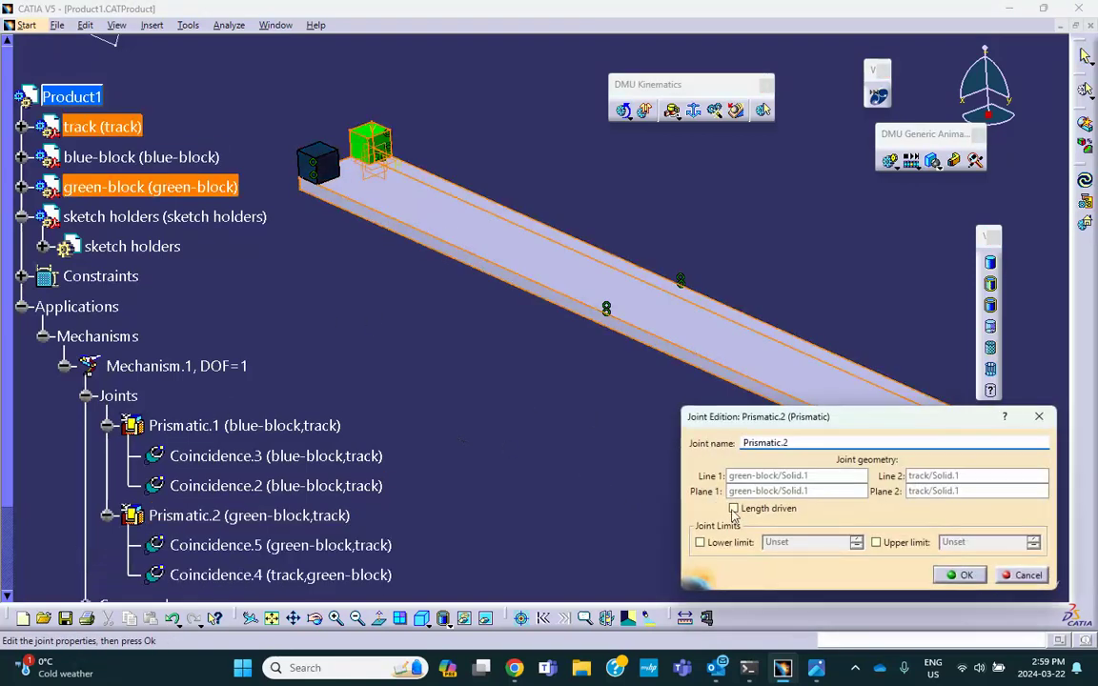
left_click(733, 509)
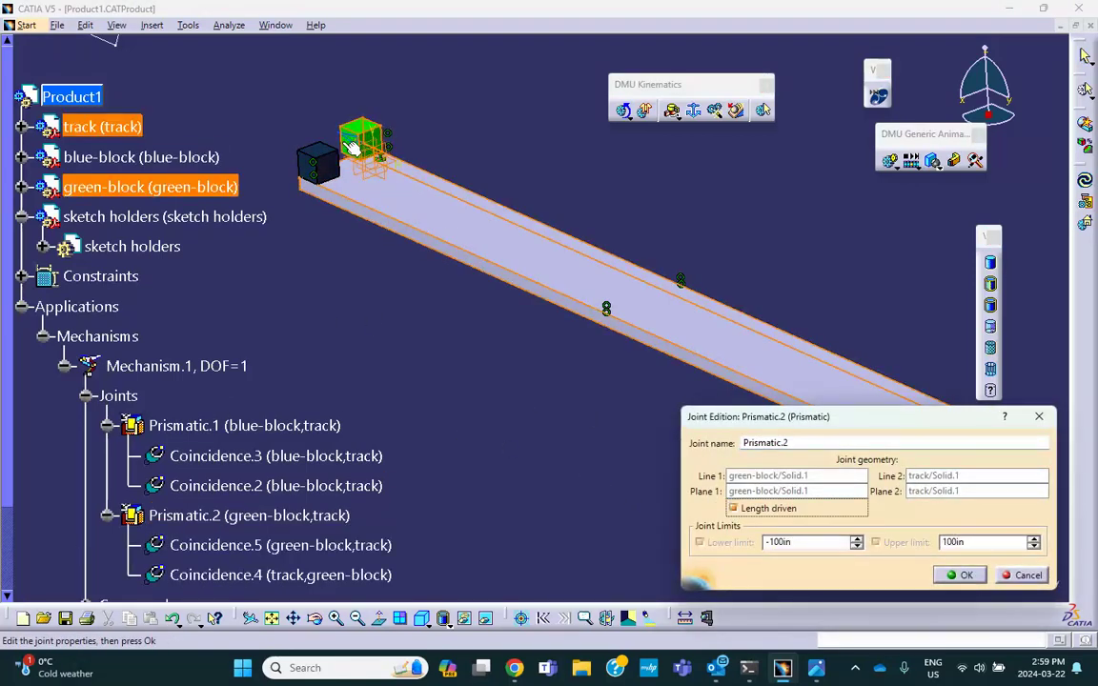
left_click(958, 575)
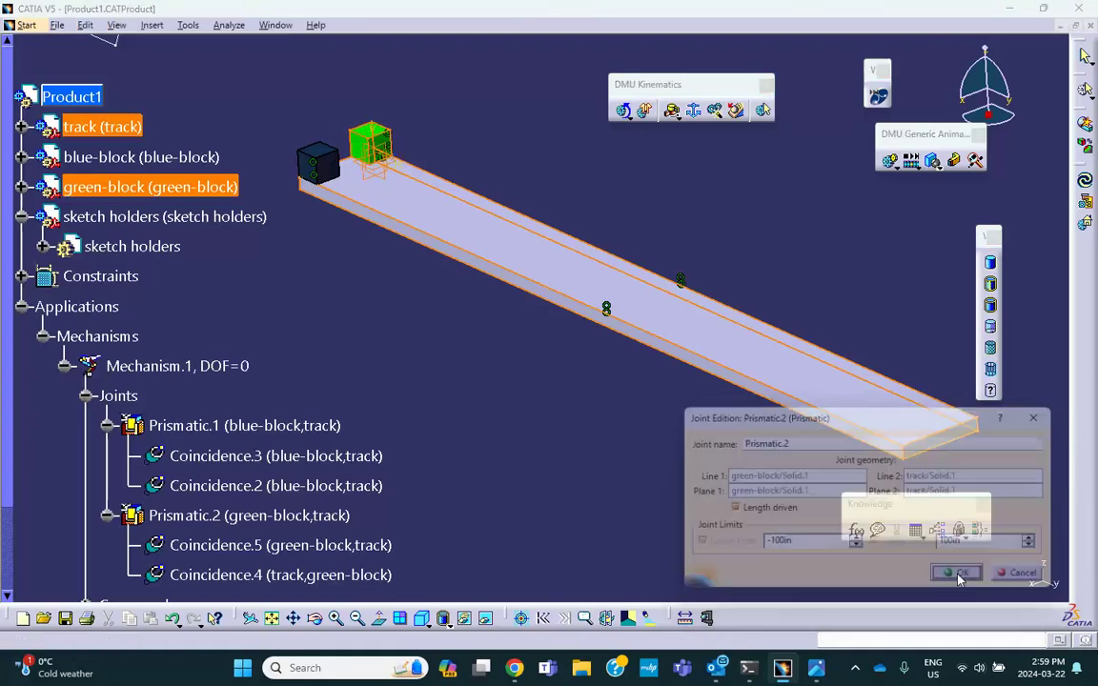
left_click(612, 363)
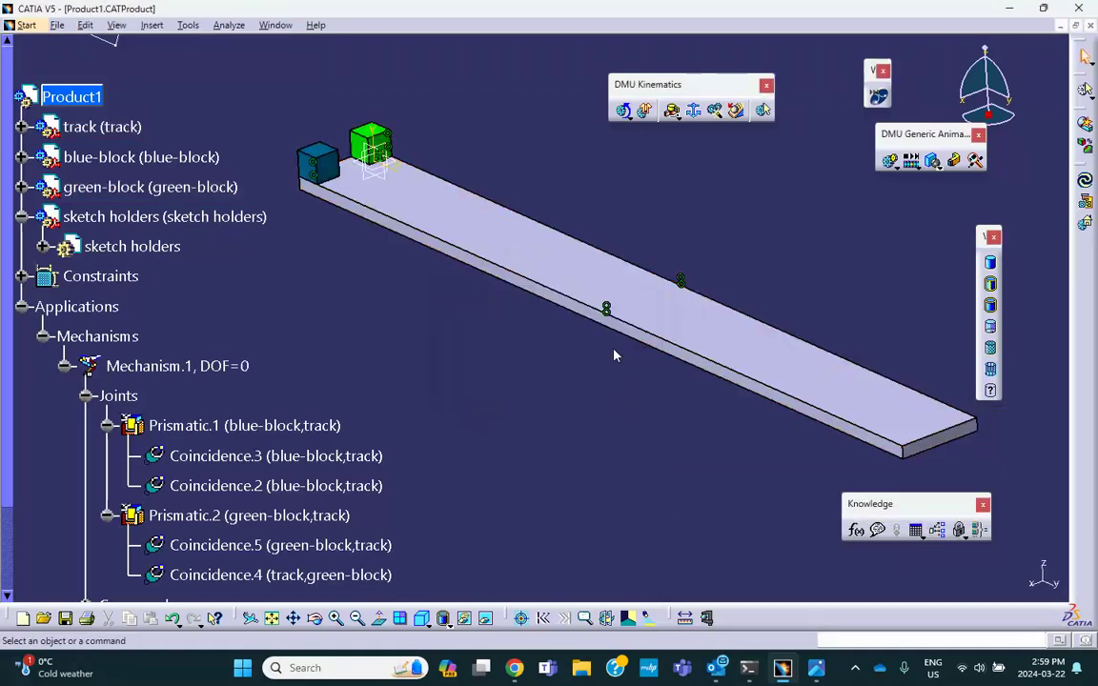
left_click(625, 112)
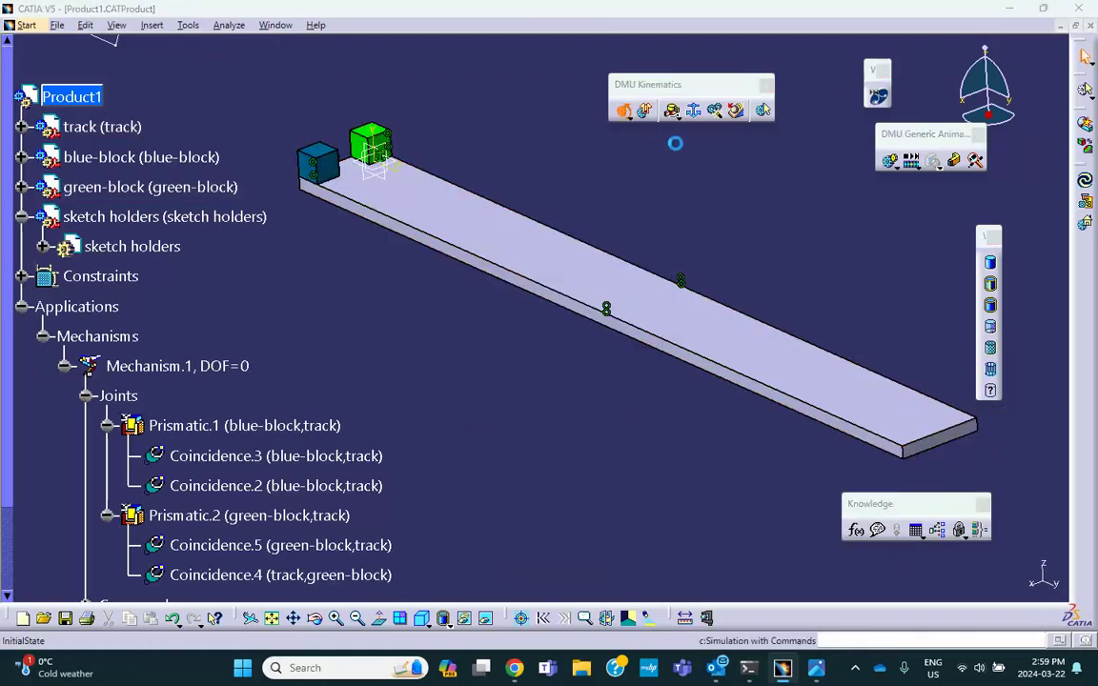
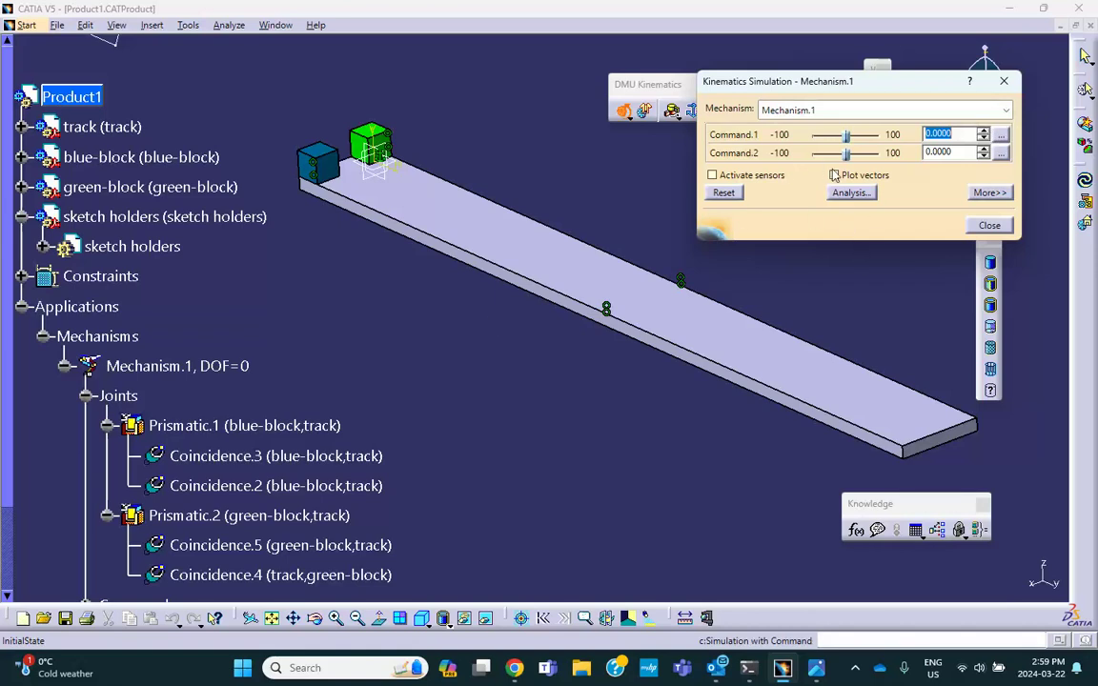
Close the Kinematics Simulation, collapse Joints and expand Commands under Mechanism.1.
left_click(992, 225)
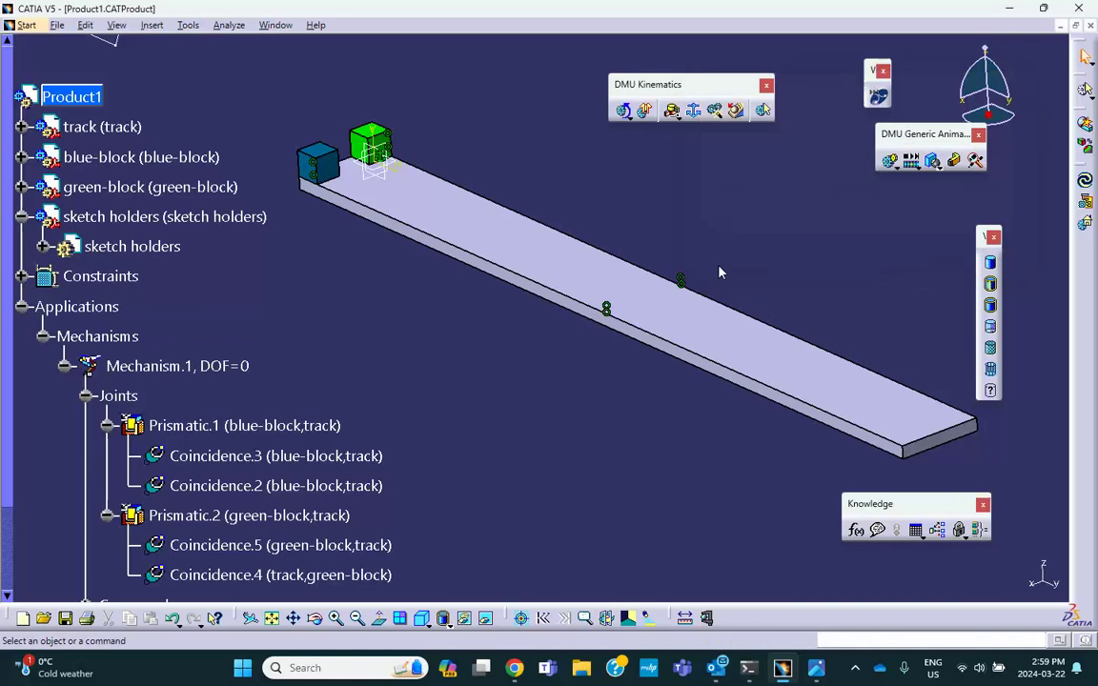
scroll(306, 327, "down", 2)
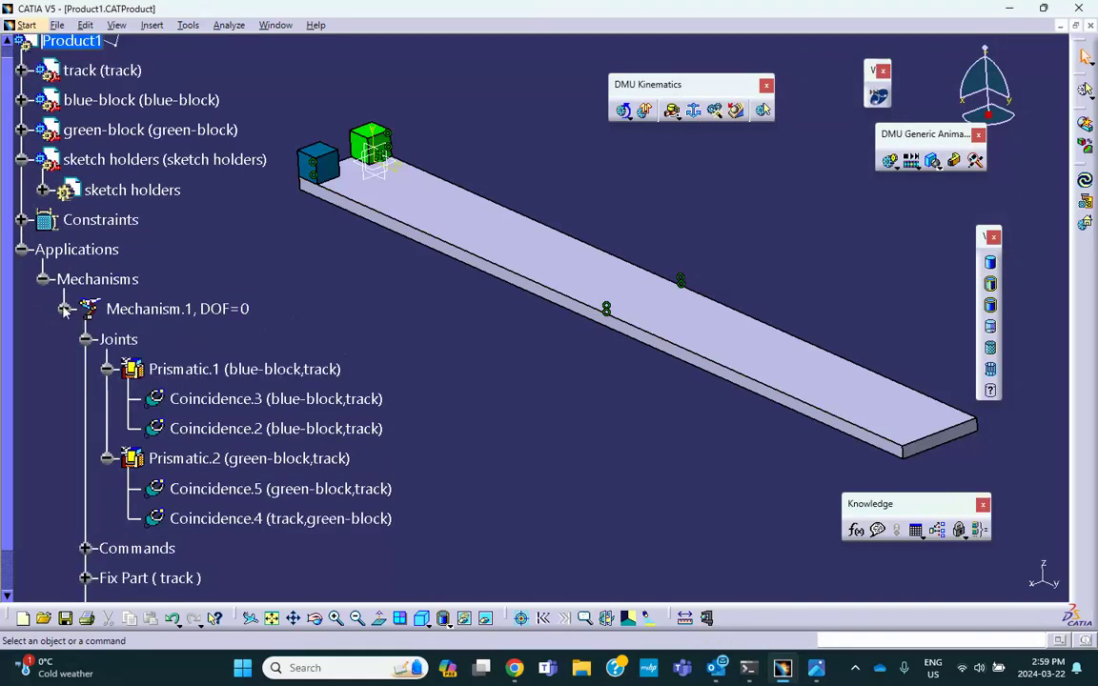
middle_click_drag(505, 326, 548, 296)
scroll(180, 425, "down", 4)
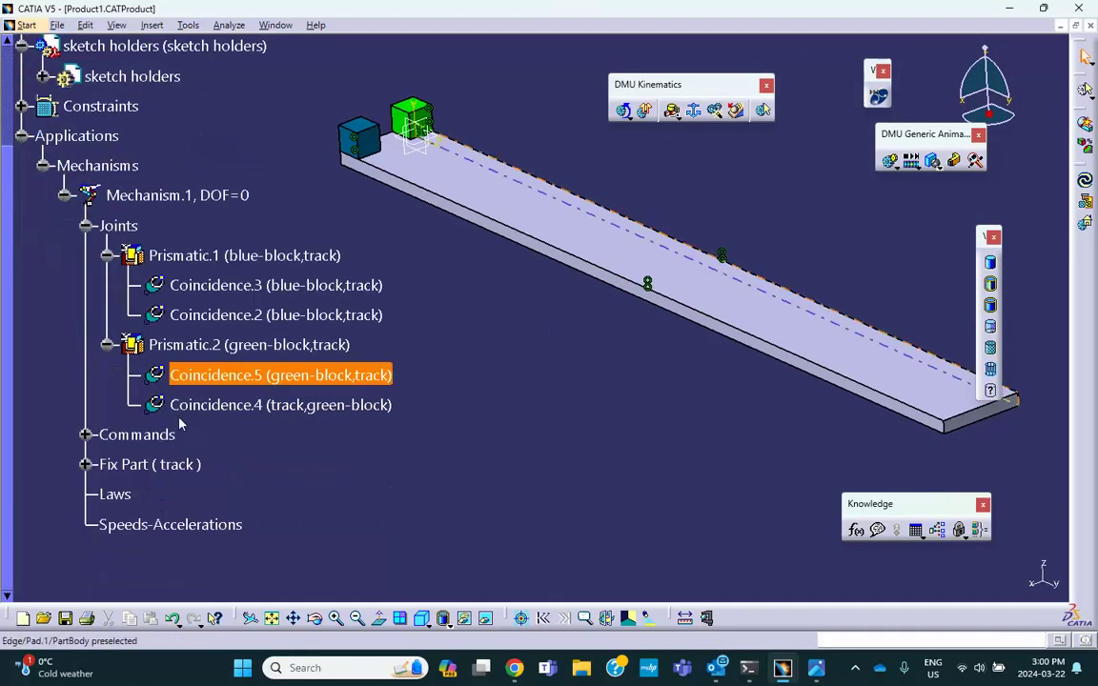
left_click(86, 225)
left_click(85, 255)
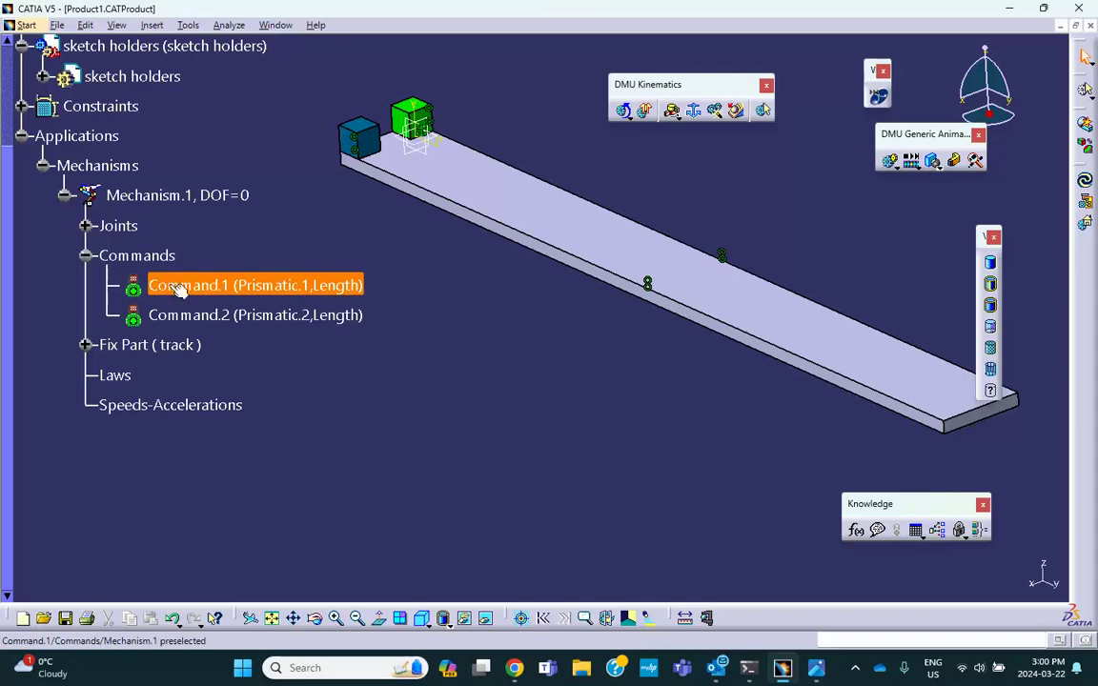
Link Command.1 to a law built from blue-sketch with maximum time value 10.
double_click(266, 285)
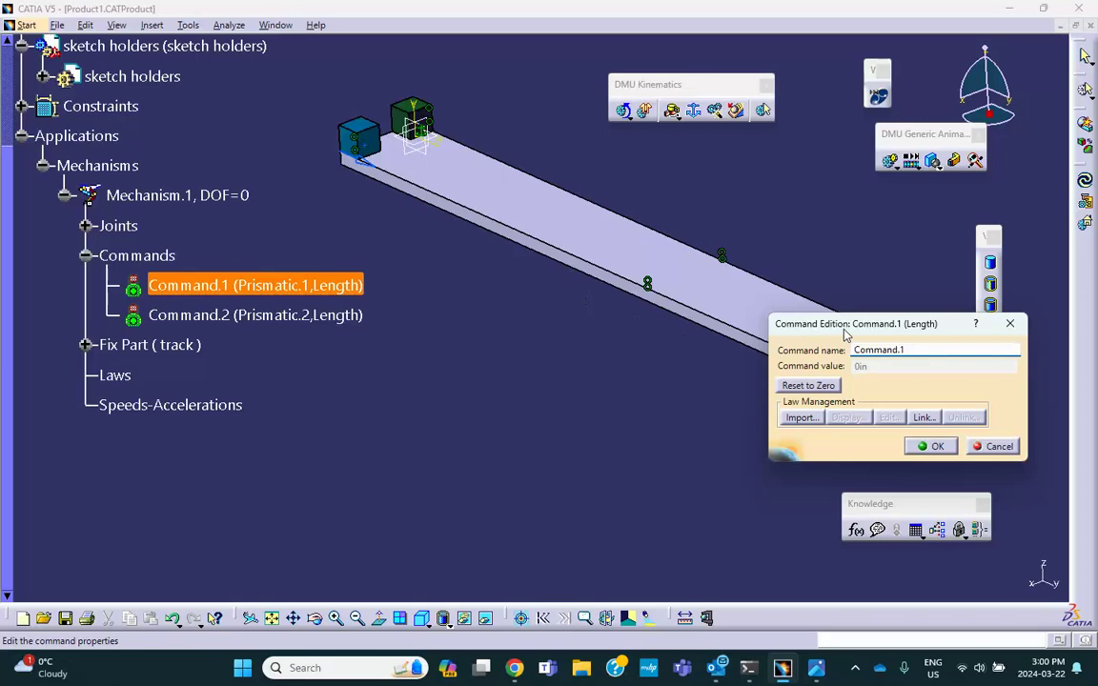
left_click_drag(777, 324, 684, 291)
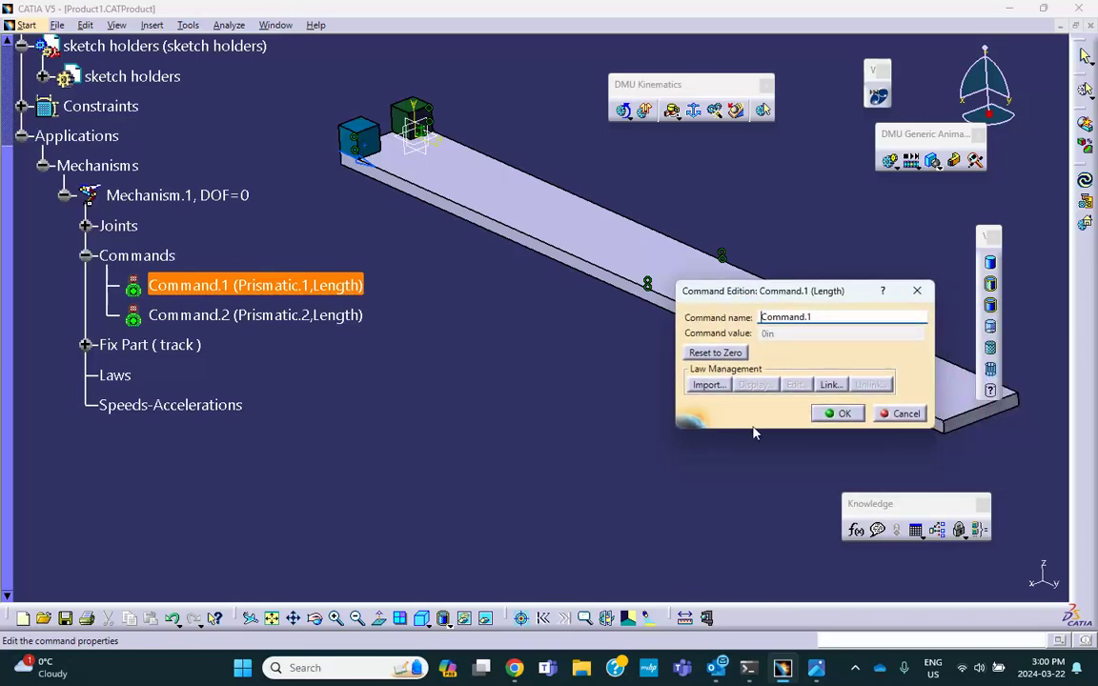
left_click(829, 385)
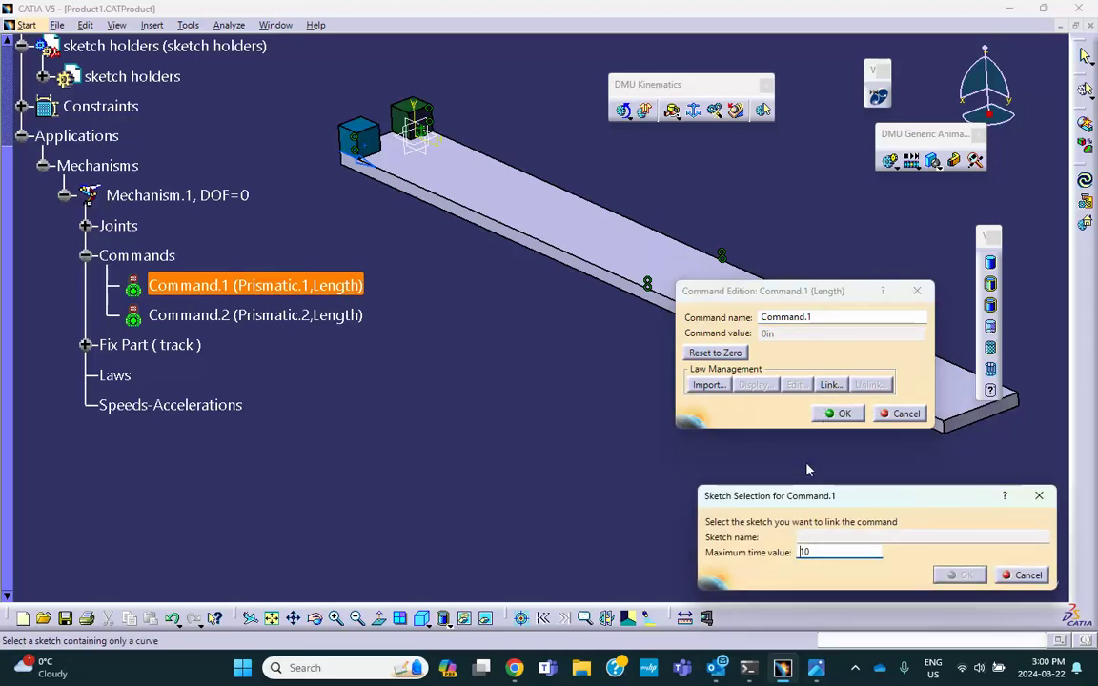
scroll(311, 399, "up", 1)
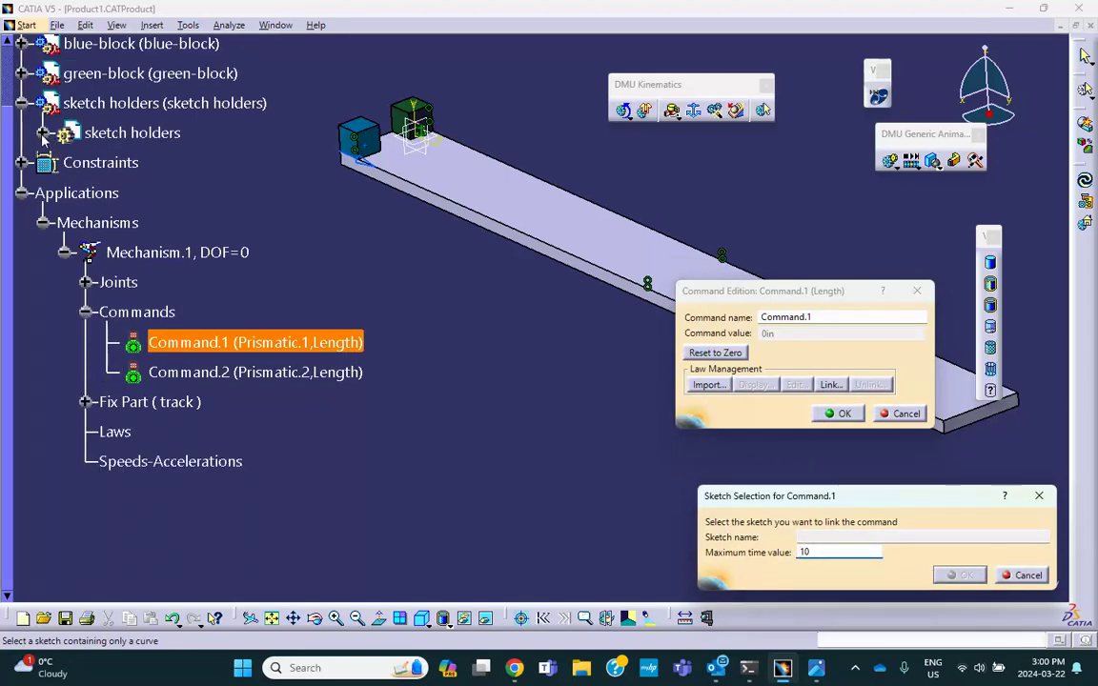
middle_click_drag(158, 206, 432, 424)
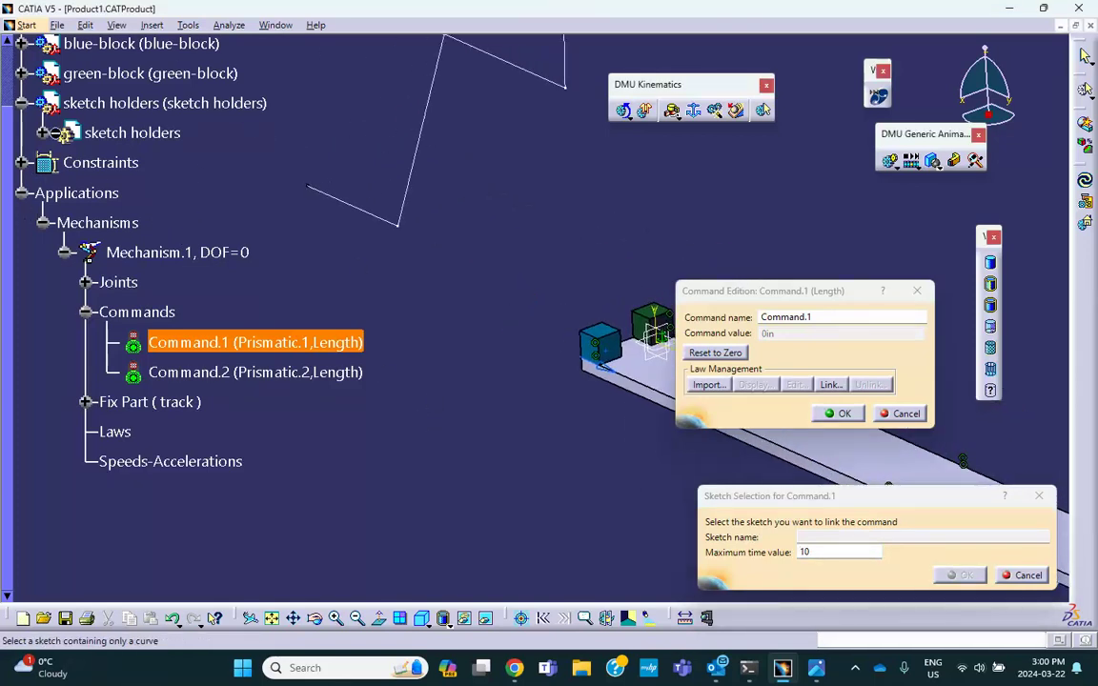
left_click(43, 134)
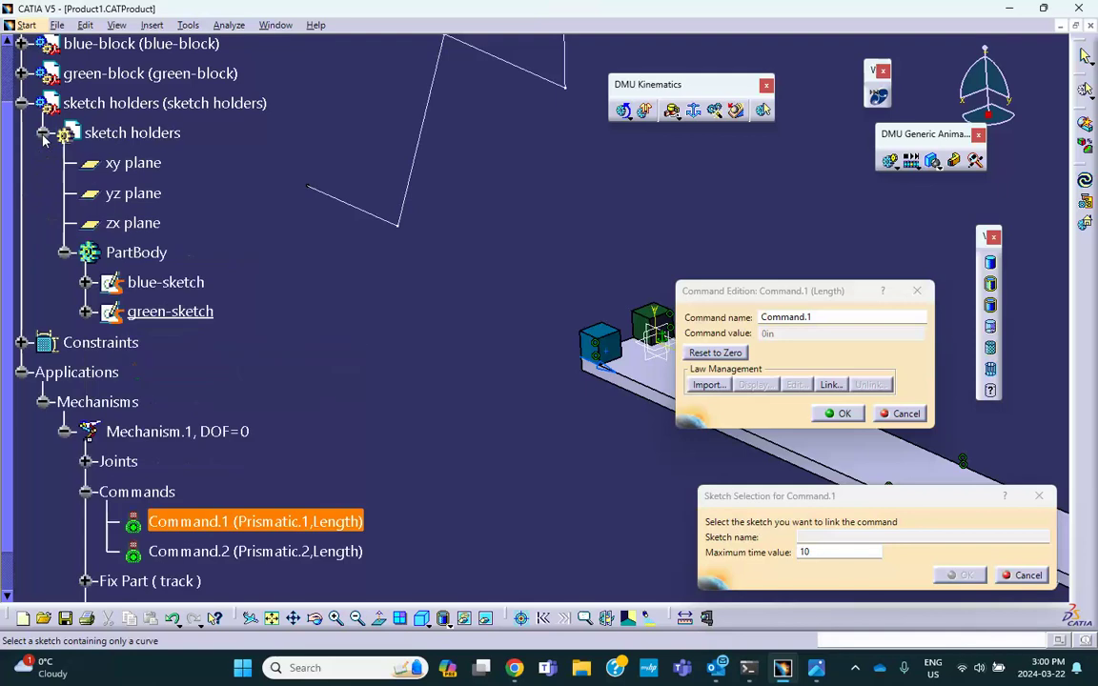
left_click(174, 282)
left_click(174, 282)
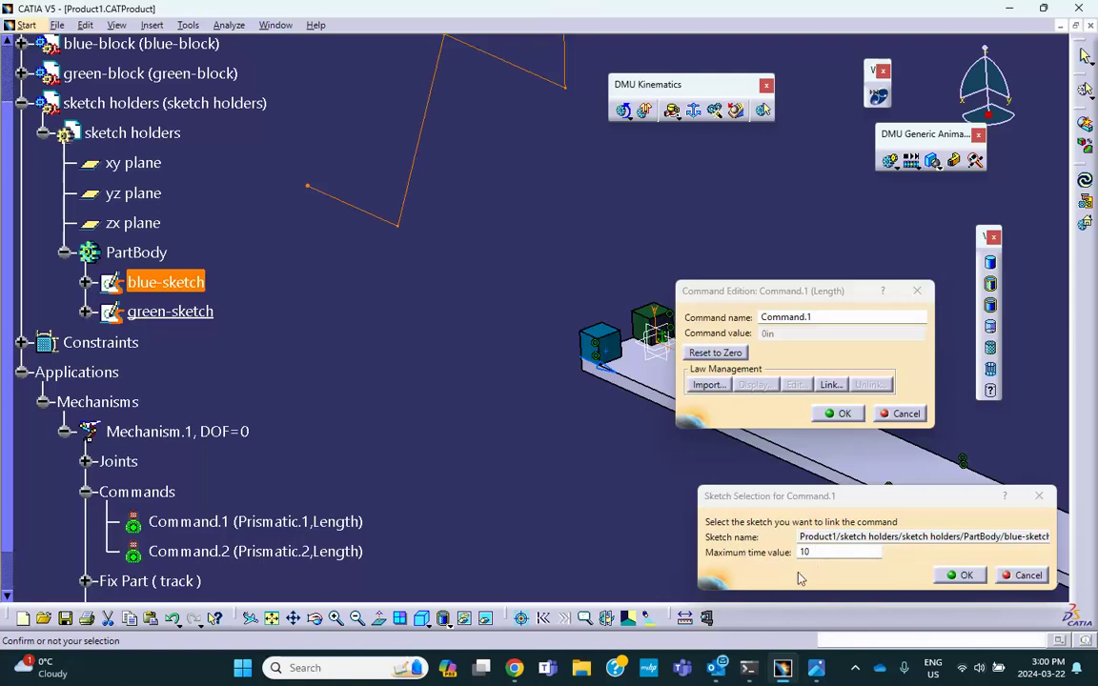
left_click(964, 575)
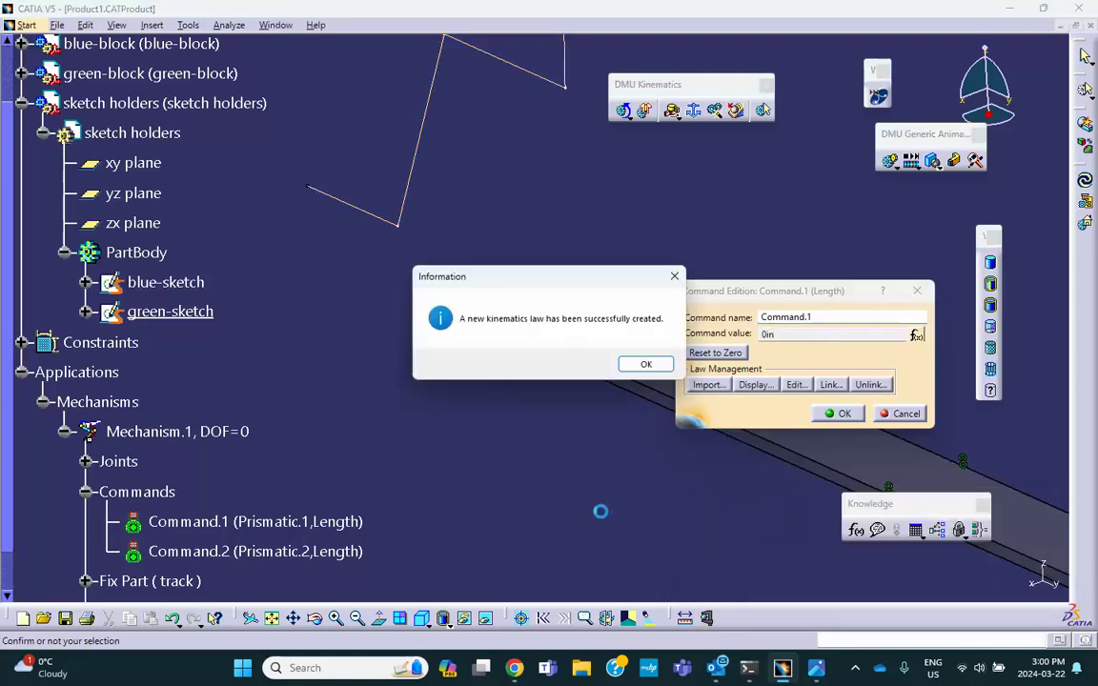
Acknowledge the new-law message, confirm Command.1's edit and activate the sketch holders part.
left_click(645, 365)
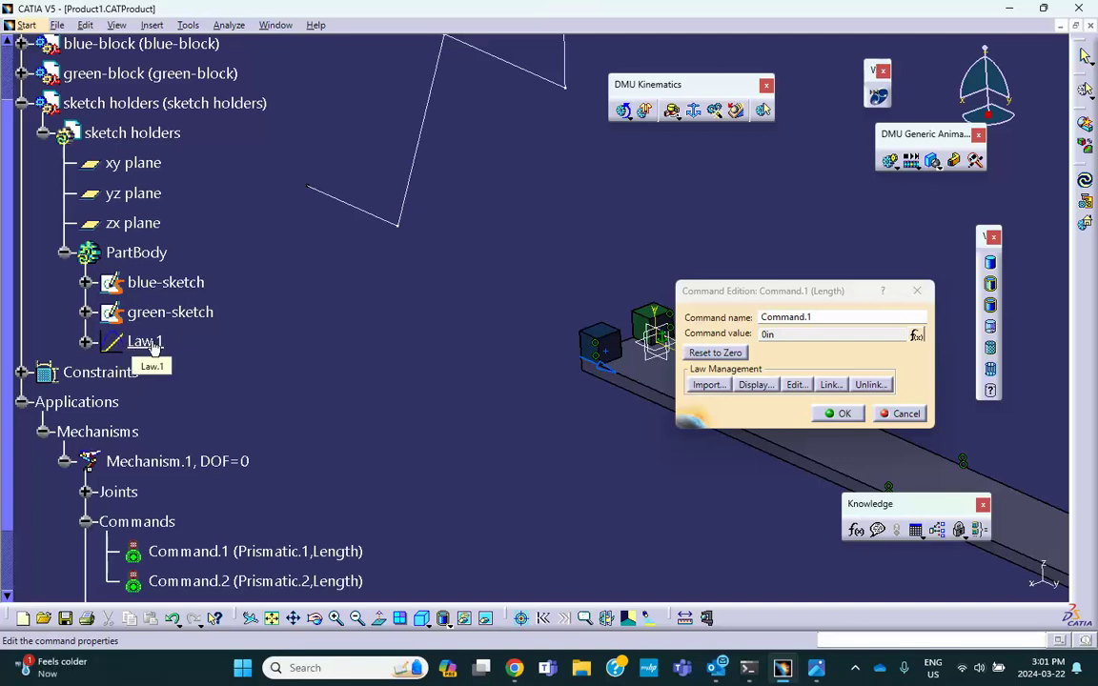
left_click(843, 413)
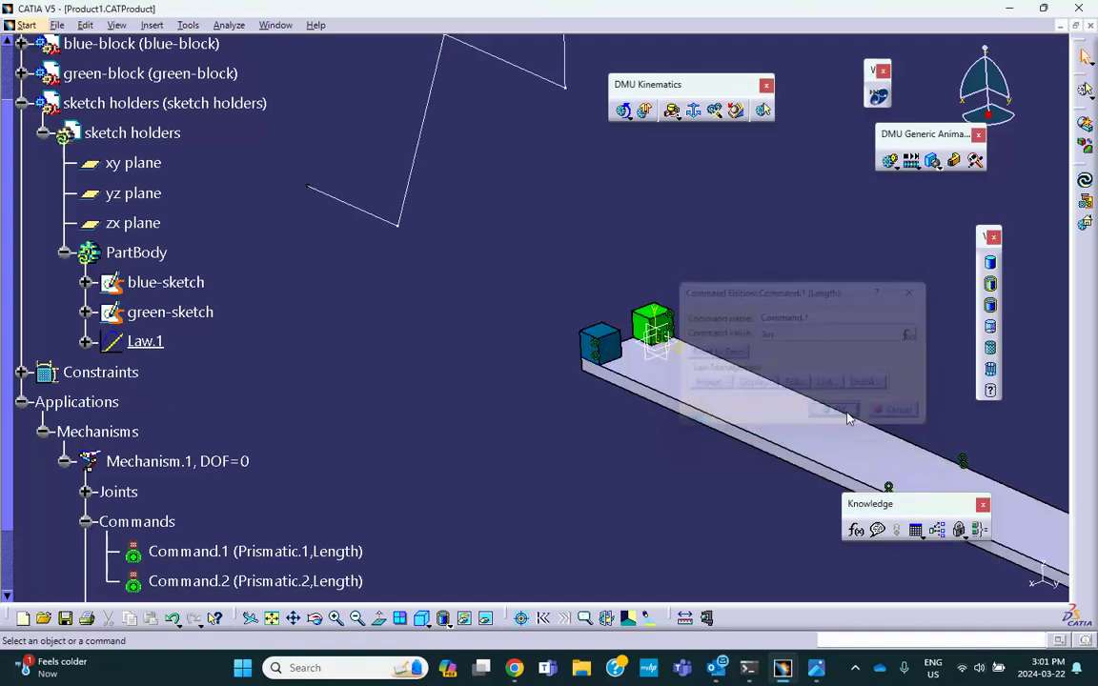
double_click(152, 343)
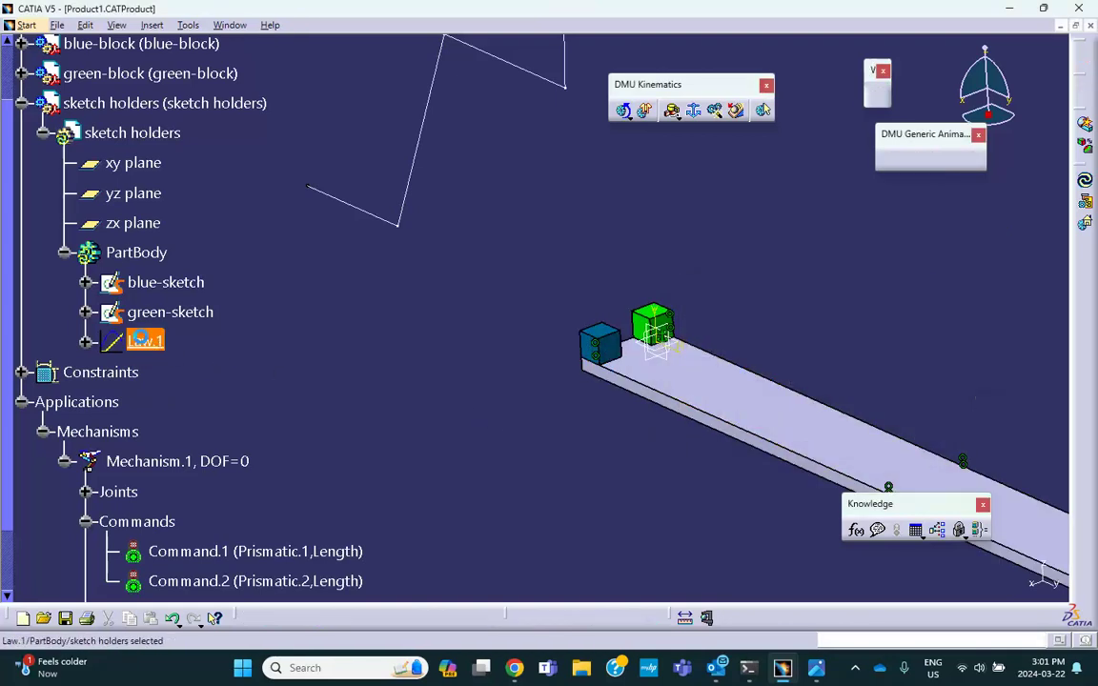
Rename Law.1 to Blue-Law.1 through its Properties.
double_click(145, 368)
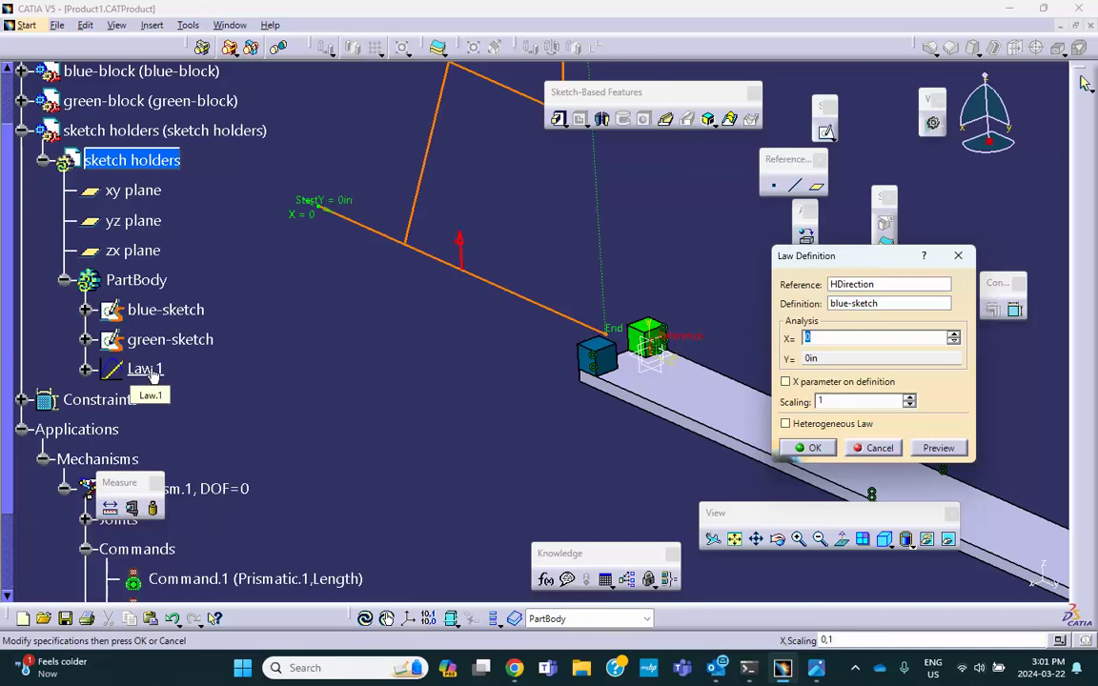
left_click(878, 448)
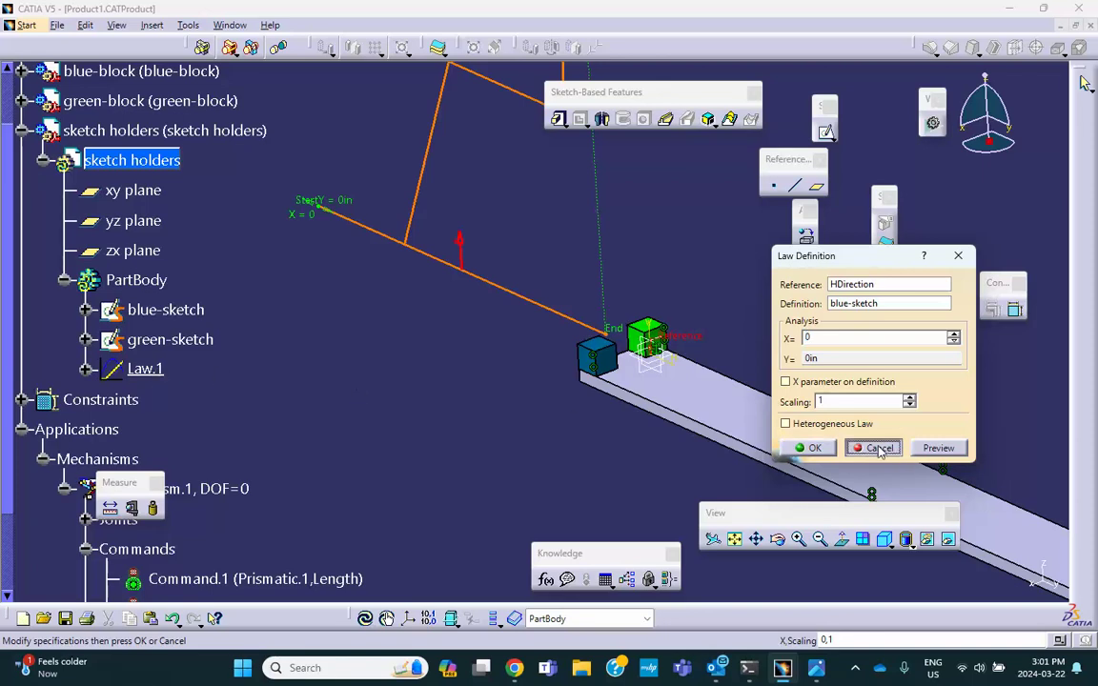
right_click(166, 370)
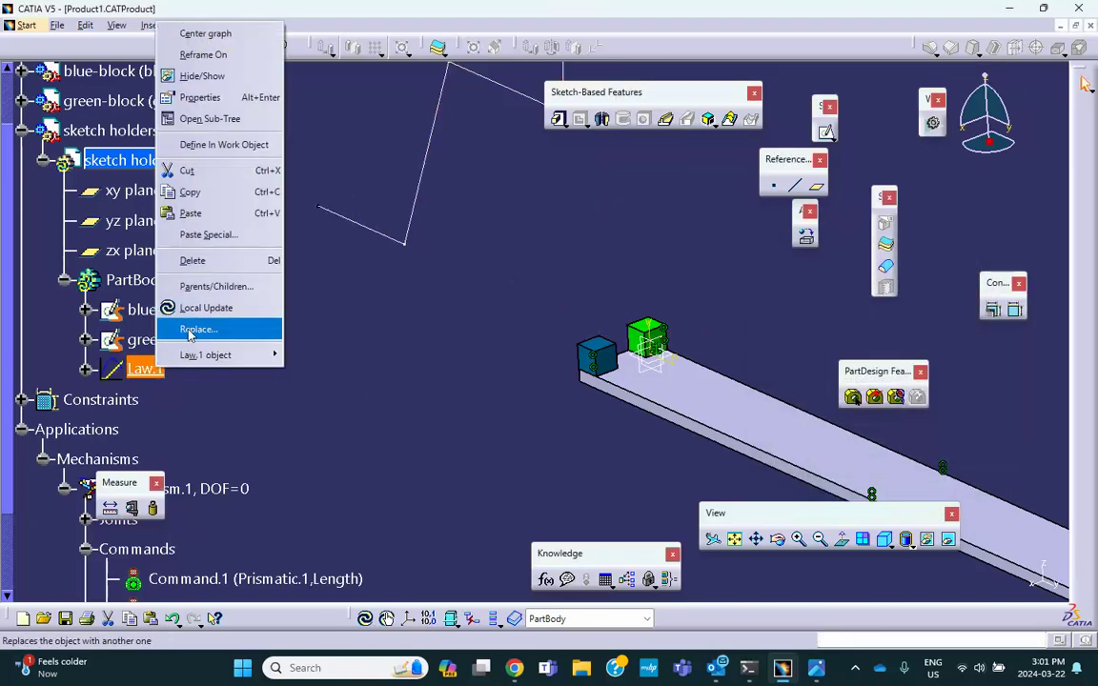
left_click(199, 98)
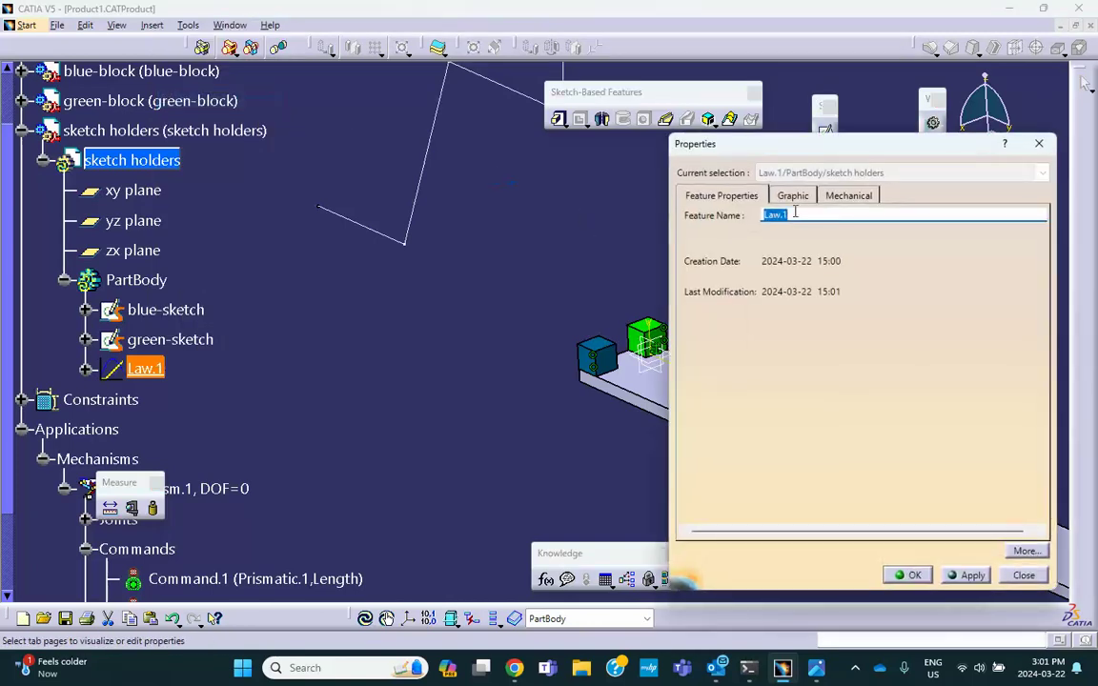
left_click(767, 216)
type("Blue-")
left_click(907, 575)
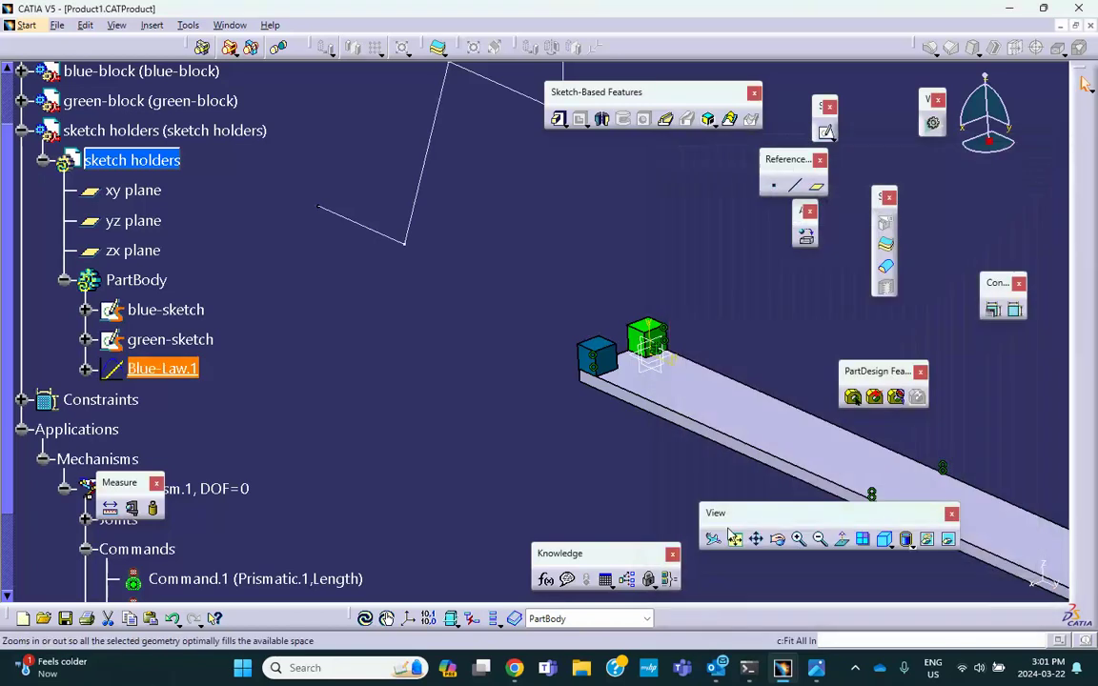
Review Blue-Law.1's definition (blue-sketch, scaling 1), confirm it and select Command.2.
double_click(153, 368)
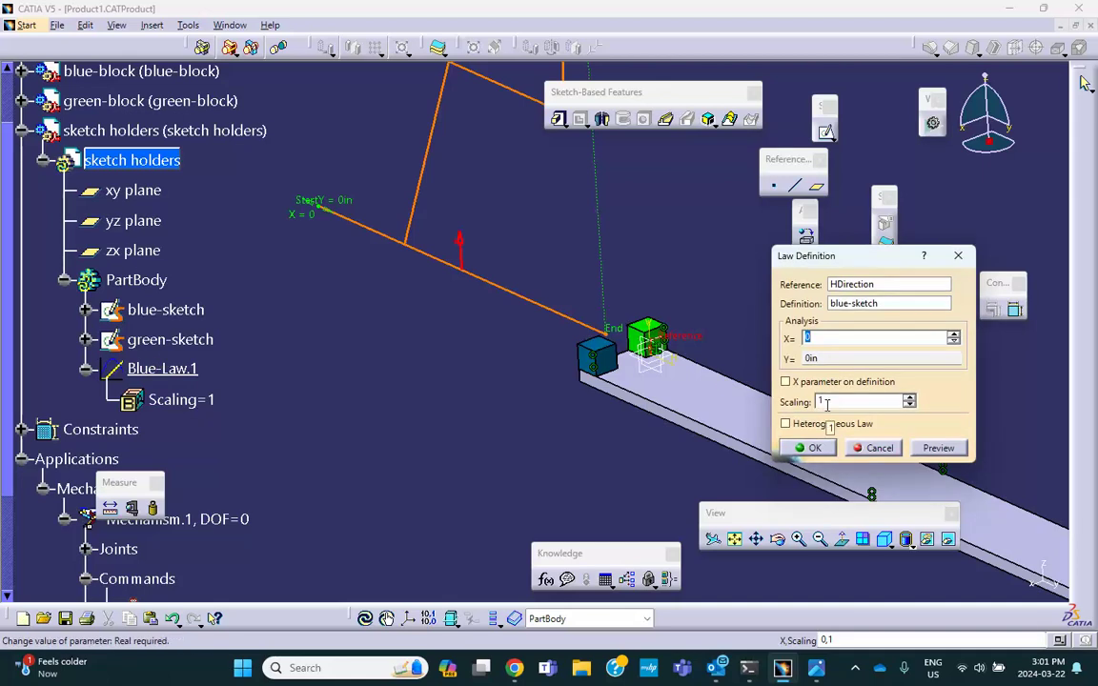
middle_click_drag(416, 238, 456, 353)
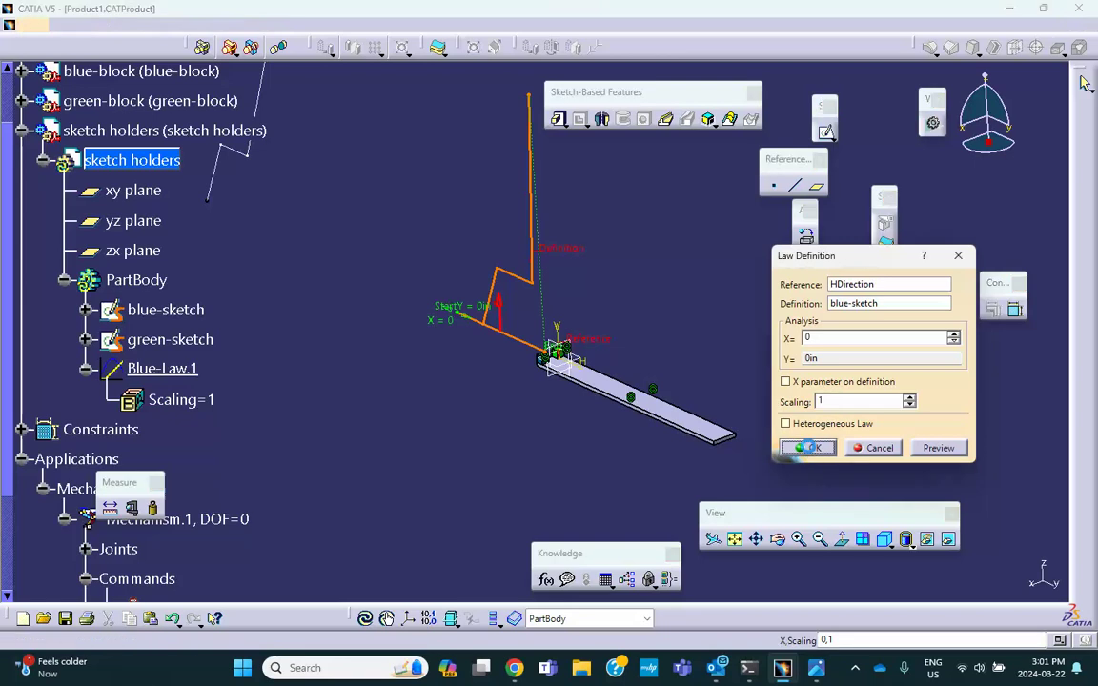
left_click(811, 449)
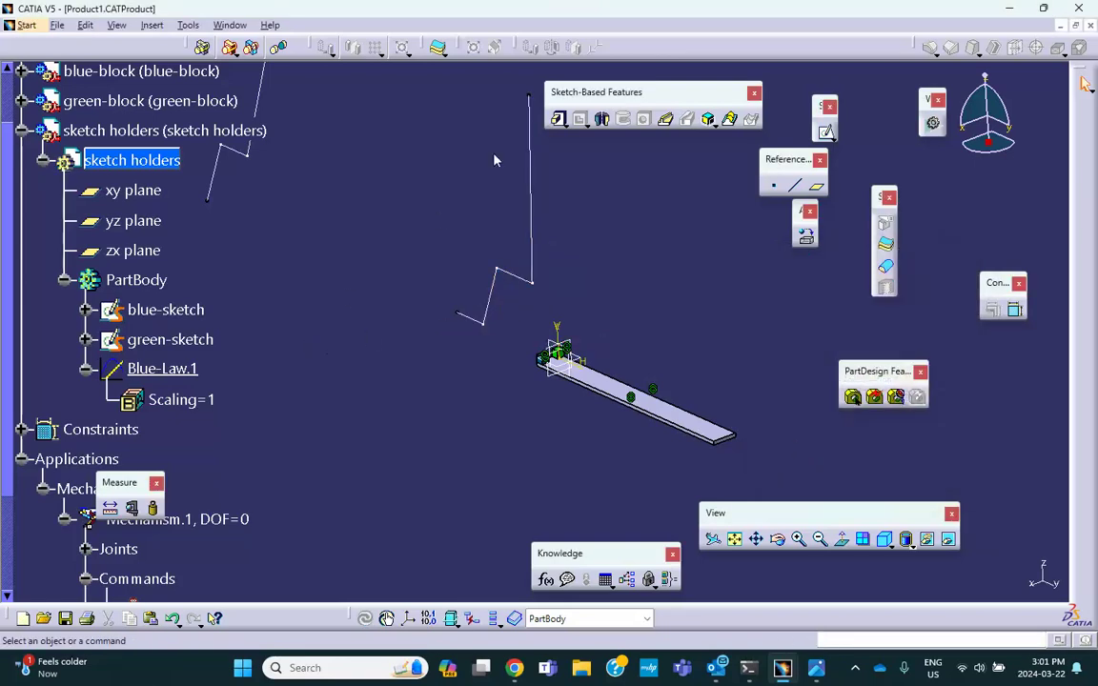
scroll(263, 319, "down", 3)
left_click(231, 368)
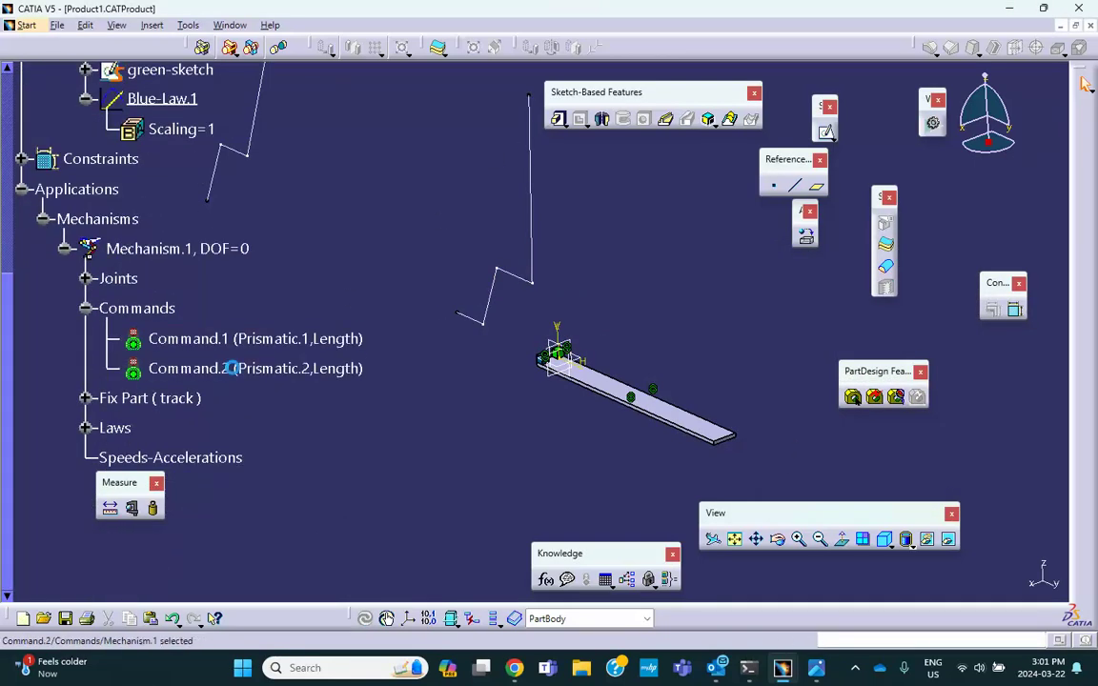
Link Command.2 to green-sketch with maximum time value 10, creating Law.2.
left_click(232, 368)
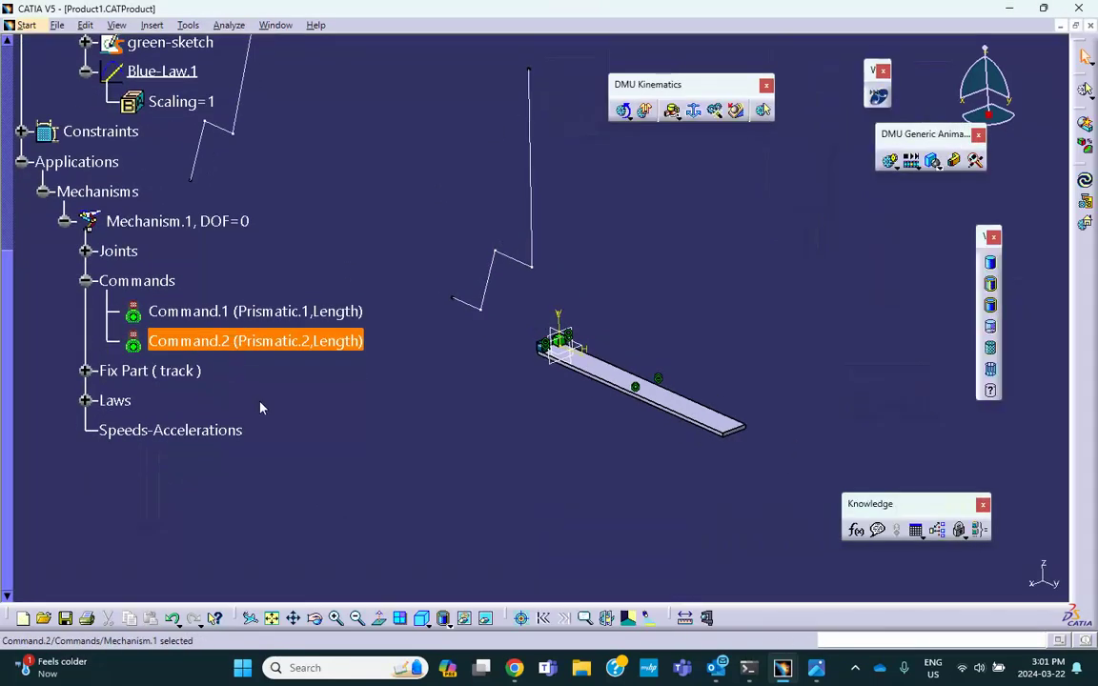
right_click(249, 342)
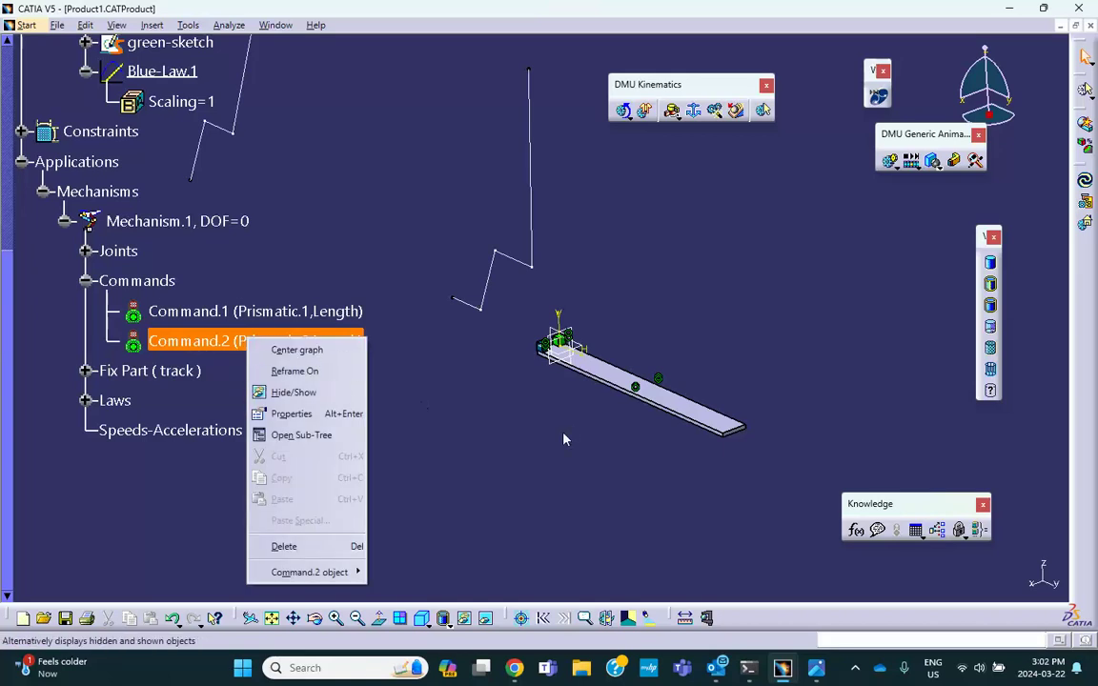
left_click(506, 388)
double_click(270, 341)
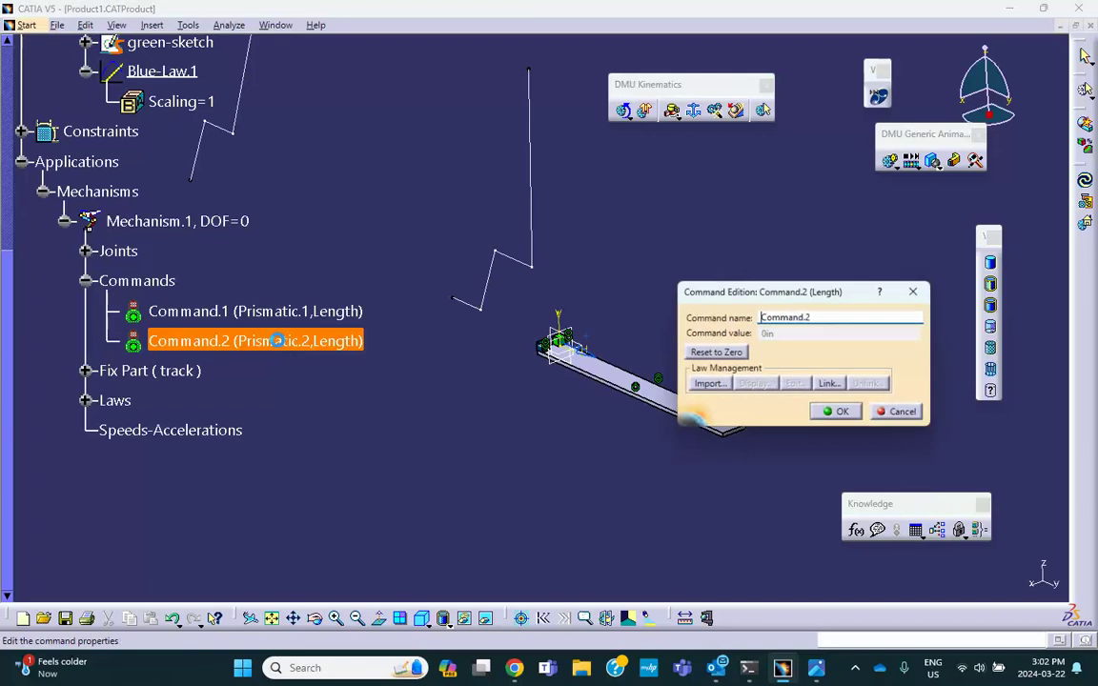
left_click(828, 384)
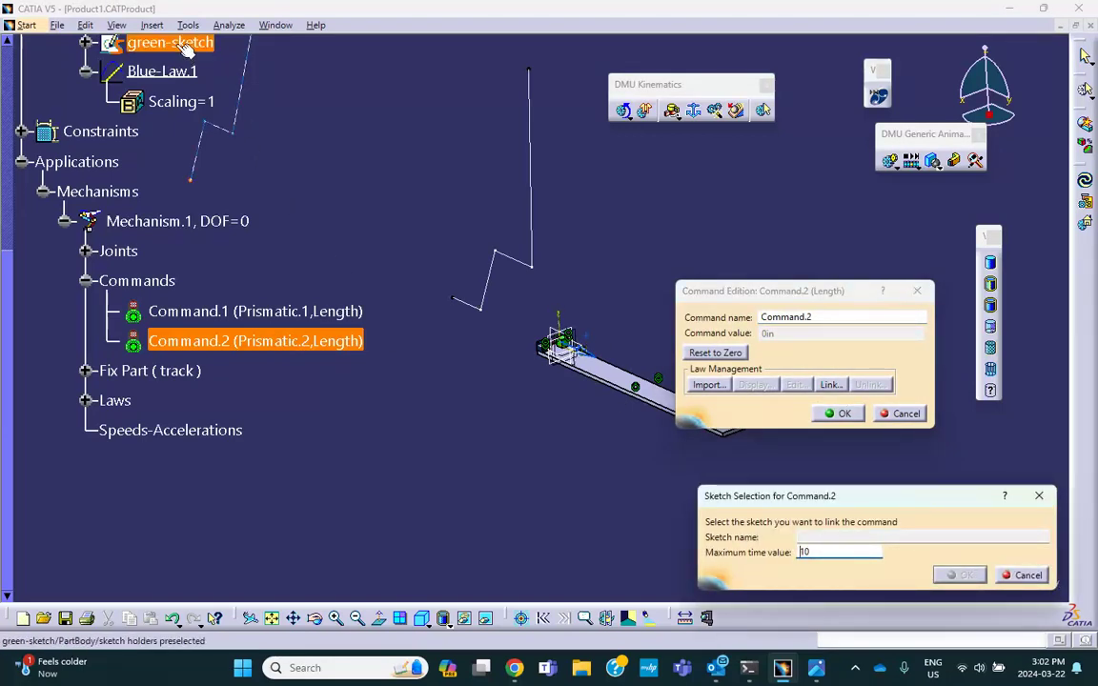
left_click(239, 74)
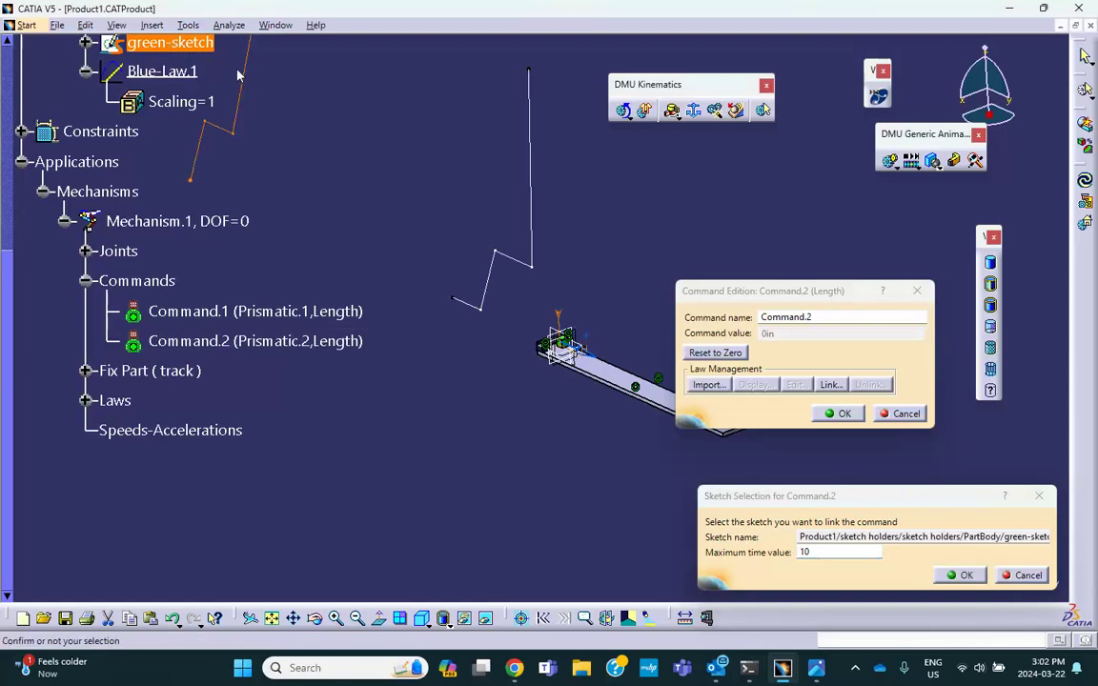
left_click(965, 576)
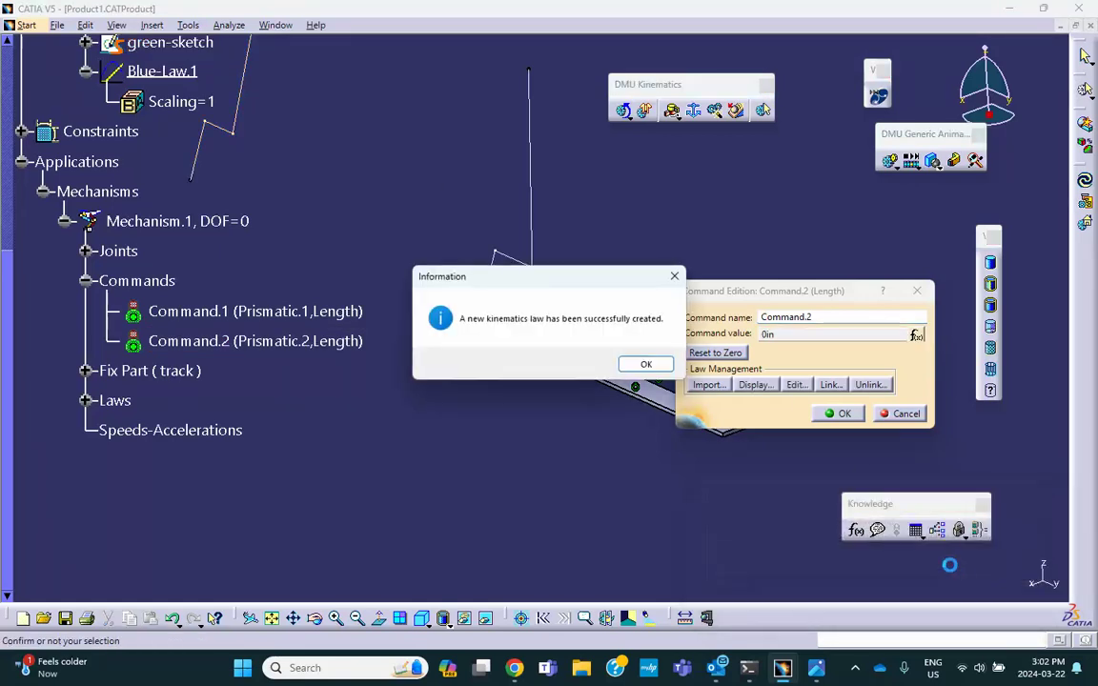
left_click(641, 366)
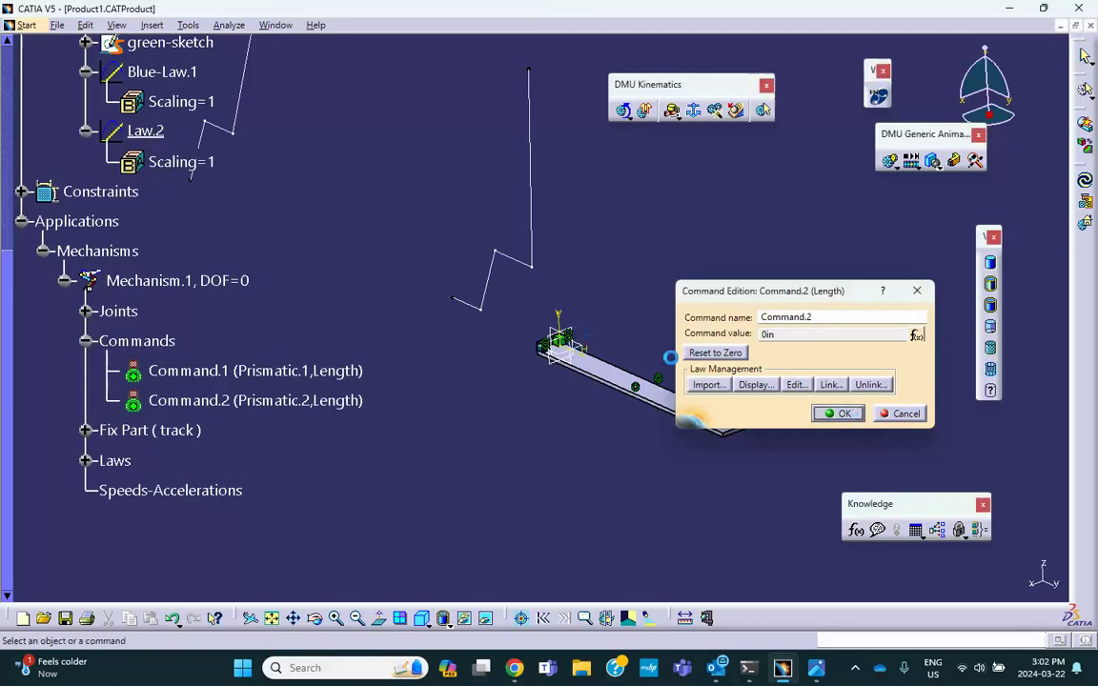
Confirm Command.2's edit and rename Law.2 to Green-Law.2.
left_click(843, 415)
double_click(145, 131)
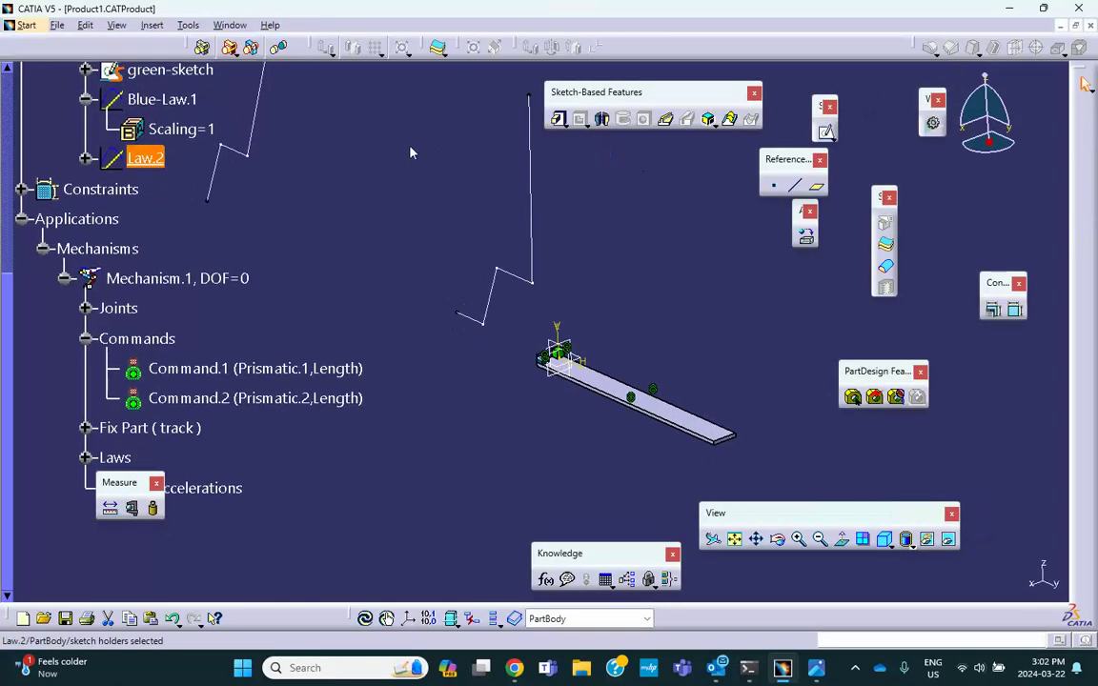
right_click(148, 160)
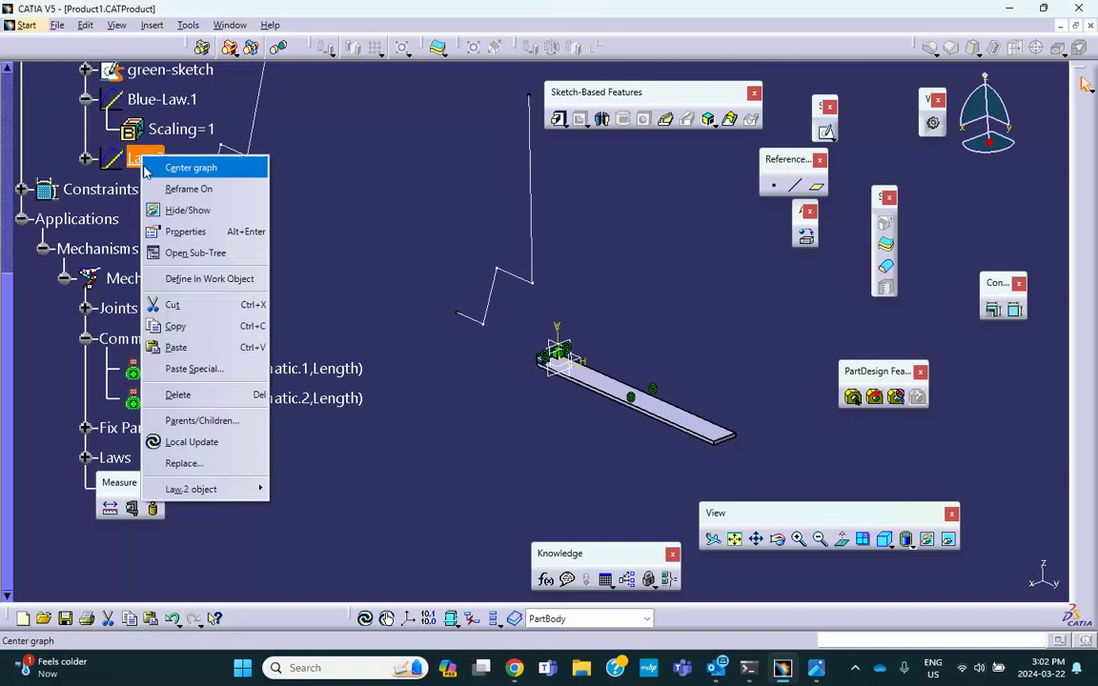
left_click(167, 208)
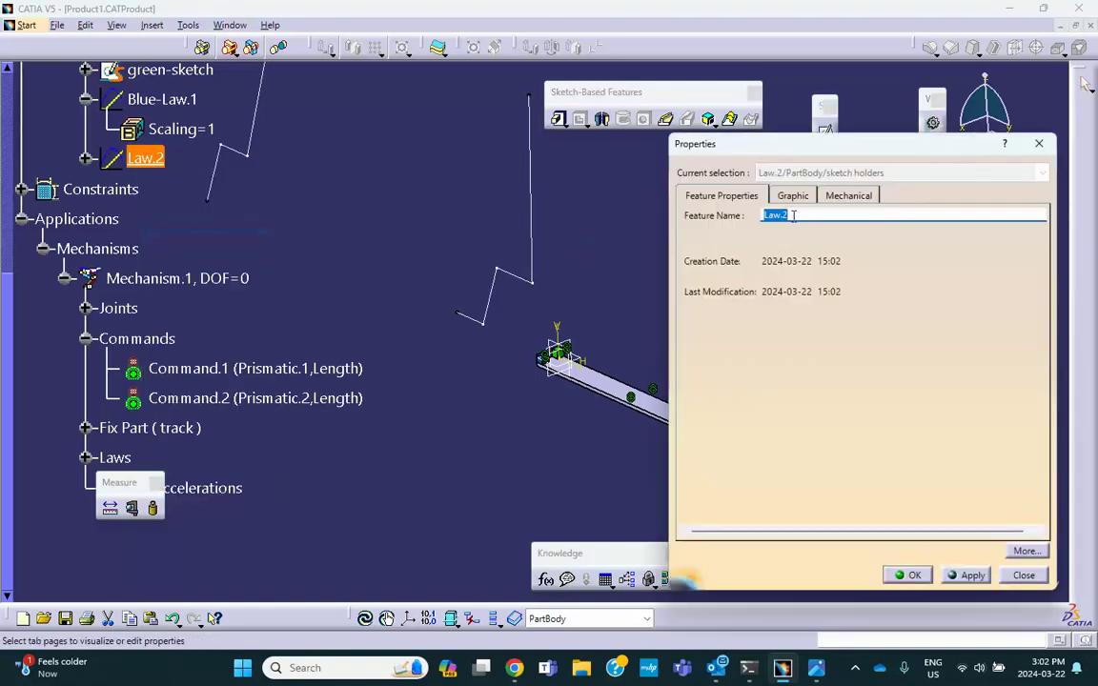
left_click(762, 215)
type("G")
key("BackSpace")
type("-")
left_click(914, 576)
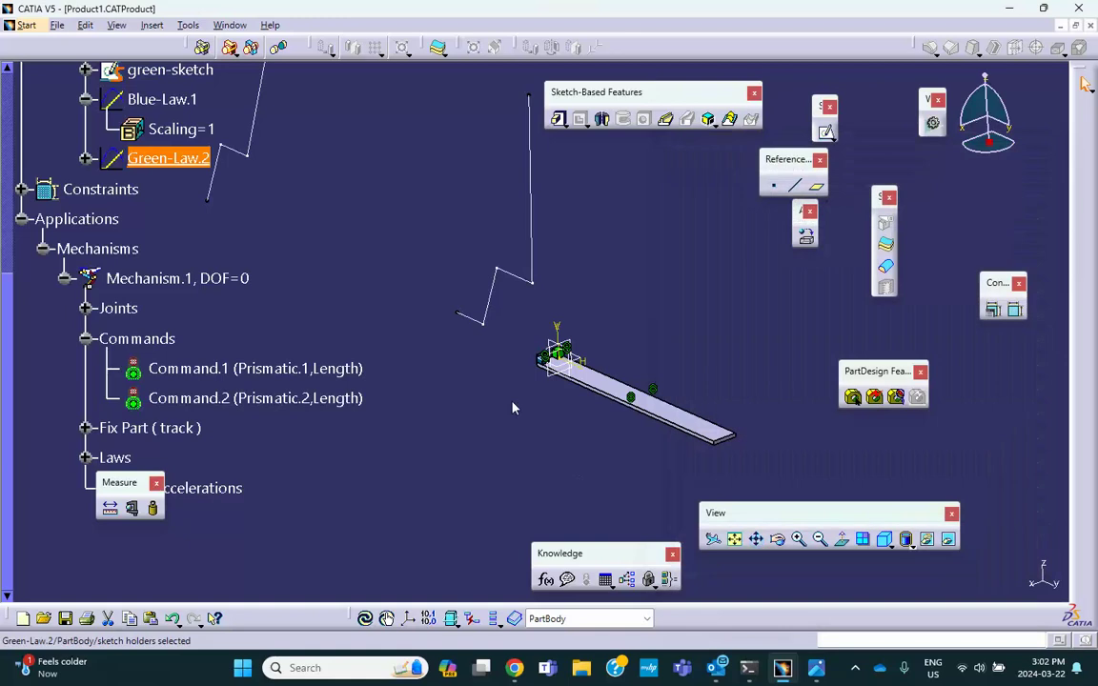
Check Green-Law.2's definition against the green-sketch and close it.
double_click(187, 160)
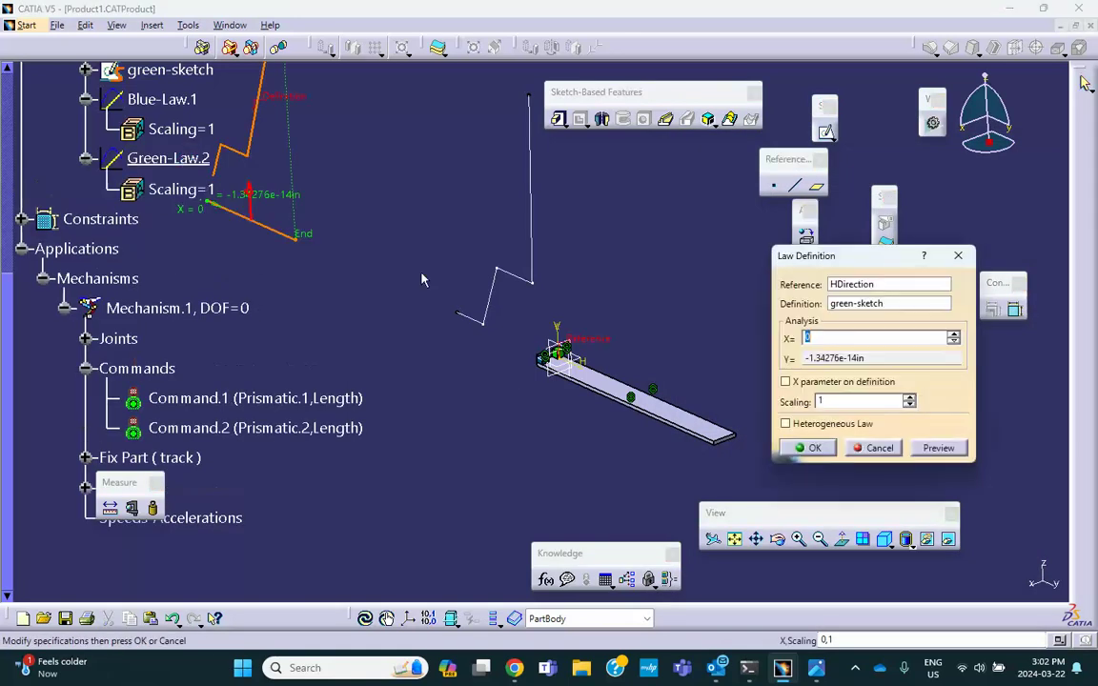
double_click(816, 338)
left_click(815, 448)
scroll(277, 257, "up", 2)
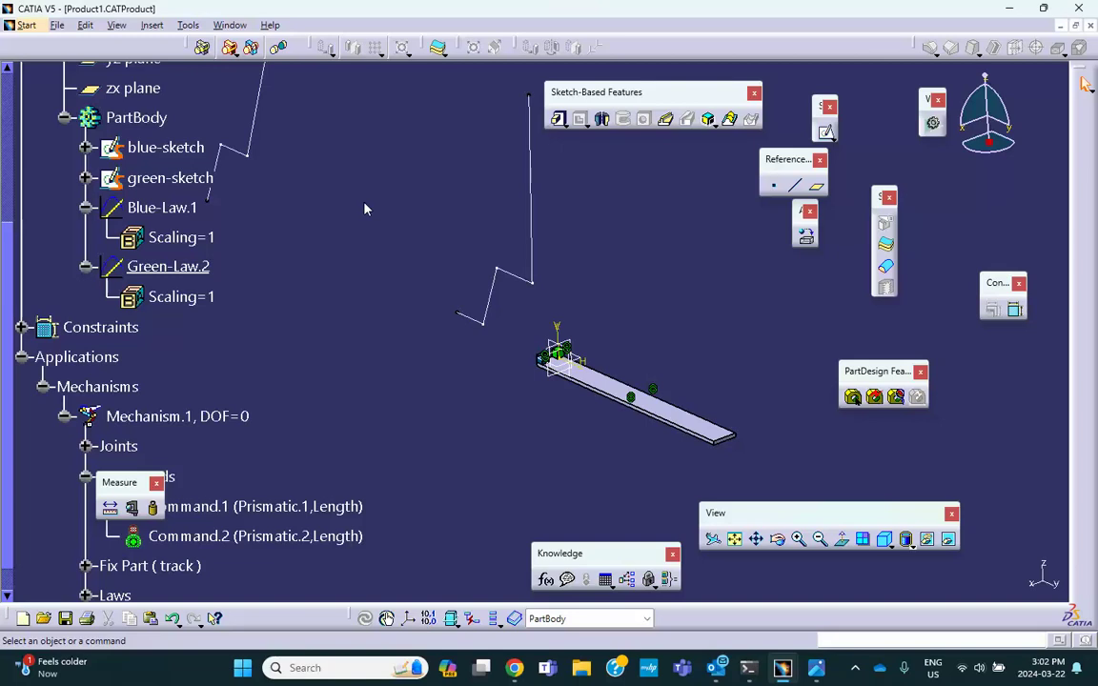
scroll(315, 250, "up", 5)
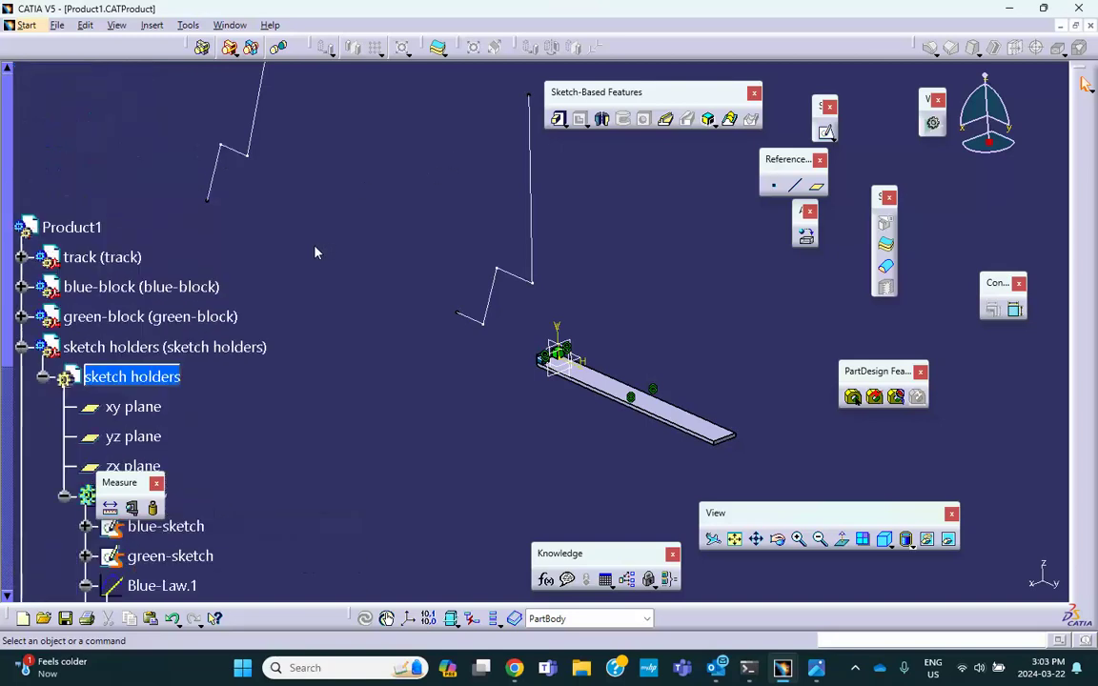
Return to Product1 and save it, accepting the save warning.
double_click(71, 227)
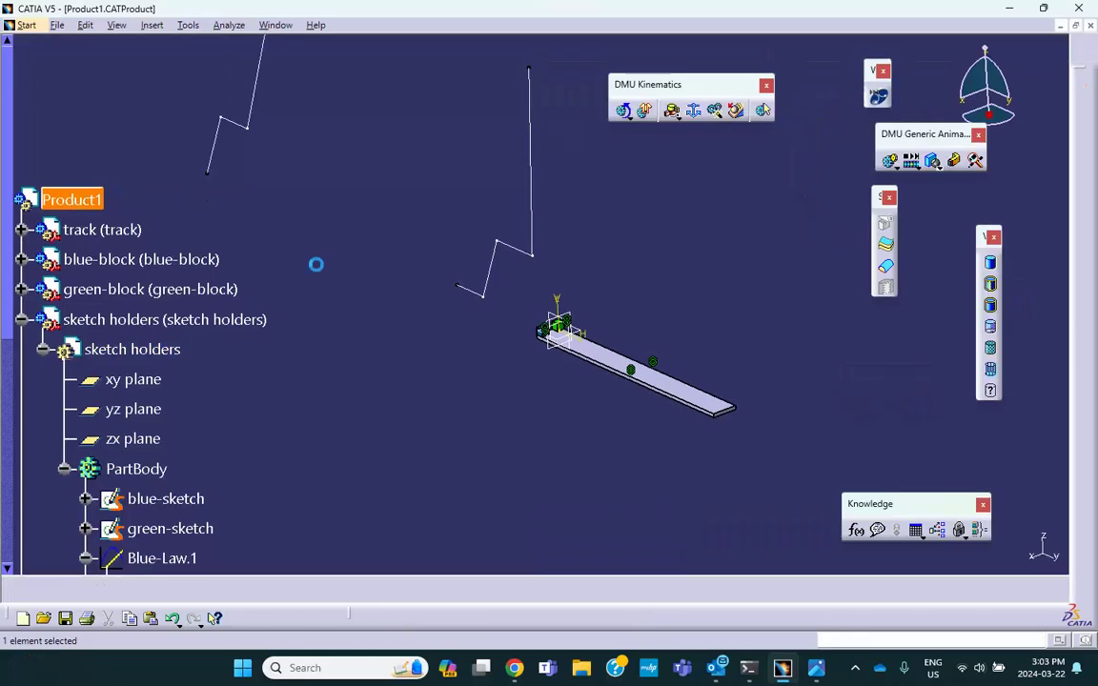
scroll(351, 273, "down", 1)
scroll(269, 186, "down", 3)
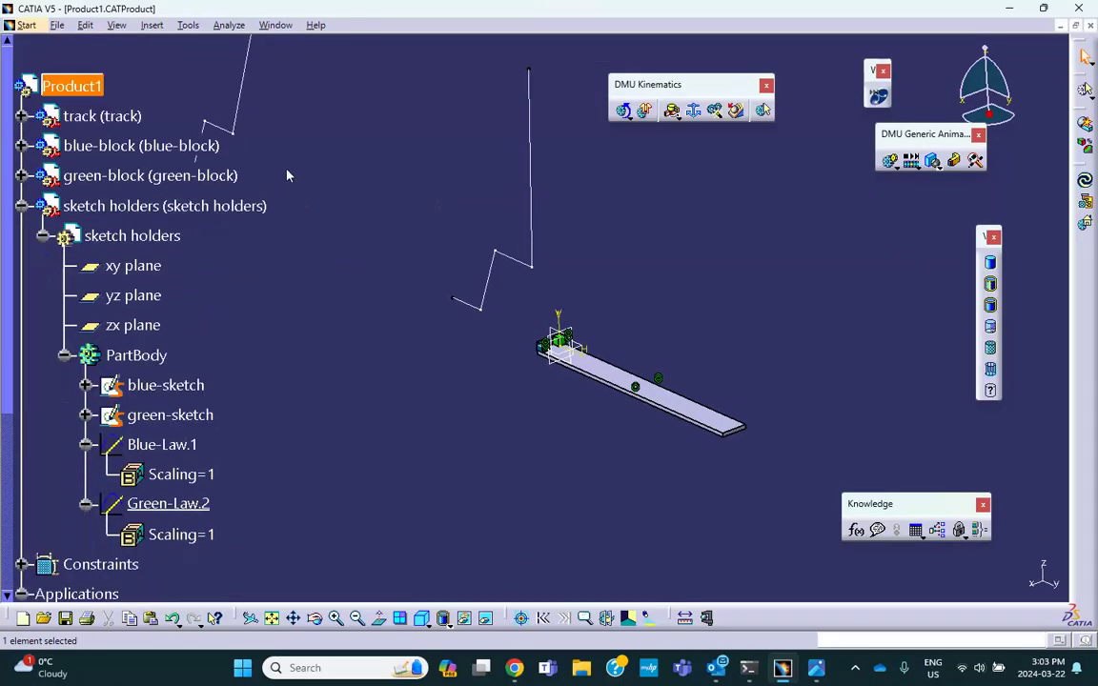
left_click(66, 618)
left_click(566, 371)
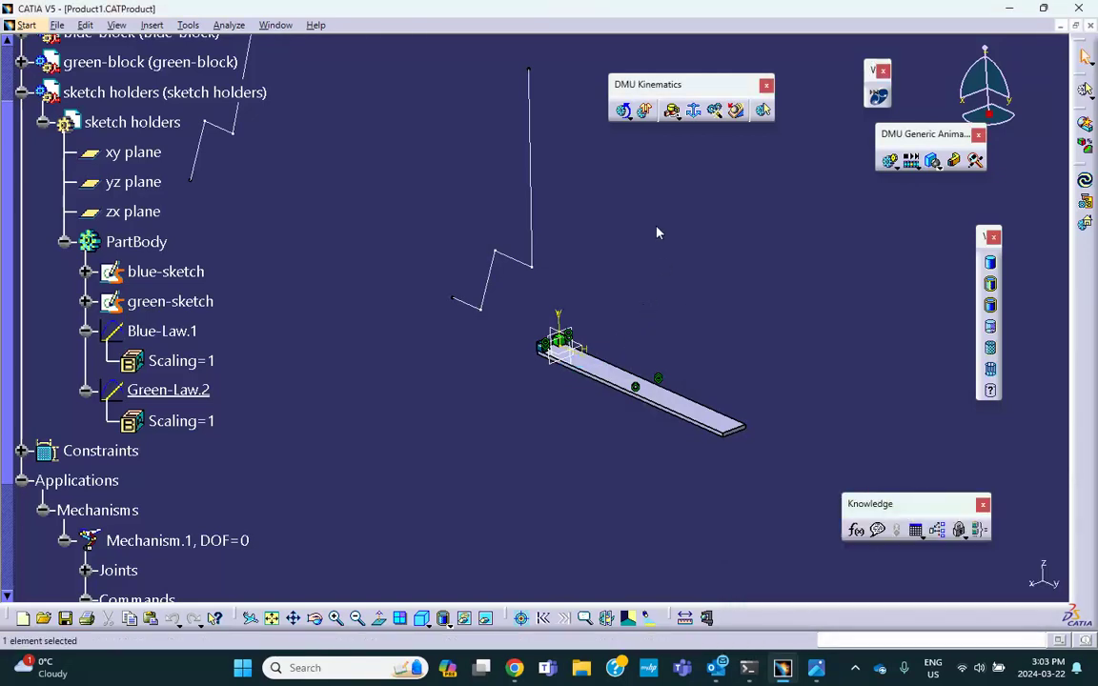
Start a Simulation with Laws with sensors active, observing both prismatic length sensors.
left_click(672, 112)
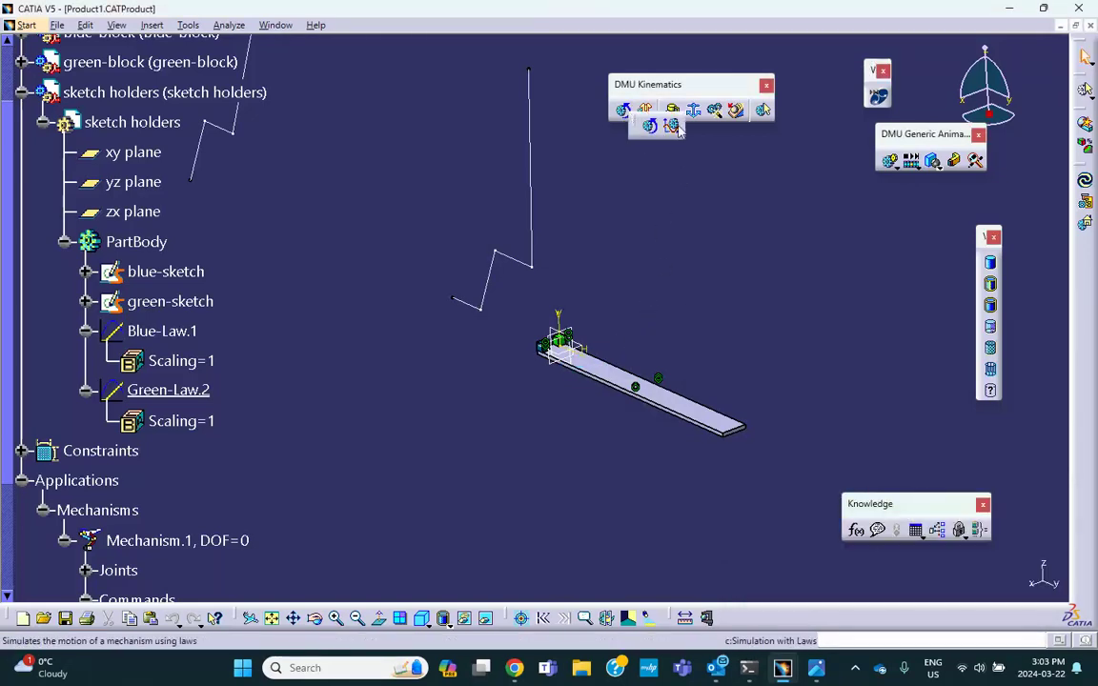
left_click(672, 127)
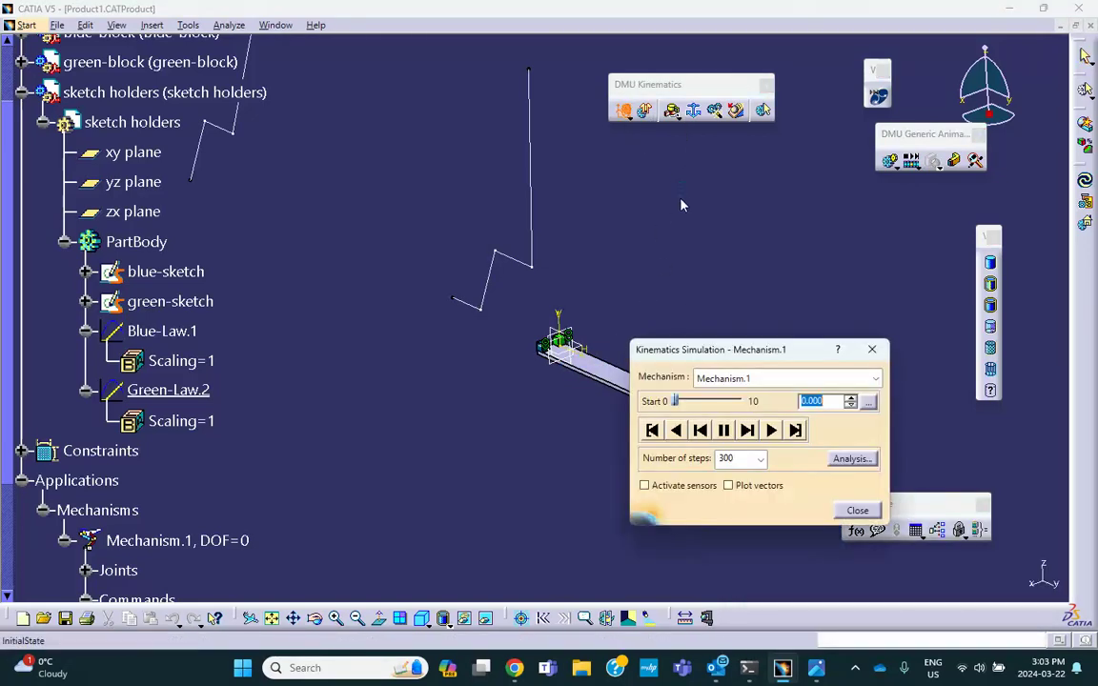
left_click(644, 486)
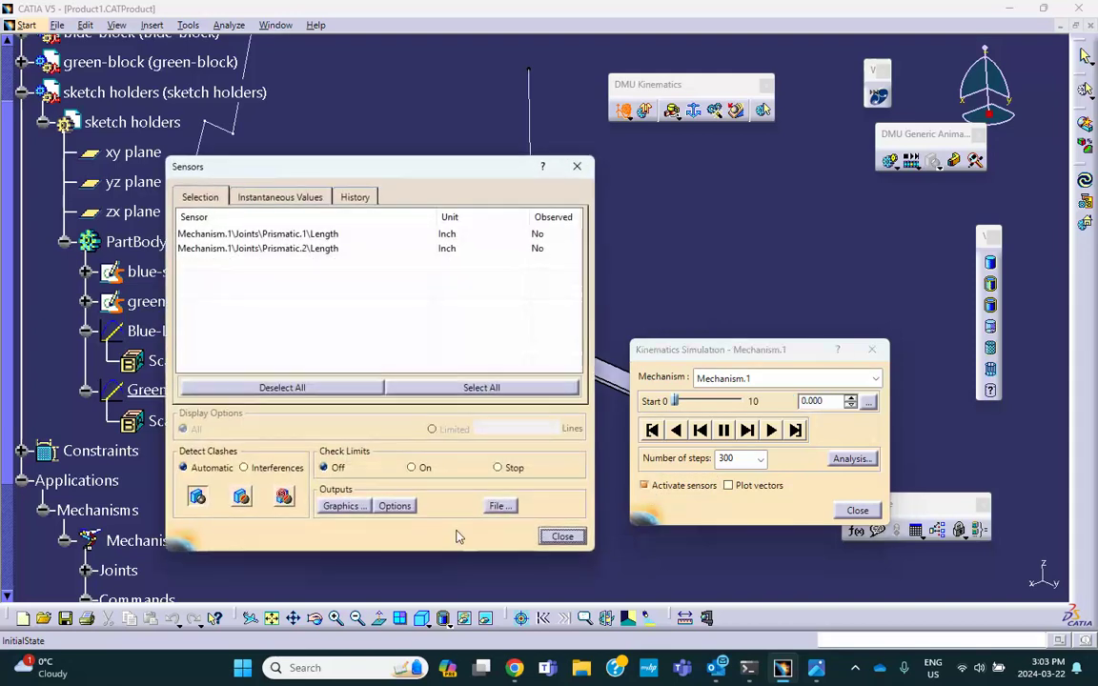
left_click_drag(335, 167, 306, 373)
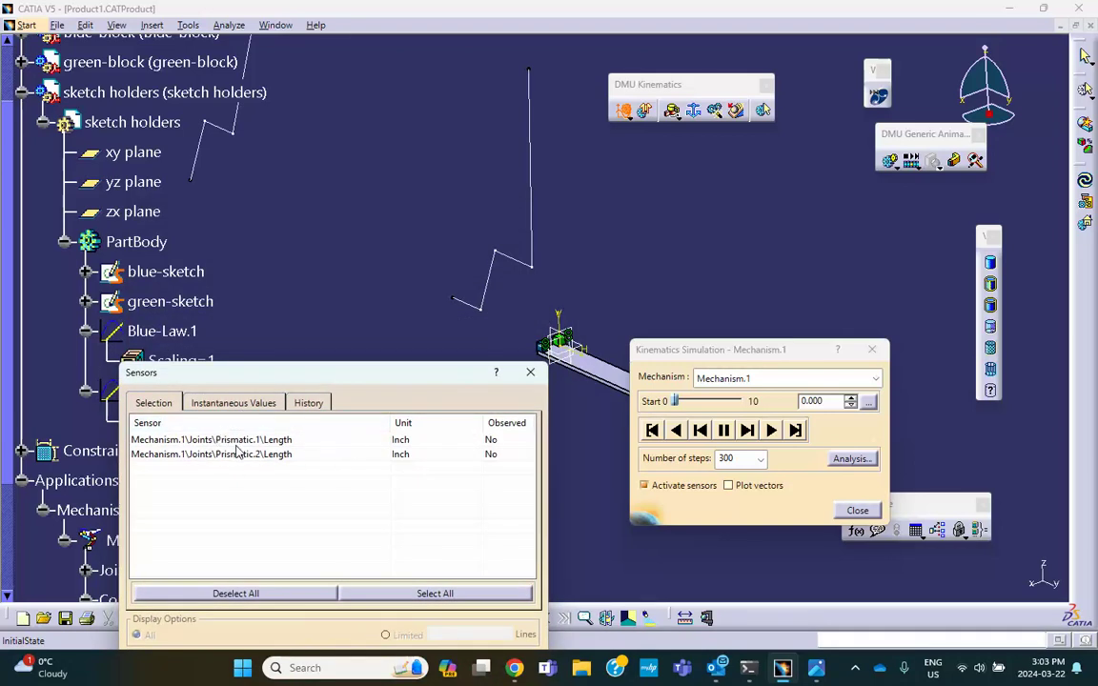
left_click(485, 440)
left_click(481, 455)
left_click_drag(441, 373, 416, 455)
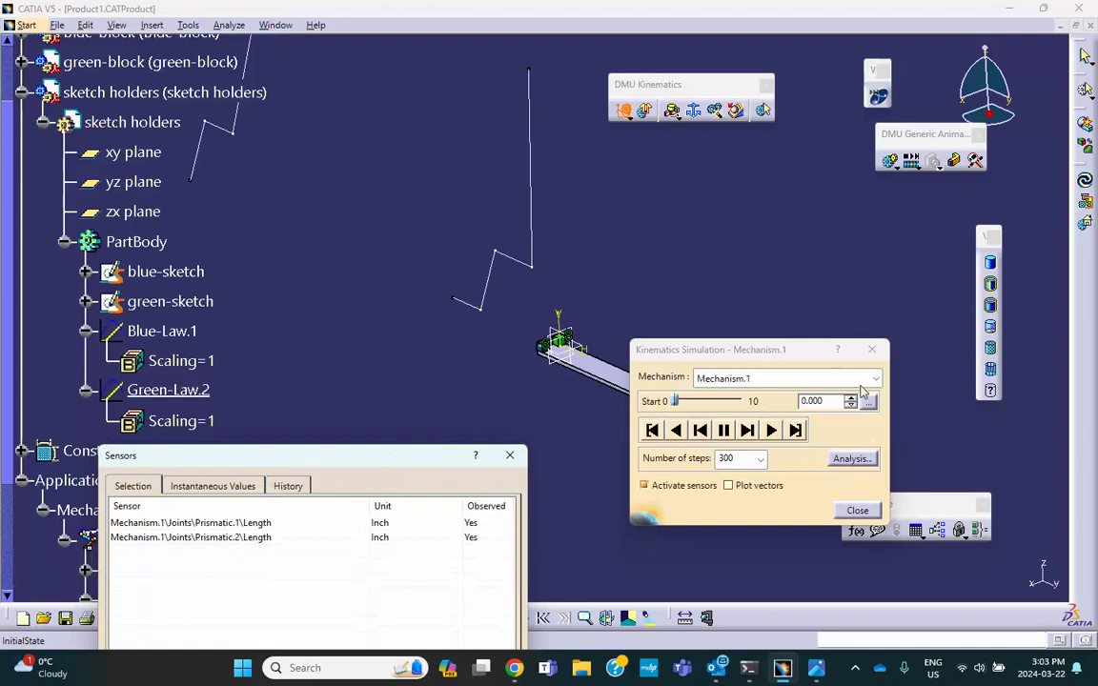
left_click_drag(781, 349, 796, 134)
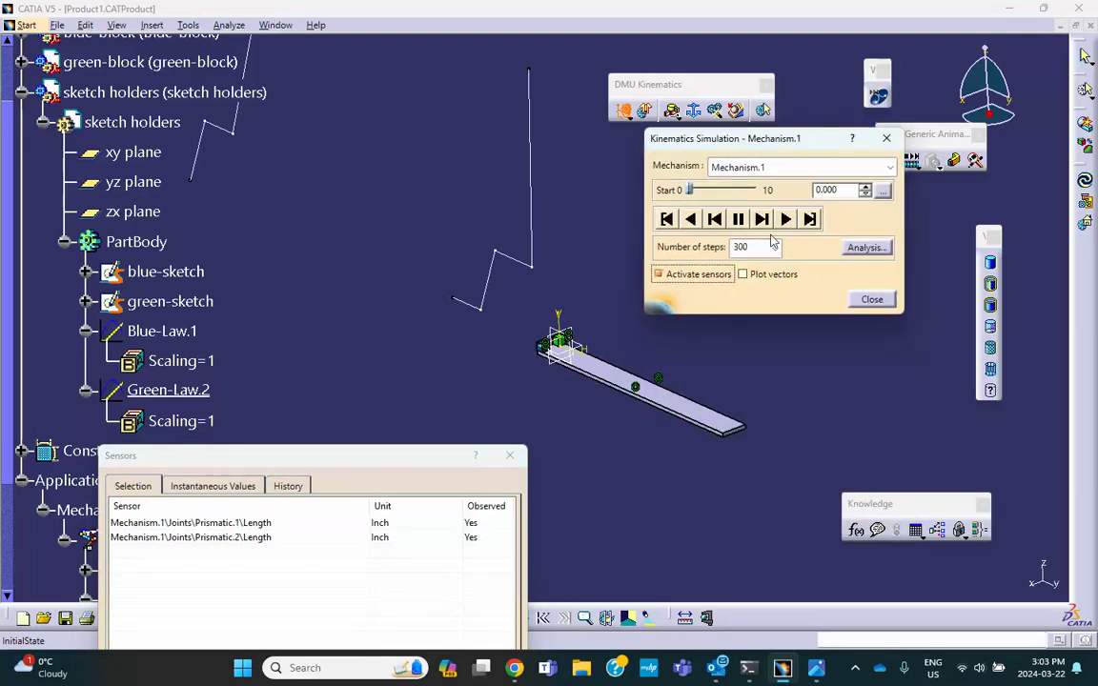
Play the simulation forward to 10.000, glancing at the OT90 reference image.
left_click(787, 220)
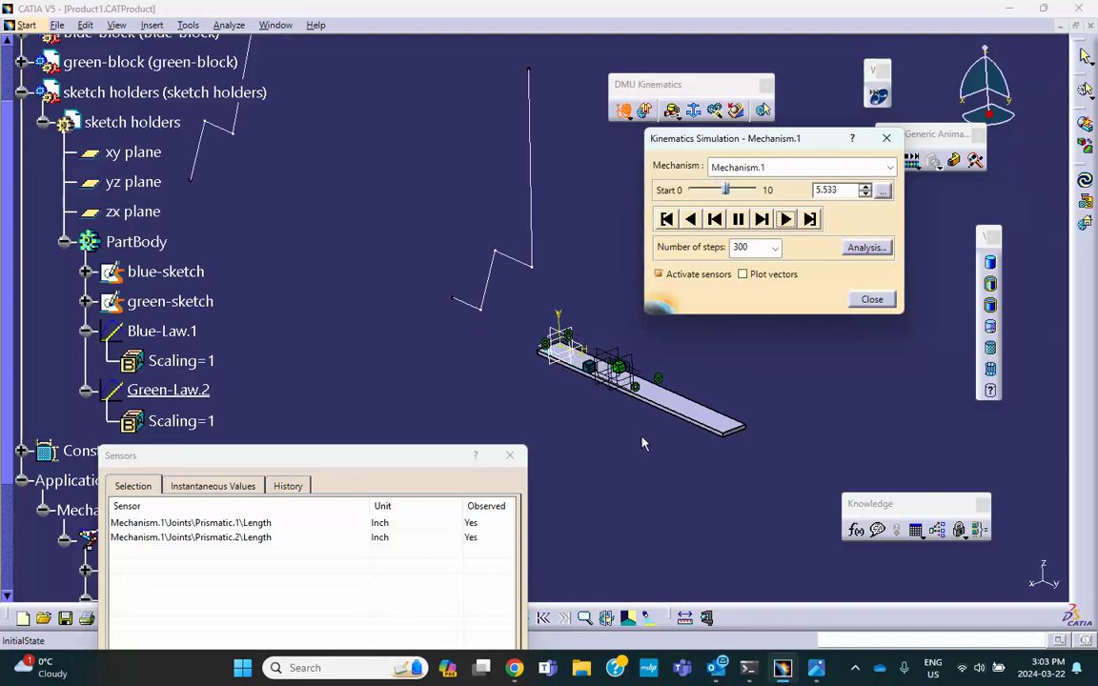
left_click(816, 667)
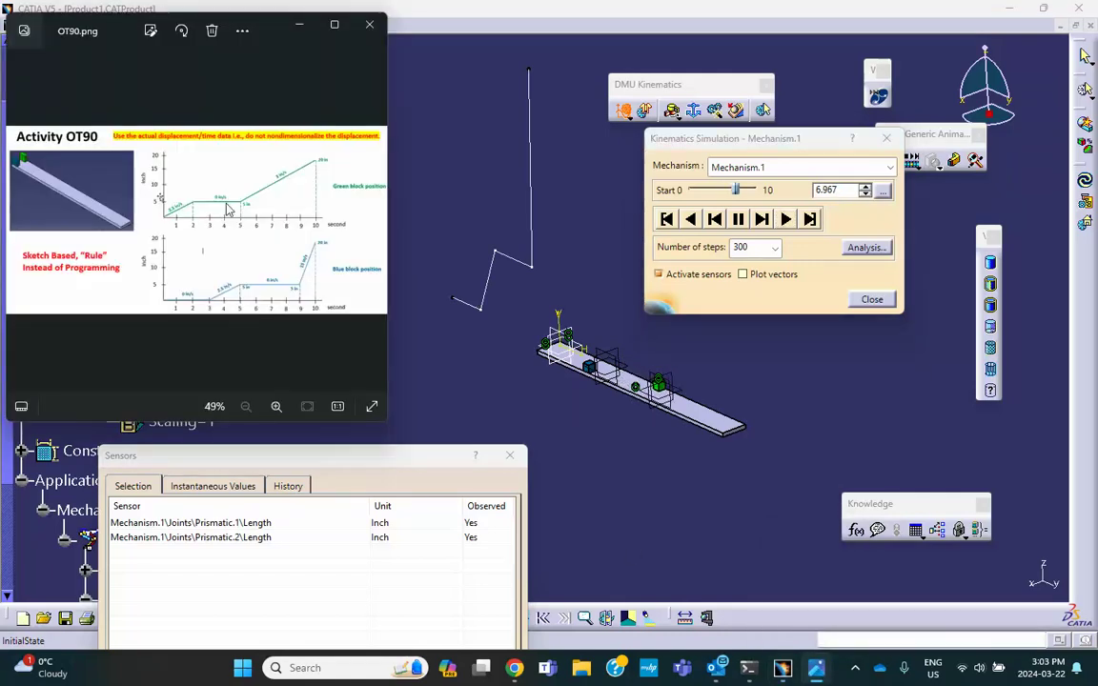
left_click(298, 24)
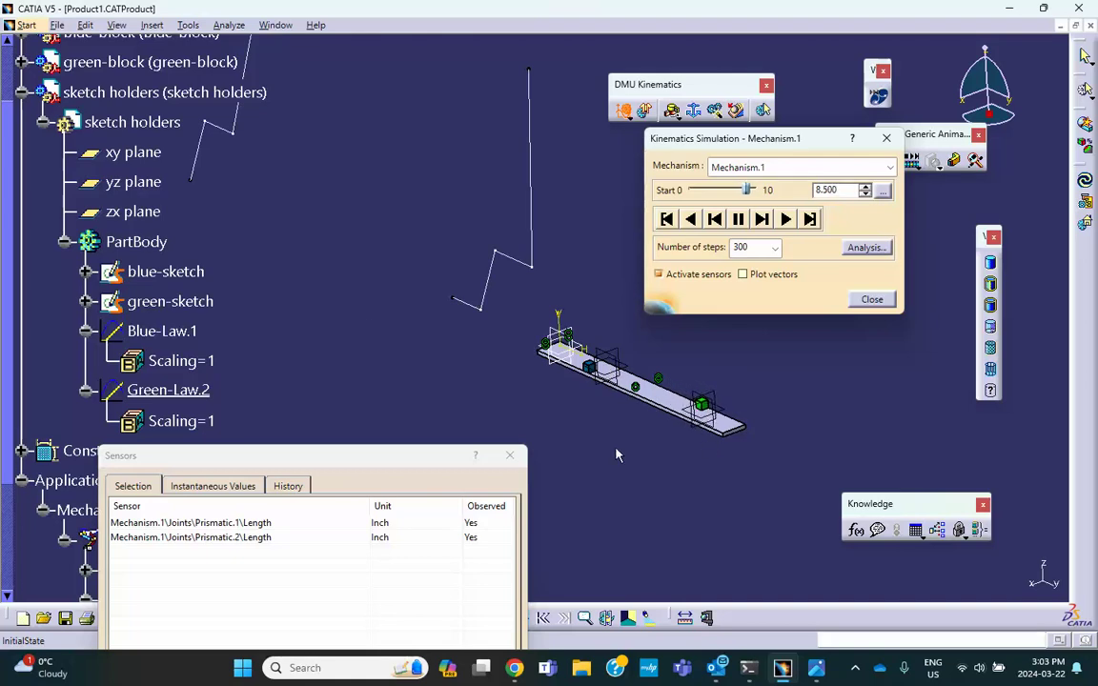
mouse_move(818, 673)
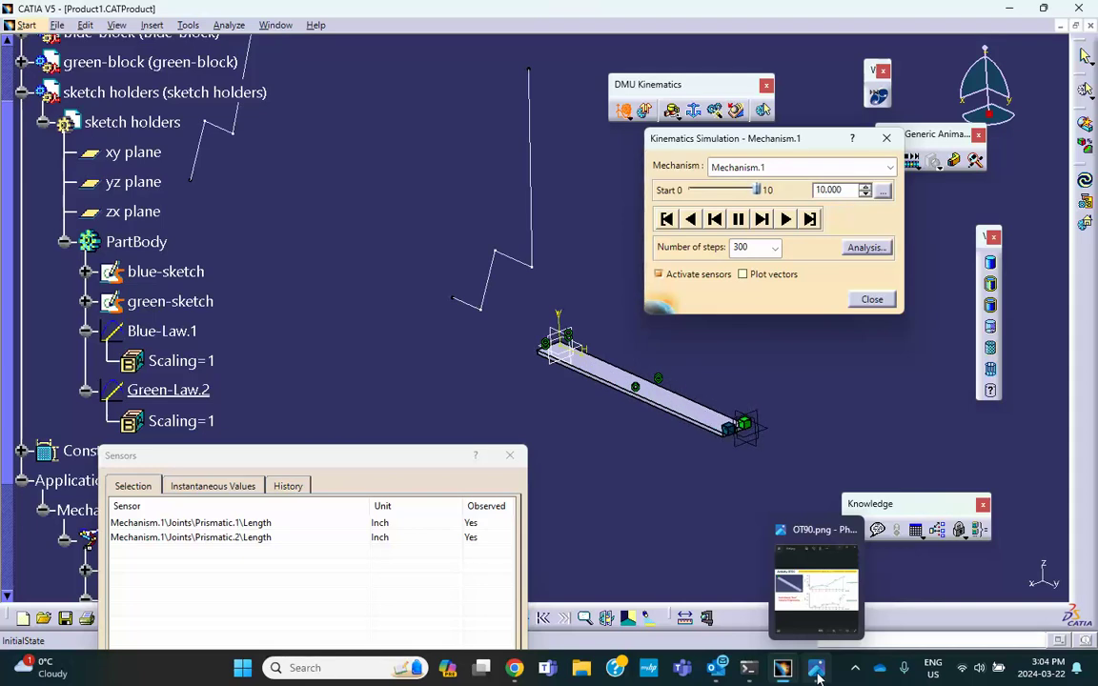
Plot both prismatic sensor lengths against time and open OT90.png beside the graph.
left_click_drag(374, 460, 435, 156)
left_click(340, 492)
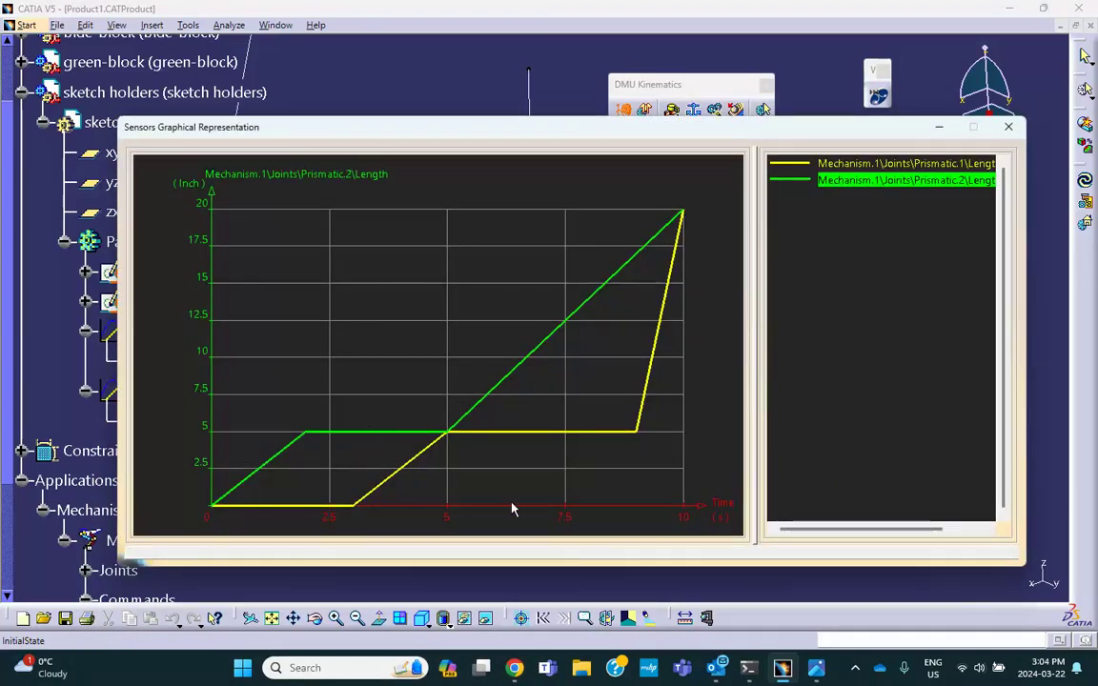
left_click(817, 671)
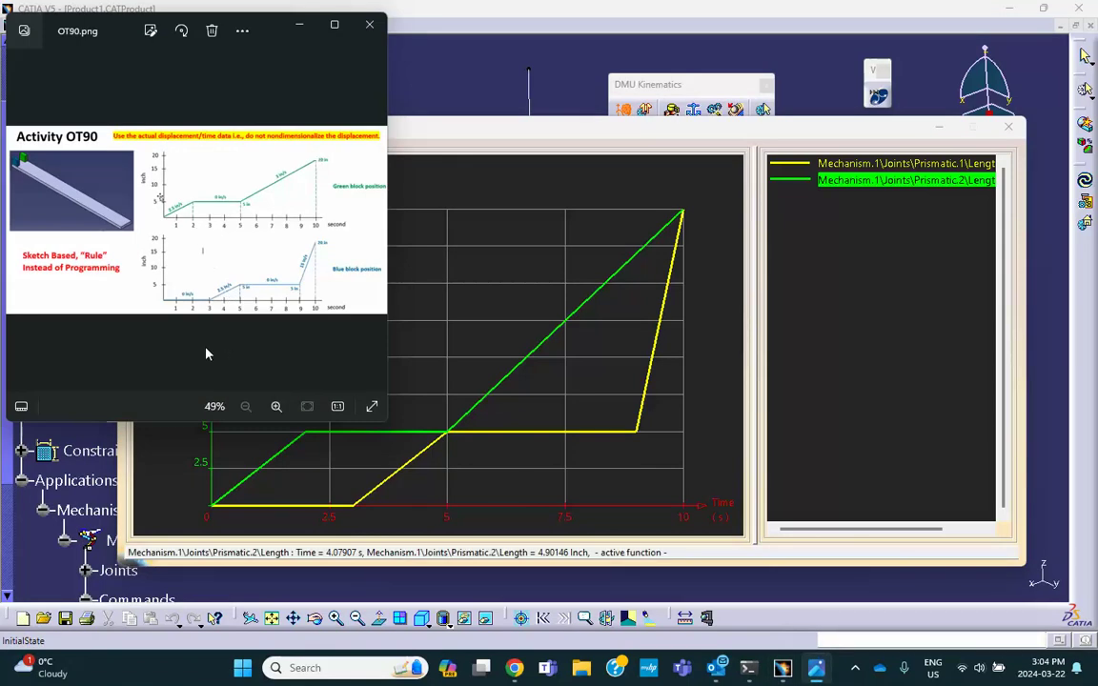